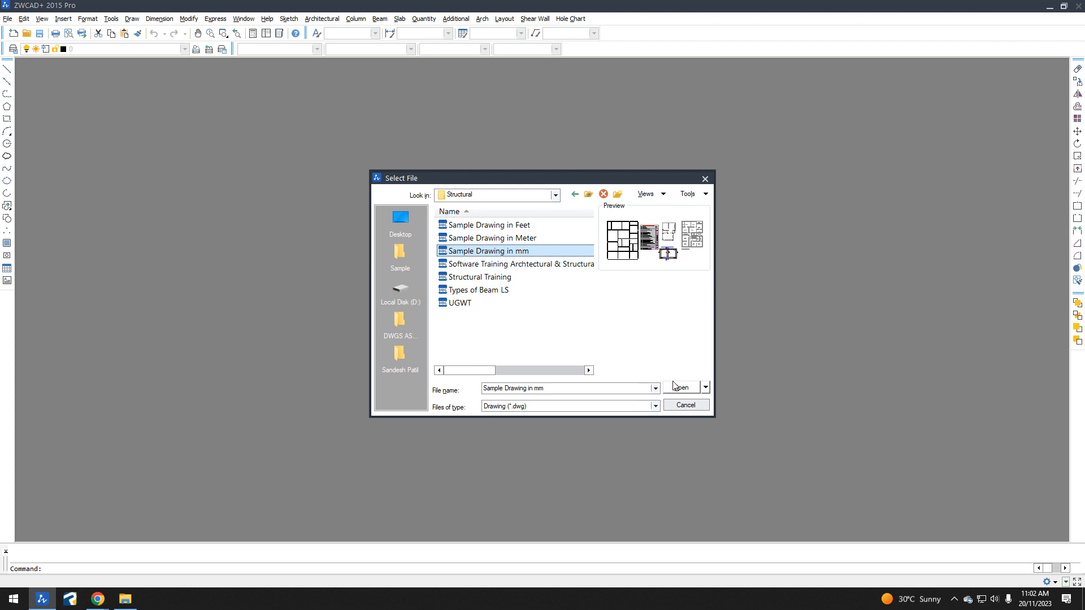
Step: Open the structural drawing "Sample Drawing in mm"
{"action": "left_click", "coordinate": [574, 333]}
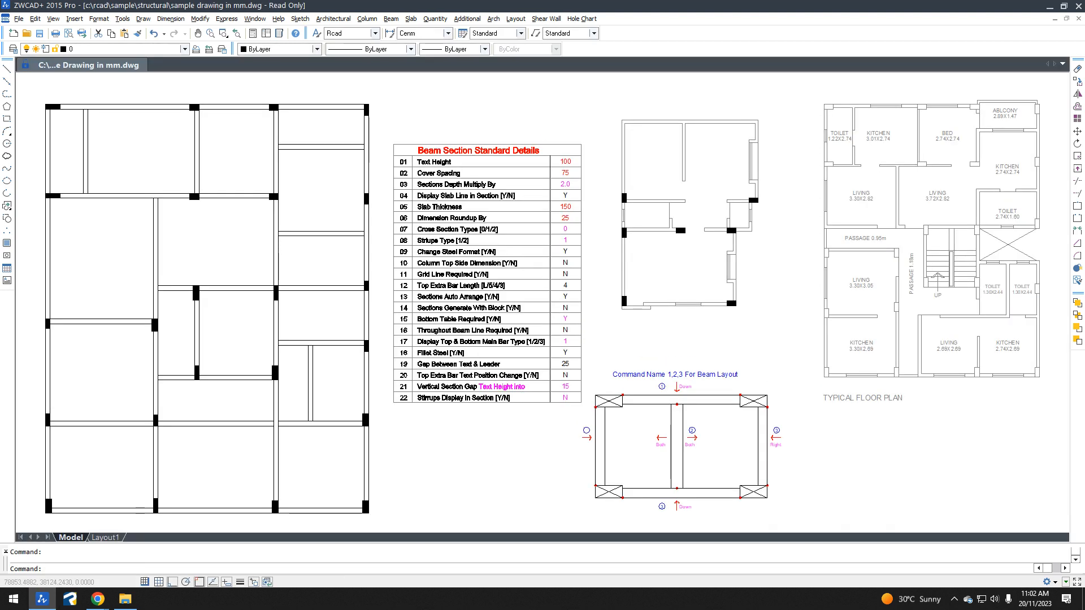
{"action": "middle_click_drag", "start_coordinate": [672, 351], "coordinate": [662, 354]}
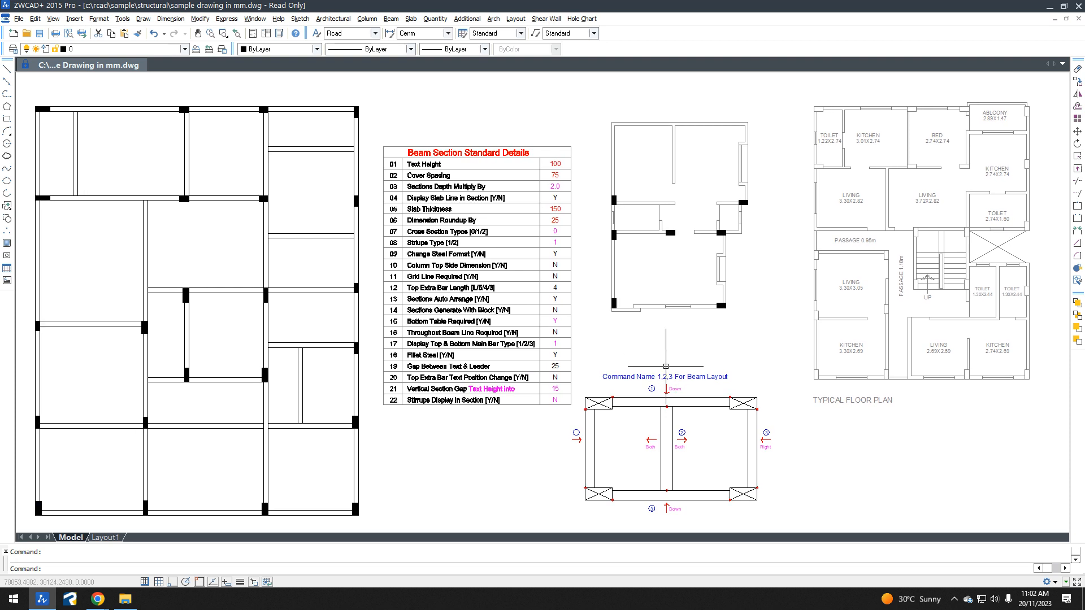
{"action": "type", "text": "c"}
{"action": "key", "text": "Return"}
{"action": "left_click", "coordinate": [675, 201]}
{"action": "key", "text": "Escape"}
{"action": "key", "text": "Return"}
{"action": "left_click", "coordinate": [165, 255]}
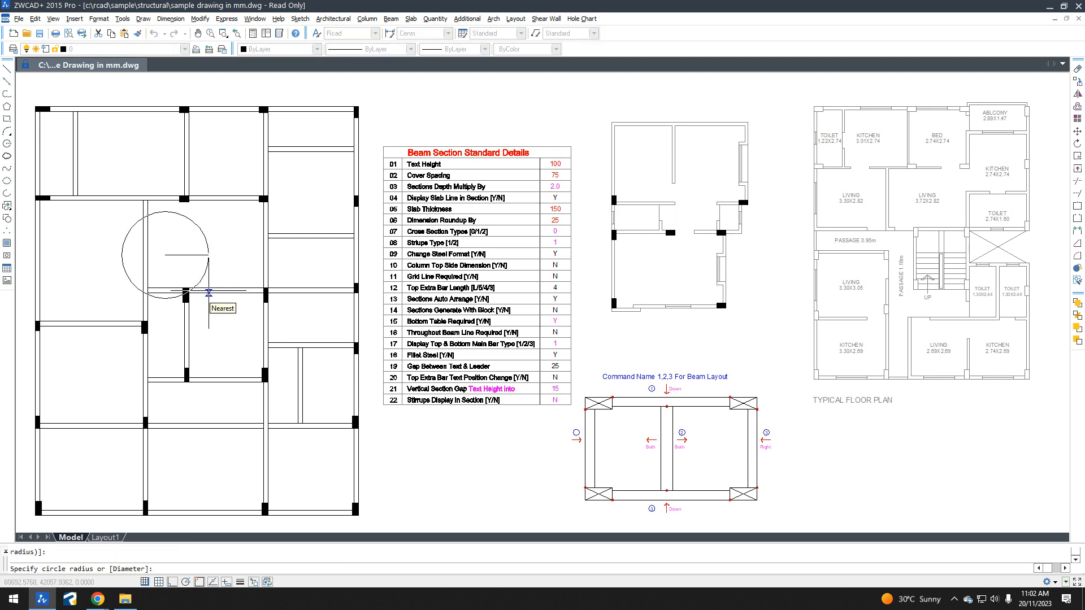
{"action": "key", "text": "Escape"}
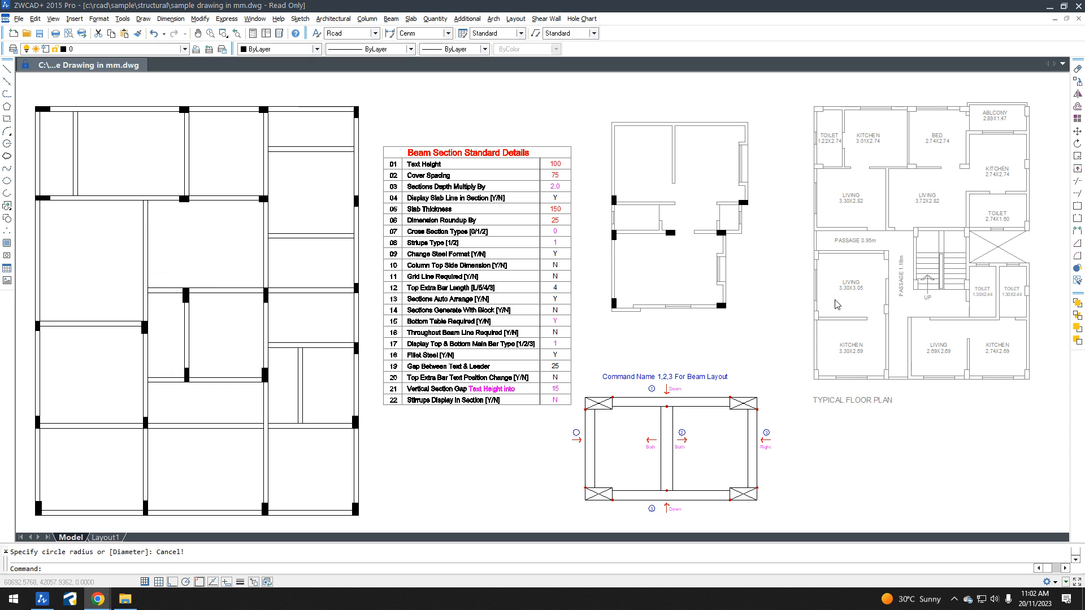
{"action": "left_click", "coordinate": [757, 296]}
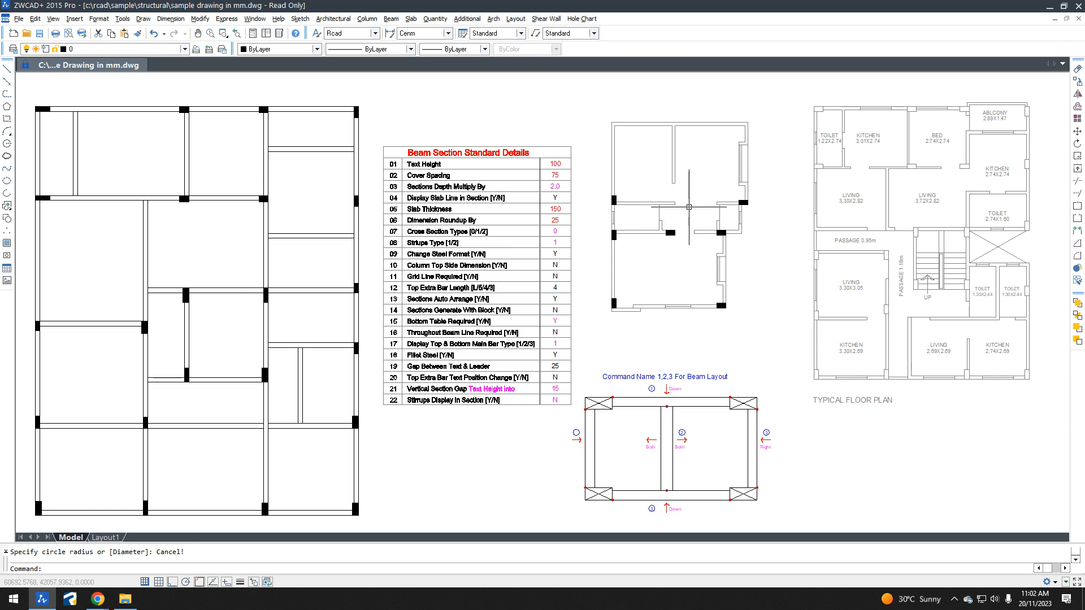
Step: Load the RcadExpress routines and the BBS & Beam Quantity routines for the structural commands
{"action": "middle_click_drag", "start_coordinate": [555, 129], "coordinate": [504, 155]}
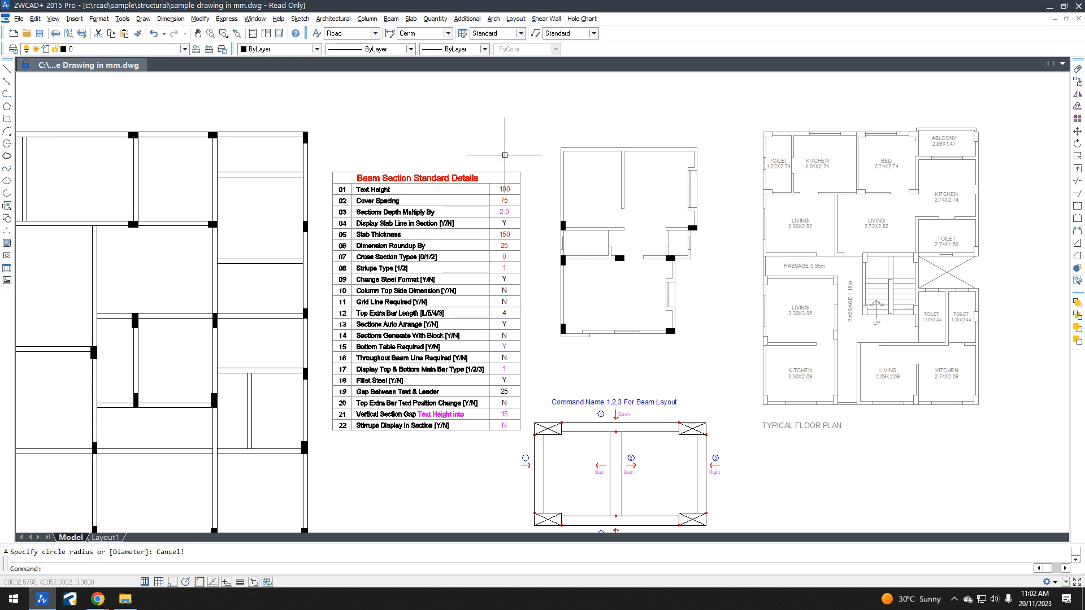
{"action": "left_click", "coordinate": [367, 19]}
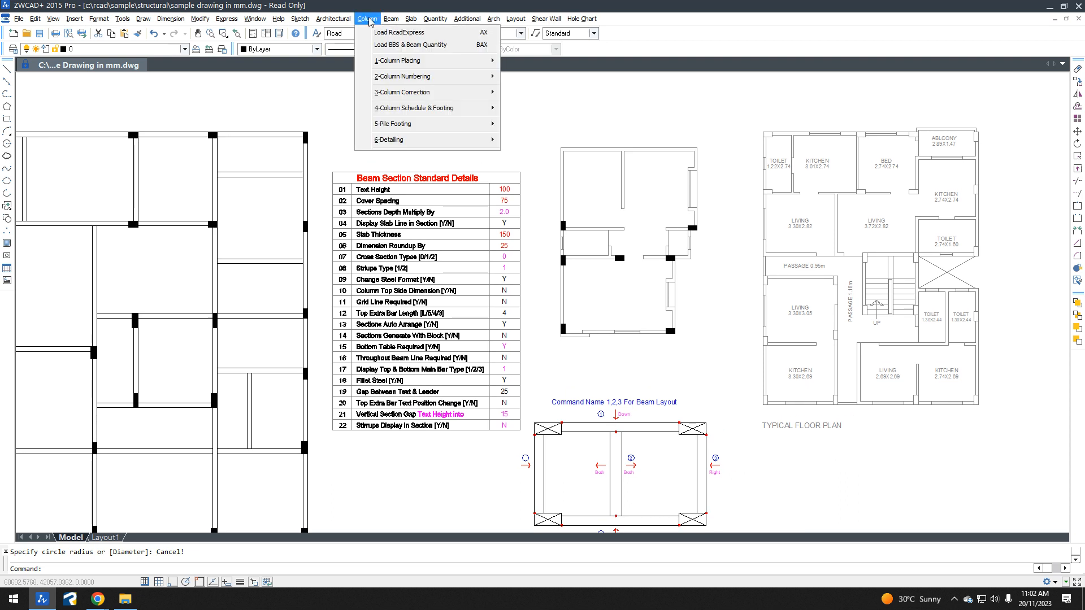
{"action": "mouse_move", "coordinate": [409, 22]}
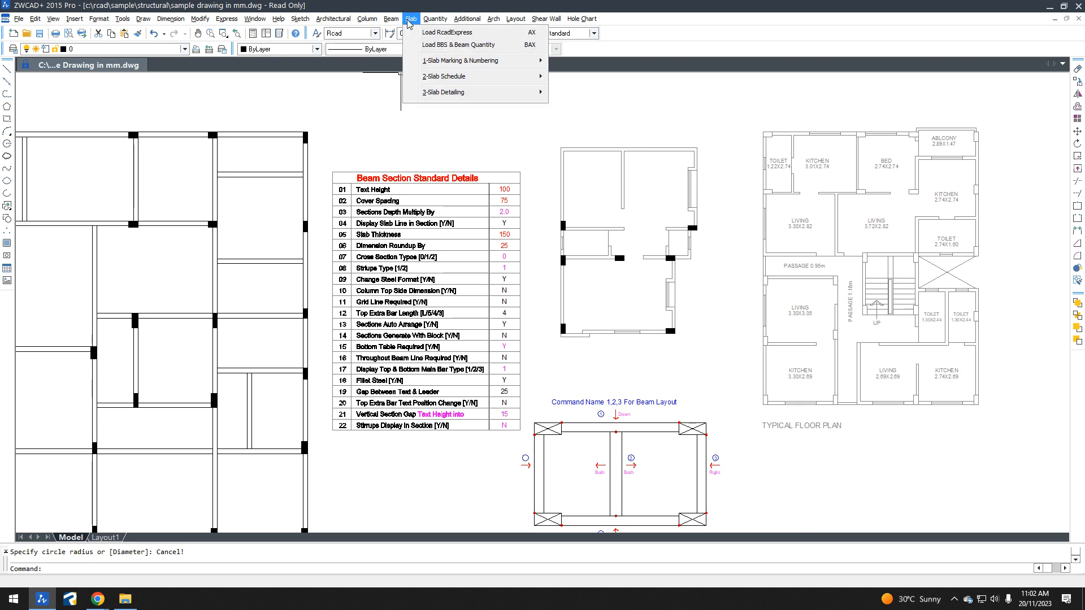
{"action": "mouse_move", "coordinate": [370, 23]}
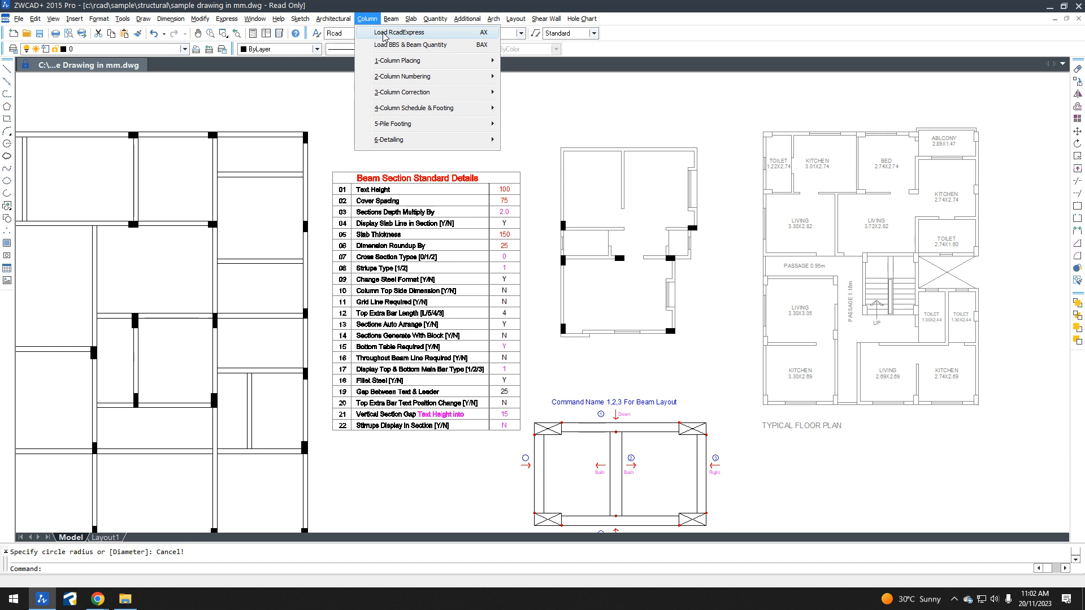
{"action": "left_click", "coordinate": [383, 34]}
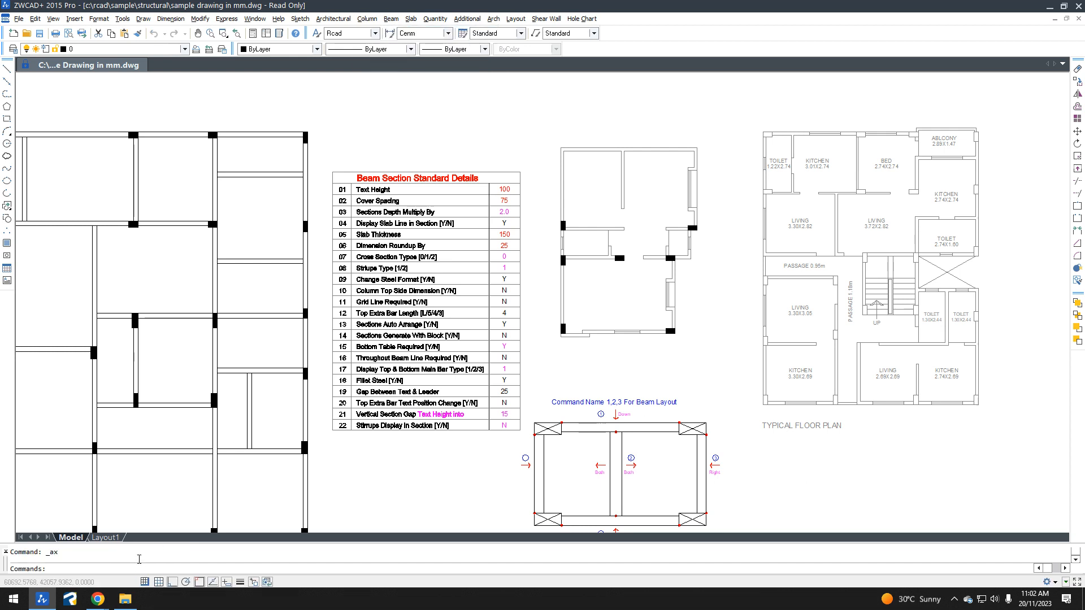
{"action": "left_click_drag", "start_coordinate": [144, 557], "coordinate": [2, 557]}
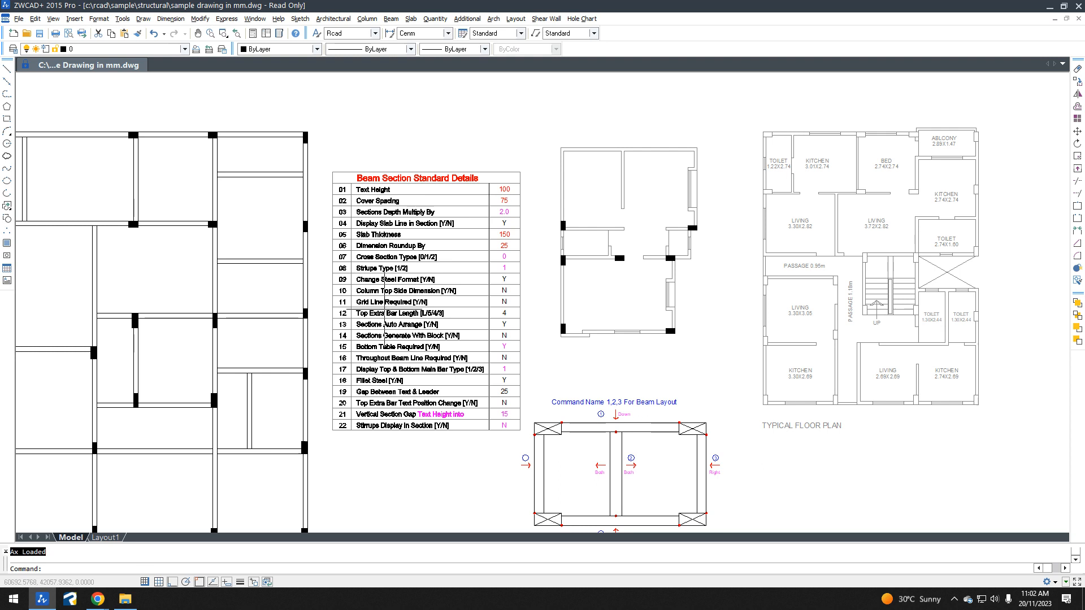
{"action": "left_click", "coordinate": [367, 18]}
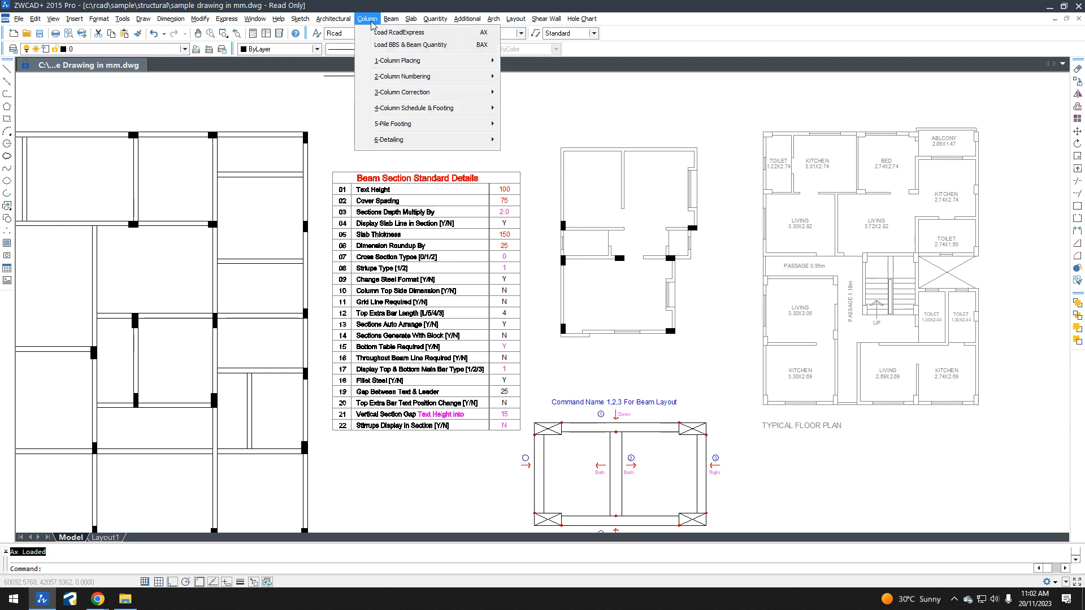
{"action": "left_click", "coordinate": [382, 45]}
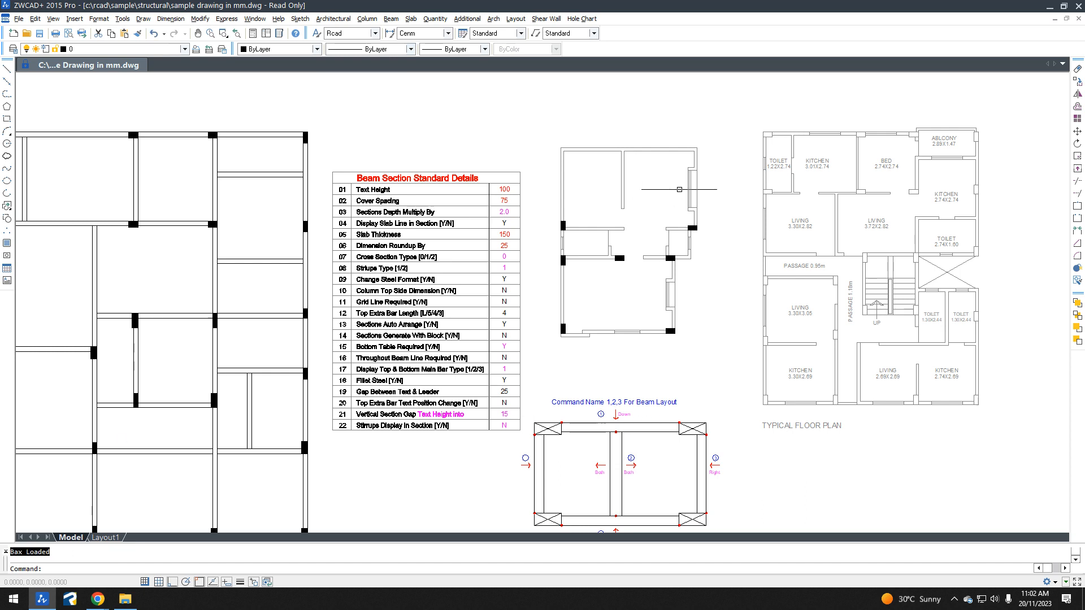
Step: Place a default rectangular column at the upper-left outer corner of the small floor plan beside the beam details table
{"action": "scroll", "coordinate": [687, 184], "scroll_direction": "up", "scroll_amount": 5}
{"action": "scroll", "coordinate": [561, 184], "scroll_direction": "down", "scroll_amount": 2}
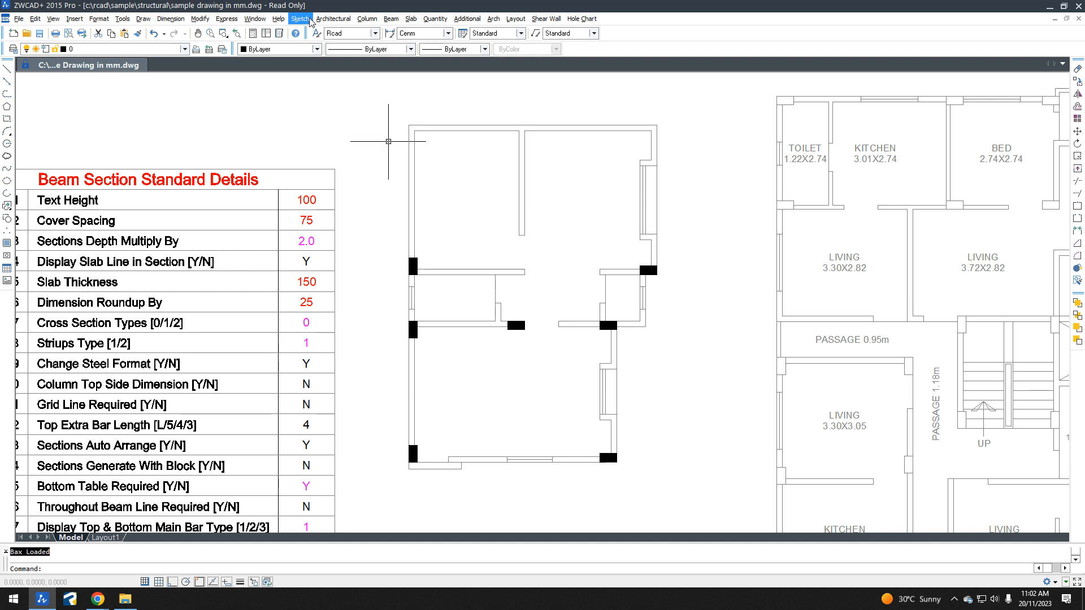
{"action": "left_click", "coordinate": [368, 19]}
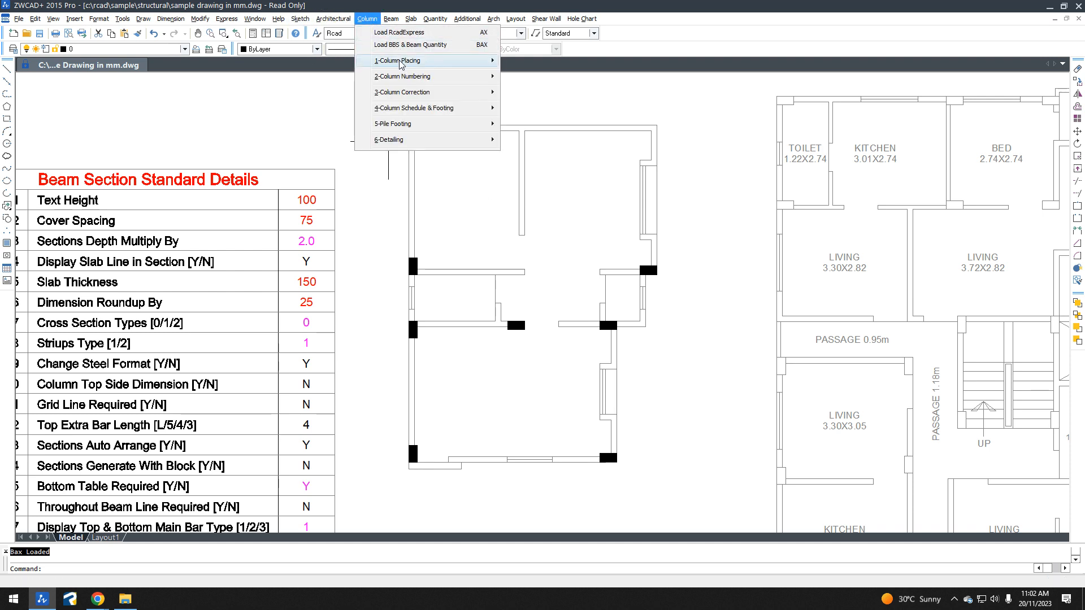
{"action": "mouse_move", "coordinate": [406, 60]}
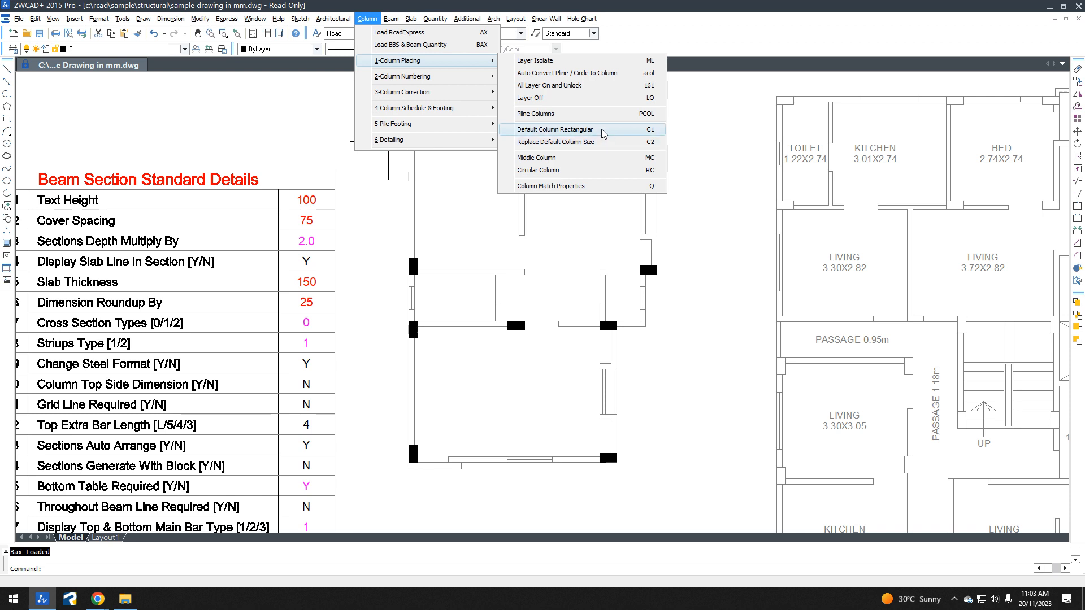
{"action": "left_click", "coordinate": [603, 134]}
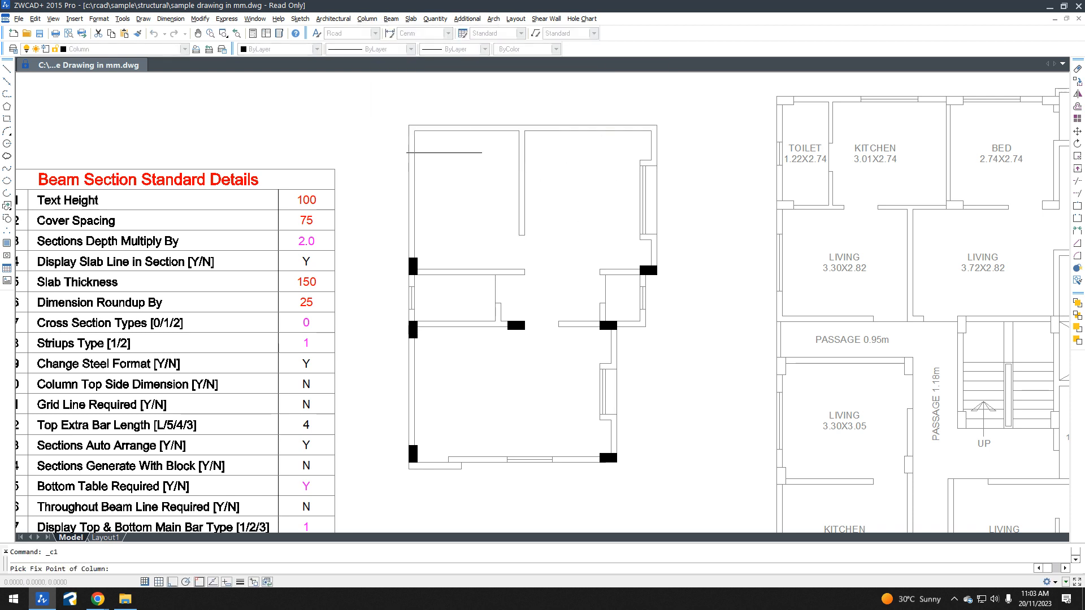
{"action": "left_click", "coordinate": [408, 124]}
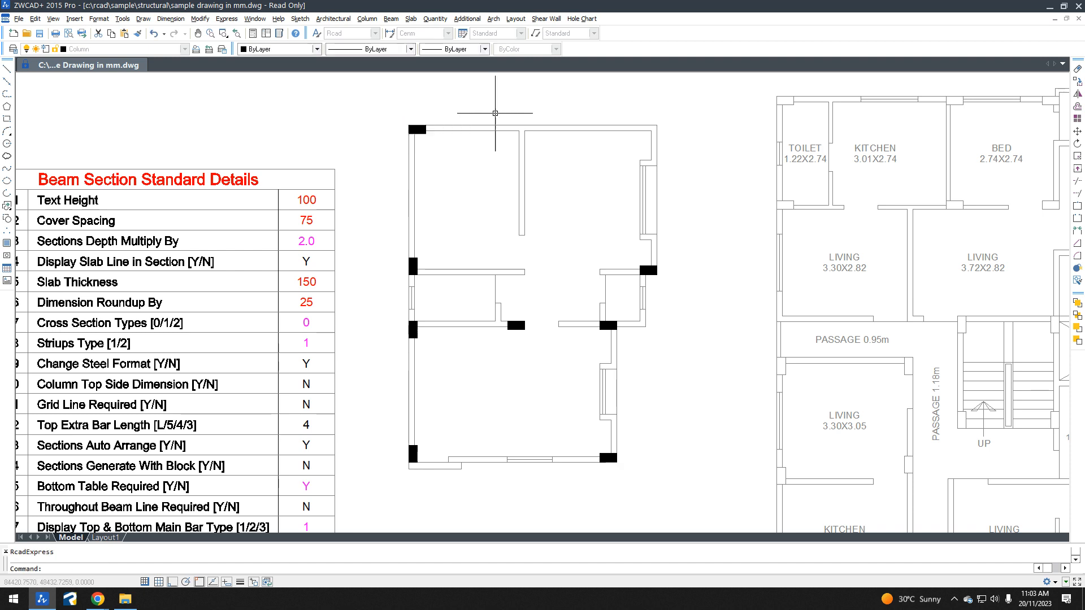
{"action": "key", "text": "Escape"}
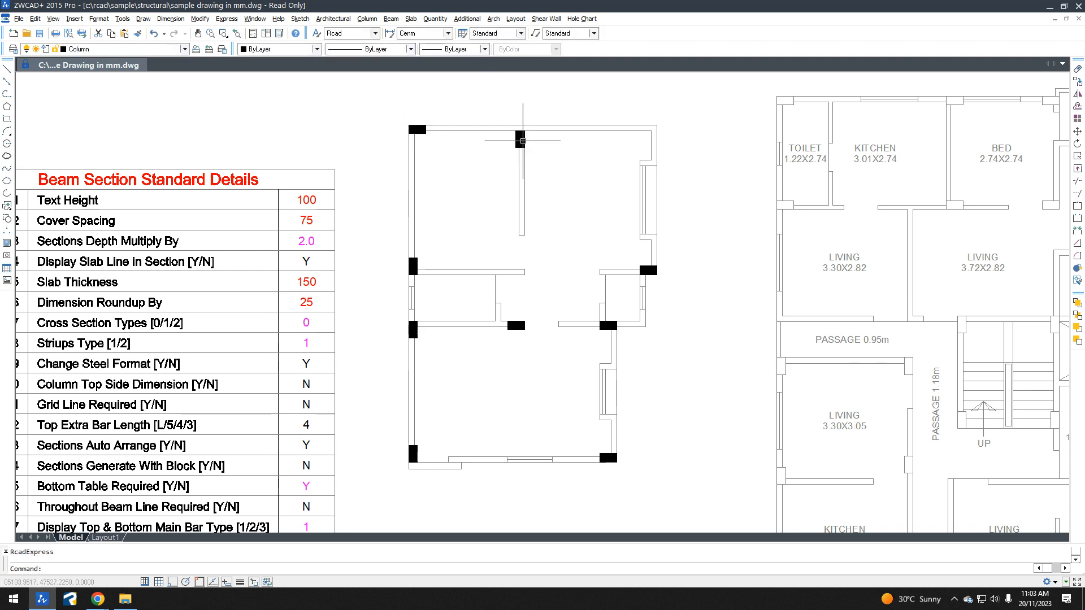
Step: Place a second default column at the upper end of the interior partition wall and shift it up to the outer wall face
{"action": "left_click", "coordinate": [523, 125]}
{"action": "key", "text": "Escape"}
{"action": "left_click", "coordinate": [524, 137]}
{"action": "scroll", "coordinate": [525, 137], "scroll_direction": "up", "scroll_amount": 3}
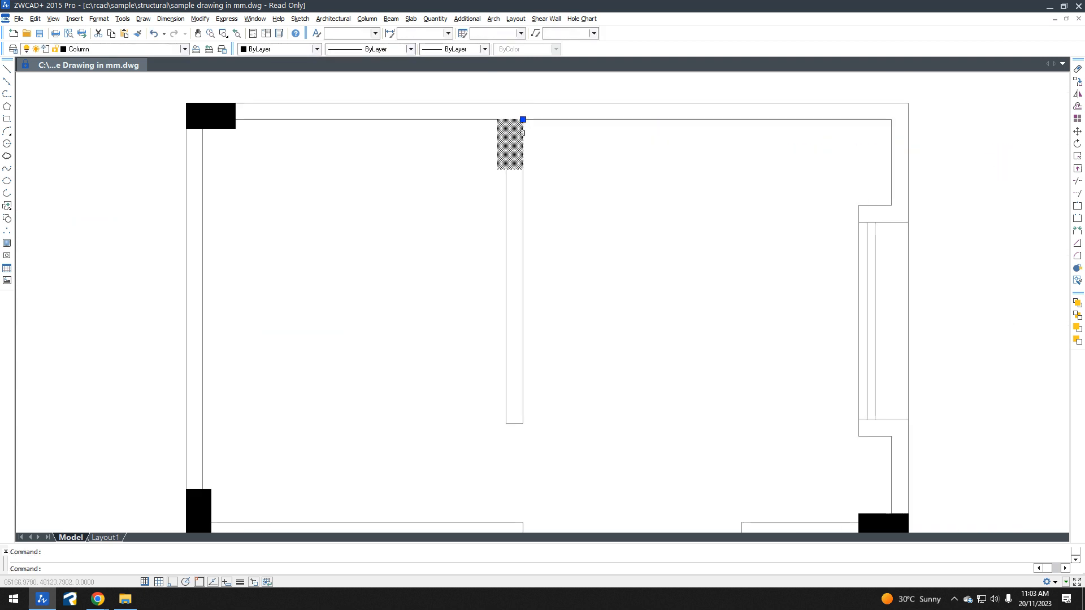
{"action": "left_click", "coordinate": [521, 120]}
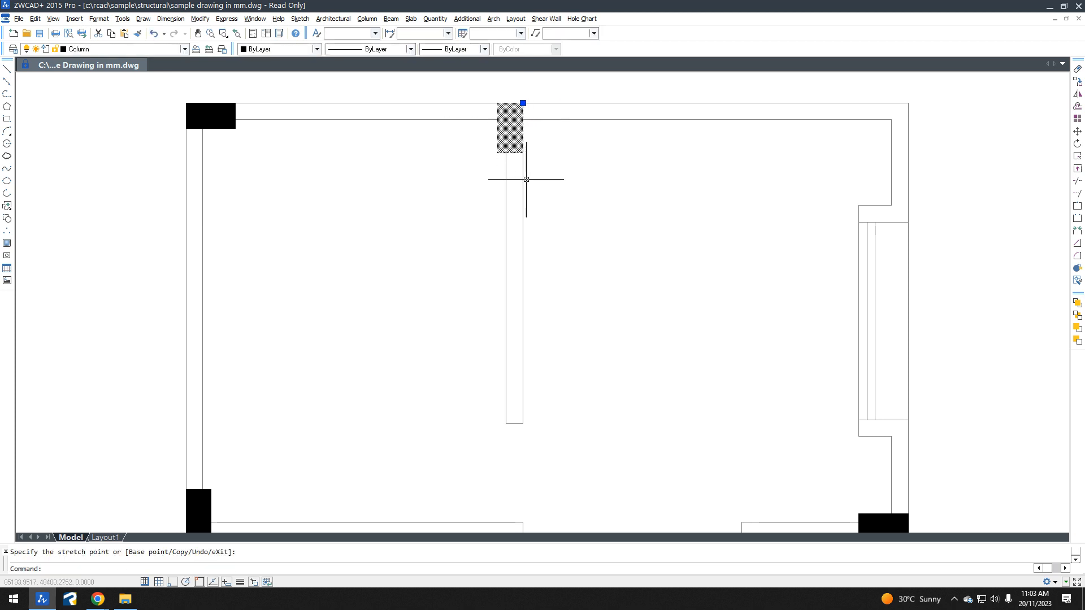
Step: Copy the partition-wall column horizontally to the right end of the plan's upper wall
{"action": "scroll", "coordinate": [527, 184], "scroll_direction": "down", "scroll_amount": 2}
{"action": "type", "text": "co"}
{"action": "key", "text": "Return"}
{"action": "left_click", "coordinate": [524, 283]}
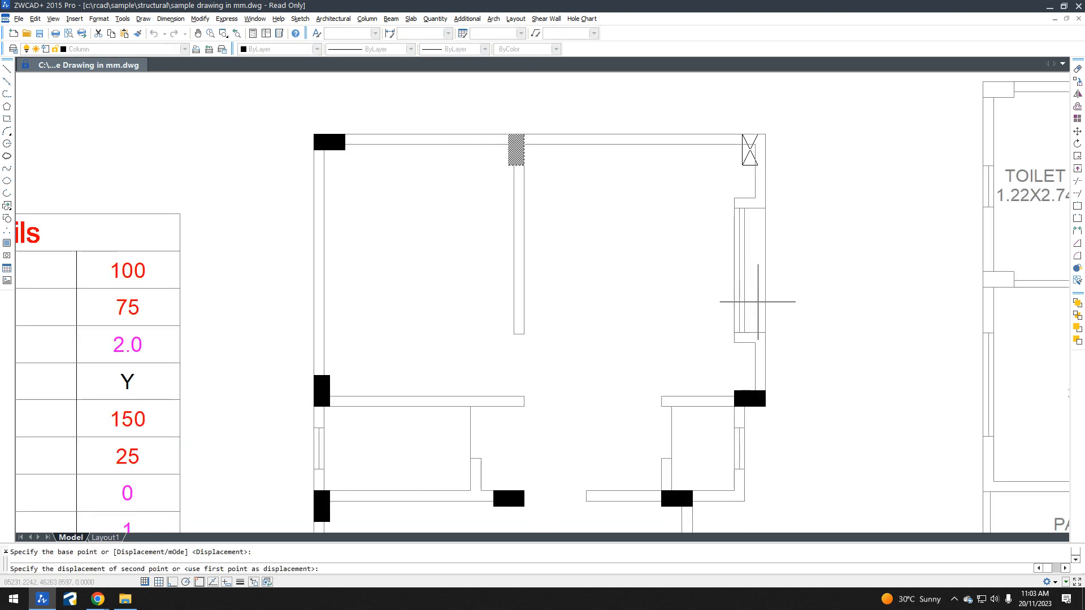
{"action": "left_click", "coordinate": [744, 283]}
{"action": "key", "text": "Escape"}
{"action": "scroll", "coordinate": [484, 177], "scroll_direction": "down", "scroll_amount": 2}
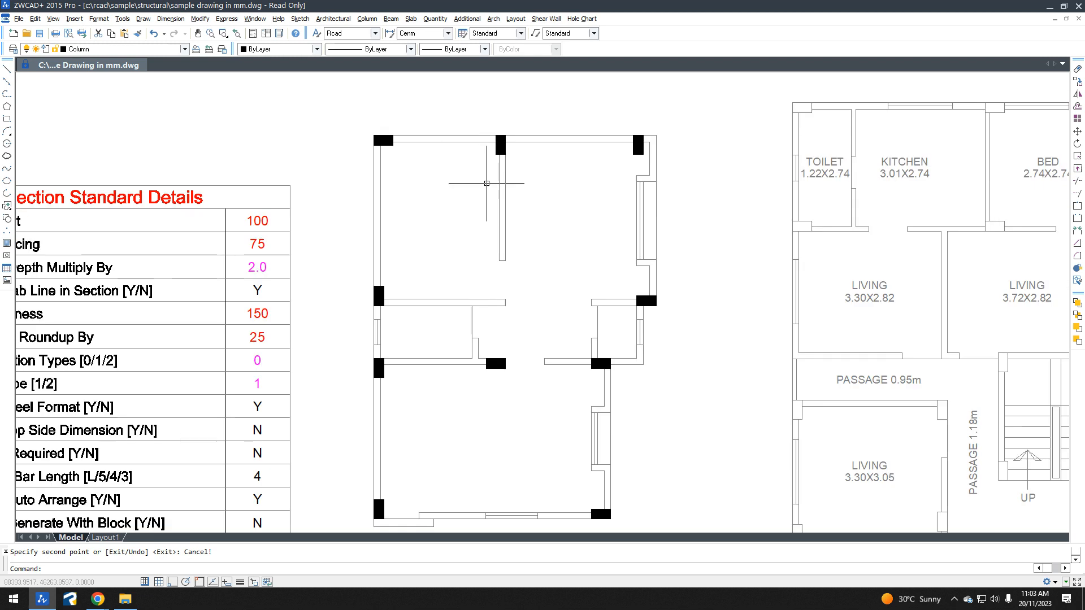
Step: Auto-number all columns of the small floor plan with column ID C, start number 1 and text height 150
{"action": "middle_click_drag", "start_coordinate": [590, 251], "coordinate": [560, 220]}
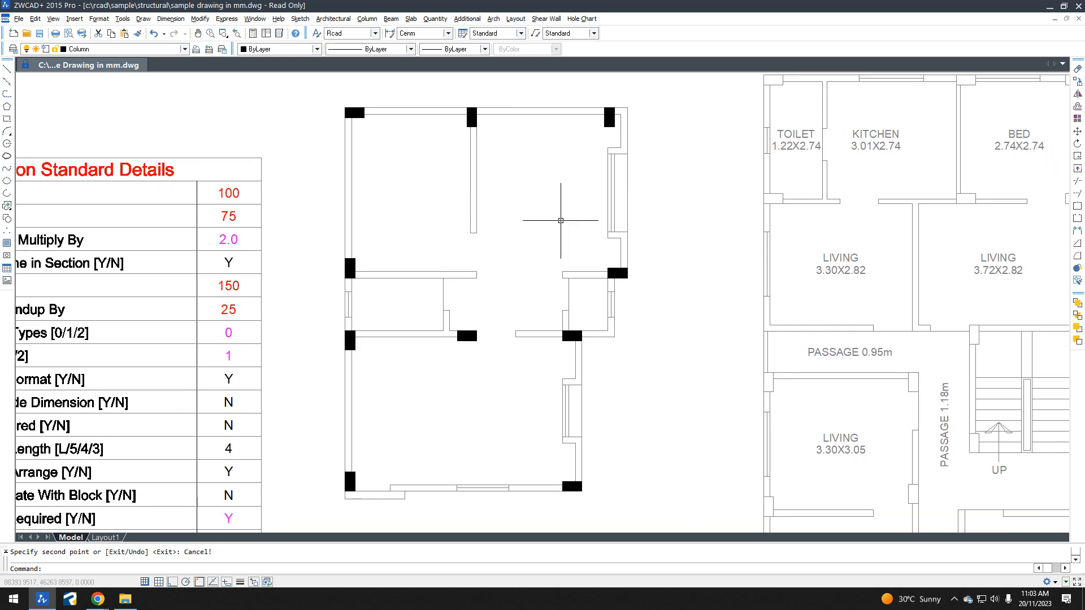
{"action": "left_click", "coordinate": [367, 20]}
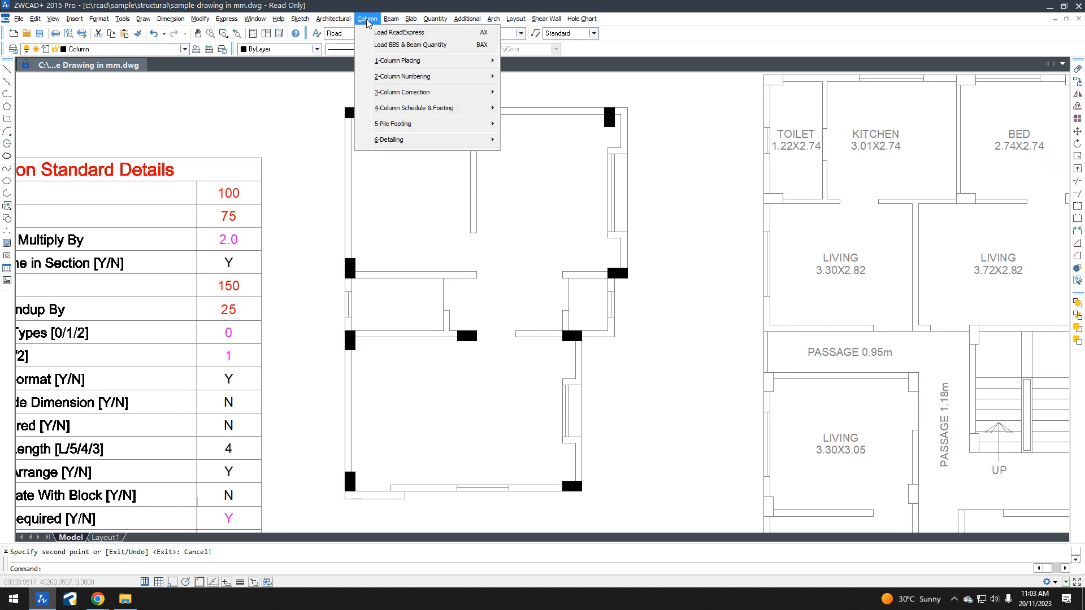
{"action": "mouse_move", "coordinate": [407, 80]}
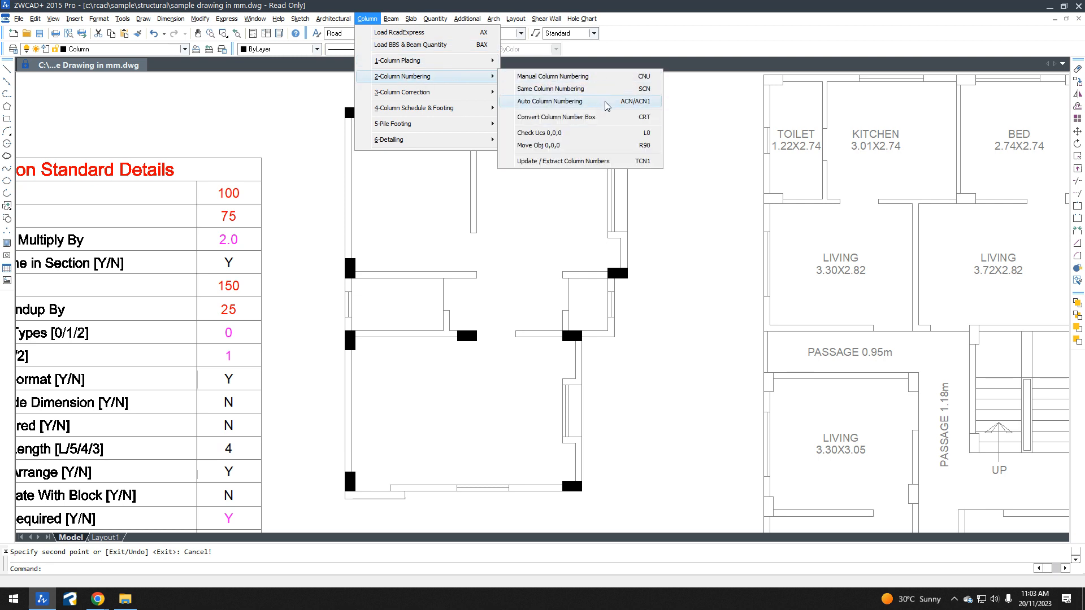
{"action": "left_click", "coordinate": [565, 102]}
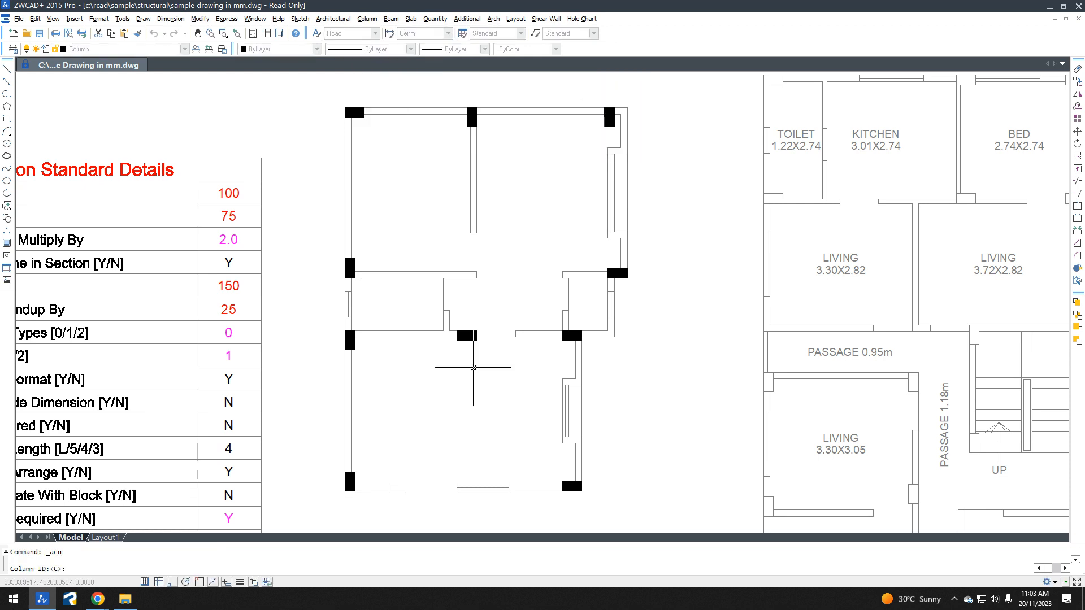
{"action": "key", "text": "Return"}
{"action": "key", "text": "Return"}
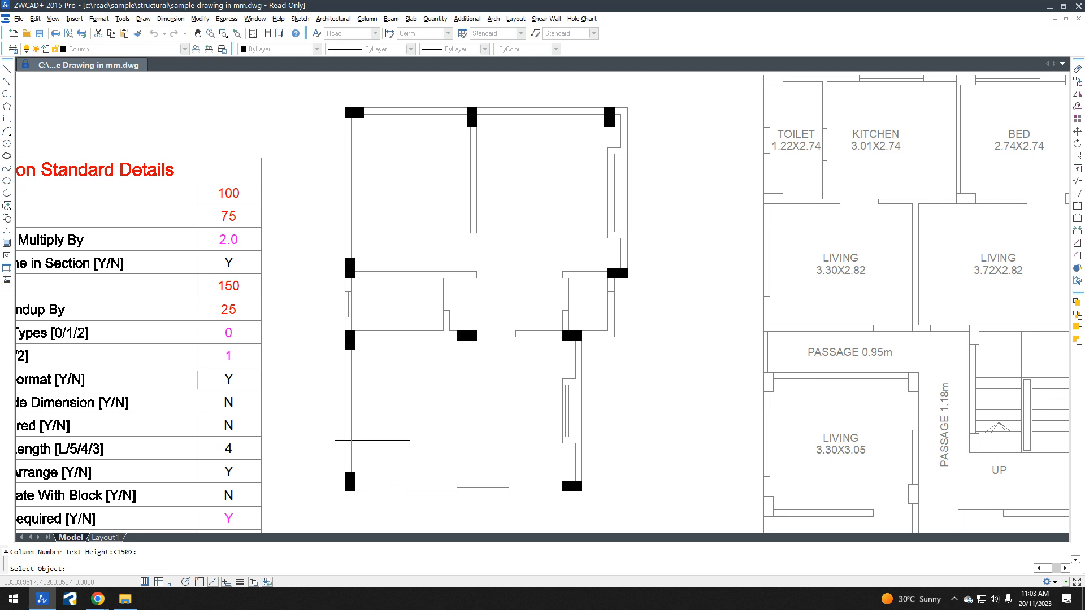
{"action": "left_click", "coordinate": [311, 517]}
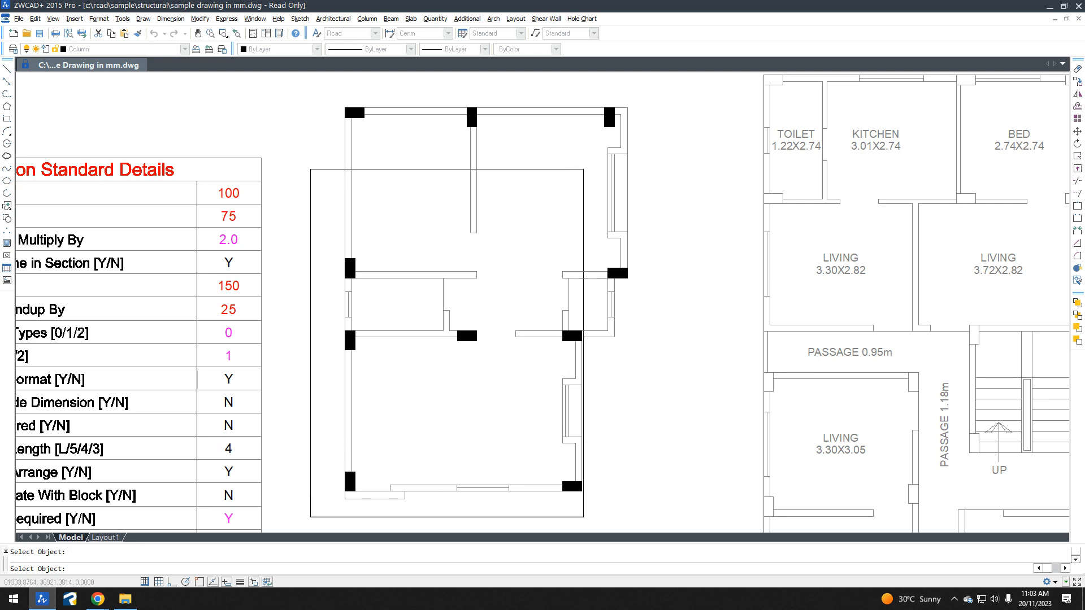
{"action": "left_click", "coordinate": [654, 92]}
{"action": "key", "text": "Return"}
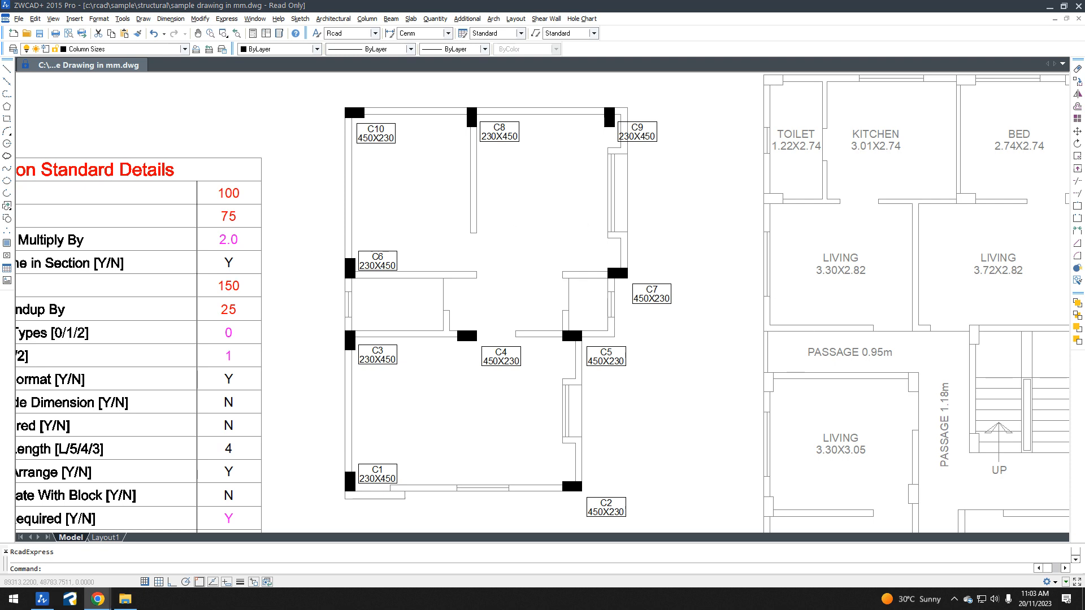
Step: Auto-number the small floor plan's columns again from its upper row downward, with start number 1 and text height 150
{"action": "left_click", "coordinate": [368, 19]}
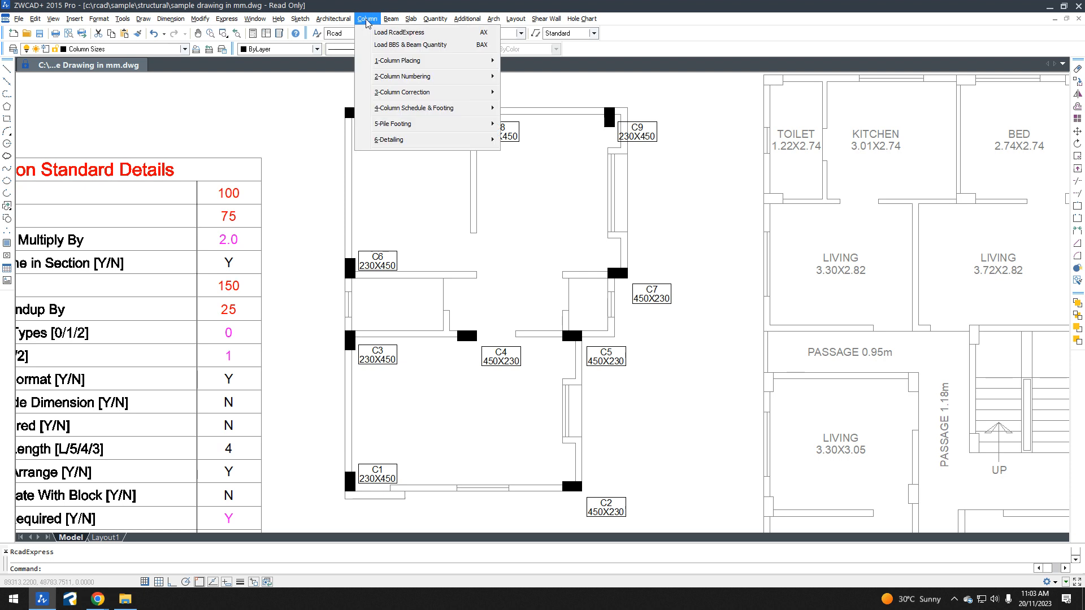
{"action": "mouse_move", "coordinate": [389, 64]}
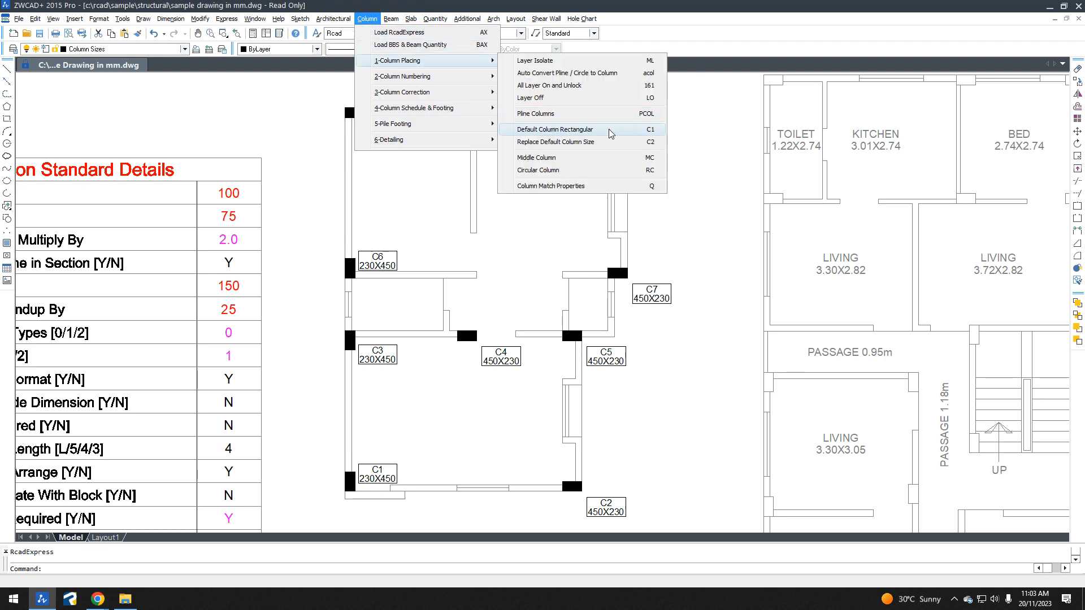
{"action": "mouse_move", "coordinate": [457, 82]}
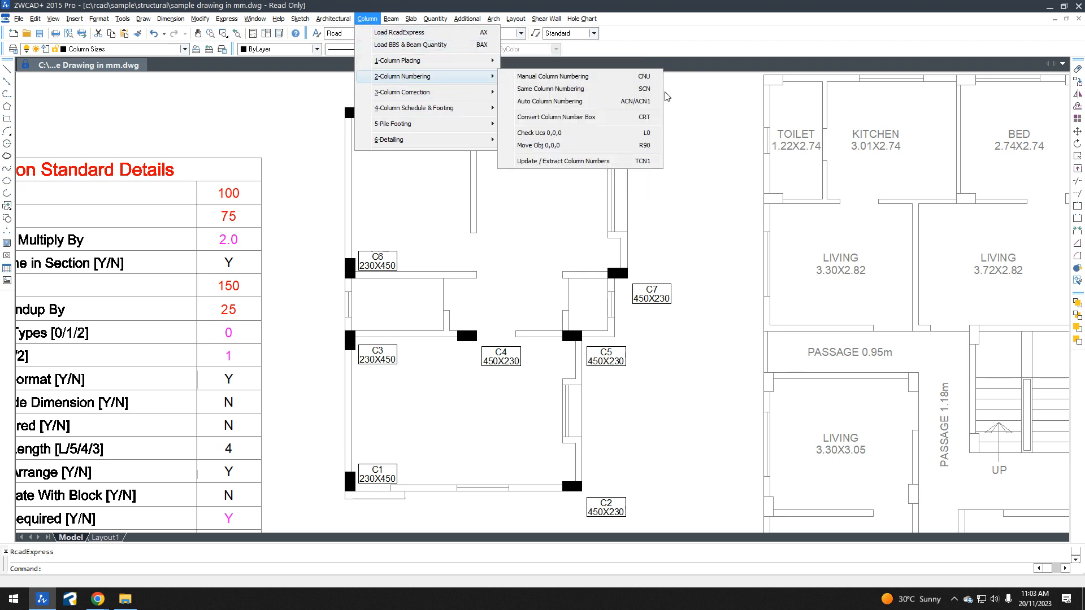
{"action": "left_click", "coordinate": [632, 102]}
{"action": "key", "text": "Return"}
{"action": "key", "text": "Return"}
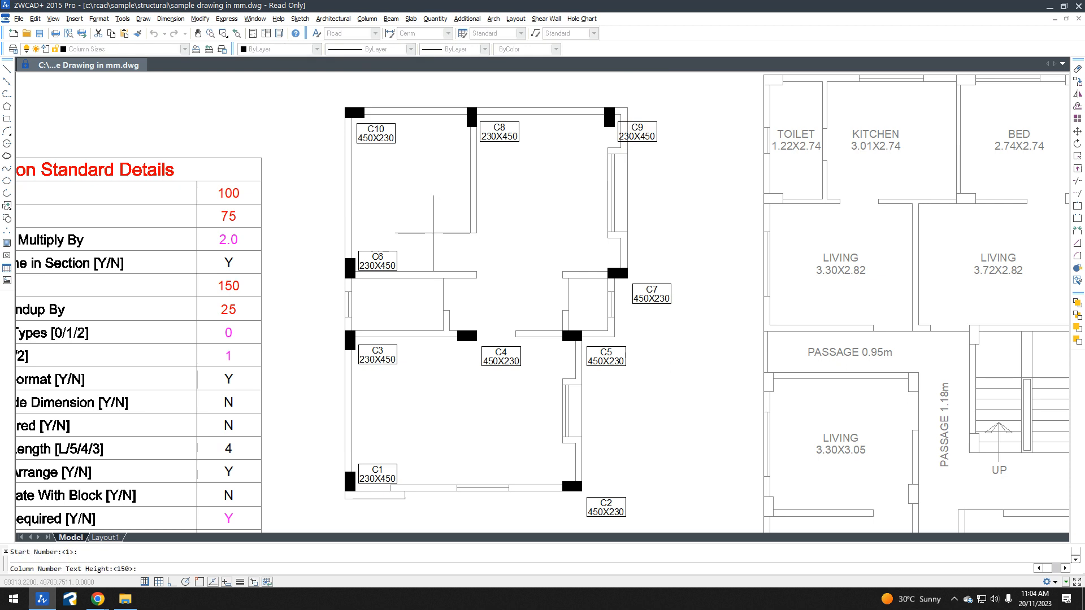
{"action": "key", "text": "Return"}
{"action": "left_click", "coordinate": [321, 87]}
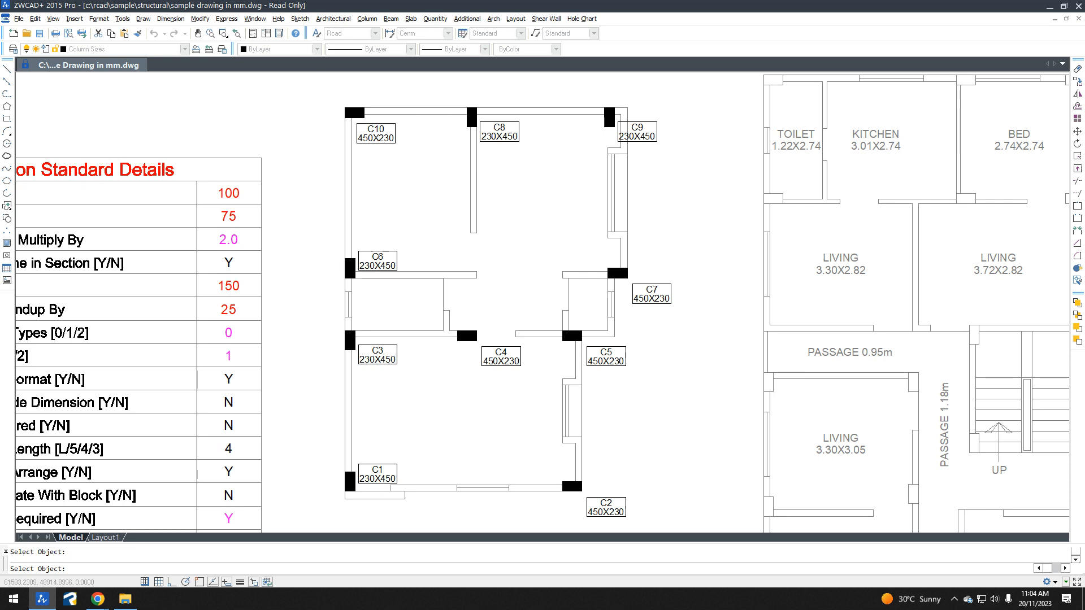
{"action": "left_click", "coordinate": [697, 523]}
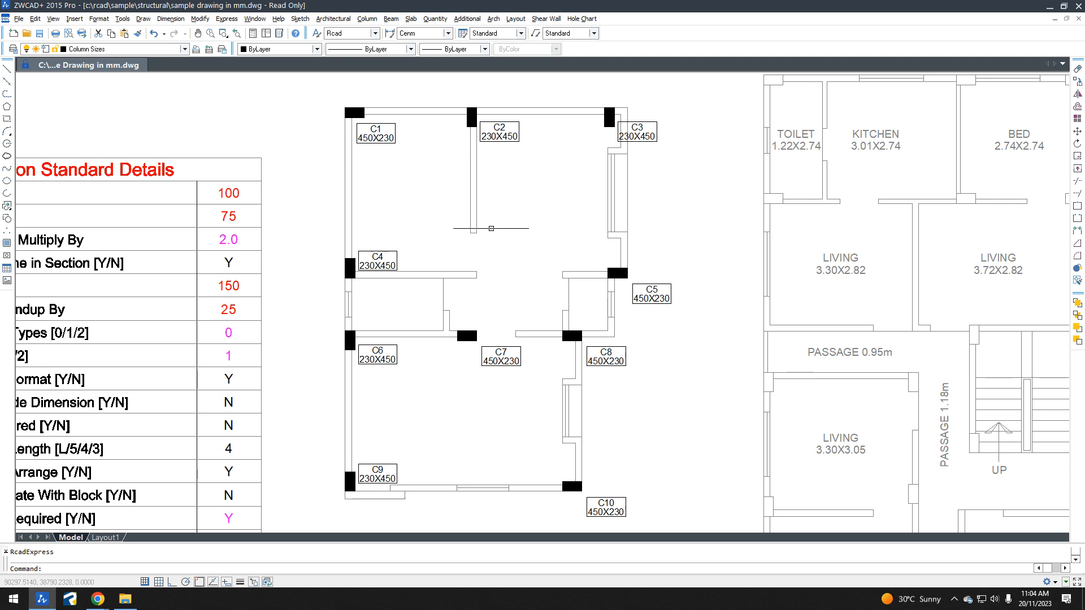
Step: Auto-number all columns of the large beam layout beside the beam section details table, keeping the same numbering defaults
{"action": "scroll", "coordinate": [500, 225], "scroll_direction": "down", "scroll_amount": 4}
{"action": "middle_click_drag", "start_coordinate": [384, 259], "coordinate": [594, 253]}
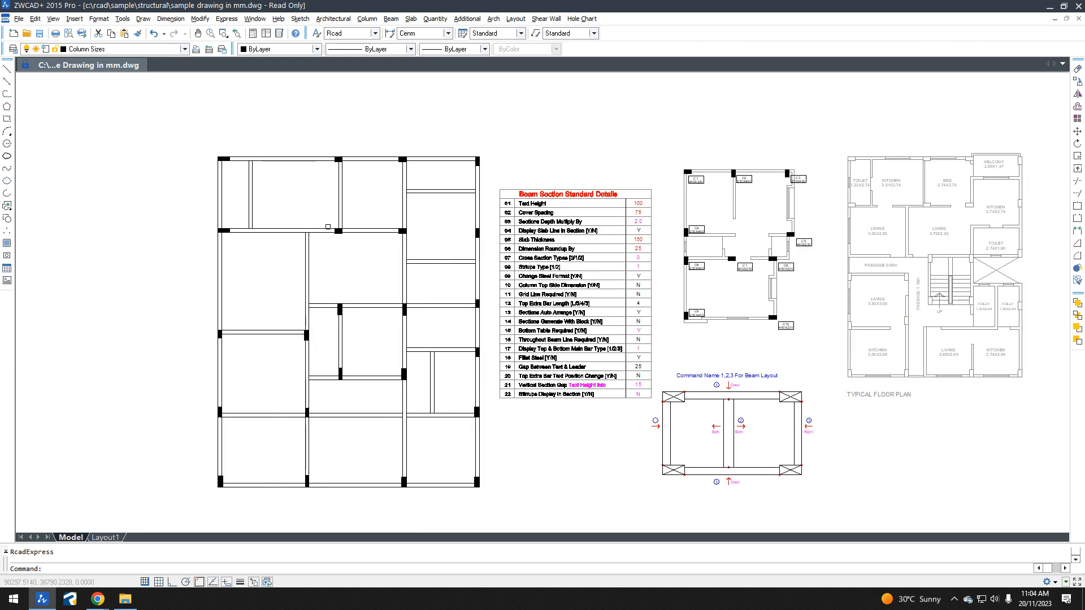
{"action": "key", "text": "Return"}
{"action": "key", "text": "Return"}
{"action": "key", "text": "Return"}
{"action": "key", "text": "Return"}
{"action": "left_click", "coordinate": [202, 142]}
{"action": "left_click", "coordinate": [493, 496]}
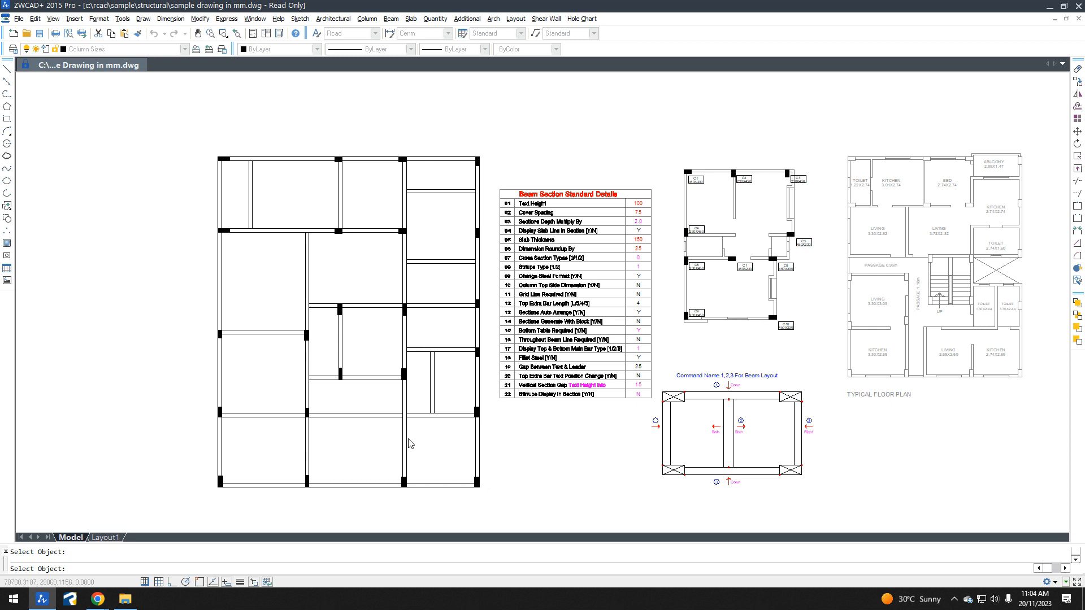
{"action": "key", "text": "Return"}
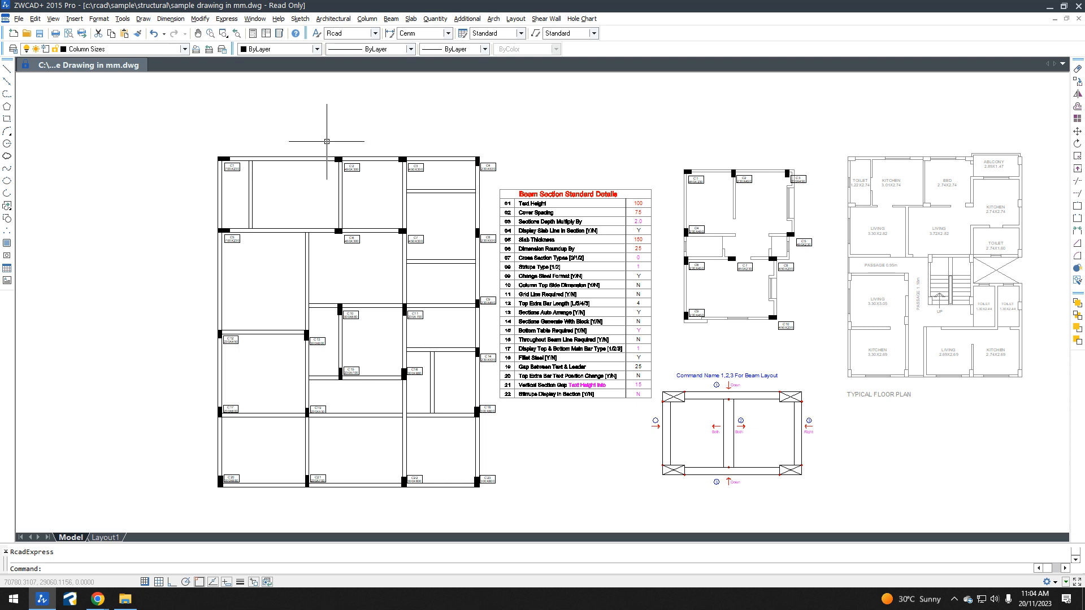
Step: Erase the entire typical floor plan drawing beside the small numbered plan
{"action": "scroll", "coordinate": [328, 152], "scroll_direction": "up", "scroll_amount": 2}
{"action": "middle_click_drag", "start_coordinate": [777, 245], "coordinate": [144, 205]}
{"action": "scroll", "coordinate": [549, 174], "scroll_direction": "up", "scroll_amount": 1}
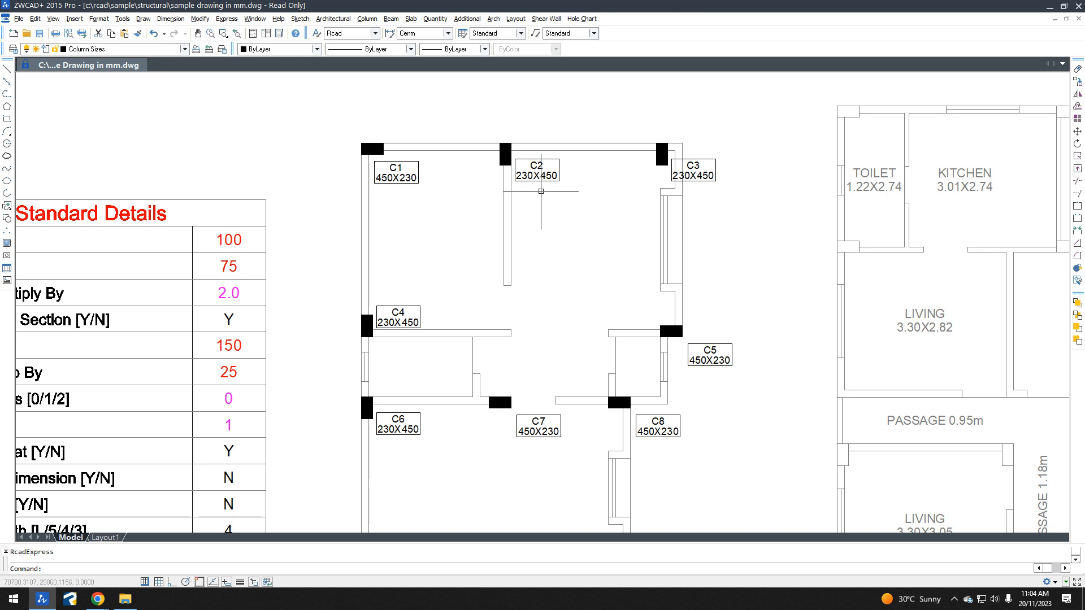
{"action": "middle_click_drag", "start_coordinate": [659, 421], "coordinate": [614, 312]}
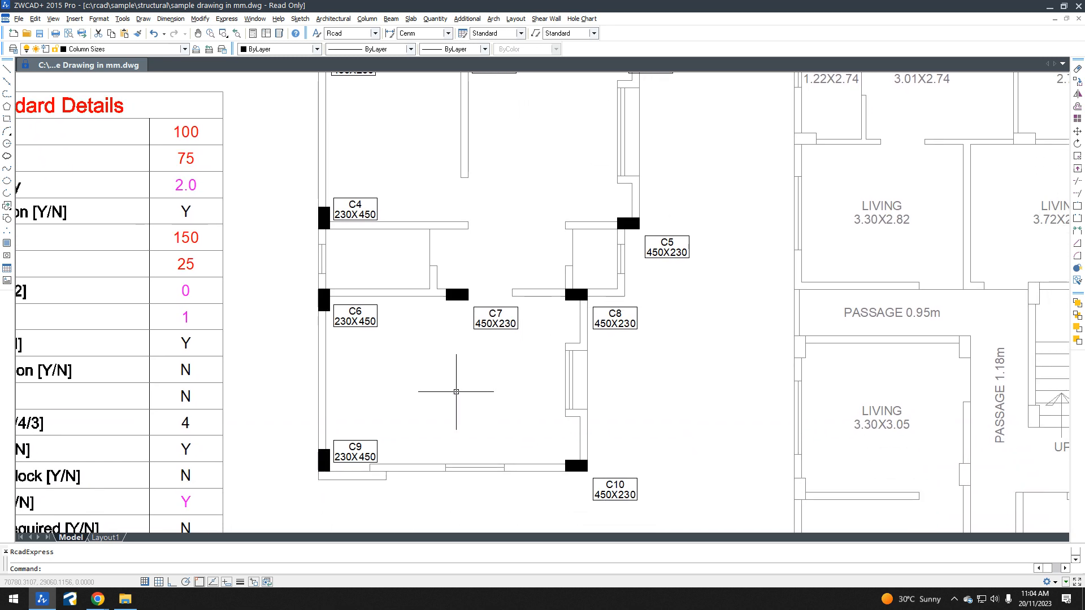
{"action": "scroll", "coordinate": [446, 396], "scroll_direction": "down", "scroll_amount": 4}
{"action": "left_click", "coordinate": [565, 186]}
{"action": "left_click", "coordinate": [859, 521]}
{"action": "key", "text": "Delete"}
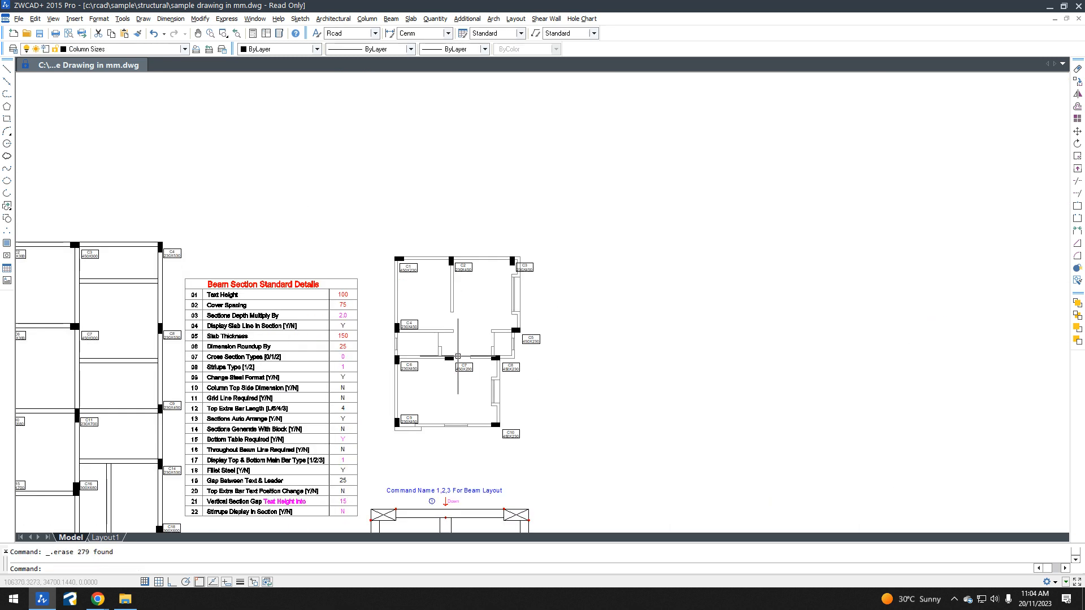
Step: Generate a dummy column schedule up to plinth for the small plan with ID C and text height 150, placed outside its upper-right corner
{"action": "scroll", "coordinate": [500, 380], "scroll_direction": "up", "scroll_amount": 3}
{"action": "middle_click_drag", "start_coordinate": [492, 339], "coordinate": [426, 295]}
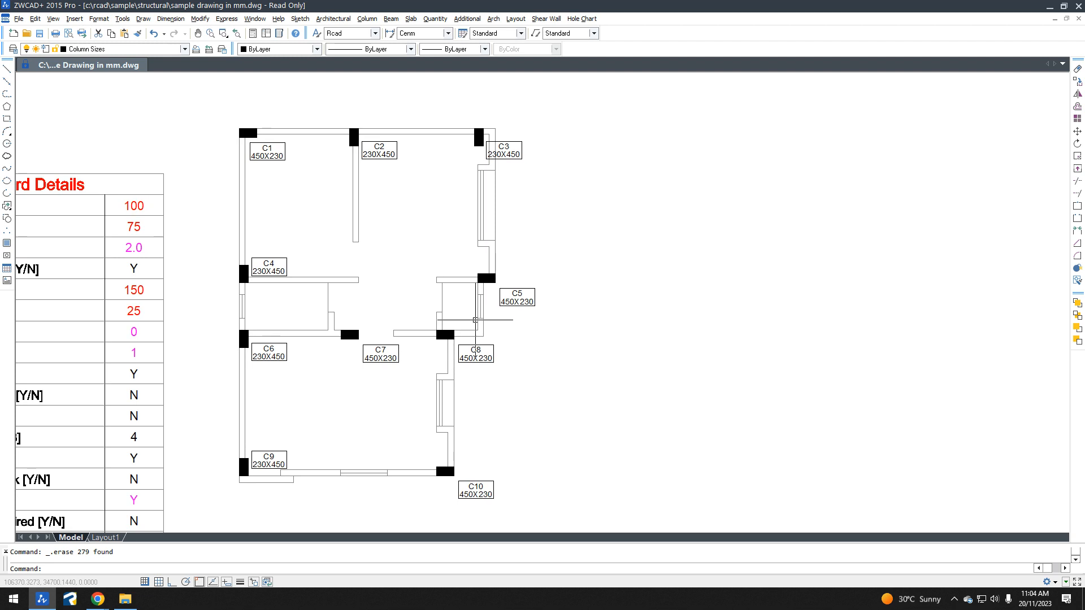
{"action": "left_click", "coordinate": [367, 19]}
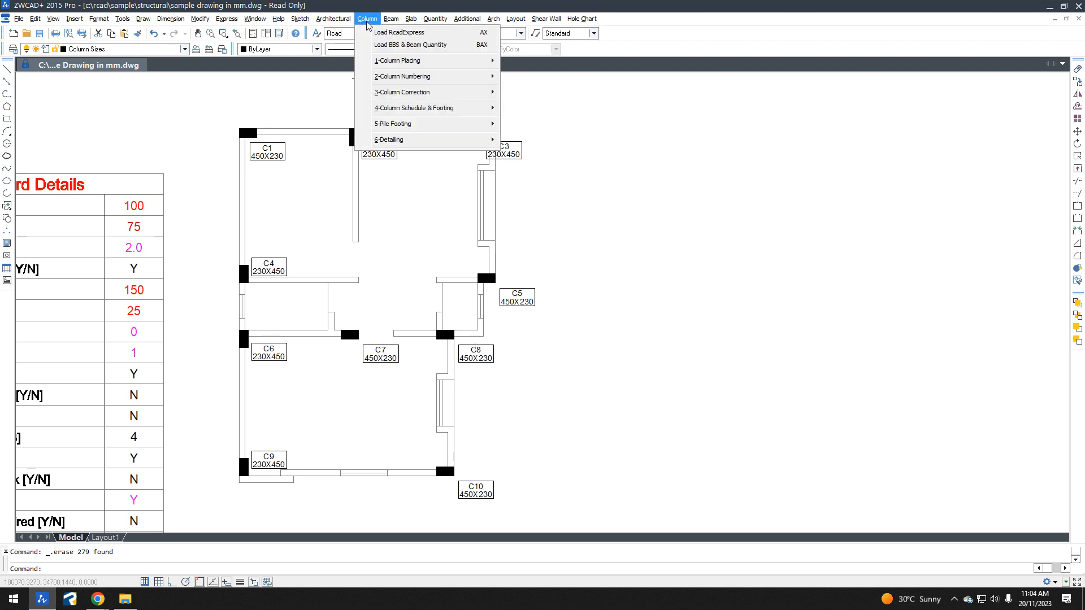
{"action": "mouse_move", "coordinate": [424, 111]}
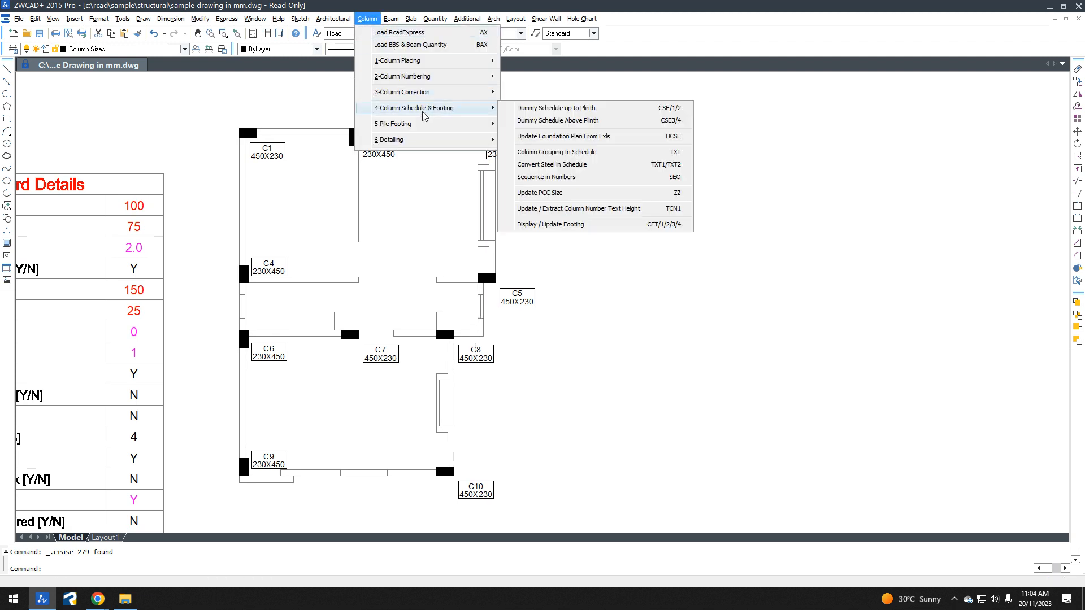
{"action": "left_click", "coordinate": [556, 109]}
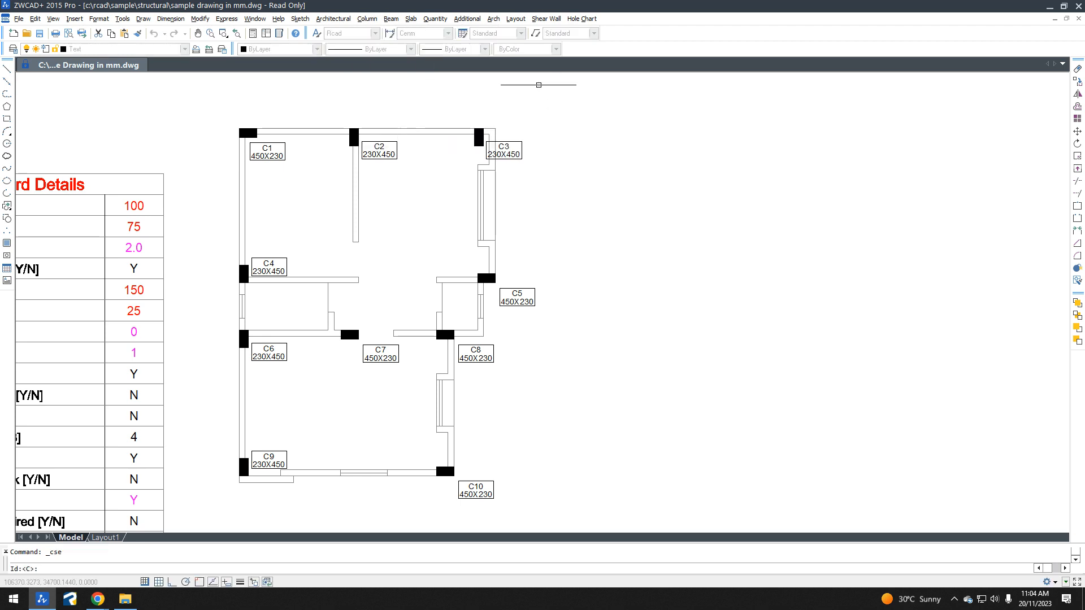
{"action": "key", "text": "Return"}
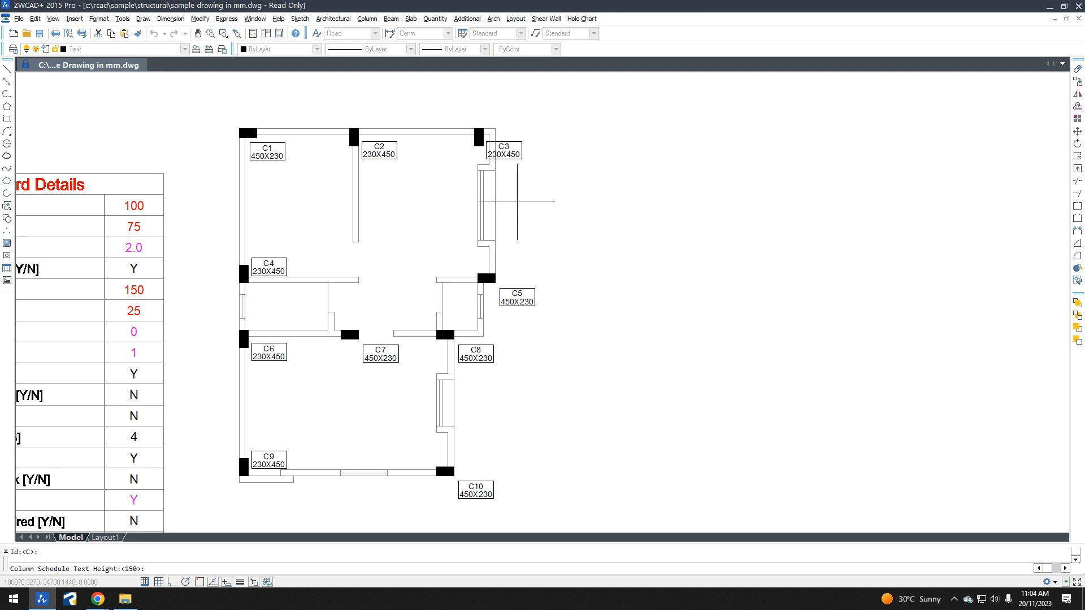
{"action": "key", "text": "Return"}
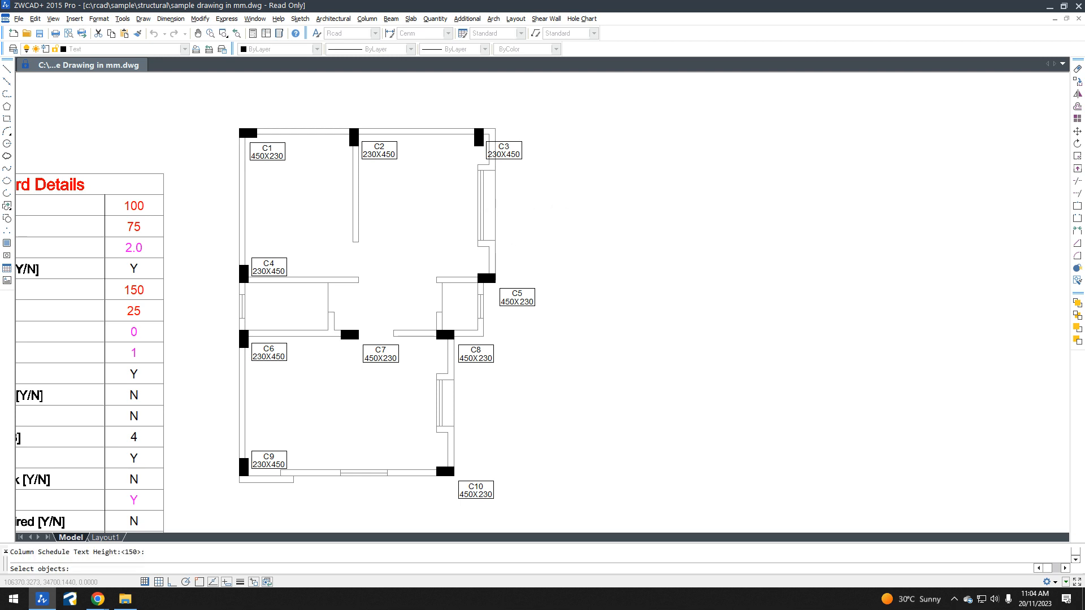
{"action": "left_click", "coordinate": [197, 107]}
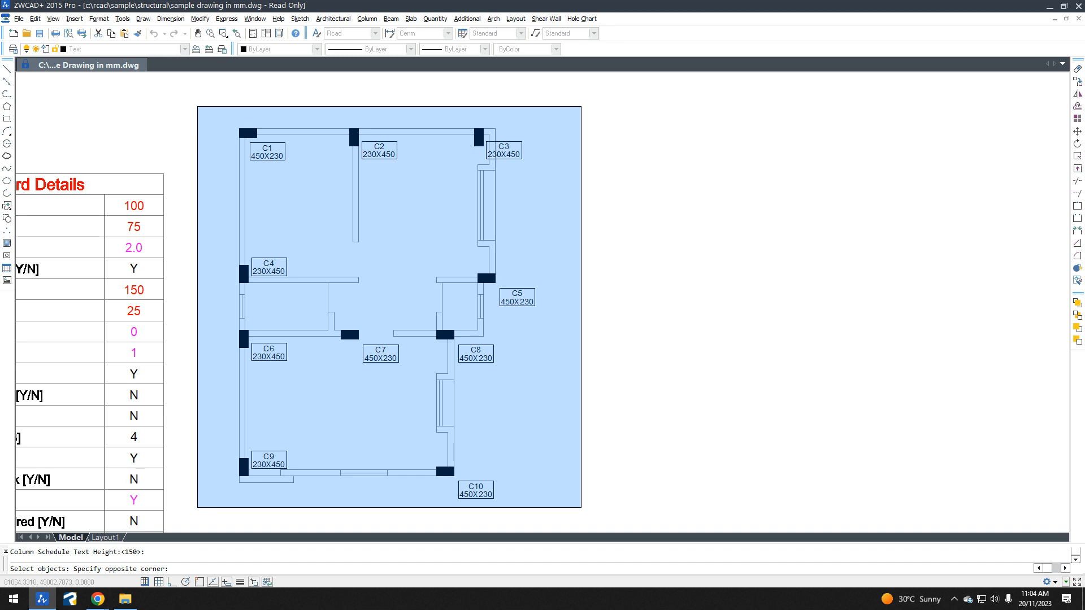
{"action": "left_click", "coordinate": [581, 508]}
{"action": "key", "text": "Return"}
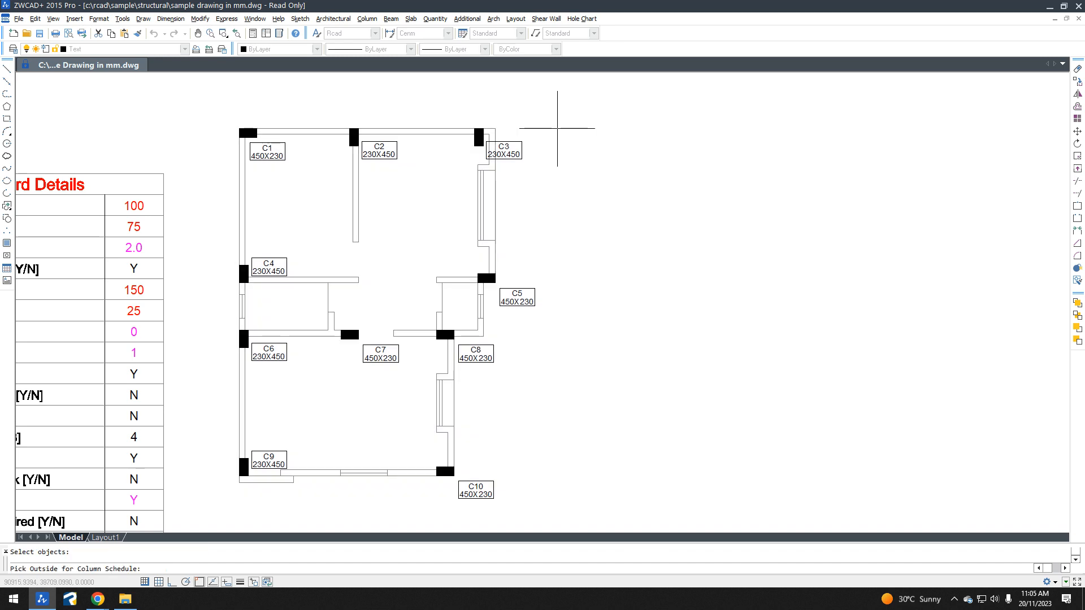
{"action": "left_click", "coordinate": [557, 130]}
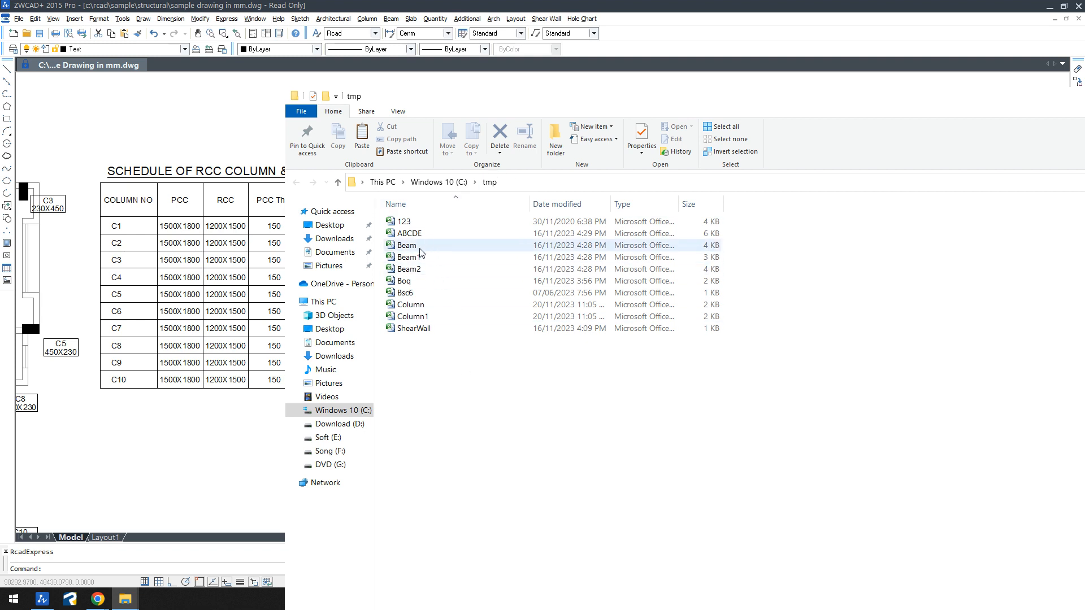
Step: Open the Column file from the C:\tmp folder in Excel and select the Up to Plinth sizes of all columns
{"action": "left_click", "coordinate": [419, 306]}
{"action": "left_click", "coordinate": [215, 419]}
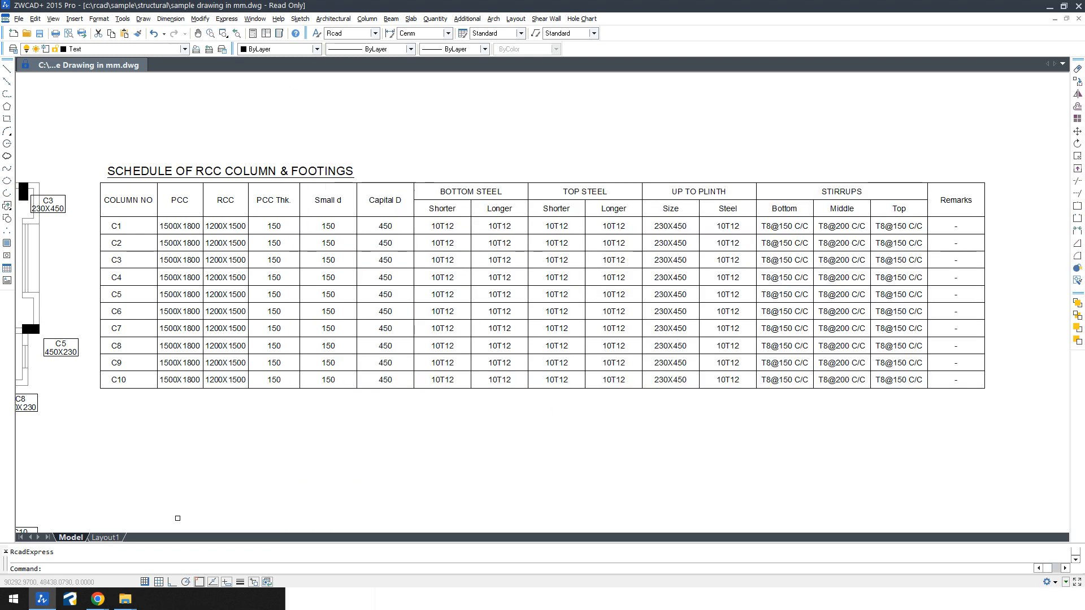
{"action": "left_click", "coordinate": [125, 599]}
{"action": "left_click", "coordinate": [178, 549]}
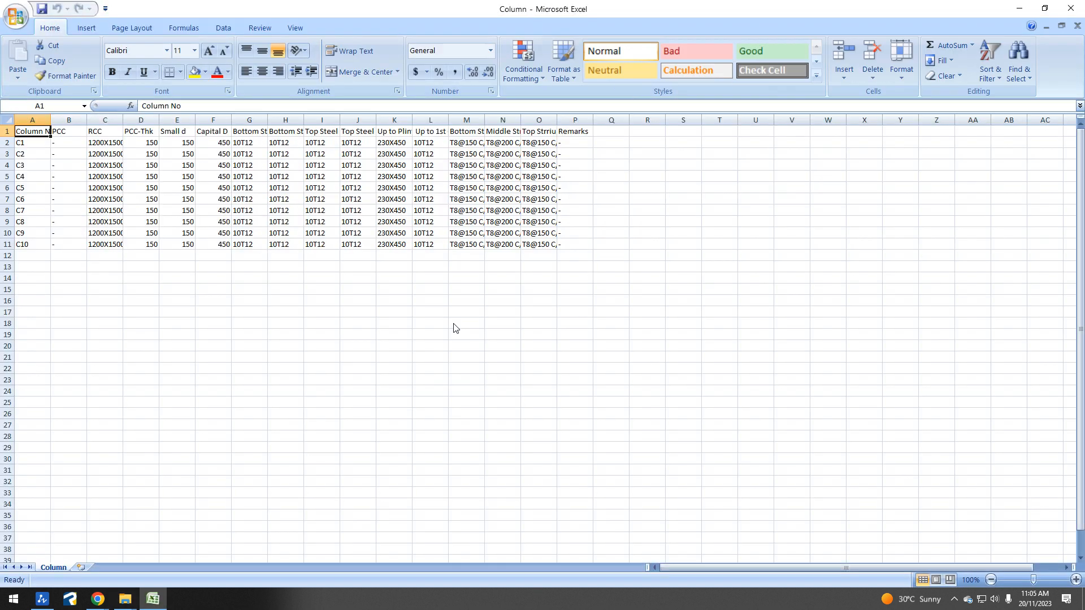
{"action": "left_click_drag", "start_coordinate": [394, 146], "coordinate": [399, 241]}
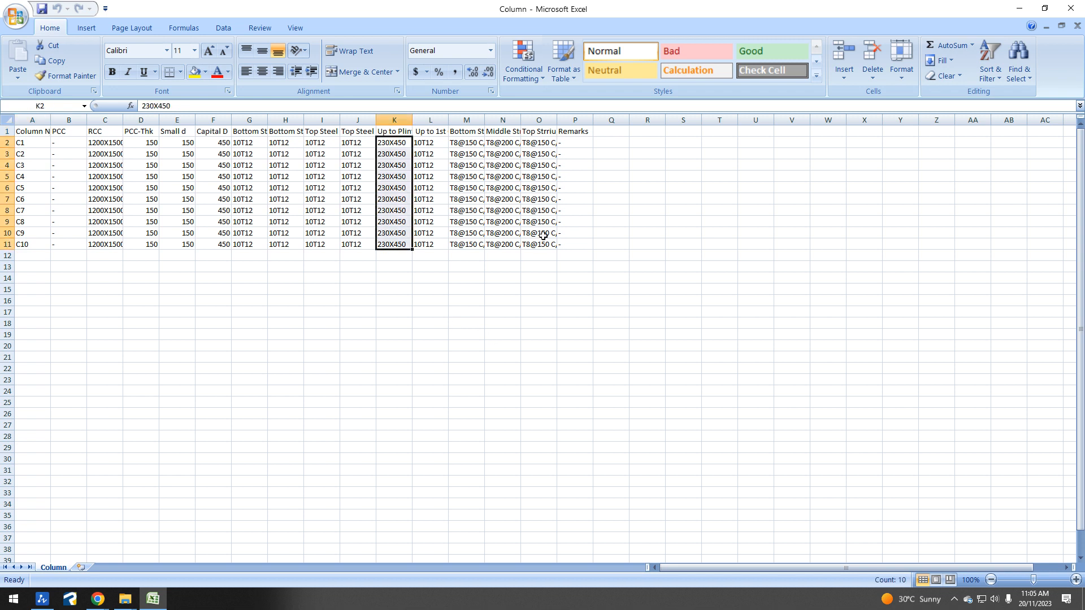
Step: Fit all sheet columns to their contents and centre every cell horizontally and vertically
{"action": "left_click", "coordinate": [6, 120]}
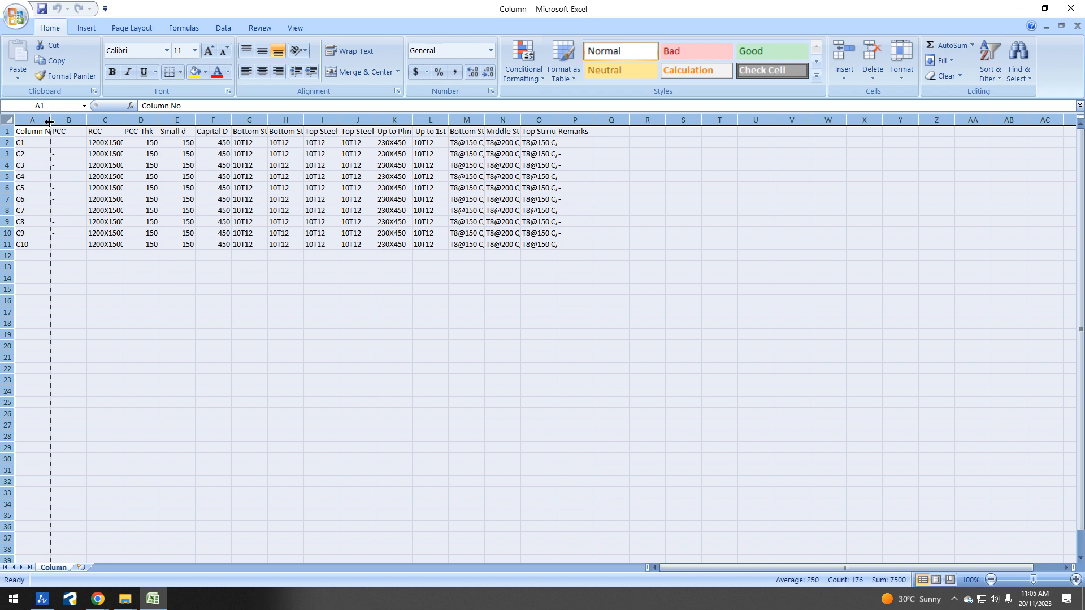
{"action": "double_click", "coordinate": [50, 120]}
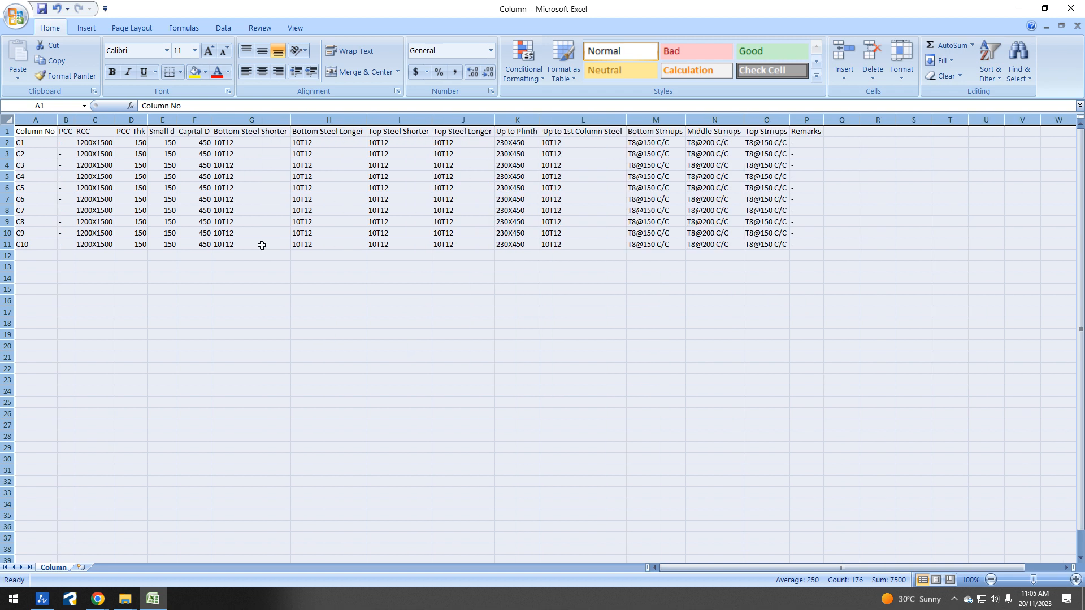
{"action": "left_click", "coordinate": [261, 72]}
{"action": "left_click", "coordinate": [262, 51]}
{"action": "left_click", "coordinate": [534, 311]}
Step: Set the Up to Plinth size of column C1 to 230X600
{"action": "double_click", "coordinate": [524, 142]}
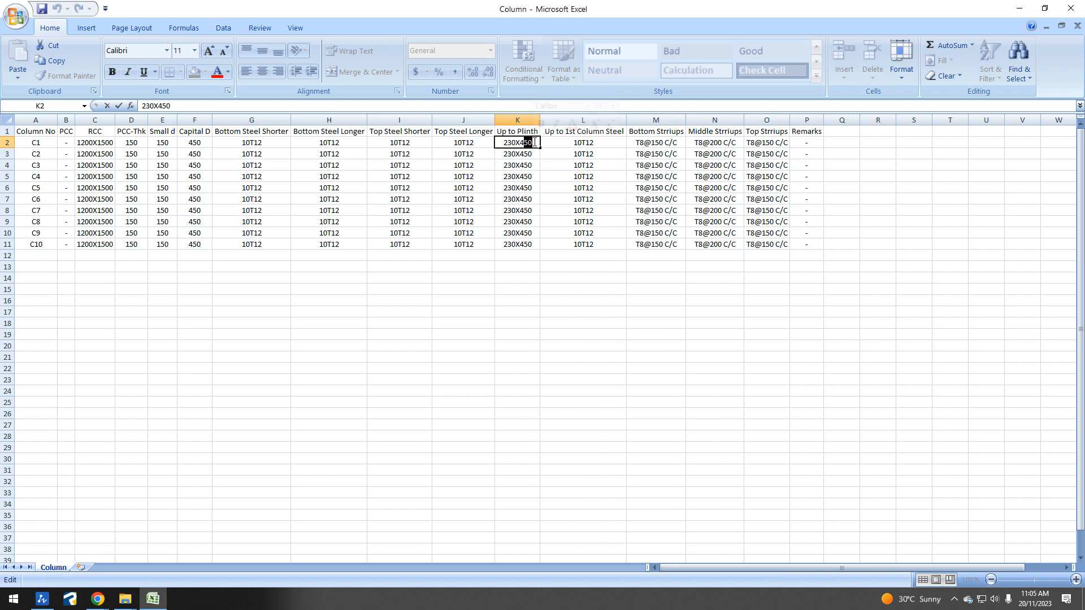
{"action": "key", "text": "BackSpace"}
{"action": "key", "text": "BackSpace"}
{"action": "type", "text": "600"}
{"action": "key", "text": "Return"}
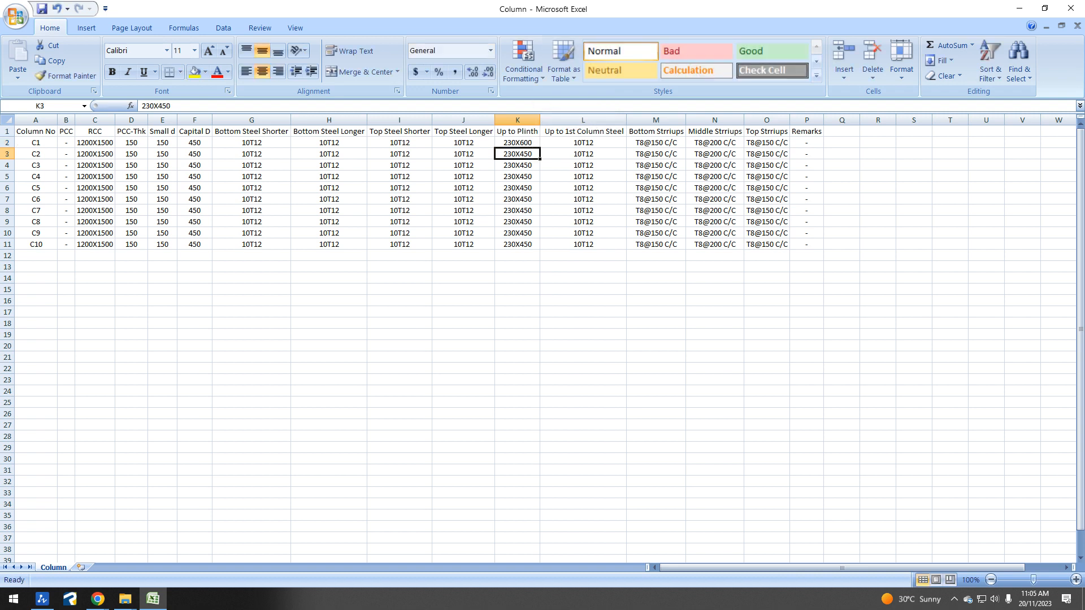
Step: Set the Up to Plinth size of column C2 to 230X530
{"action": "key", "text": "alt+Tab"}
{"action": "key", "text": "alt+Tab"}
{"action": "scroll", "coordinate": [474, 159], "scroll_direction": "up", "scroll_amount": 1, "text": "ctrl"}
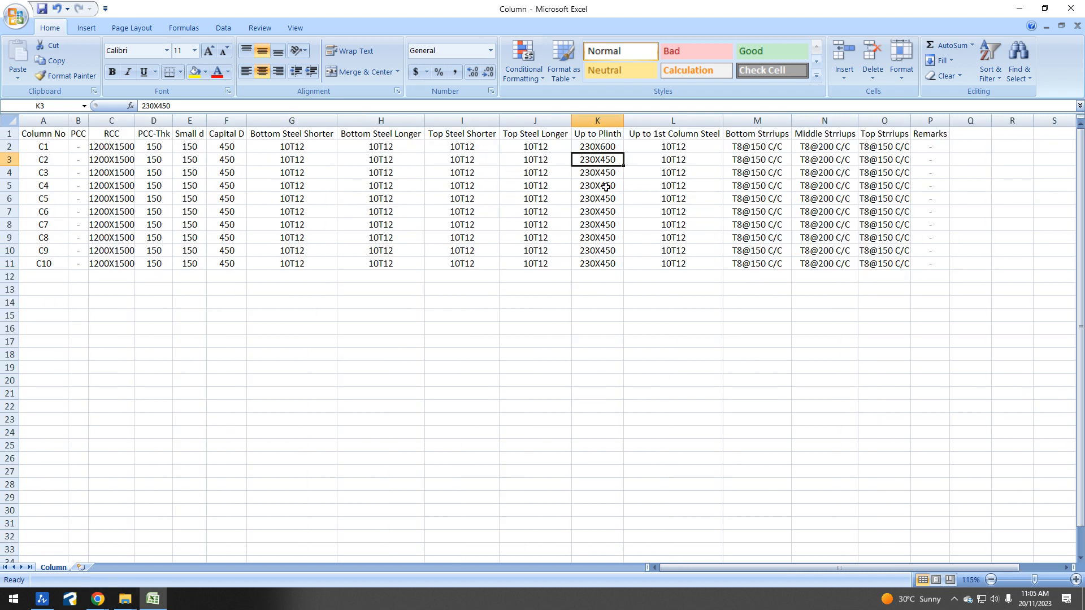
{"action": "double_click", "coordinate": [603, 160]}
{"action": "left_click_drag", "start_coordinate": [601, 161], "coordinate": [655, 145]}
{"action": "type", "text": "530"}
{"action": "key", "text": "Return"}
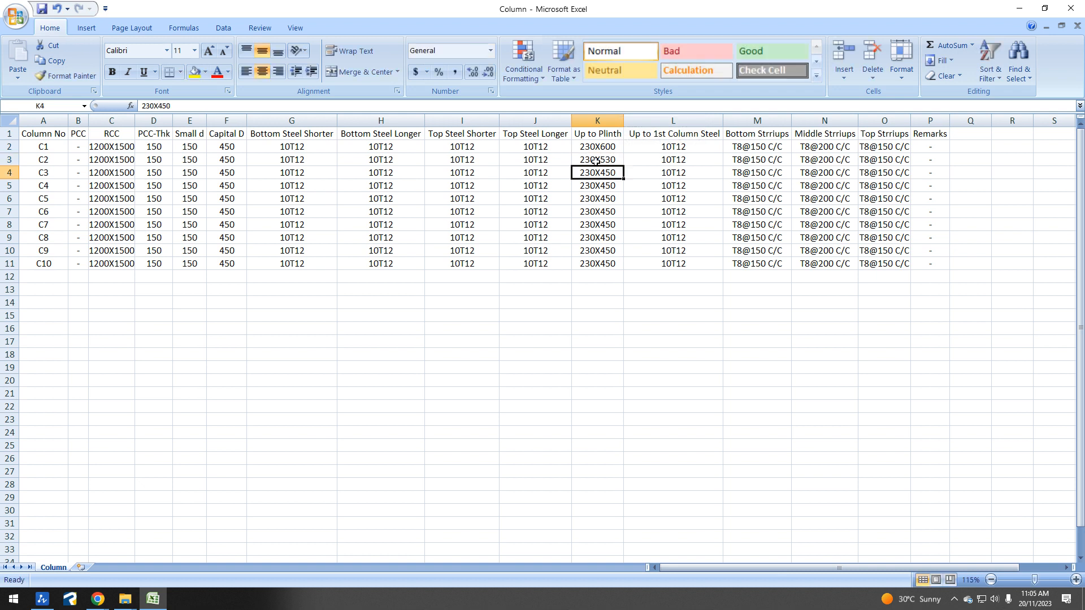
{"action": "left_click", "coordinate": [609, 149]}
{"action": "left_click", "coordinate": [609, 163]}
Step: Set the RCC footing size of C1 to 1200X1800 and that of C2 to 1200X1600
{"action": "double_click", "coordinate": [121, 148]}
{"action": "type", "text": "8"}
{"action": "key", "text": "Return"}
{"action": "double_click", "coordinate": [124, 157]}
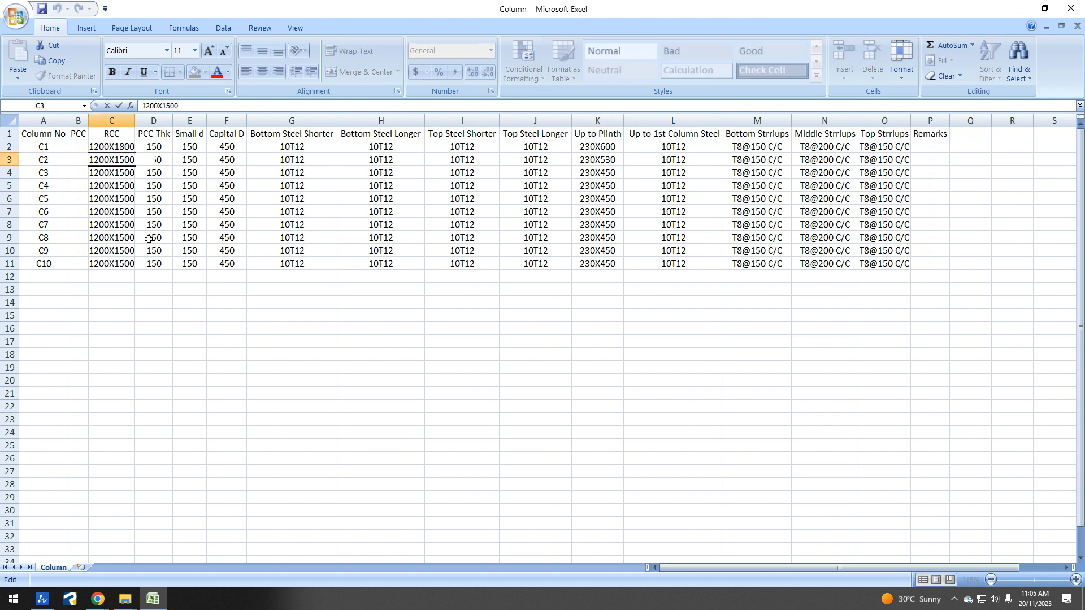
{"action": "key", "text": "shift+Right"}
{"action": "type", "text": "6"}
{"action": "key", "text": "Return"}
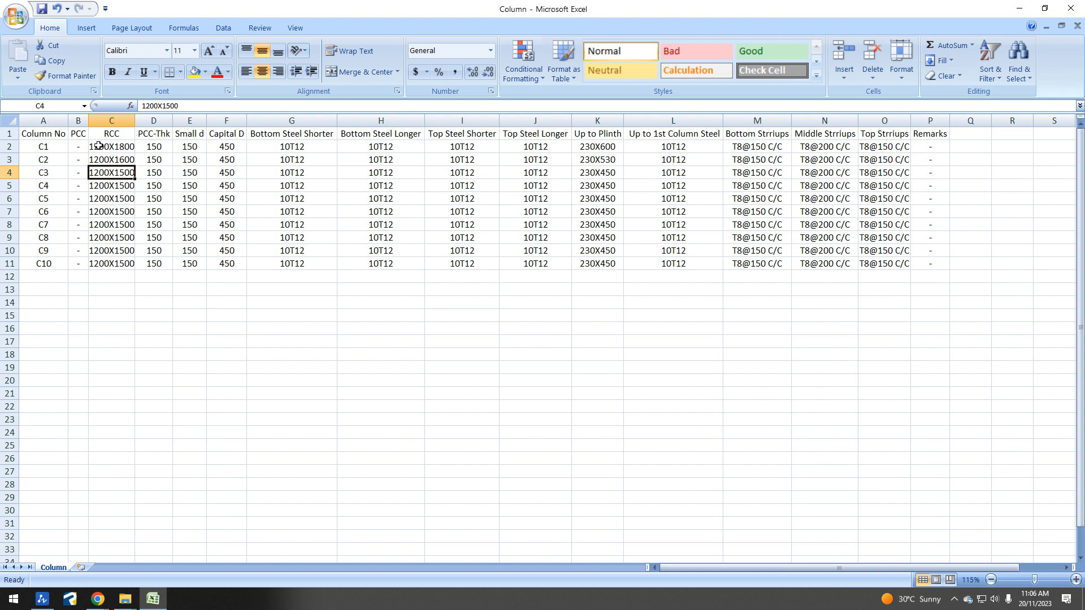
Step: Set the Up to 1st Column Steel of C1 to 12T12+2T10
{"action": "double_click", "coordinate": [678, 146]}
{"action": "key", "text": "Left"}
{"action": "key", "text": "Left"}
{"action": "key", "text": "Left"}
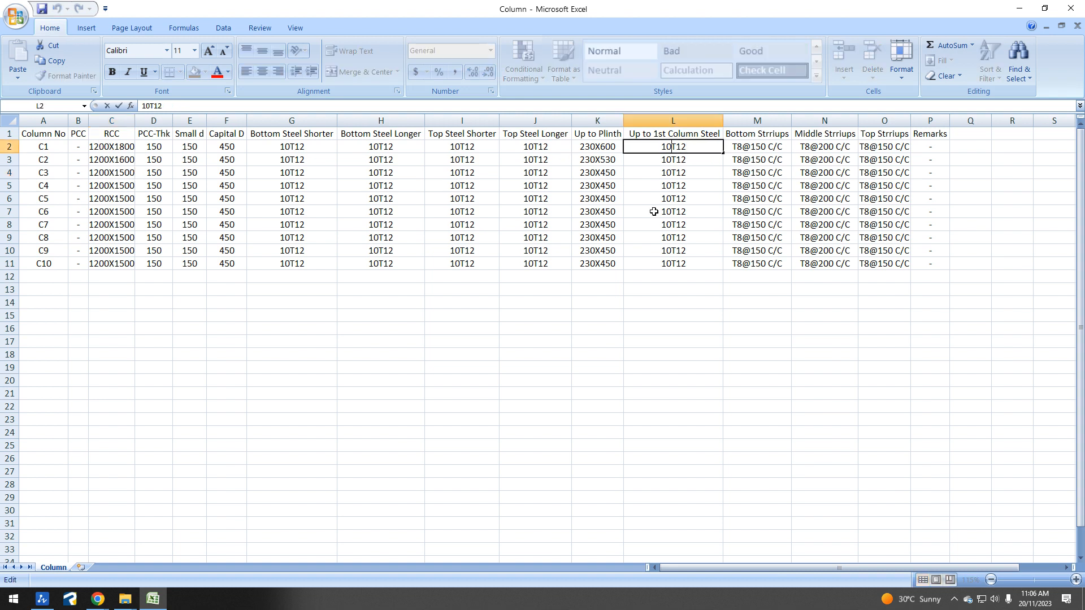
{"action": "type", "text": "2+2T10"}
{"action": "key", "text": "Return"}
Step: Set the Up to 1st Column Steel of C2 to 12T12
{"action": "key", "text": "F2"}
{"action": "key", "text": "Left"}
{"action": "key", "text": "Left"}
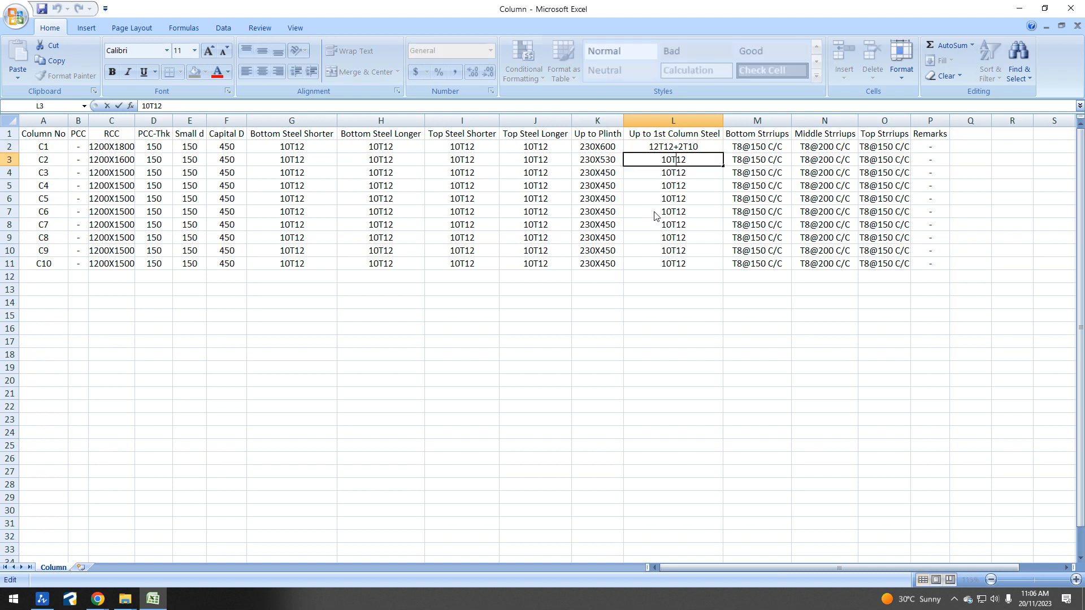
{"action": "key", "text": "Delete"}
{"action": "type", "text": "2"}
{"action": "key", "text": "Return"}
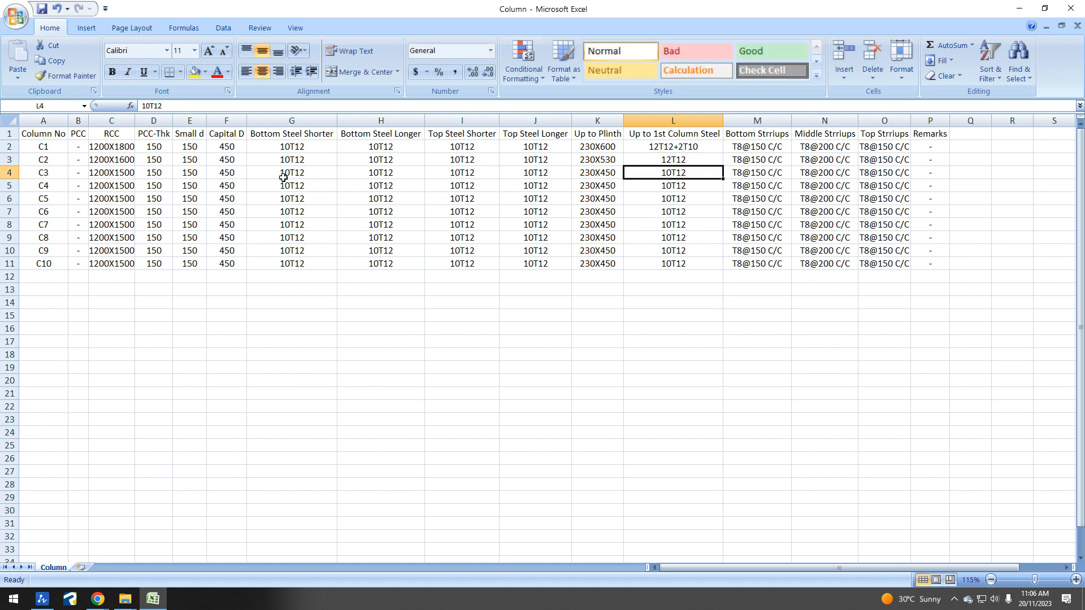
Step: Copy the RCC through Remarks values of columns C1 to C3 onto C4 to C6 and C7 to C9
{"action": "left_click_drag", "start_coordinate": [105, 147], "coordinate": [907, 171]}
{"action": "key", "text": "ctrl+c"}
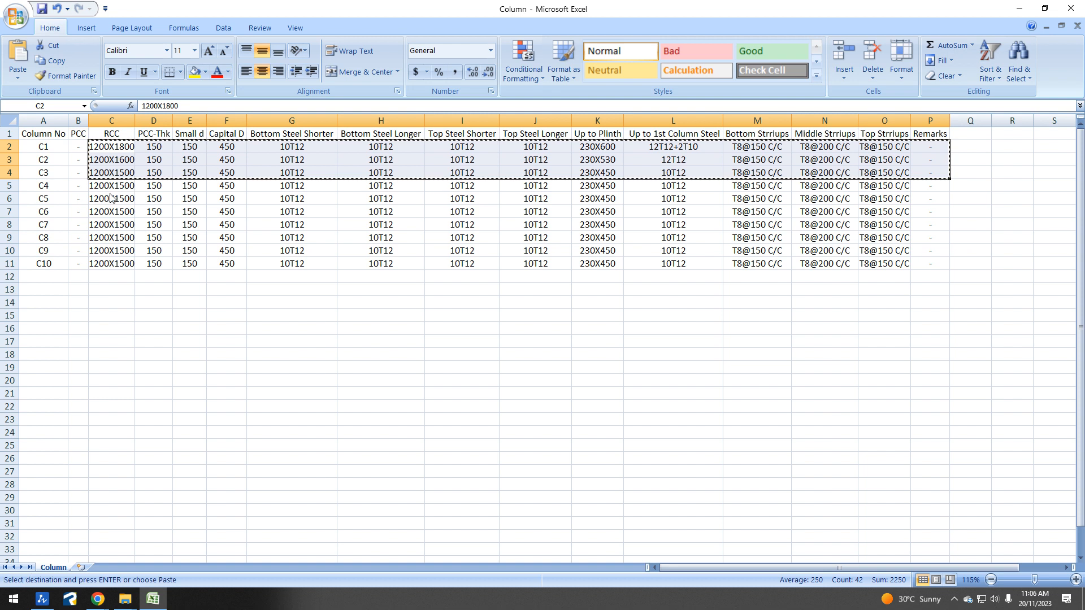
{"action": "left_click", "coordinate": [107, 187]}
{"action": "key", "text": "ctrl+v"}
{"action": "left_click", "coordinate": [105, 224]}
{"action": "key", "text": "ctrl+v"}
{"action": "left_click", "coordinate": [564, 390]}
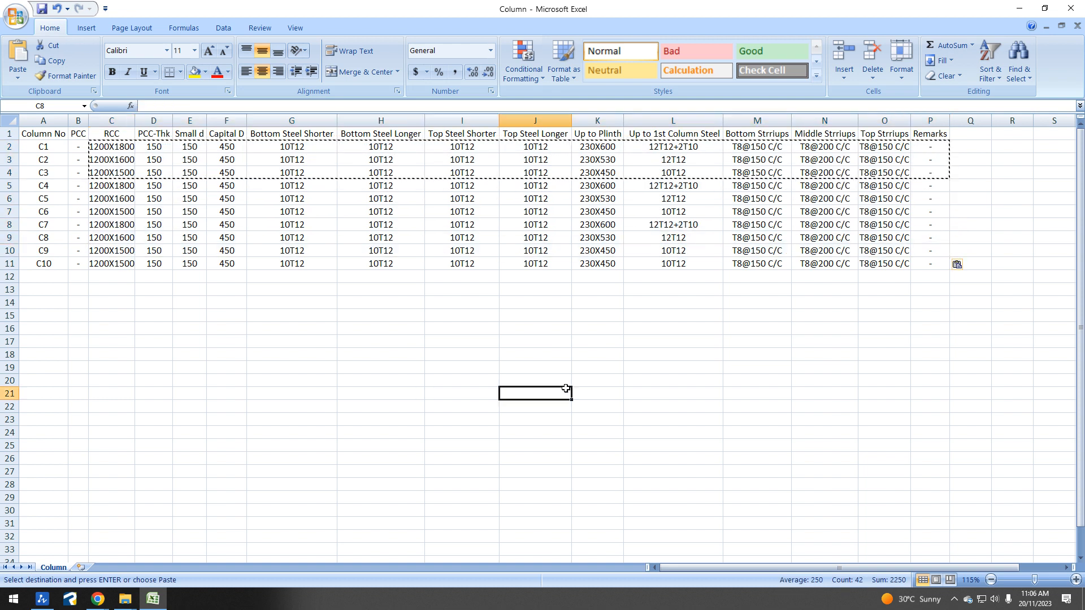
{"action": "left_click", "coordinate": [633, 330]}
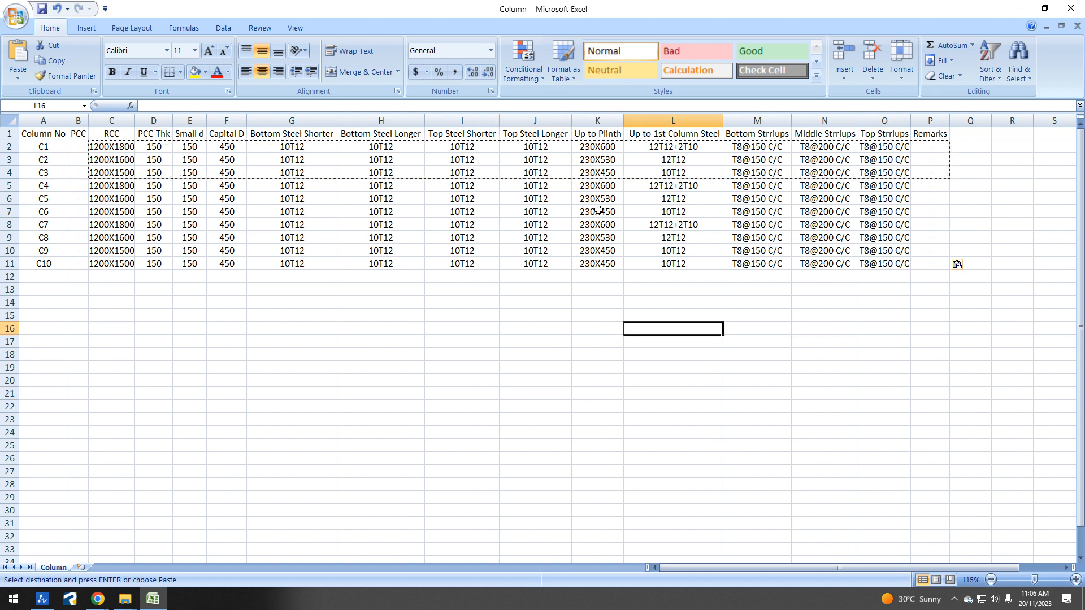
Step: Set the Small d of columns C5 to C10 to 450 by copying their Capital D values
{"action": "left_click", "coordinate": [599, 149]}
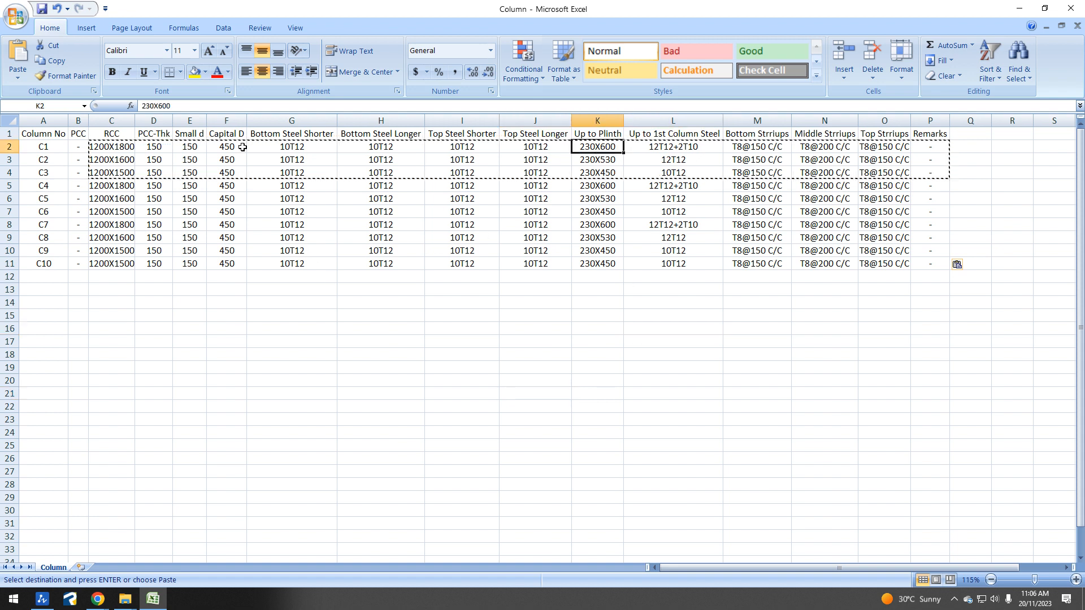
{"action": "left_click", "coordinate": [196, 146]}
{"action": "left_click", "coordinate": [228, 303]}
{"action": "left_click", "coordinate": [191, 201]}
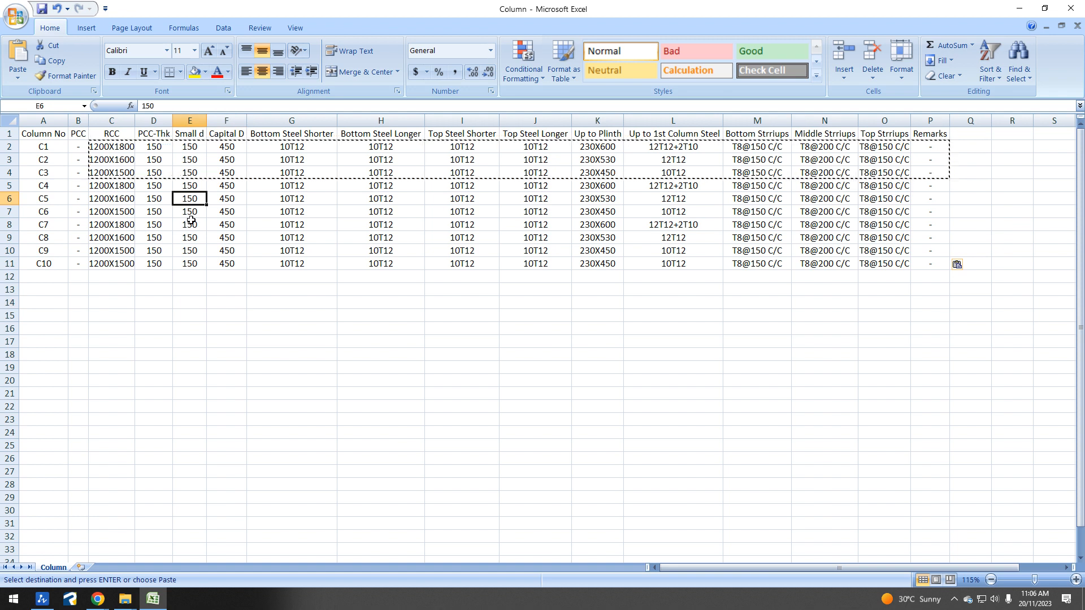
{"action": "left_click_drag", "start_coordinate": [223, 199], "coordinate": [229, 259]}
{"action": "key", "text": "ctrl+c"}
{"action": "left_click", "coordinate": [188, 198]}
{"action": "key", "text": "ctrl+v"}
{"action": "left_click", "coordinate": [266, 300]}
{"action": "left_click", "coordinate": [196, 199]}
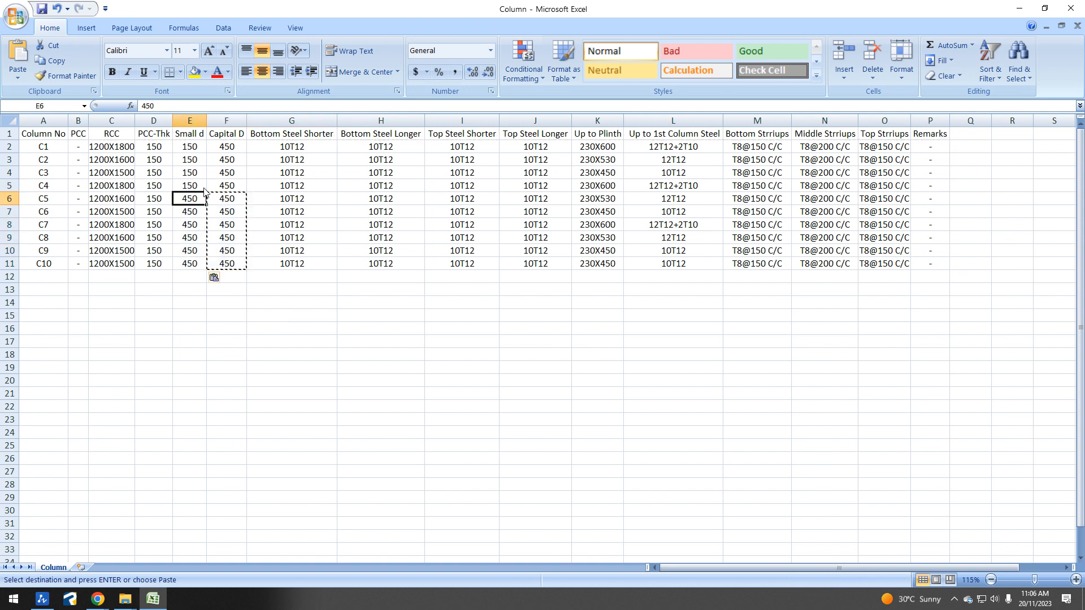
{"action": "left_click", "coordinate": [266, 225]}
{"action": "left_click", "coordinate": [510, 339]}
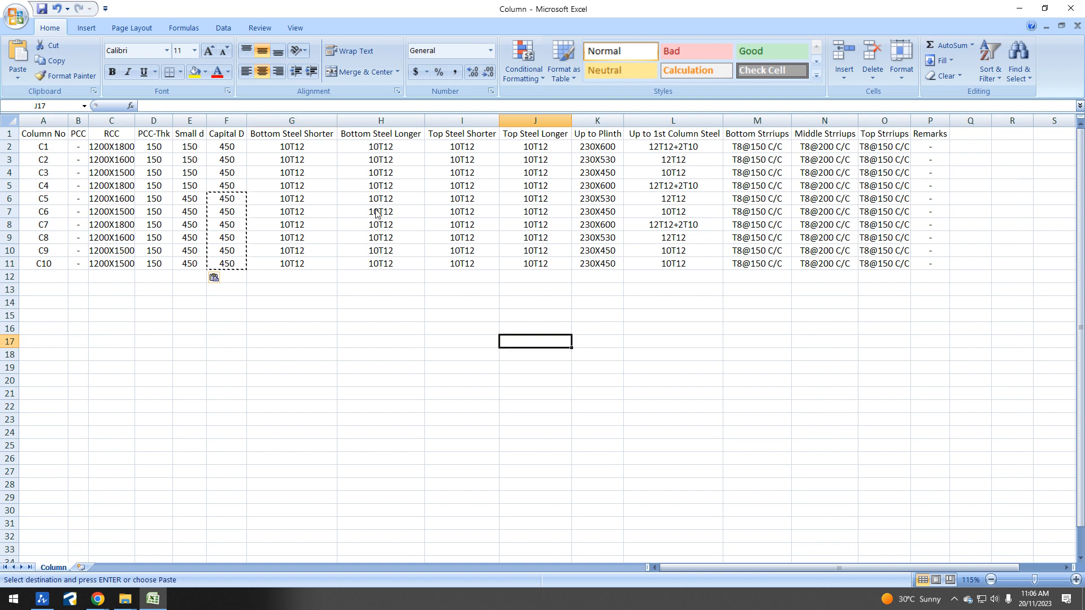
Step: Save Column.csv, keeping the workbook in CSV (Comma delimited) format
{"action": "left_click", "coordinate": [306, 146]}
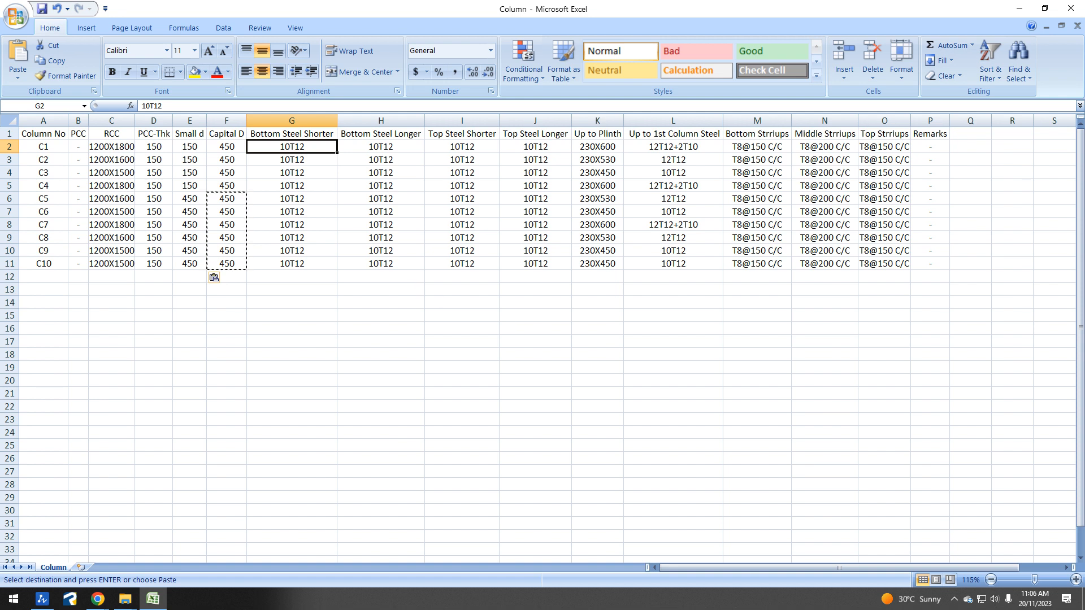
{"action": "key", "text": "alt+Tab"}
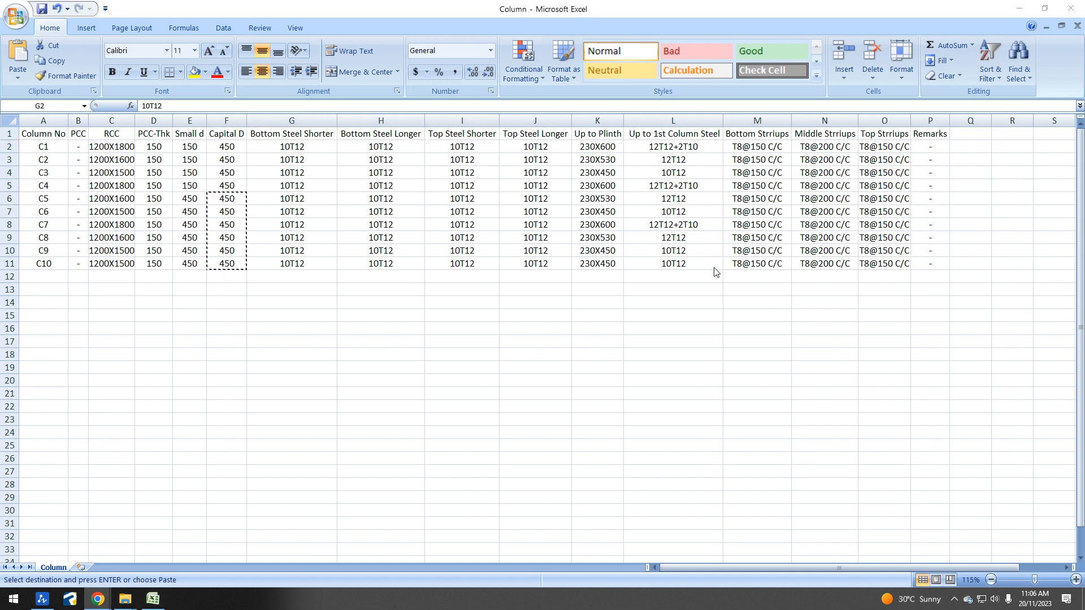
{"action": "key", "text": "alt+Tab"}
{"action": "key", "text": "ctrl+s"}
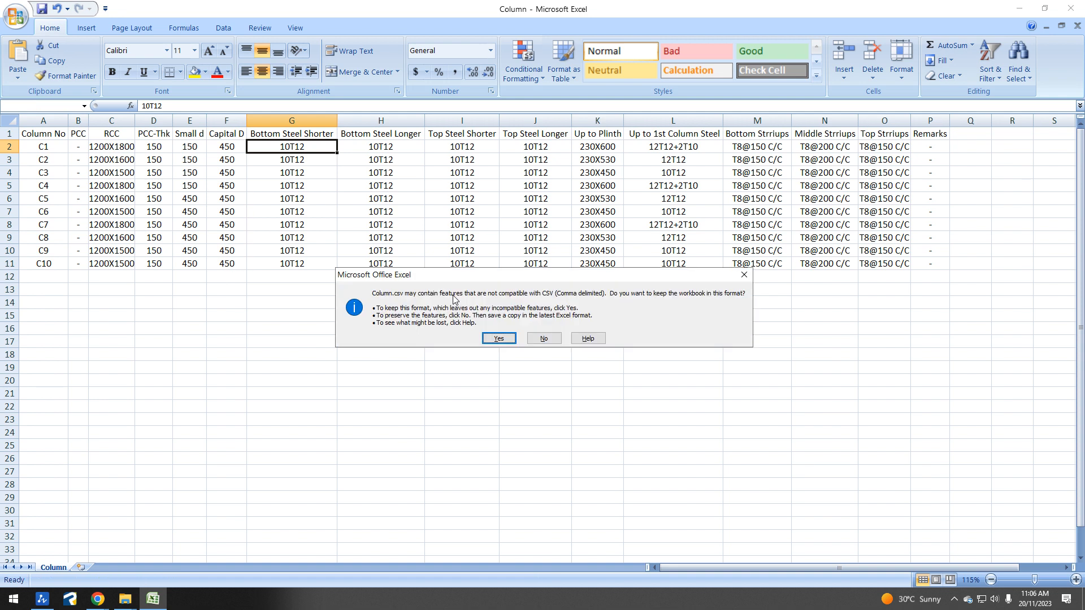
{"action": "left_click", "coordinate": [496, 339]}
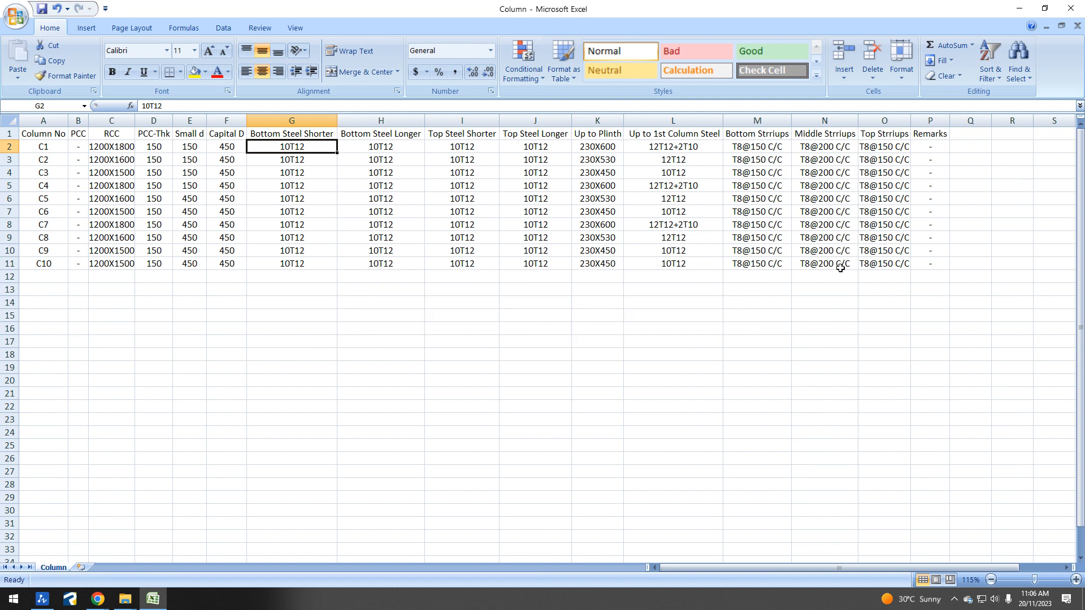
Step: Return to the ZWCAD drawing and delete the existing schedule of RCC columns and footings
{"action": "left_click", "coordinate": [1020, 8]}
{"action": "left_click", "coordinate": [180, 149]}
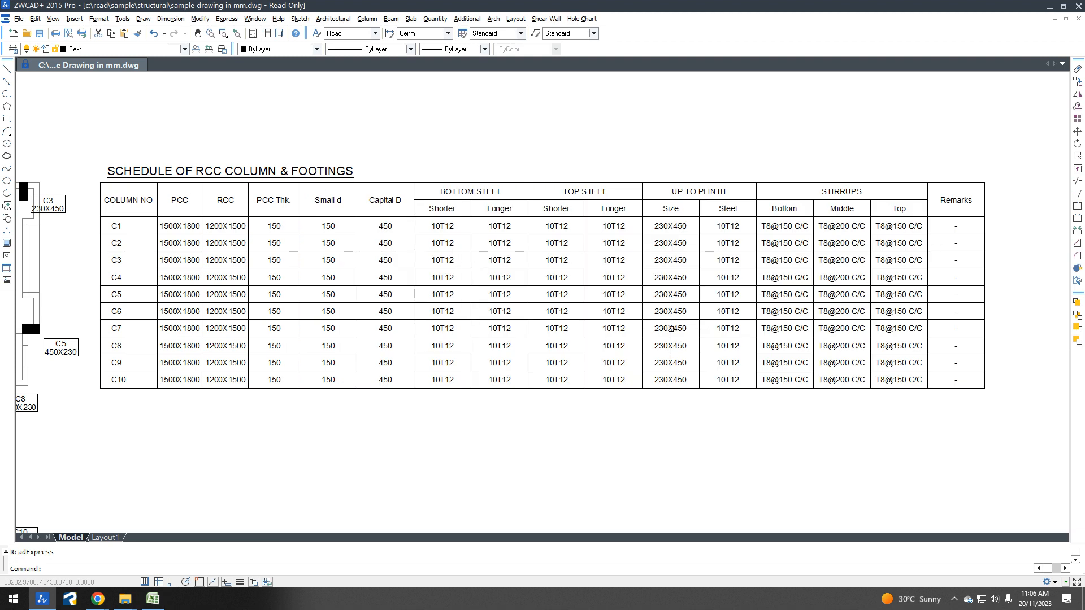
{"action": "scroll", "coordinate": [793, 196], "scroll_direction": "down", "scroll_amount": 2}
{"action": "left_click", "coordinate": [946, 151]}
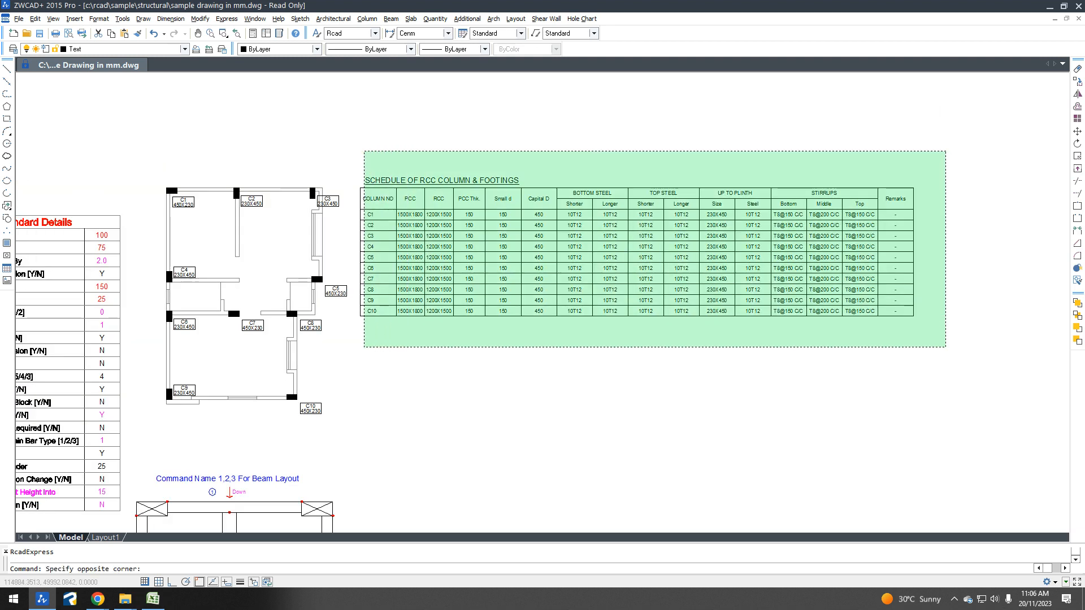
{"action": "left_click", "coordinate": [355, 345]}
{"action": "key", "text": "Delete"}
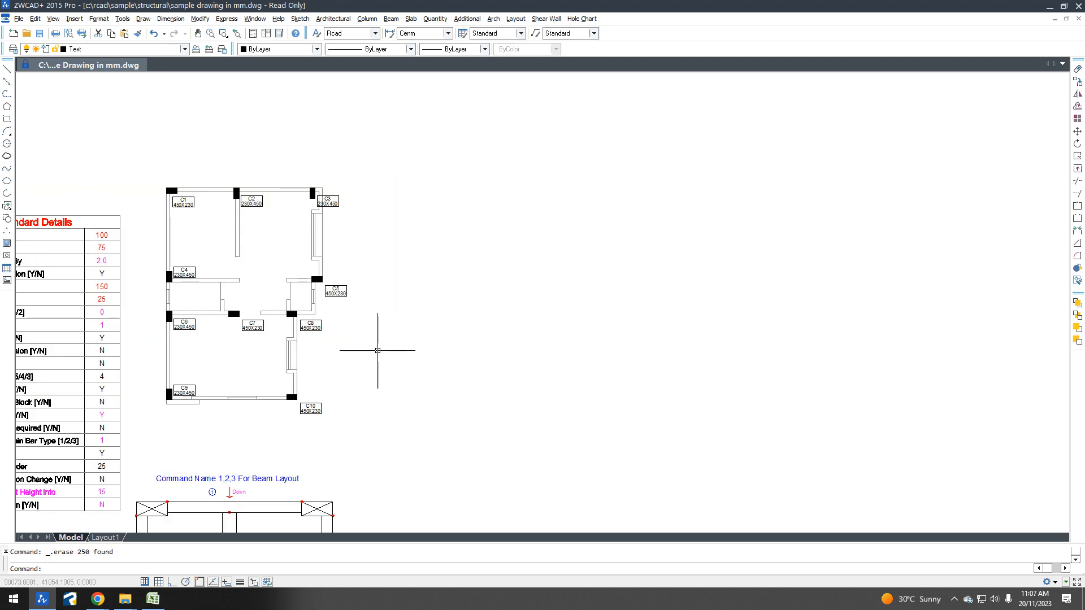
Step: Update the foundation plan from the edited Excel data with column number text height 150, placing the new schedule beside the plan
{"action": "left_click", "coordinate": [368, 18]}
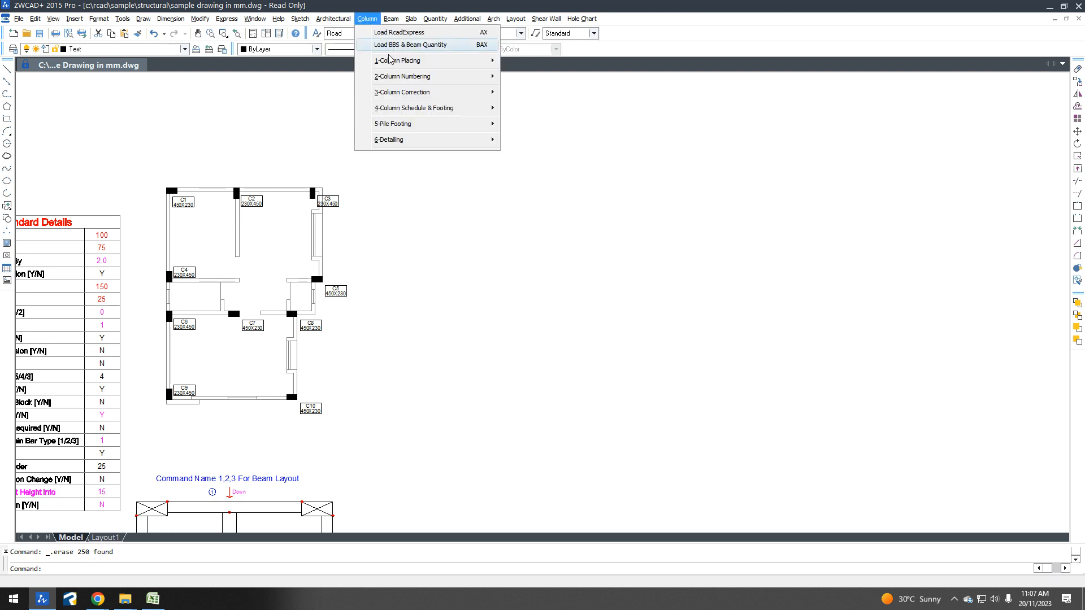
{"action": "mouse_move", "coordinate": [407, 109]}
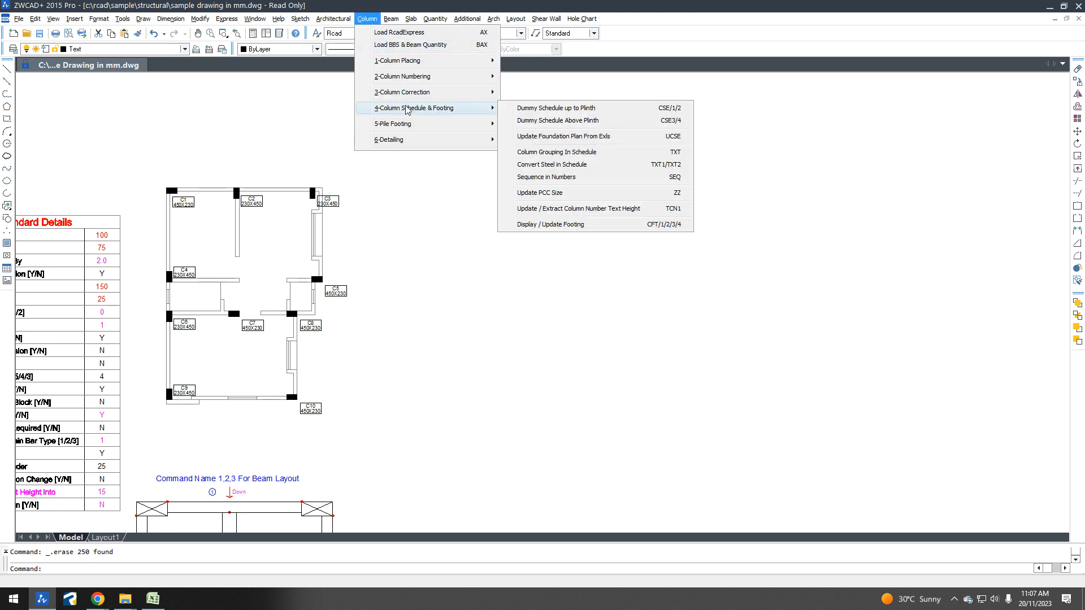
{"action": "left_click", "coordinate": [587, 138]}
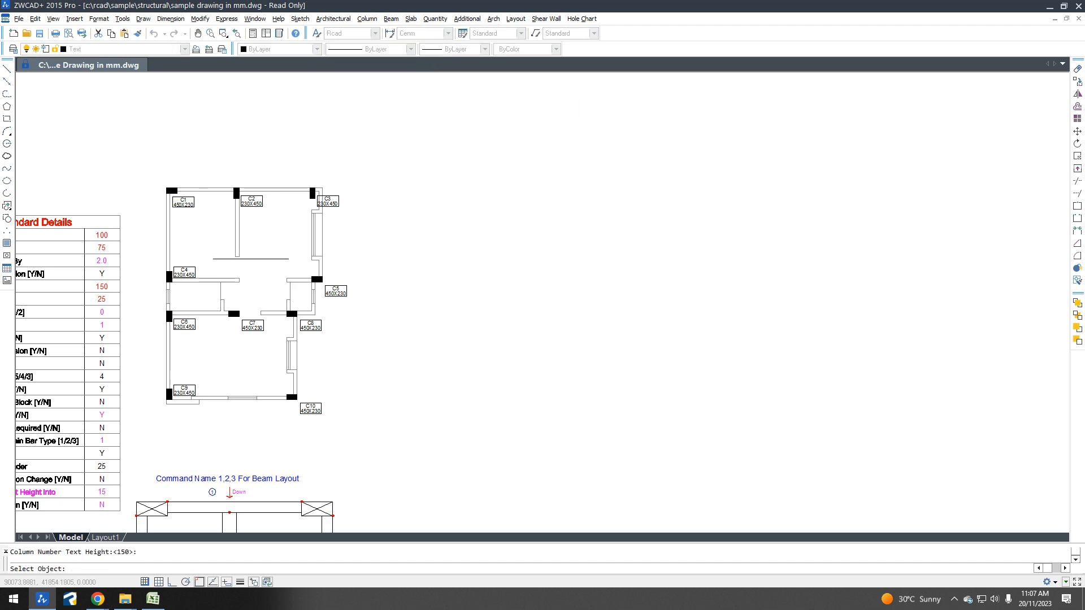
{"action": "left_click", "coordinate": [152, 164]}
{"action": "left_click", "coordinate": [375, 431]}
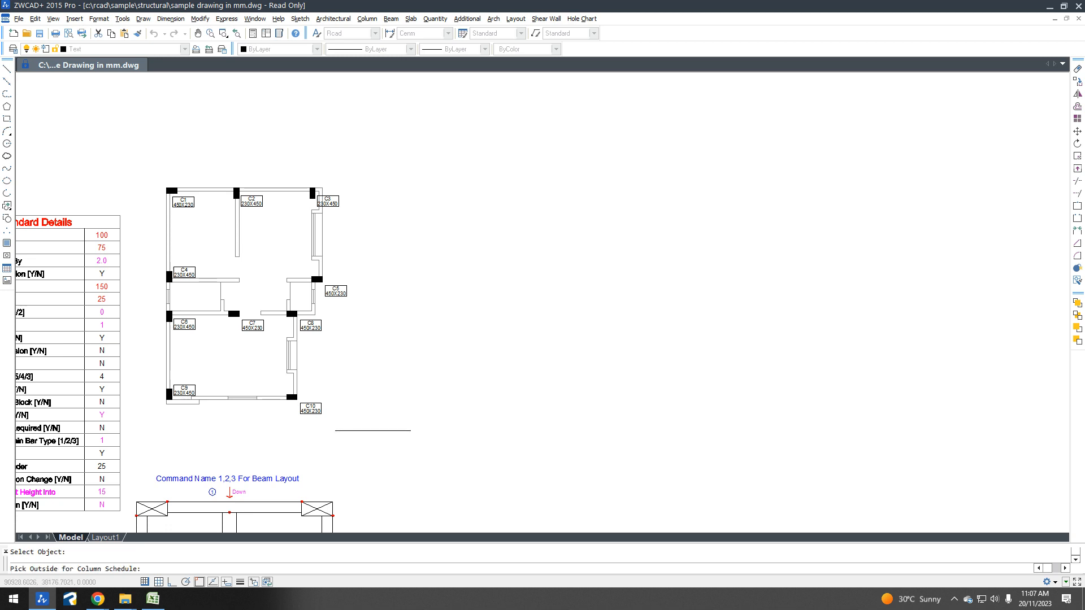
{"action": "left_click", "coordinate": [379, 188]}
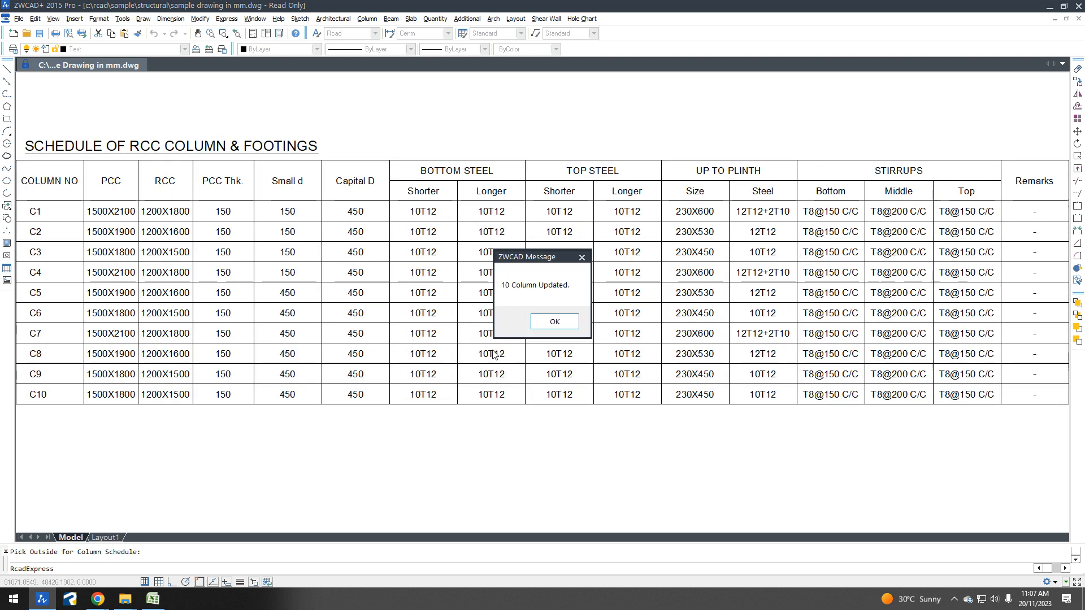
{"action": "left_click", "coordinate": [553, 322]}
Step: Examine the column steel in the updated schedule and the column sizes and labels on the plan
{"action": "left_click", "coordinate": [763, 211]}
{"action": "left_click", "coordinate": [763, 273]}
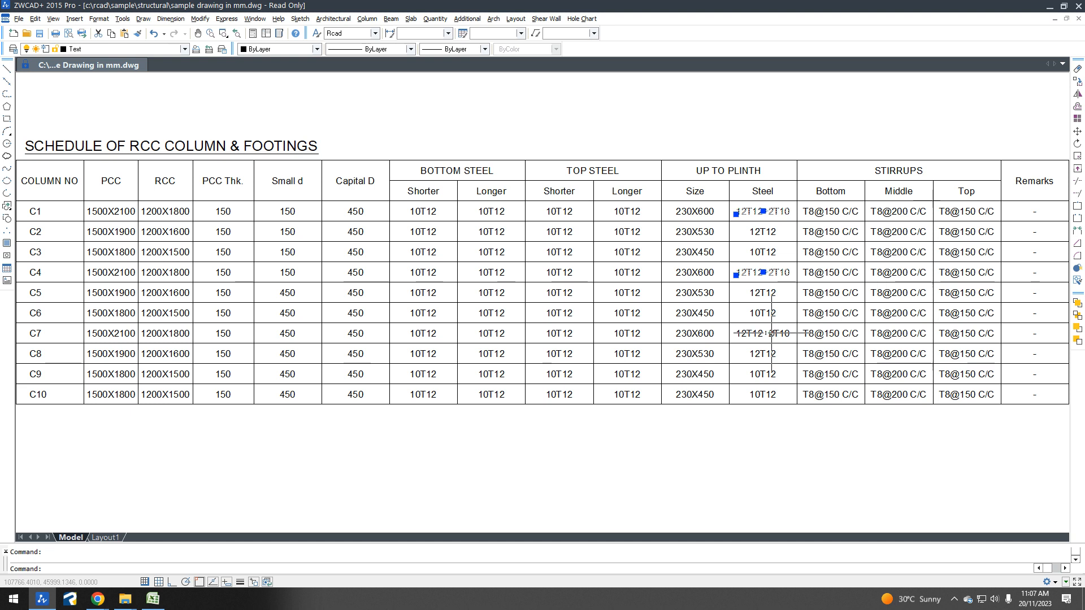
{"action": "key", "text": "Escape"}
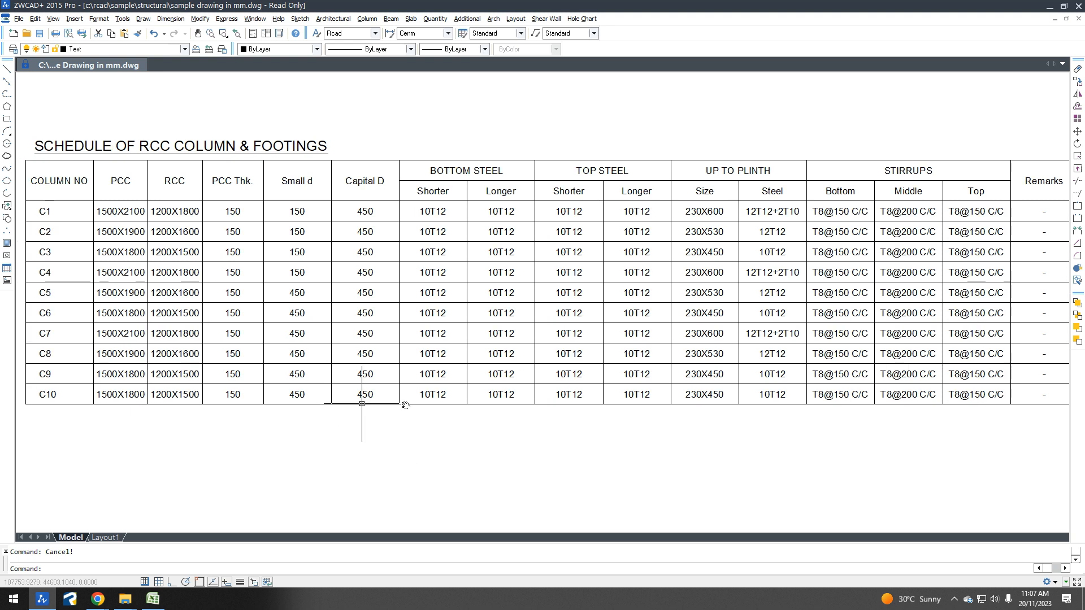
{"action": "scroll", "coordinate": [319, 401], "scroll_direction": "down", "scroll_amount": 4}
{"action": "scroll", "coordinate": [367, 395], "scroll_direction": "up", "scroll_amount": 1}
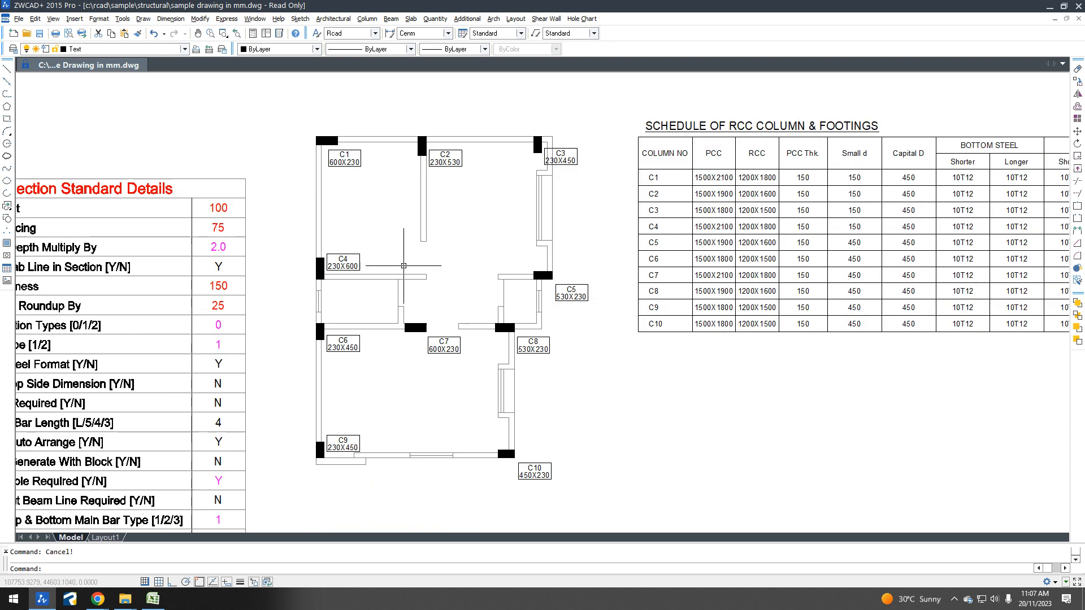
{"action": "scroll", "coordinate": [410, 268], "scroll_direction": "up", "scroll_amount": 2}
{"action": "key", "text": "ctrl+0"}
{"action": "middle_click_drag", "start_coordinate": [522, 356], "coordinate": [519, 349]}
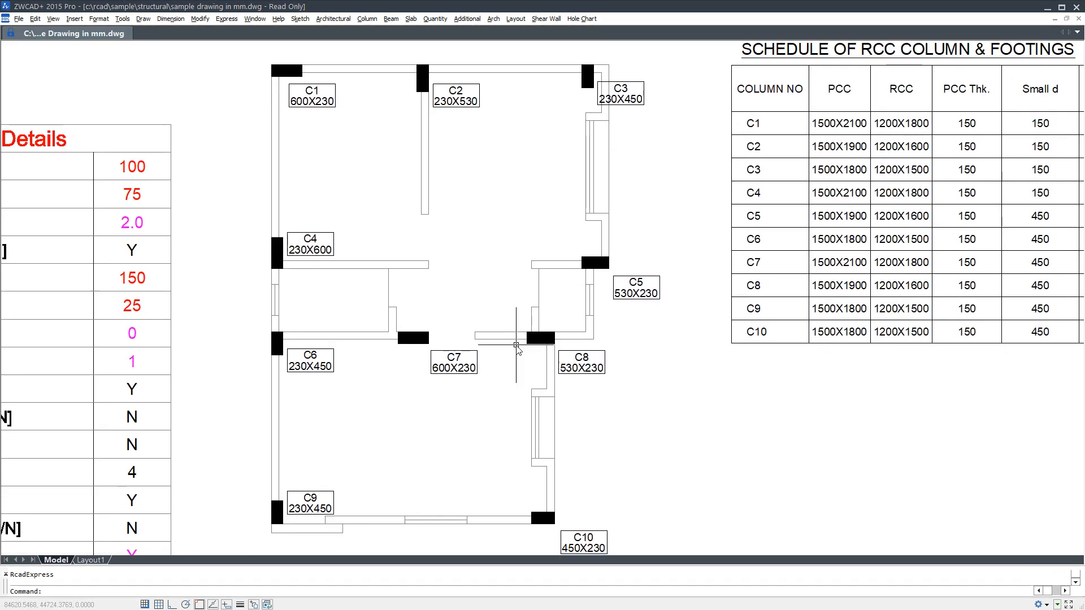
{"action": "key", "text": "z"}
{"action": "key", "text": "Return"}
{"action": "key", "text": "Return"}
{"action": "left_click_drag", "start_coordinate": [534, 254], "coordinate": [534, 268]}
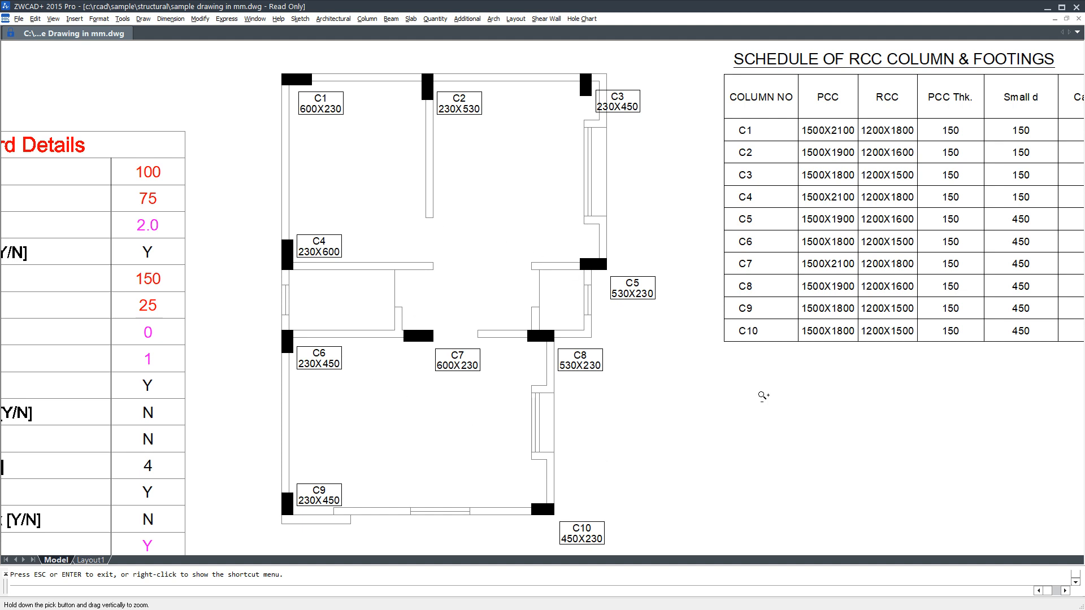
{"action": "key", "text": "Escape"}
{"action": "key", "text": "z"}
{"action": "key", "text": "Return"}
{"action": "key", "text": "Return"}
{"action": "left_click_drag", "start_coordinate": [515, 206], "coordinate": [516, 225]}
{"action": "key", "text": "Escape"}
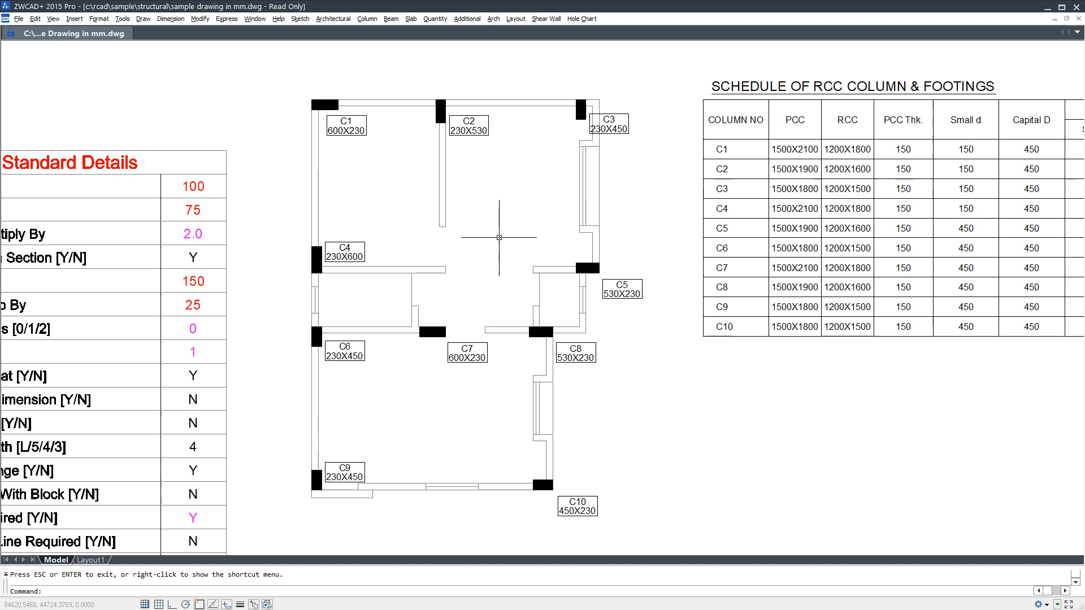
Step: Display the footings of plan columns C1 to C10 with PCC offset 150, cover offset 75, no footing grouping, and footing dimensions
{"action": "left_click", "coordinate": [372, 21]}
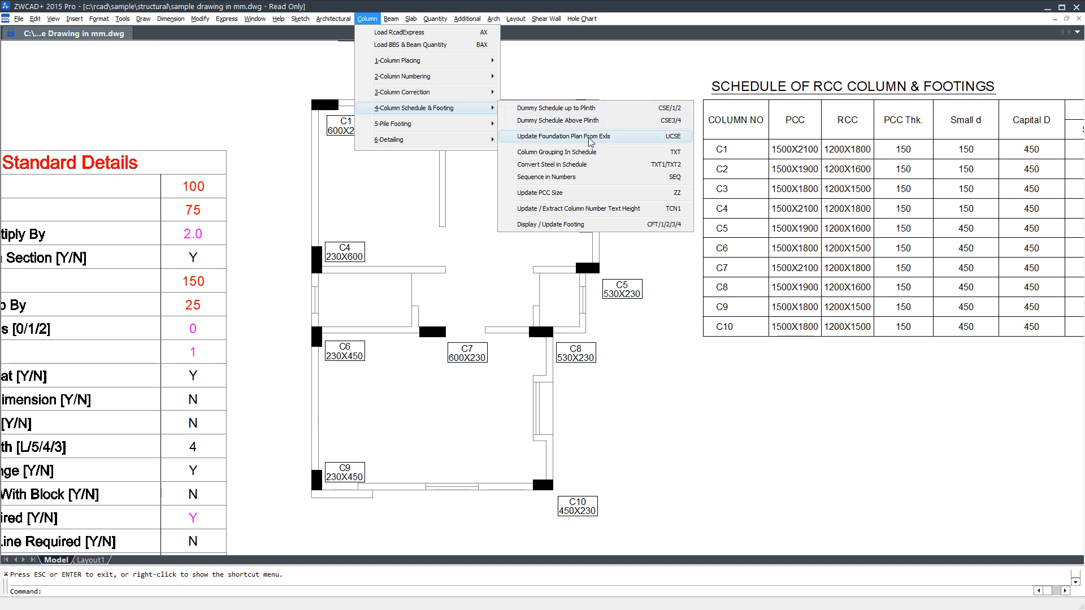
{"action": "left_click", "coordinate": [573, 224]}
{"action": "left_click", "coordinate": [250, 63]}
{"action": "left_click", "coordinate": [633, 506]}
{"action": "key", "text": "Return"}
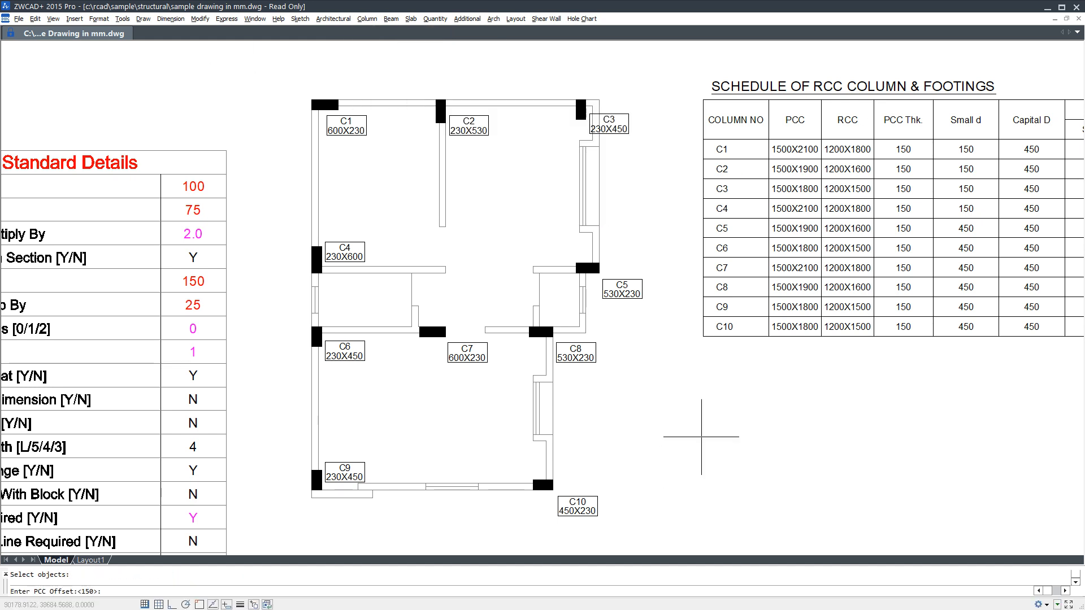
{"action": "key", "text": "Return"}
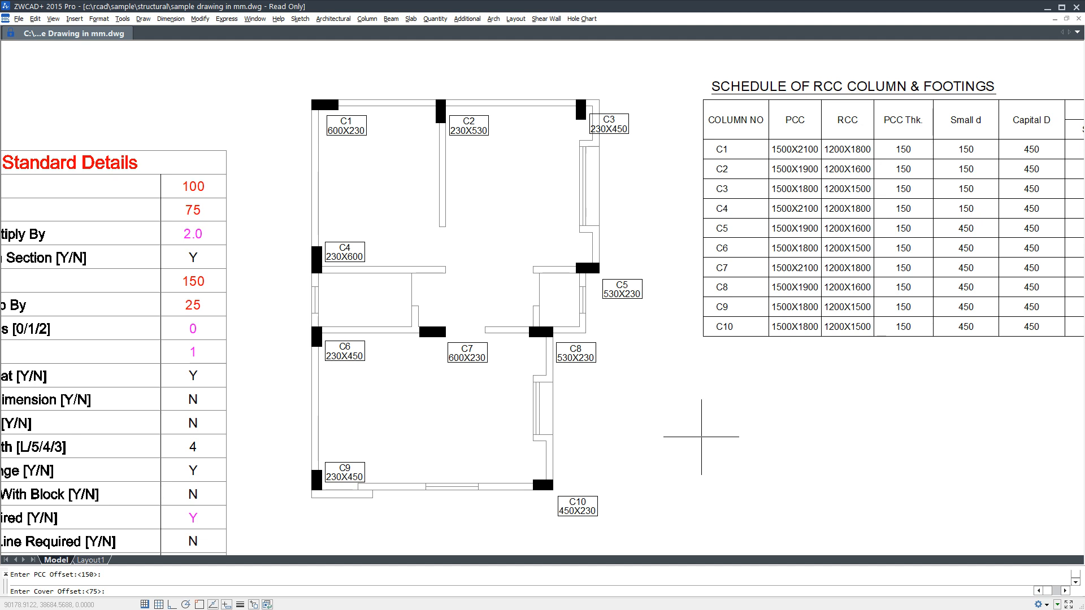
{"action": "key", "text": "Return"}
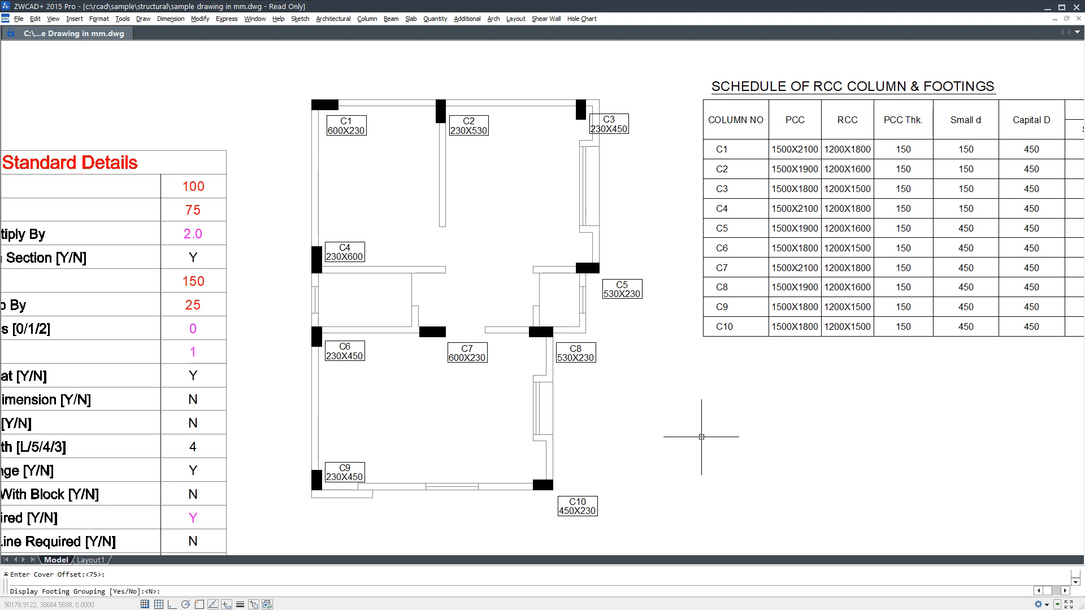
{"action": "key", "text": "Return"}
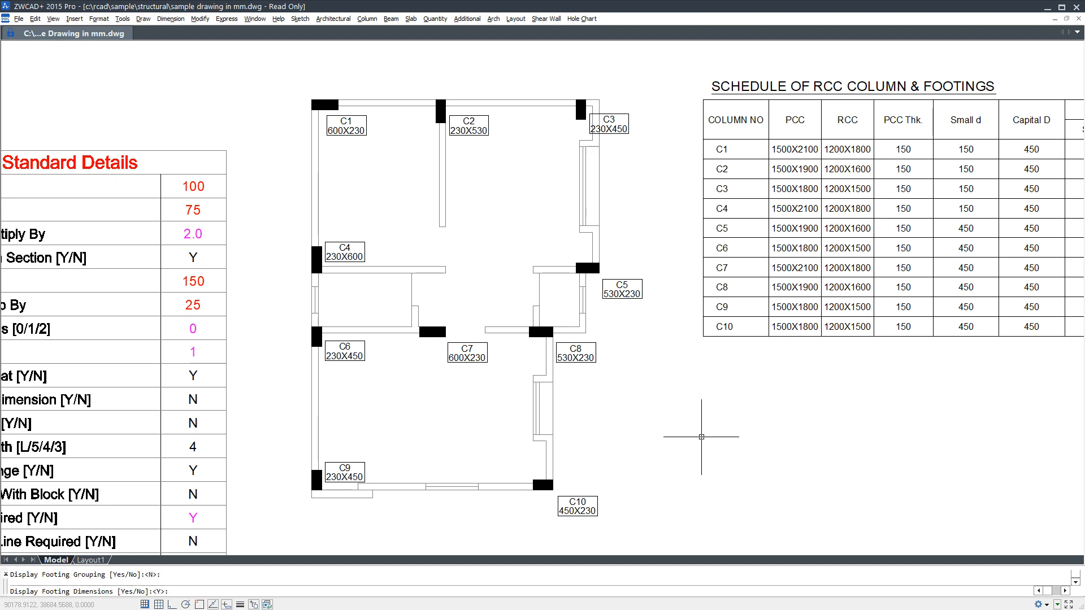
{"action": "key", "text": "Return"}
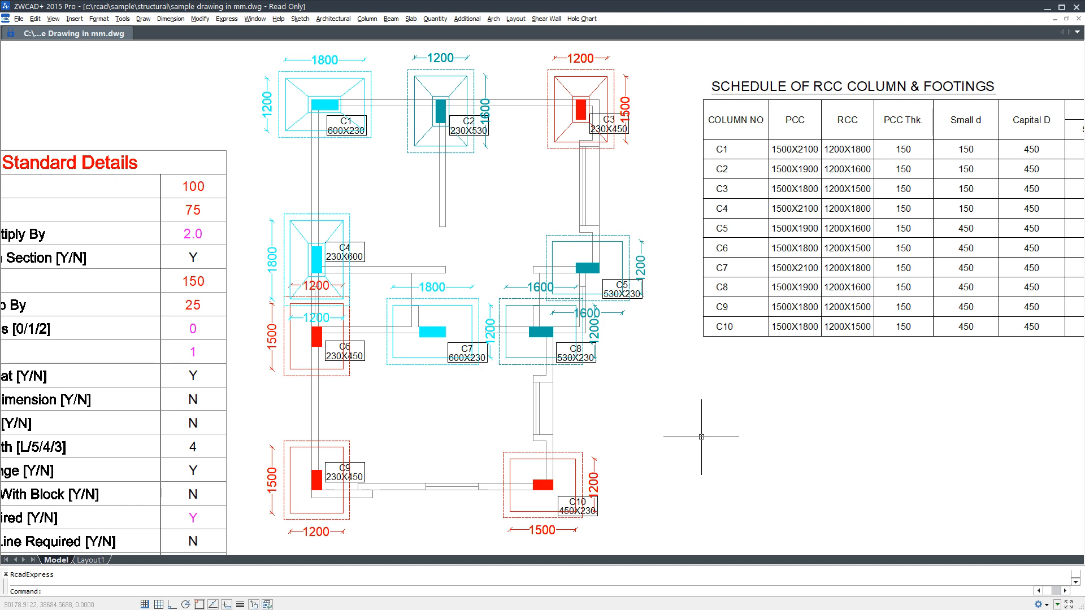
Step: Repeat the footing display for all columns of the larger neighbouring plan, accepting the default offsets and options
{"action": "scroll", "coordinate": [703, 363], "scroll_direction": "down", "scroll_amount": 4}
{"action": "middle_click_drag", "start_coordinate": [211, 210], "coordinate": [256, 182]}
{"action": "key", "text": "Return"}
{"action": "left_click", "coordinate": [116, 153]}
{"action": "left_click", "coordinate": [413, 517]}
{"action": "key", "text": "Return"}
{"action": "key", "text": "Return"}
{"action": "key", "text": "Return"}
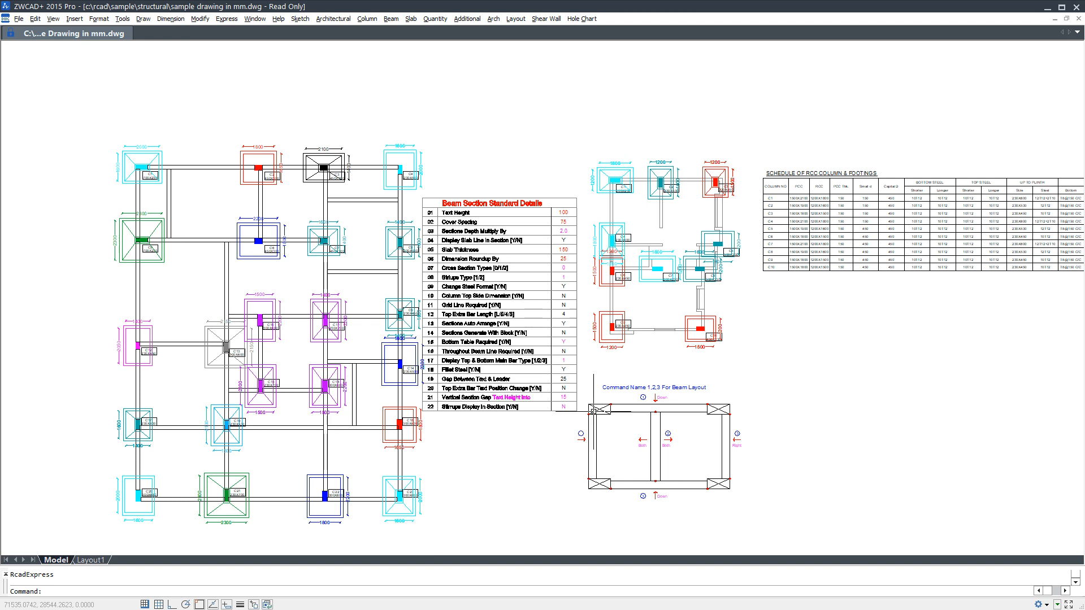
Step: Generate column link details for plan columns C1 to C10 with column ID C, placing them below the column and footing schedule
{"action": "middle_click_drag", "start_coordinate": [693, 316], "coordinate": [535, 313]}
{"action": "scroll", "coordinate": [416, 310], "scroll_direction": "up", "scroll_amount": 2}
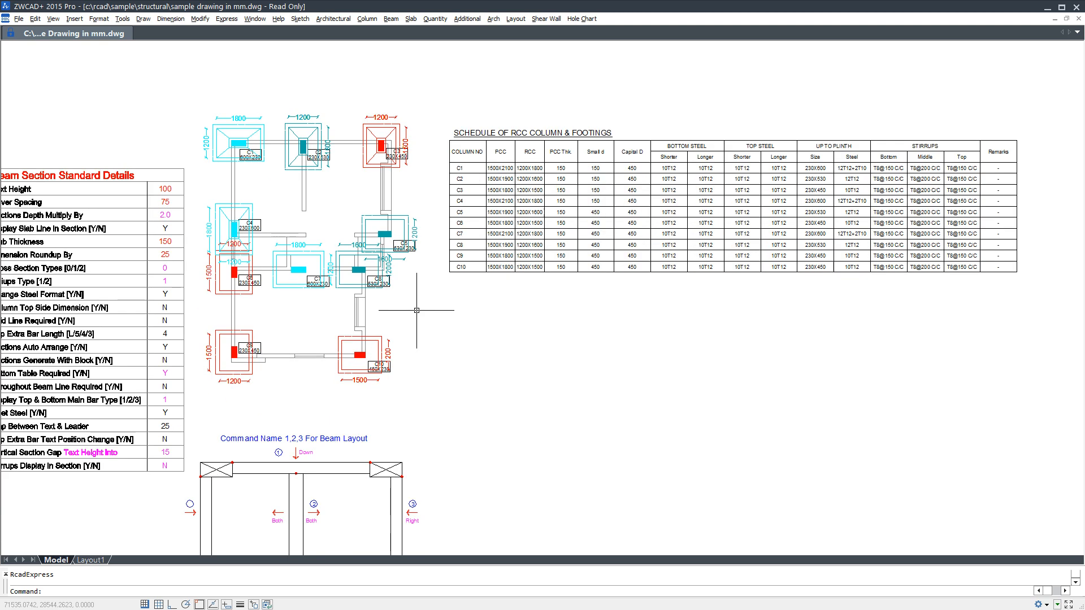
{"action": "left_click", "coordinate": [367, 18]}
{"action": "mouse_move", "coordinate": [398, 142]}
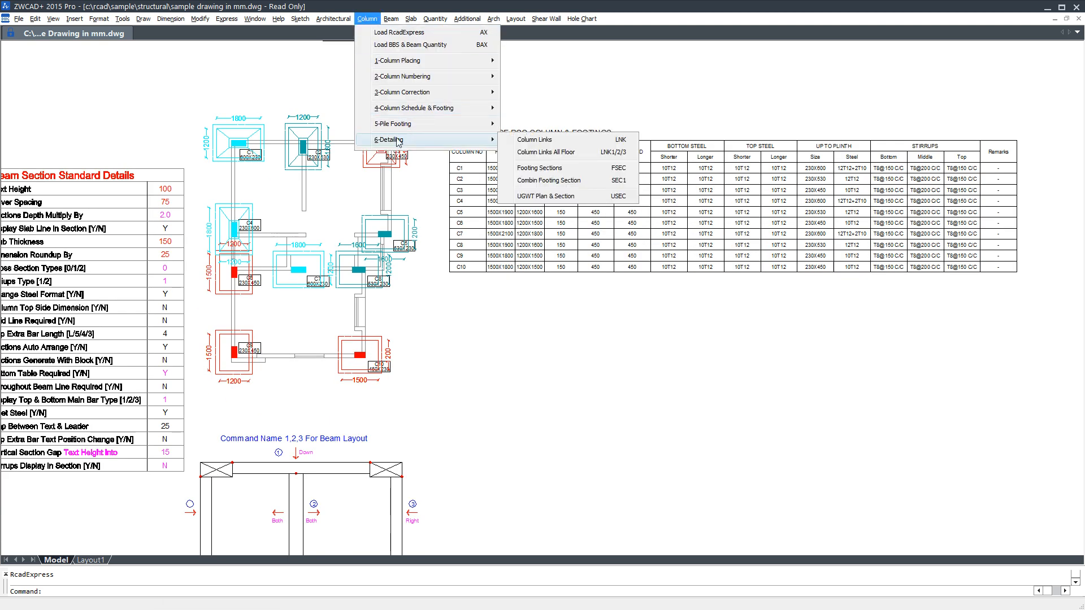
{"action": "left_click", "coordinate": [557, 141]}
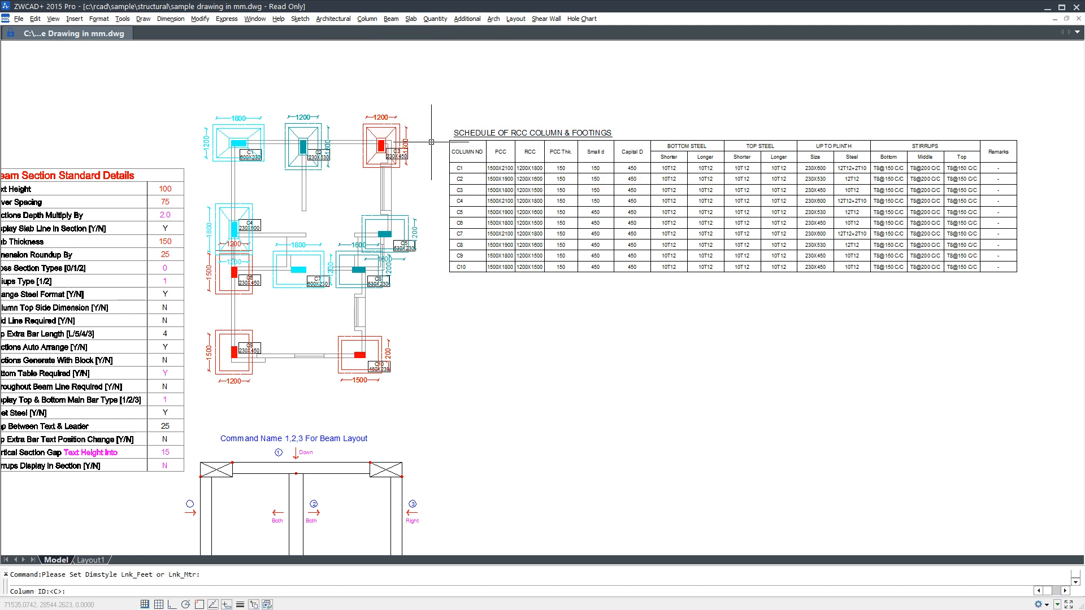
{"action": "key", "text": "Return"}
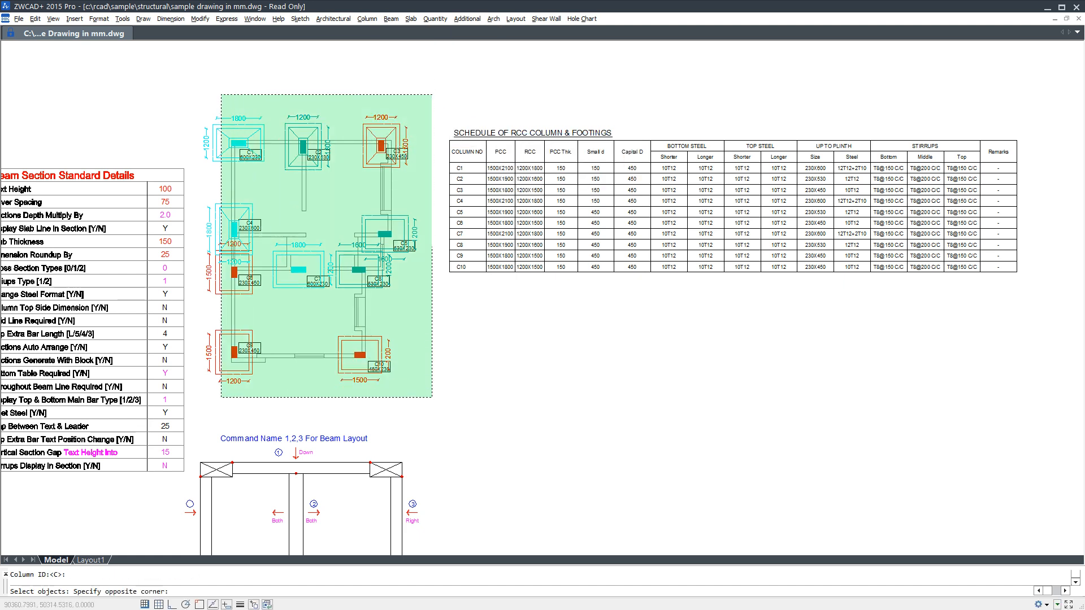
{"action": "left_click", "coordinate": [202, 392]}
{"action": "key", "text": "Return"}
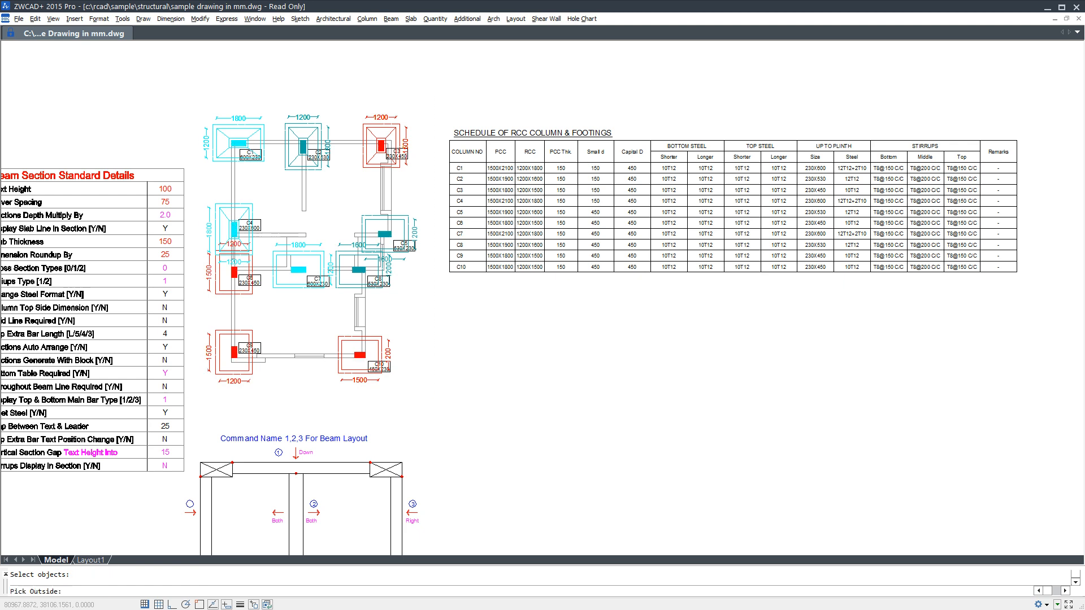
{"action": "left_click", "coordinate": [536, 370]}
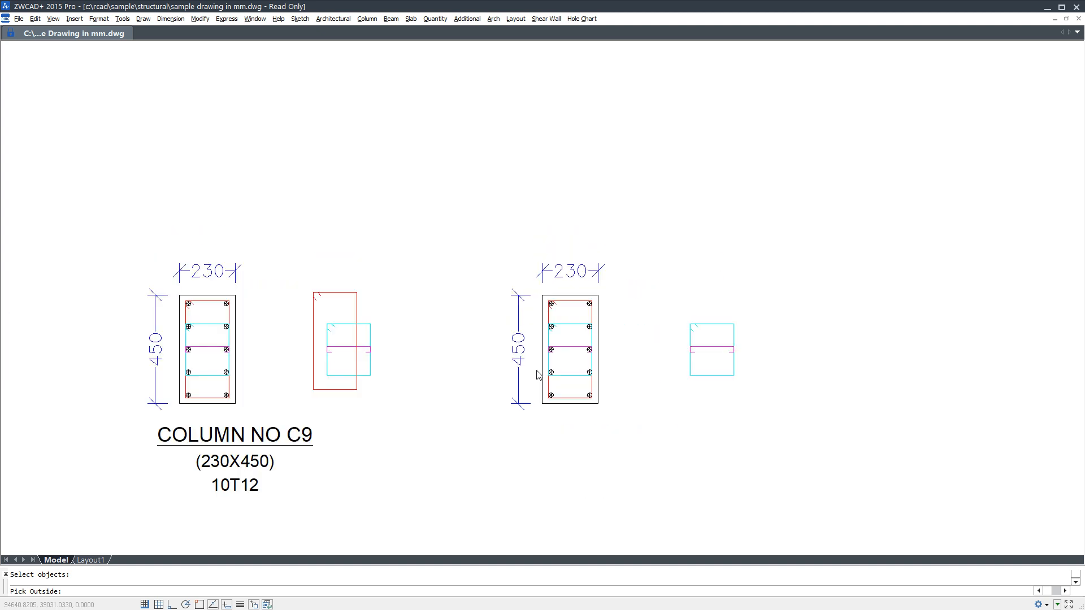
Step: Examine the link details of columns C1 to C10, checking sizes, bar arrangement and stirrup shapes
{"action": "scroll", "coordinate": [390, 152], "scroll_direction": "up", "scroll_amount": 8}
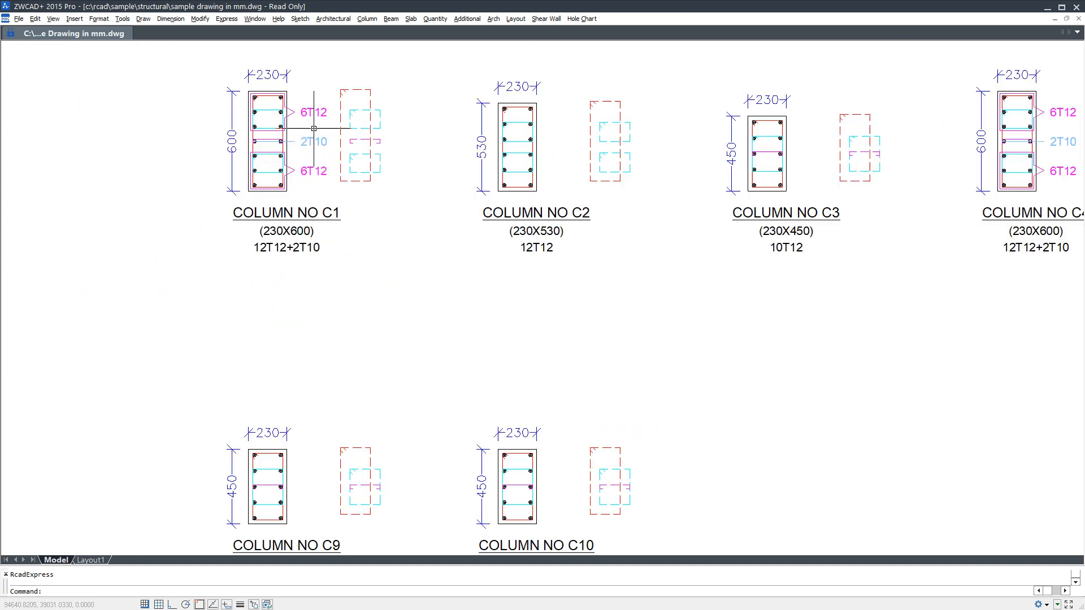
{"action": "middle_click_drag", "start_coordinate": [303, 272], "coordinate": [296, 317]}
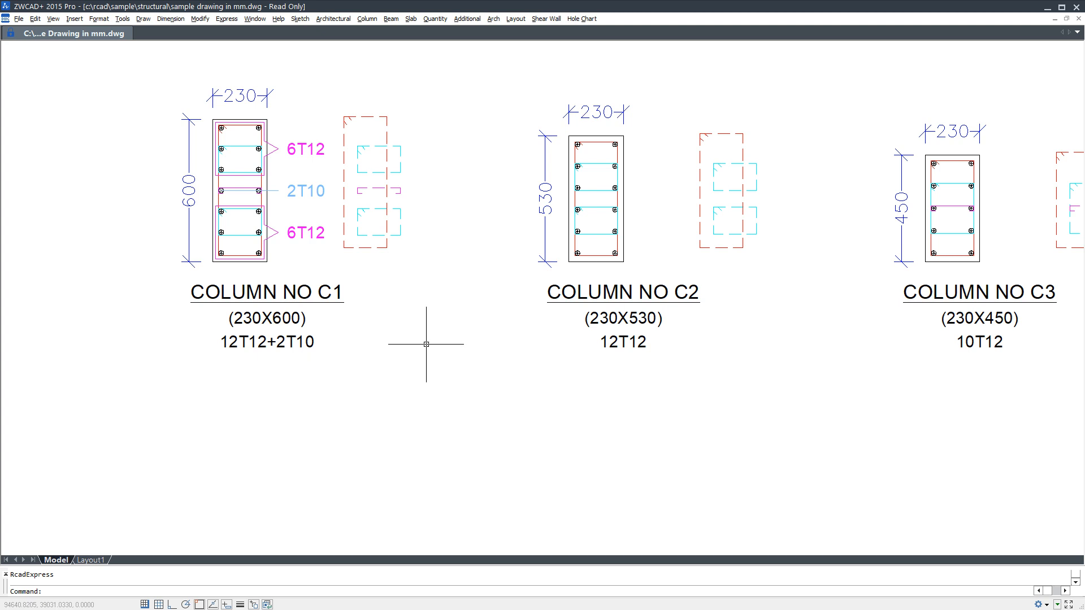
{"action": "mouse_move", "coordinate": [707, 302]}
{"action": "middle_mouse_down"}
{"action": "mouse_move", "coordinate": [434, 367]}
{"action": "mouse_move", "coordinate": [199, 357]}
{"action": "middle_mouse_up"}
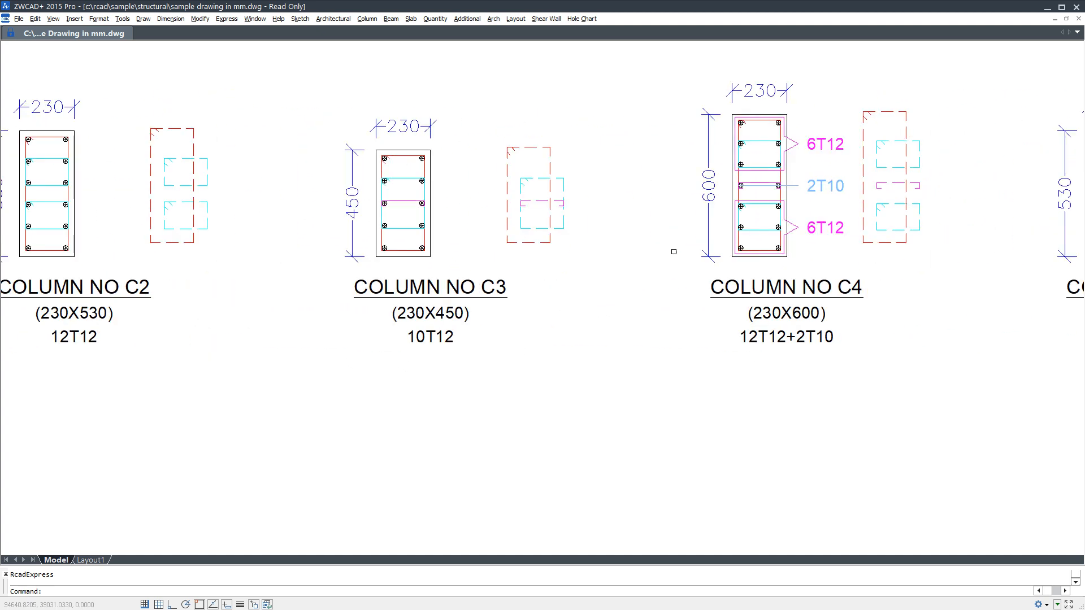
{"action": "scroll", "coordinate": [650, 232], "scroll_direction": "down", "scroll_amount": 5}
{"action": "scroll", "coordinate": [315, 446], "scroll_direction": "up", "scroll_amount": 4}
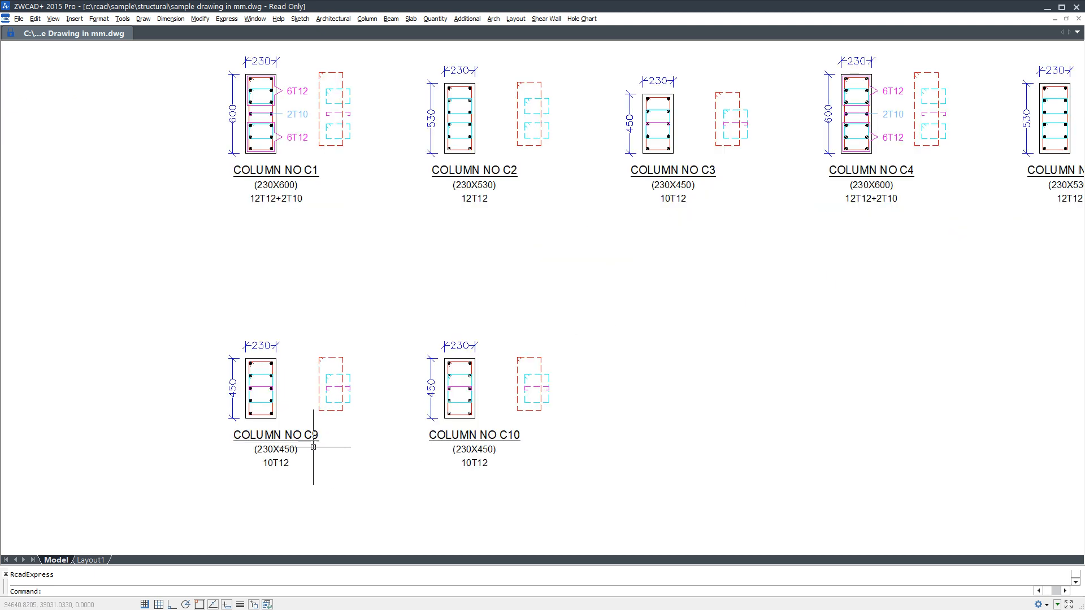
{"action": "middle_click_drag", "start_coordinate": [320, 448], "coordinate": [429, 434]}
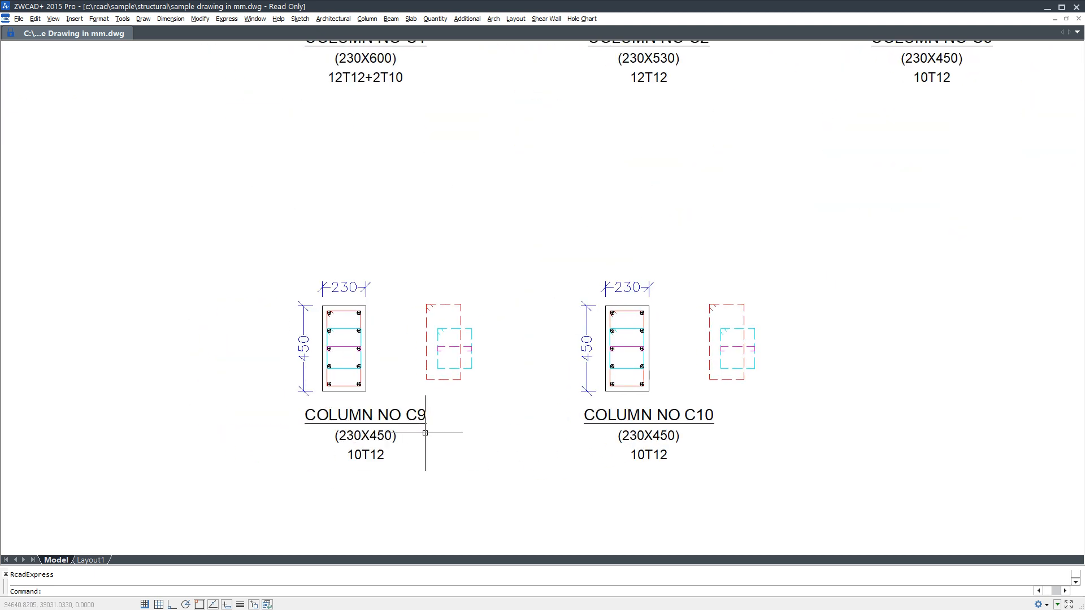
{"action": "scroll", "coordinate": [782, 408], "scroll_direction": "down", "scroll_amount": 8}
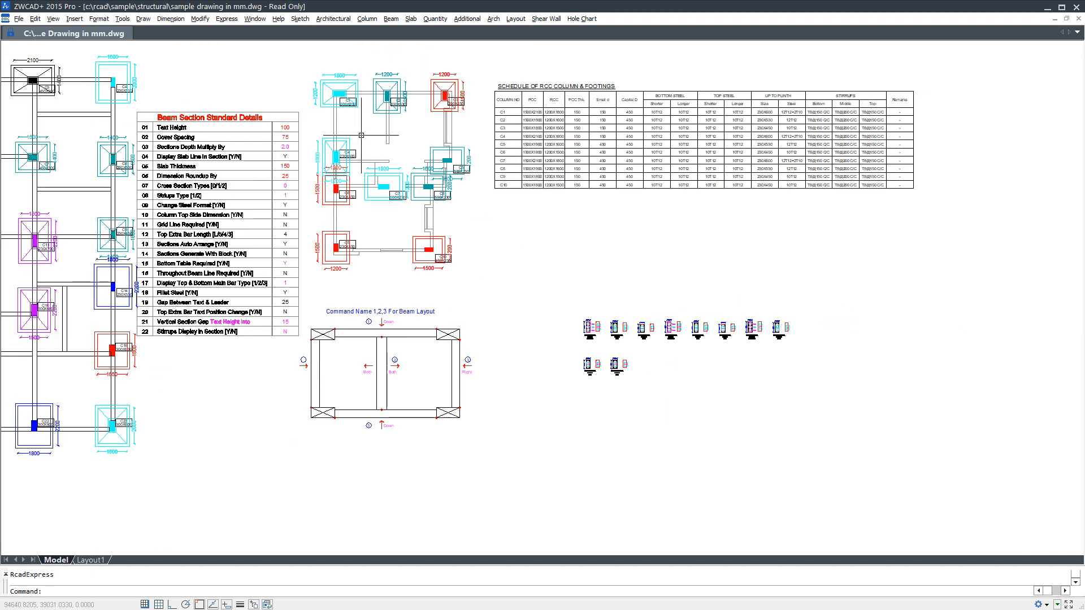
Step: Review the small and capital depth values in the schedule against the footings shown on the C1 to C10 plan
{"action": "scroll", "coordinate": [345, 97], "scroll_direction": "up", "scroll_amount": 2}
{"action": "scroll", "coordinate": [728, 169], "scroll_direction": "up", "scroll_amount": 3}
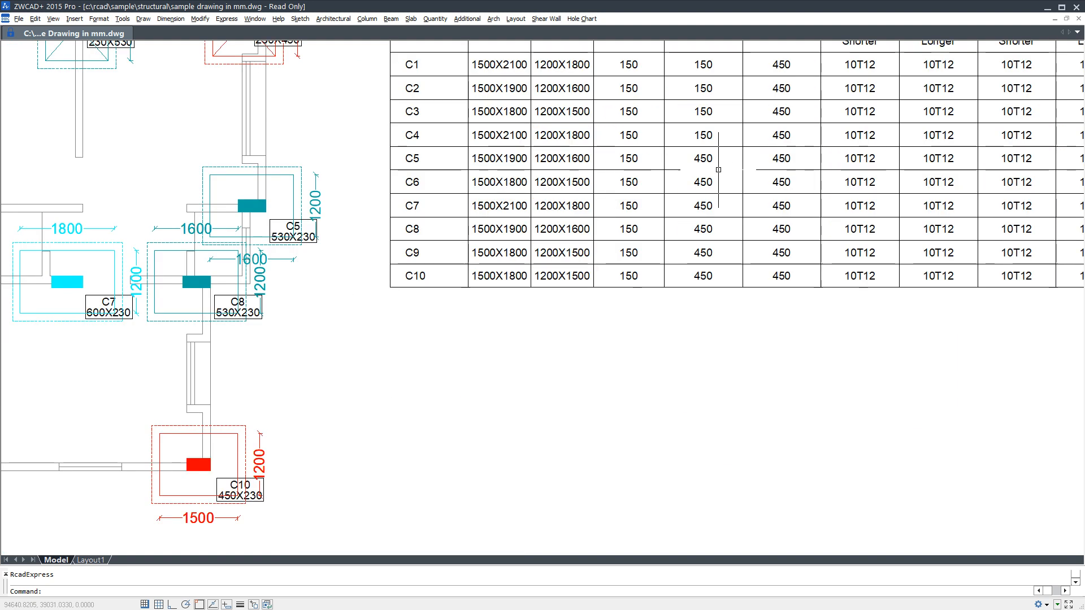
{"action": "left_click", "coordinate": [691, 303]}
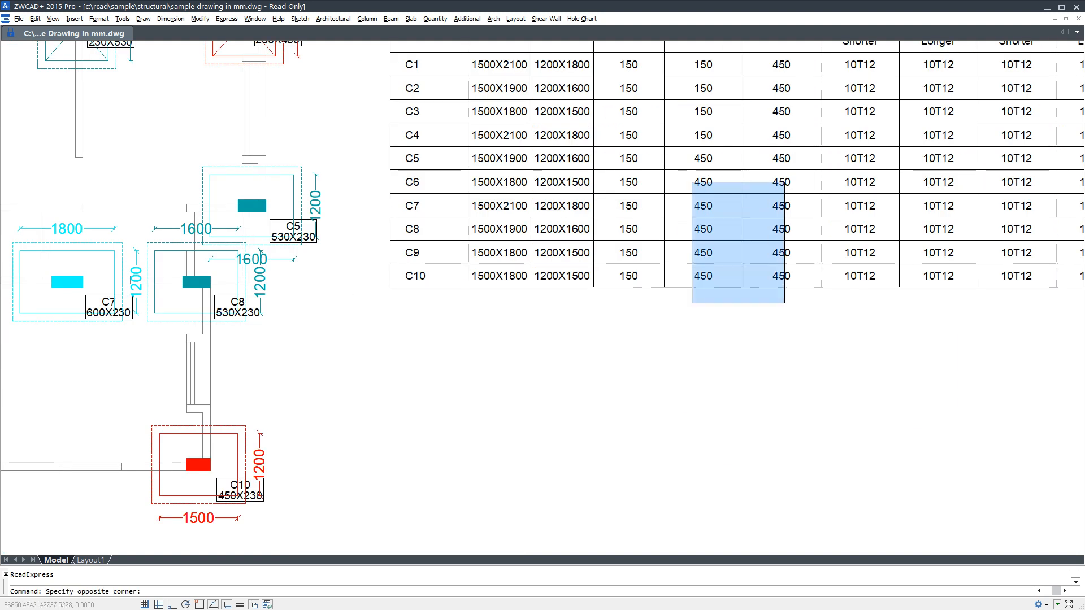
{"action": "key", "text": "Escape"}
{"action": "mouse_move", "coordinate": [200, 464]}
{"action": "middle_mouse_down"}
{"action": "mouse_move", "coordinate": [418, 384]}
{"action": "mouse_move", "coordinate": [464, 335]}
{"action": "middle_mouse_up"}
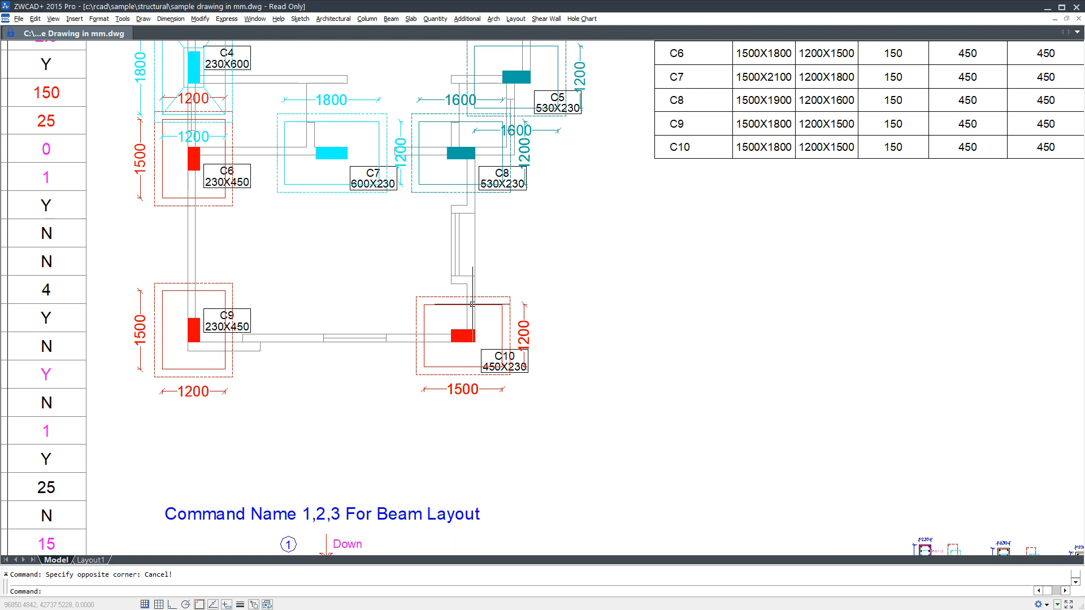
{"action": "middle_click_drag", "start_coordinate": [472, 265], "coordinate": [454, 557]}
{"action": "scroll", "coordinate": [194, 158], "scroll_direction": "up", "scroll_amount": 2}
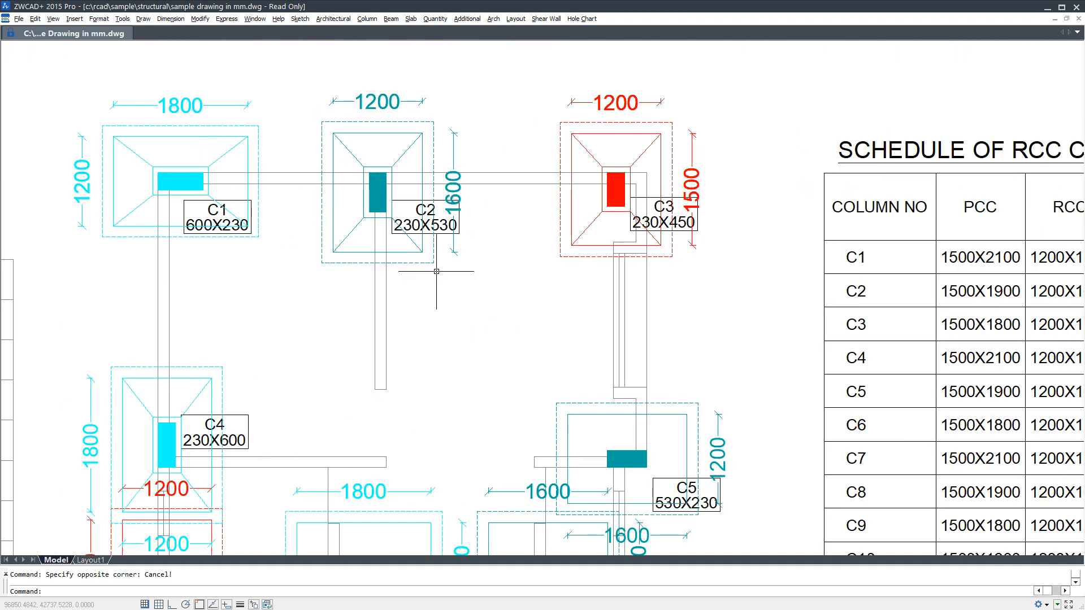
{"action": "scroll", "coordinate": [398, 190], "scroll_direction": "down", "scroll_amount": 5}
{"action": "middle_click_drag", "start_coordinate": [625, 318], "coordinate": [544, 280]}
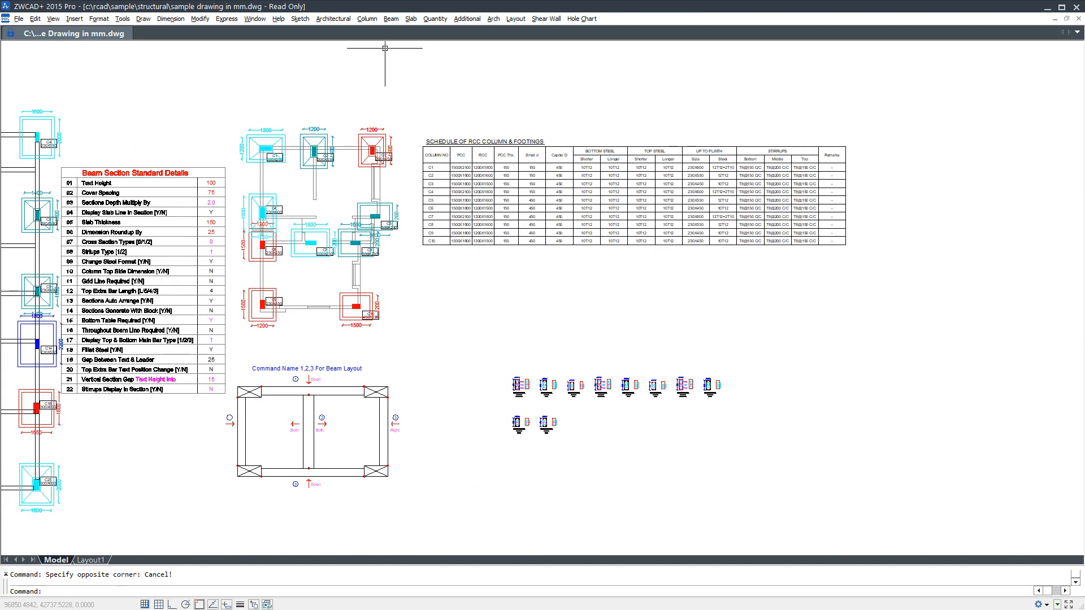
Step: Generate footing sections for plan columns C1 to C10 with column ID C and PCC offset 150, placing them beside the column link details
{"action": "left_click", "coordinate": [366, 19]}
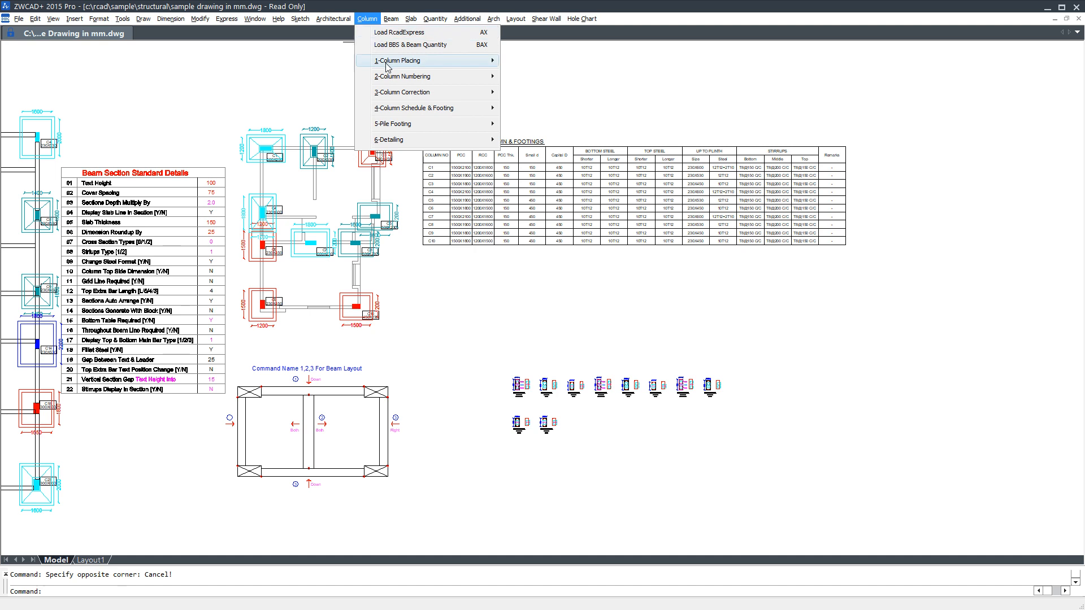
{"action": "mouse_move", "coordinate": [408, 144]}
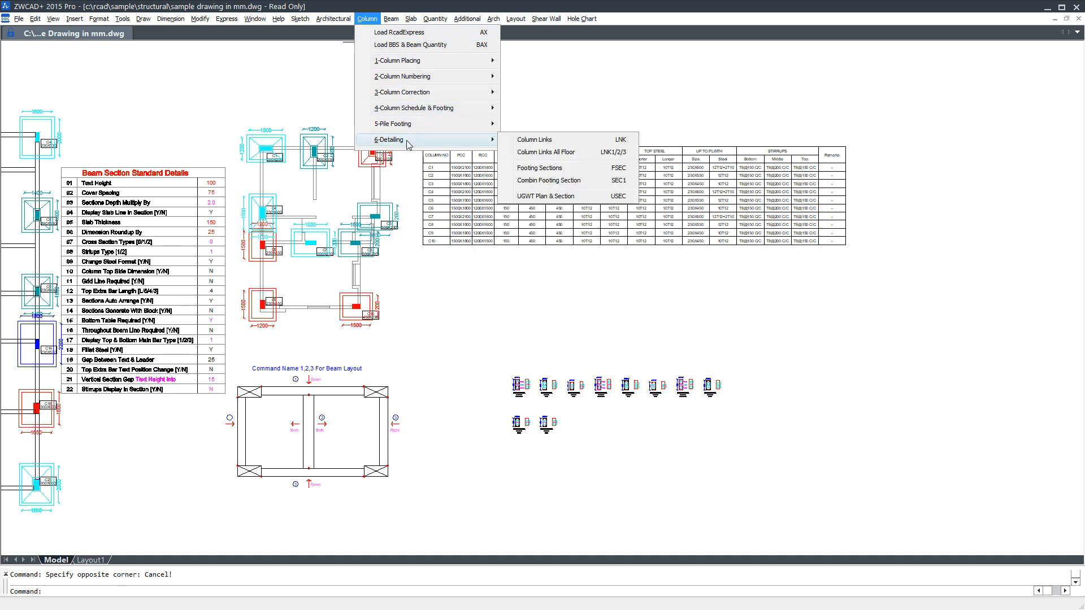
{"action": "left_click", "coordinate": [589, 168]}
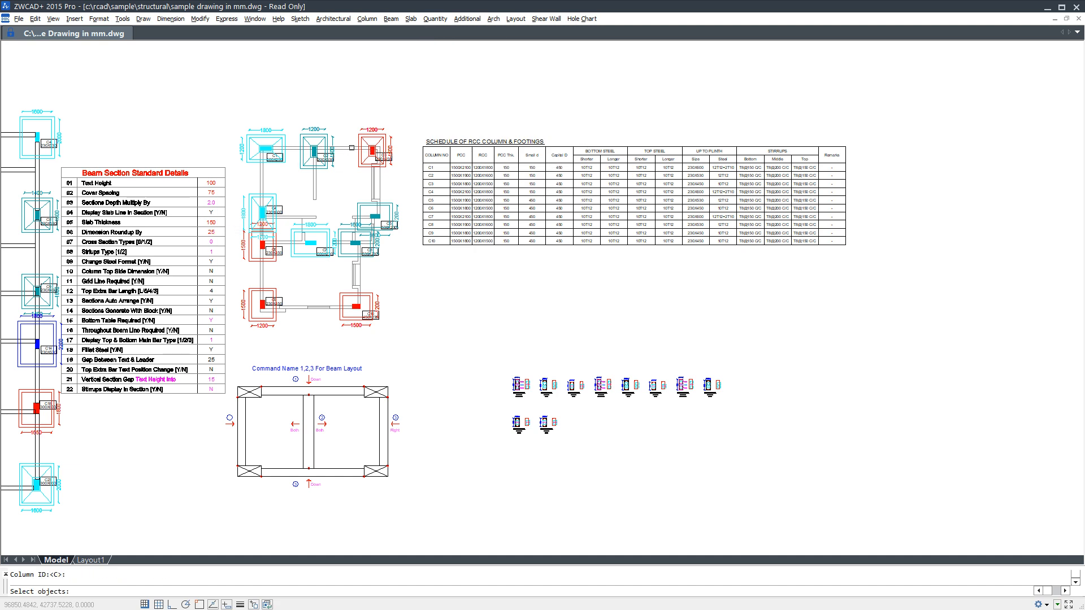
{"action": "left_click", "coordinate": [400, 84]}
{"action": "left_click", "coordinate": [231, 340]}
{"action": "key", "text": "Return"}
{"action": "key", "text": "Return"}
{"action": "middle_click_drag", "start_coordinate": [706, 333], "coordinate": [582, 219]}
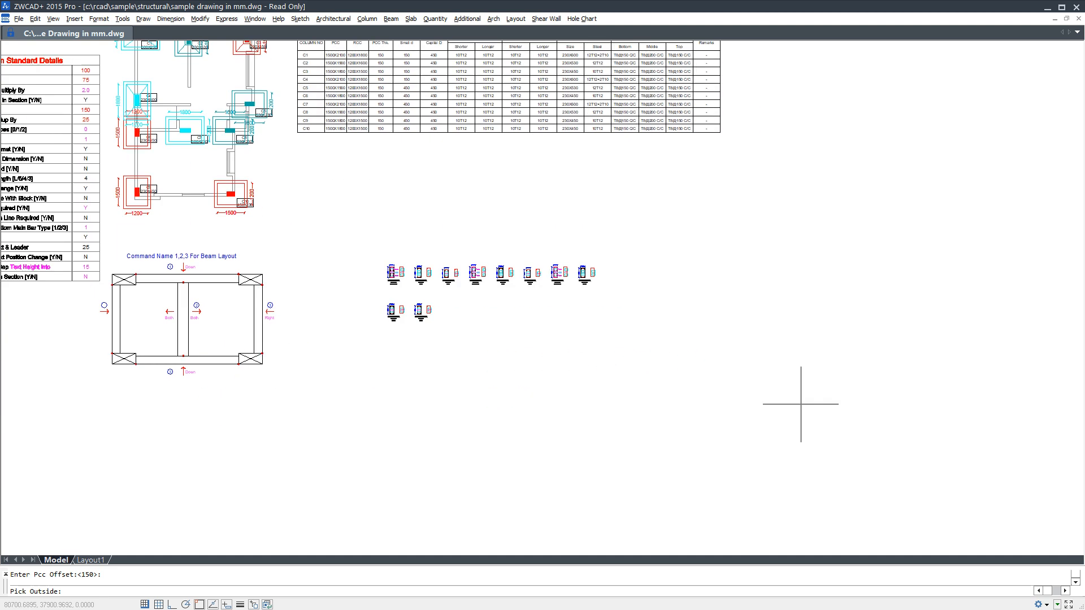
{"action": "left_click", "coordinate": [663, 277]}
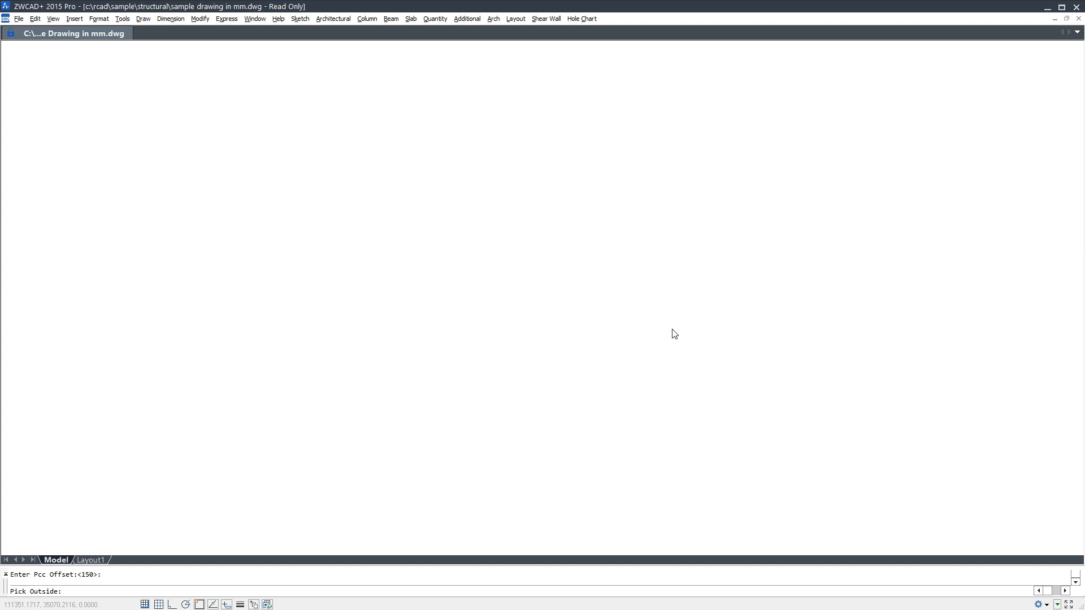
Step: Examine the generated footing sections and typical foundation plans, comparing the sloped footings with the C5 footing that has top steel
{"action": "scroll", "coordinate": [305, 125], "scroll_direction": "up", "scroll_amount": 8}
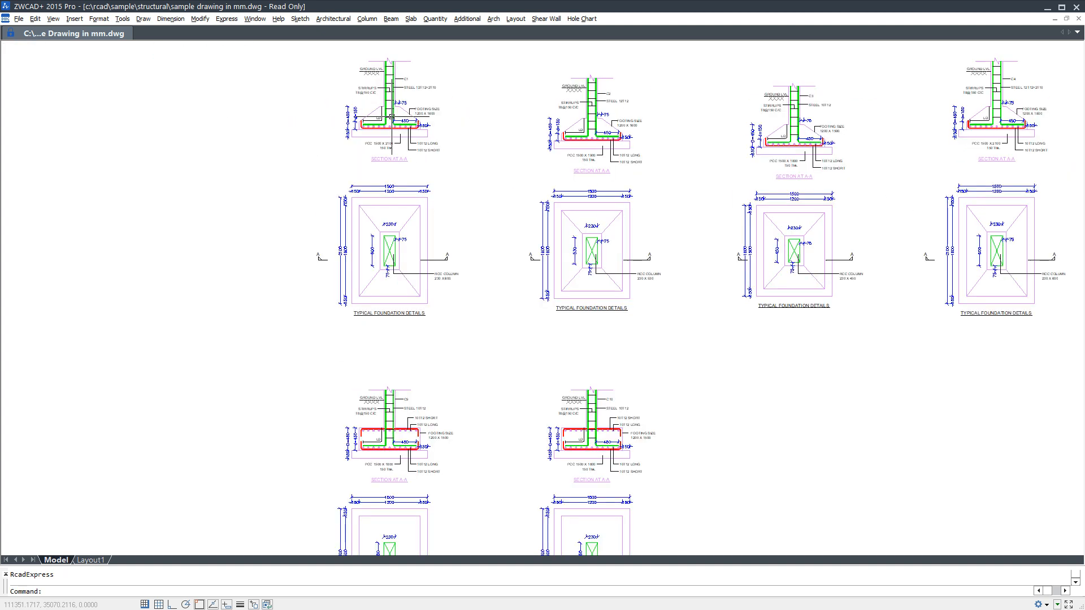
{"action": "middle_click_drag", "start_coordinate": [445, 156], "coordinate": [430, 259]}
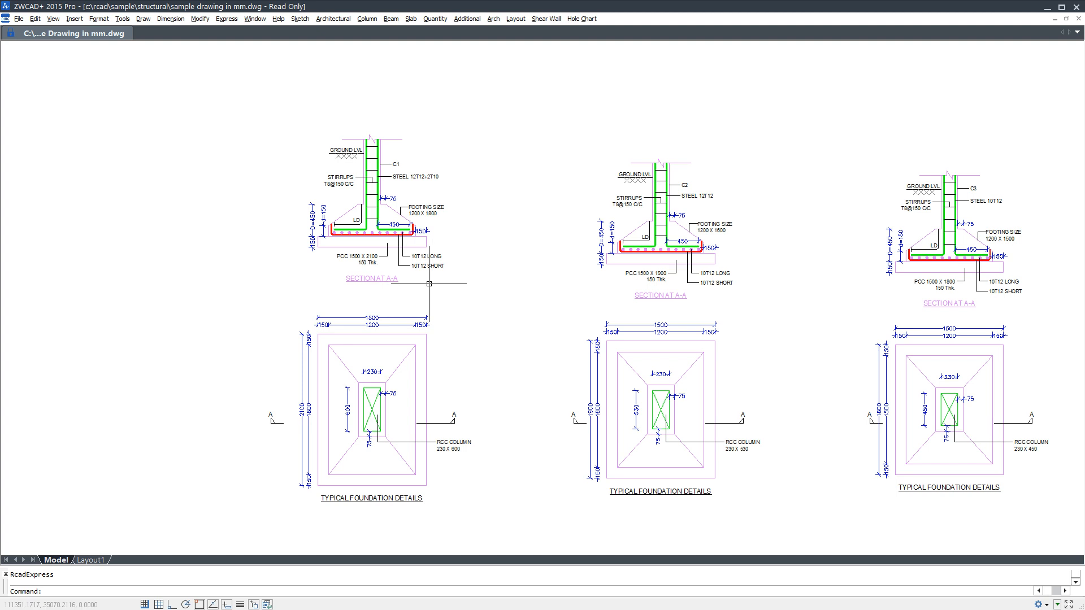
{"action": "middle_click_drag", "start_coordinate": [760, 323], "coordinate": [422, 320]}
{"action": "middle_click_drag", "start_coordinate": [934, 345], "coordinate": [562, 341]}
{"action": "scroll", "coordinate": [866, 303], "scroll_direction": "down", "scroll_amount": 2}
{"action": "scroll", "coordinate": [827, 312], "scroll_direction": "up", "scroll_amount": 5}
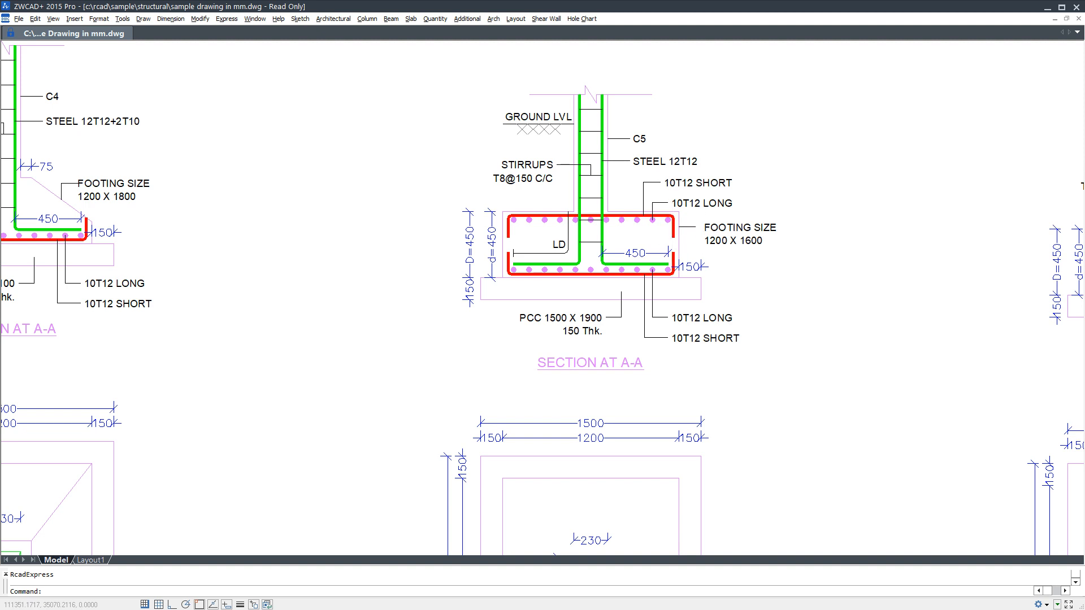
{"action": "middle_click_drag", "start_coordinate": [769, 431], "coordinate": [746, 345]}
{"action": "scroll", "coordinate": [740, 342], "scroll_direction": "down", "scroll_amount": 2}
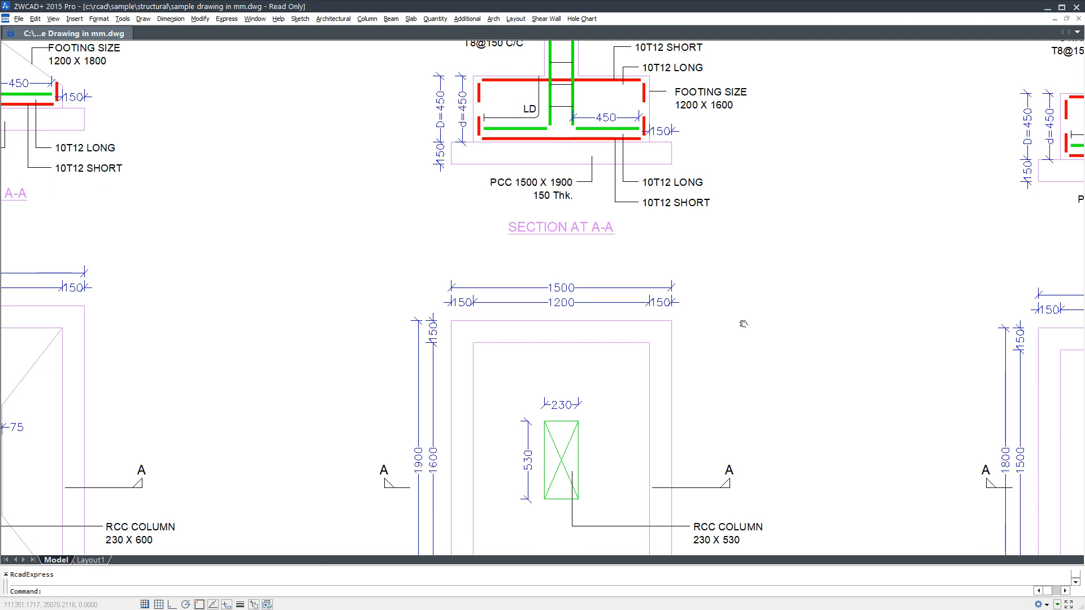
{"action": "scroll", "coordinate": [635, 355], "scroll_direction": "down", "scroll_amount": 3}
{"action": "scroll", "coordinate": [635, 355], "scroll_direction": "down", "scroll_amount": 3}
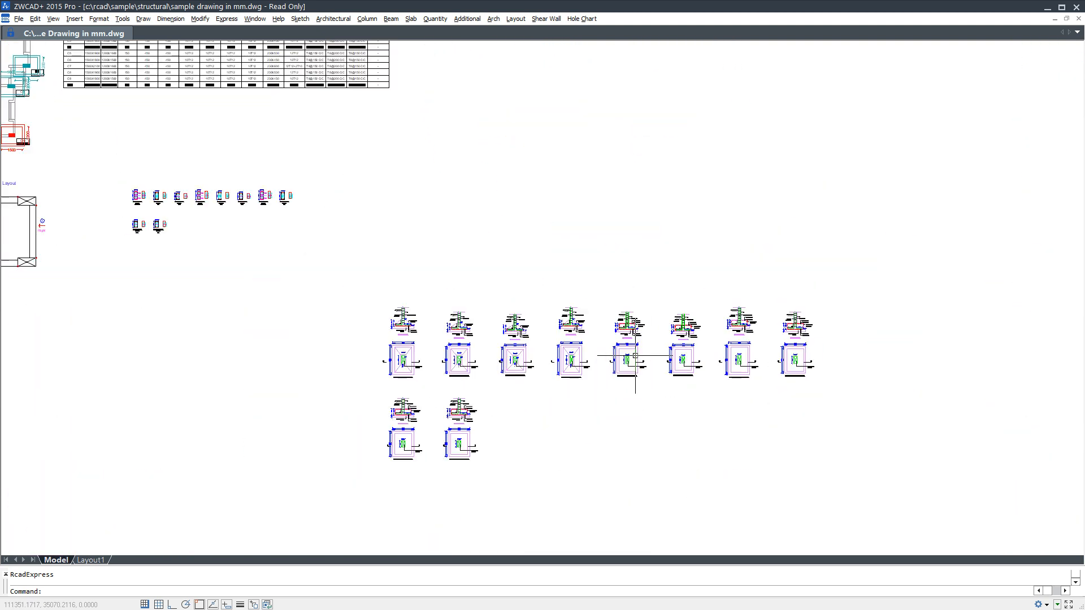
Step: Run column grouping on the whole schedule of RCC columns and footings and merge columns C1, C3 and C5 into one row
{"action": "middle_click_drag", "start_coordinate": [368, 283], "coordinate": [593, 321]}
{"action": "mouse_move", "coordinate": [347, 184]}
{"action": "middle_mouse_down"}
{"action": "mouse_move", "coordinate": [542, 265]}
{"action": "mouse_move", "coordinate": [634, 321]}
{"action": "middle_mouse_up"}
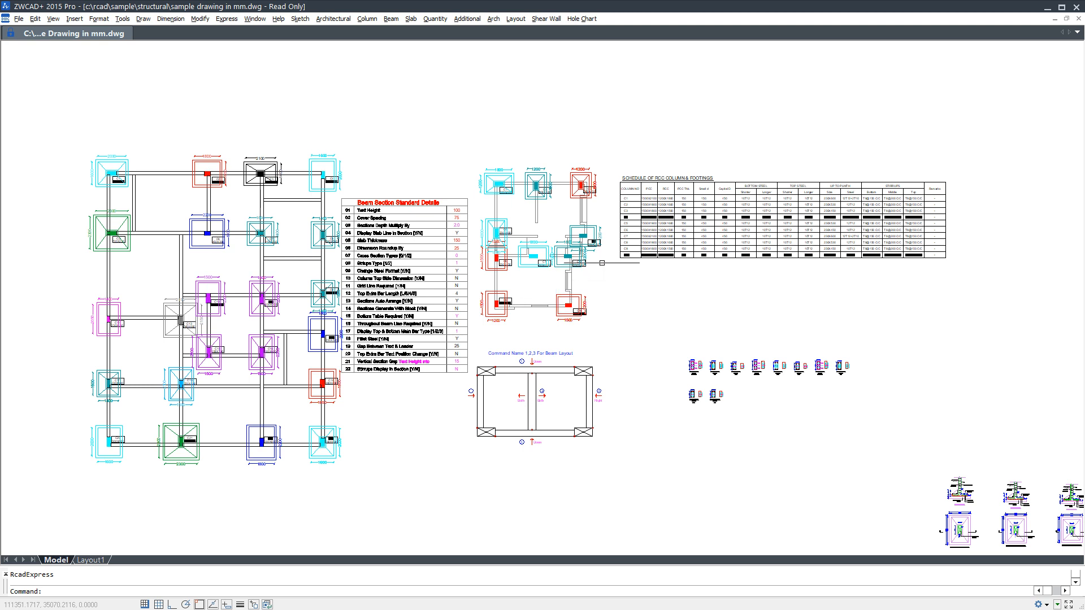
{"action": "scroll", "coordinate": [610, 271], "scroll_direction": "up", "scroll_amount": 2}
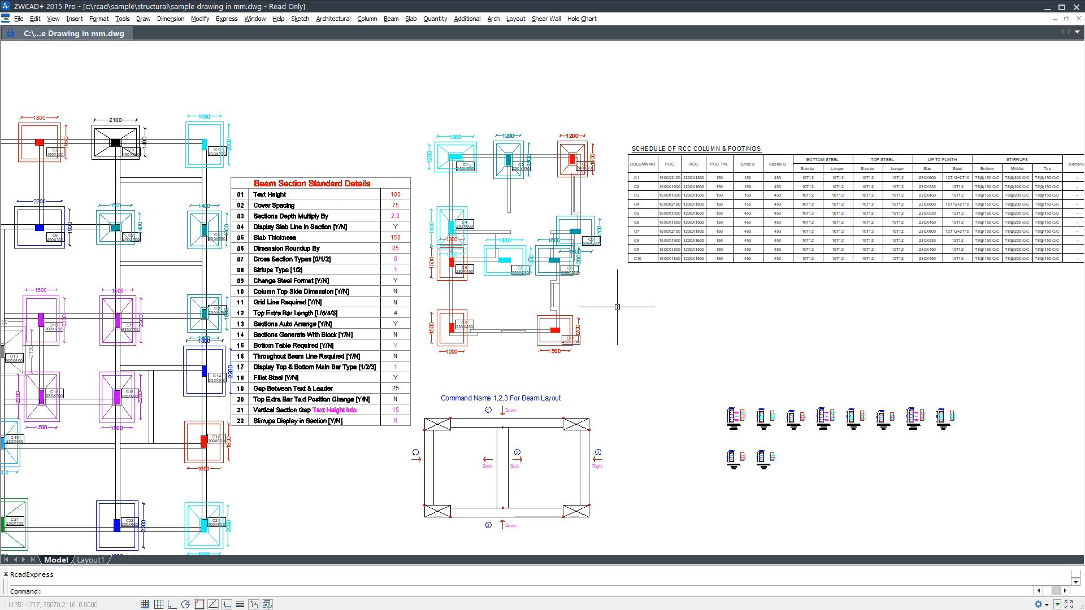
{"action": "scroll", "coordinate": [738, 282], "scroll_direction": "up", "scroll_amount": 4}
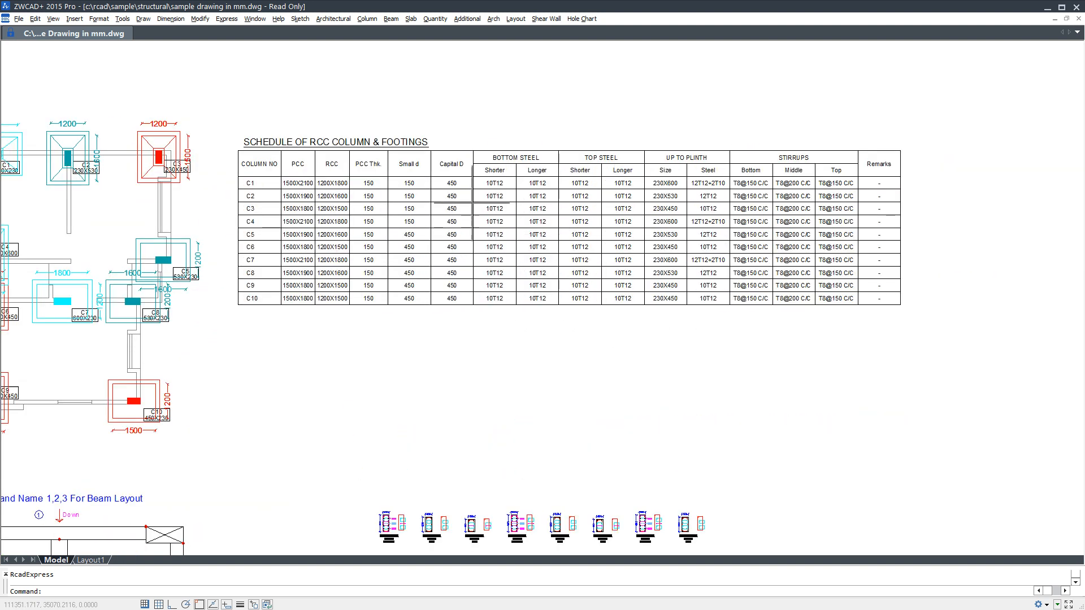
{"action": "middle_click_drag", "start_coordinate": [472, 201], "coordinate": [425, 202]}
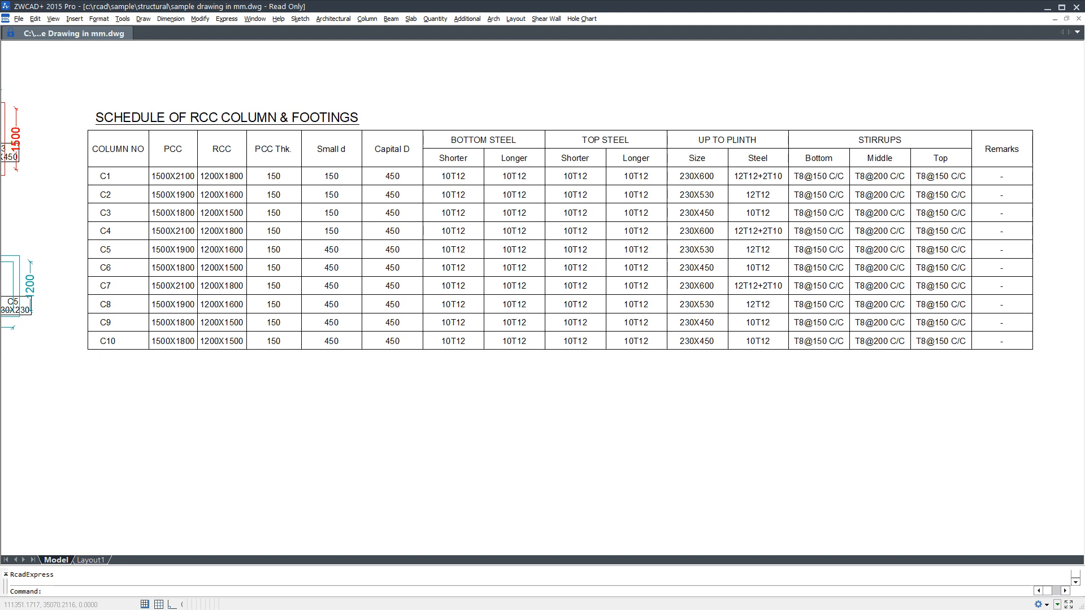
{"action": "left_click", "coordinate": [367, 18]}
{"action": "mouse_move", "coordinate": [408, 109]}
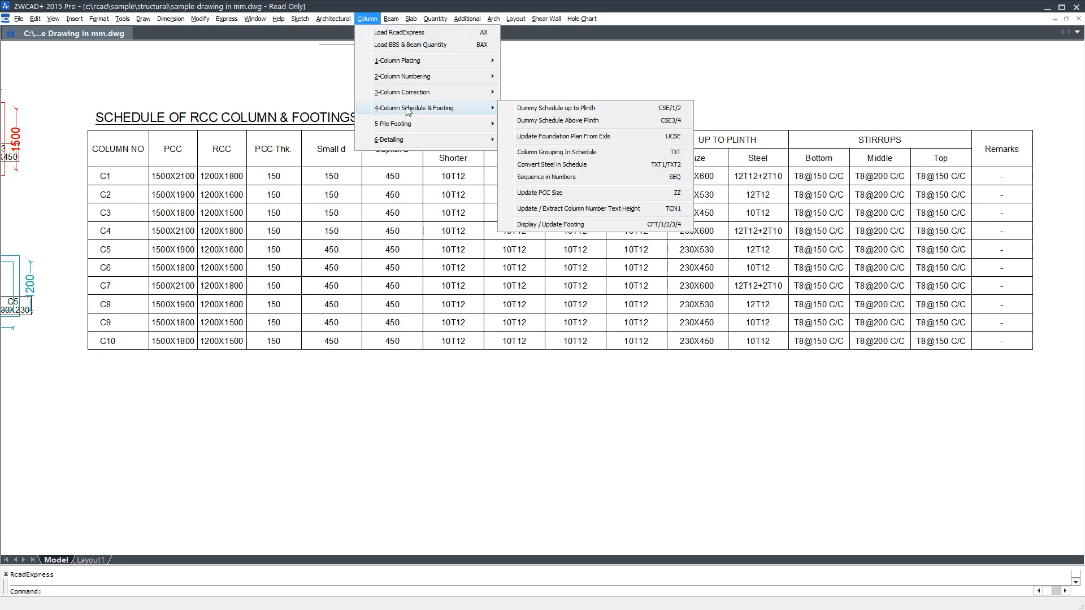
{"action": "left_click", "coordinate": [589, 152]}
{"action": "left_click", "coordinate": [70, 105]}
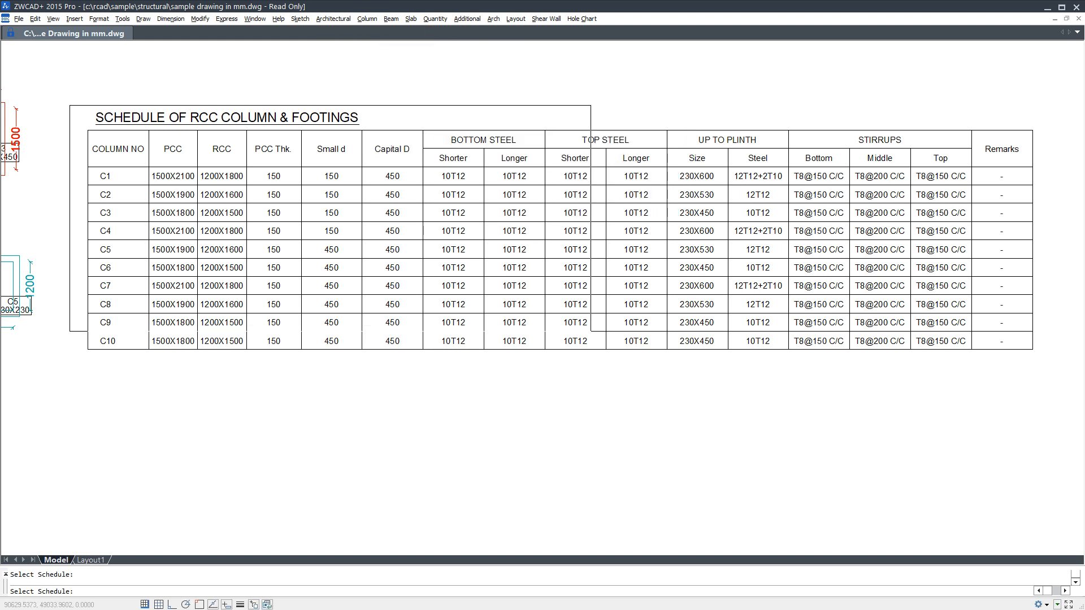
{"action": "left_click", "coordinate": [1058, 416]}
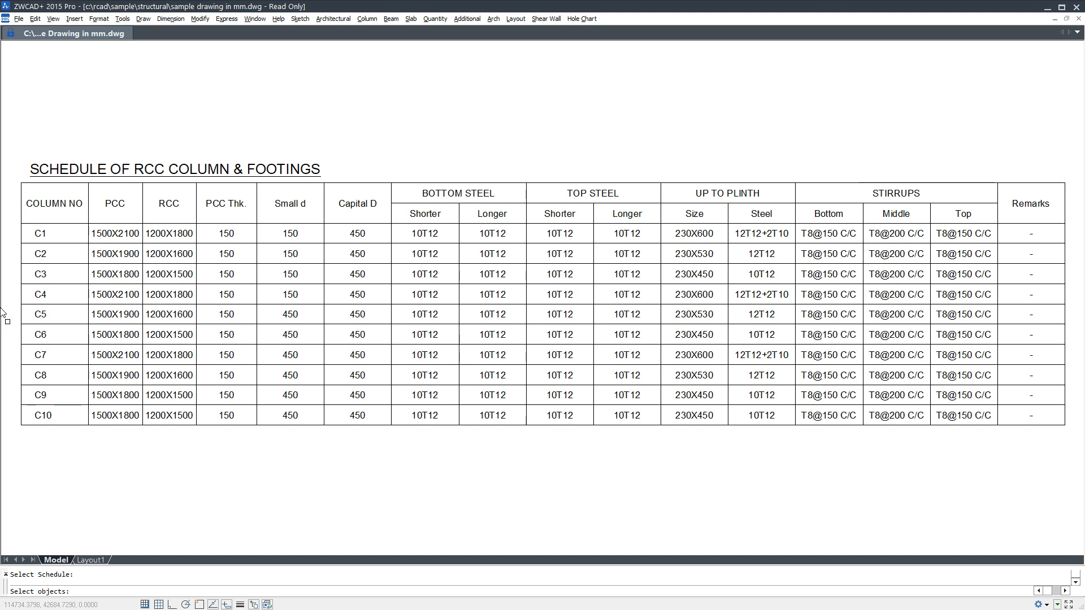
{"action": "left_click", "coordinate": [38, 232]}
{"action": "key", "text": "Return"}
Step: Group the remaining schedule entries as C2,4,7, C6,8 and C9,10, and end the grouping command
{"action": "left_click", "coordinate": [40, 254]}
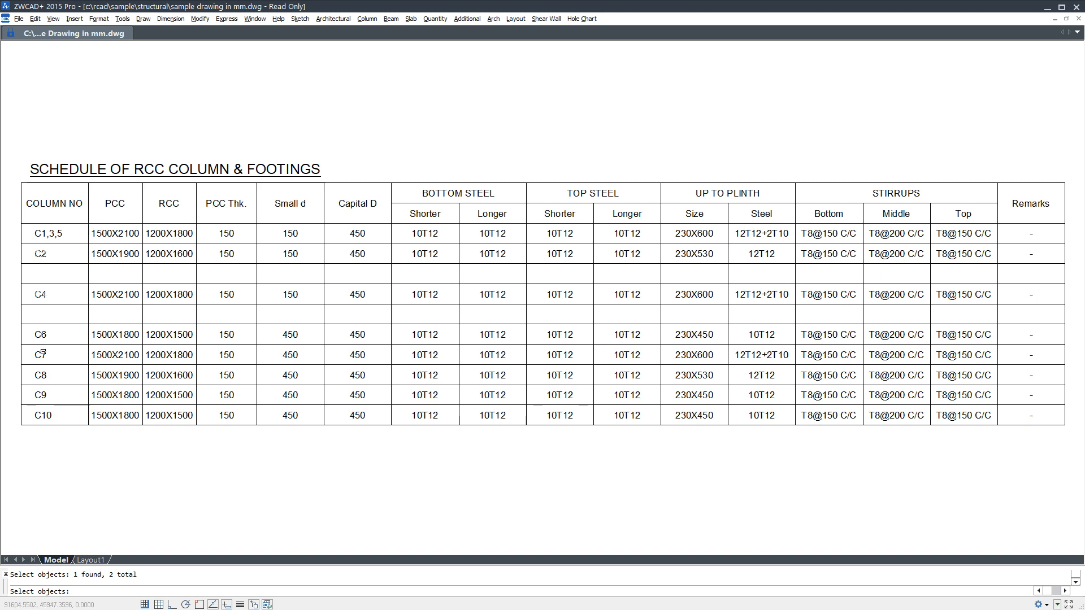
{"action": "key", "text": "Return"}
{"action": "left_click", "coordinate": [41, 334]}
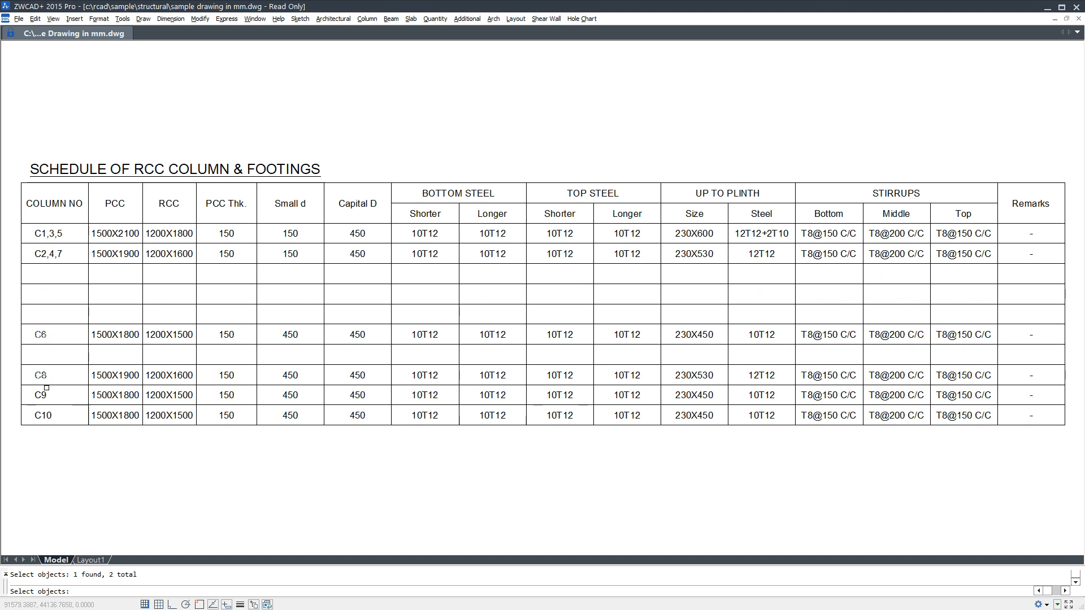
{"action": "key", "text": "Return"}
{"action": "left_click", "coordinate": [40, 395]}
{"action": "left_click", "coordinate": [43, 415]}
{"action": "key", "text": "Return"}
{"action": "middle_click_drag", "start_coordinate": [43, 415], "coordinate": [10, 298]}
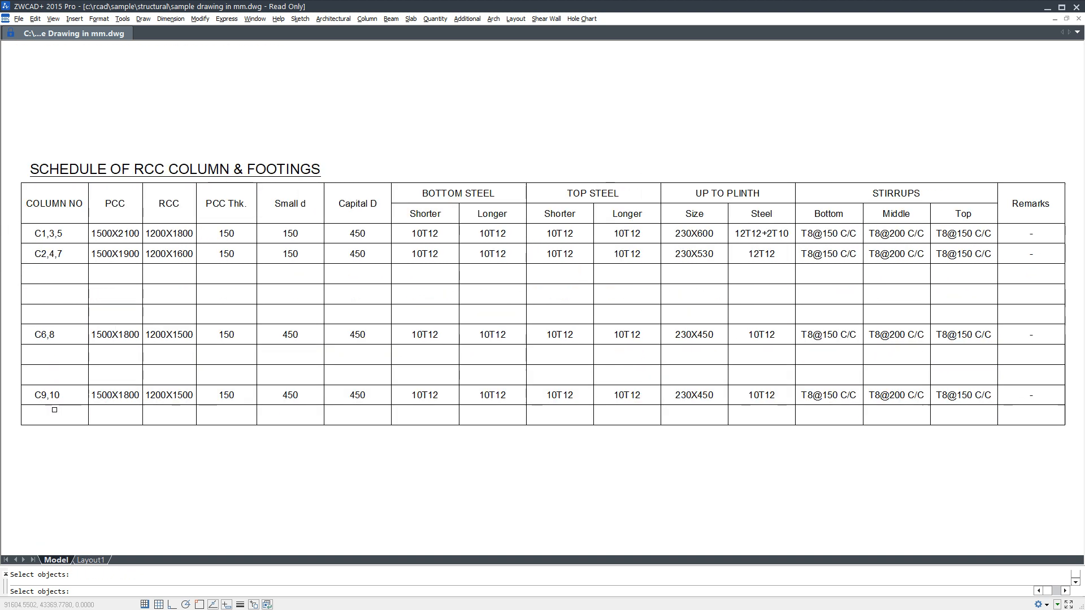
{"action": "key", "text": "Escape"}
{"action": "left_click", "coordinate": [14, 374]}
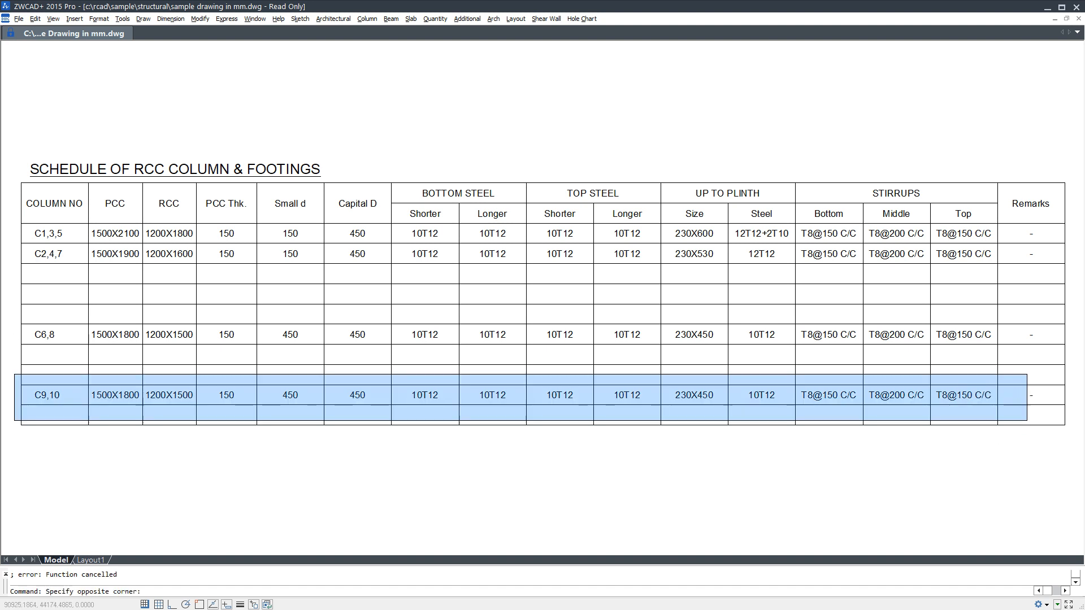
{"action": "left_click", "coordinate": [1027, 423]}
{"action": "type", "text": "m"}
{"action": "key", "text": "Return"}
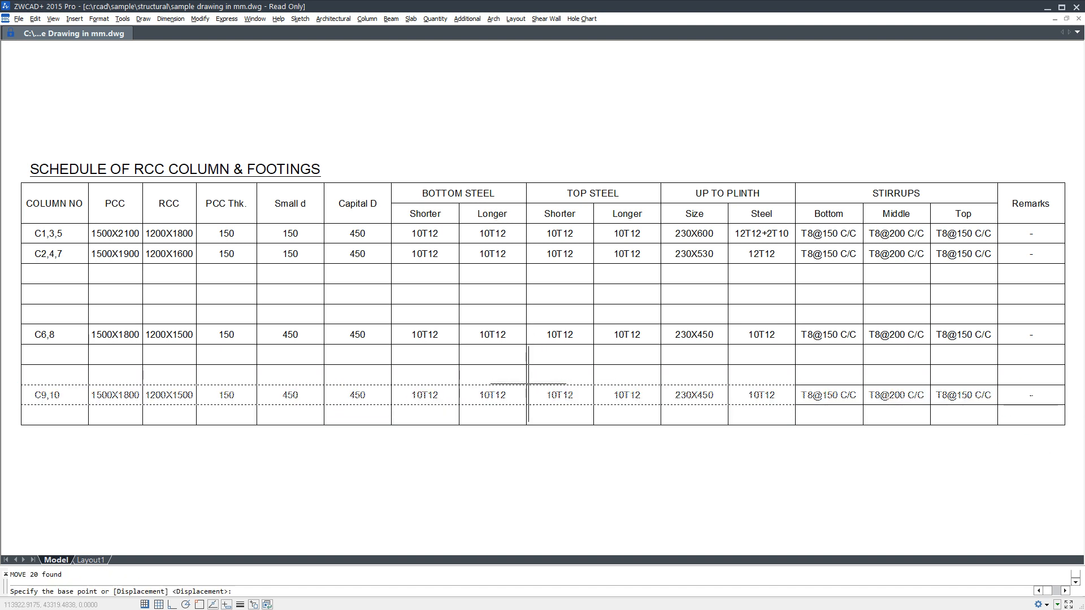
{"action": "key", "text": "Escape"}
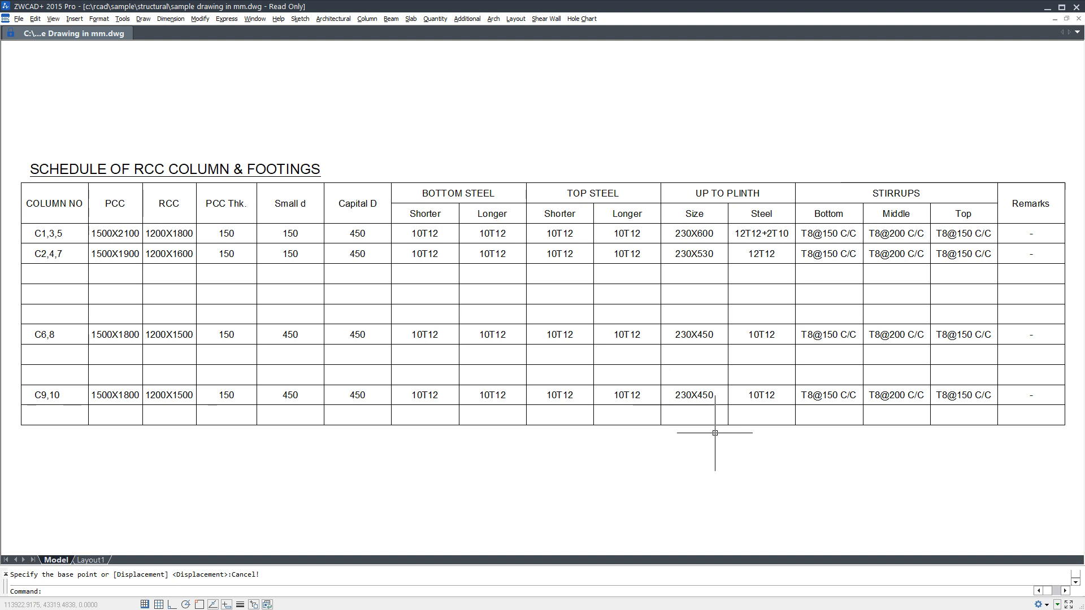
Step: Switch to the Column workbook in Excel and review the RCC sizes, PCC thickness, Capital D, plinth sizes, column steel and bottom stirrups
{"action": "middle_click_drag", "start_coordinate": [262, 362], "coordinate": [382, 355]}
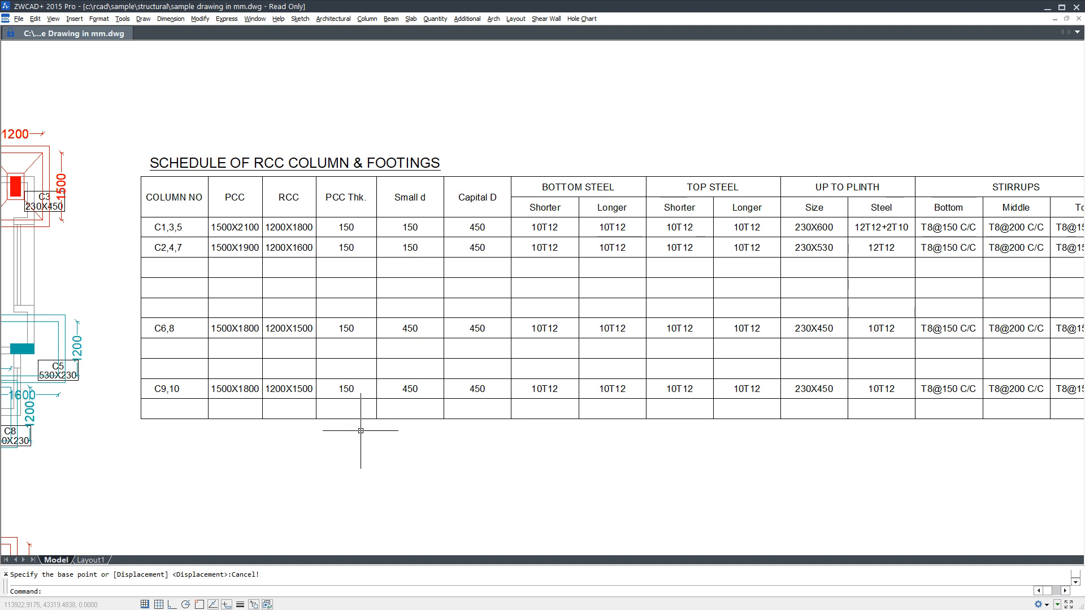
{"action": "type", "text": "re"}
{"action": "key", "text": "Return"}
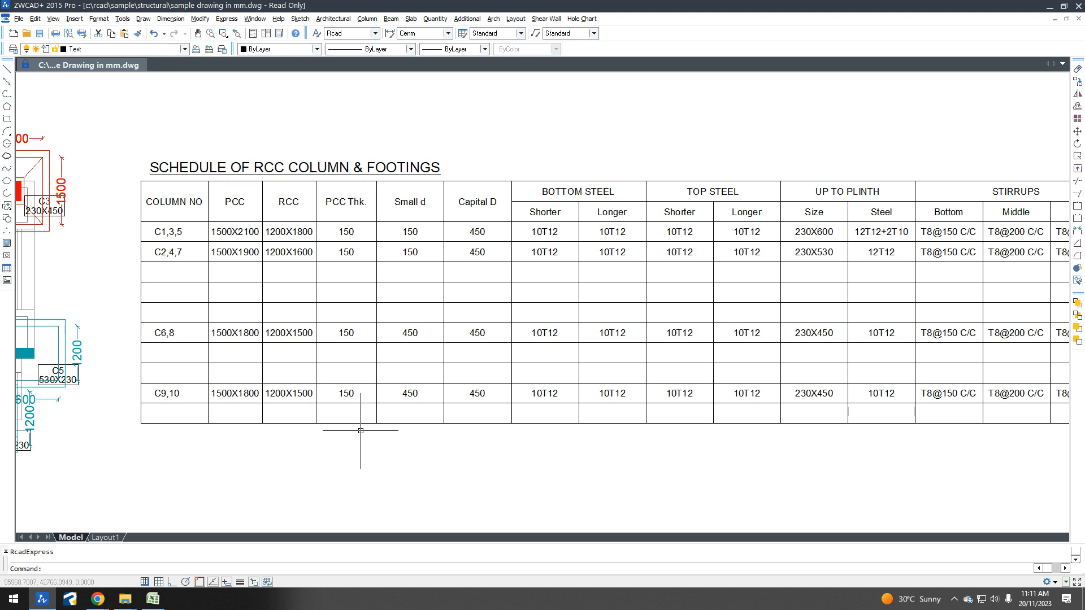
{"action": "left_click", "coordinate": [154, 598]}
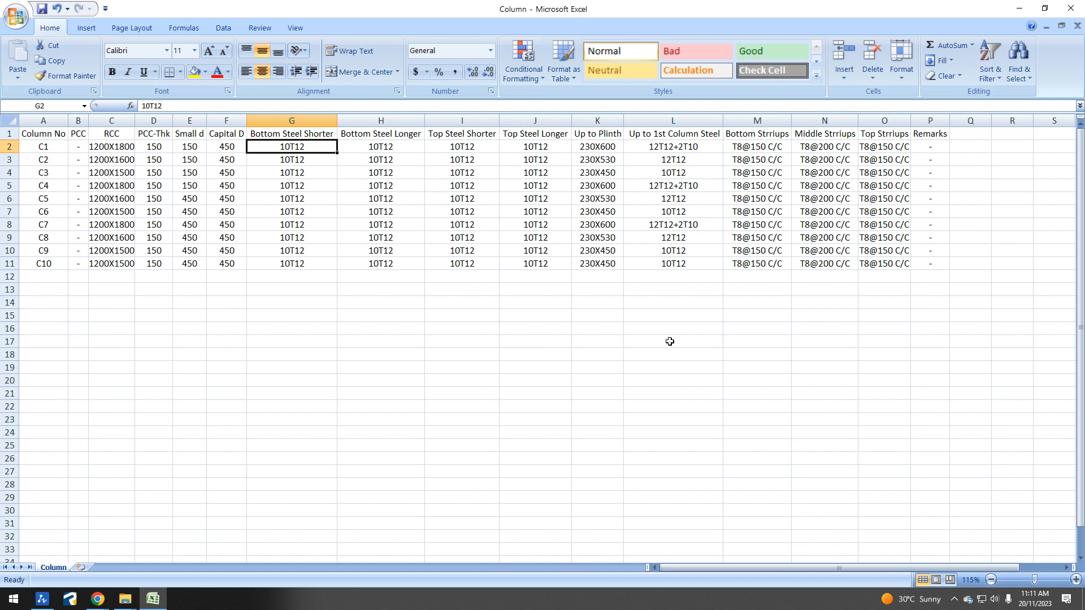
{"action": "left_click_drag", "start_coordinate": [118, 146], "coordinate": [117, 249]}
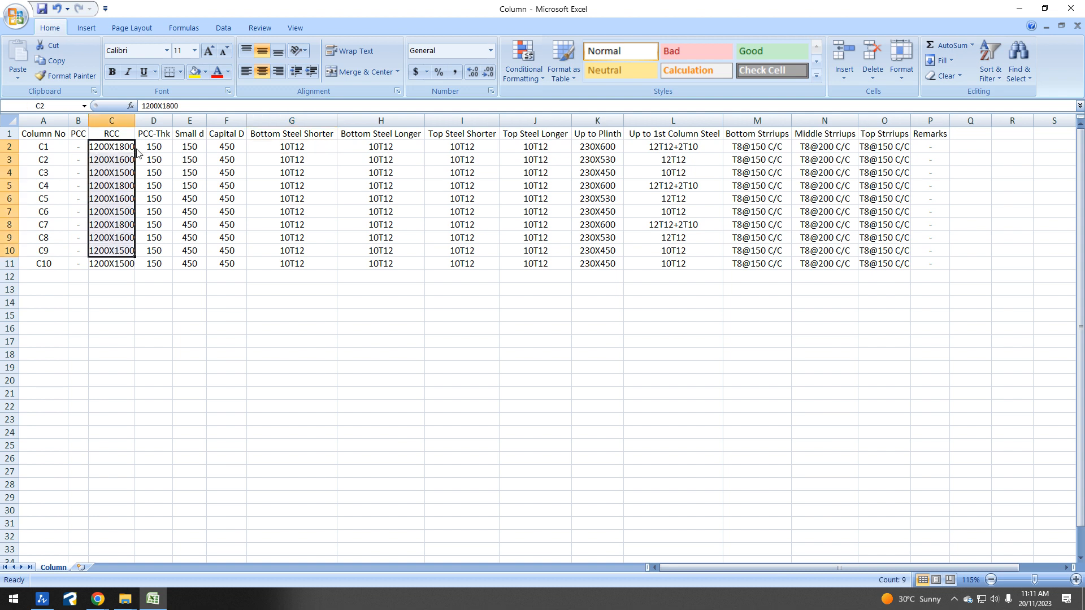
{"action": "left_click_drag", "start_coordinate": [152, 147], "coordinate": [154, 251]}
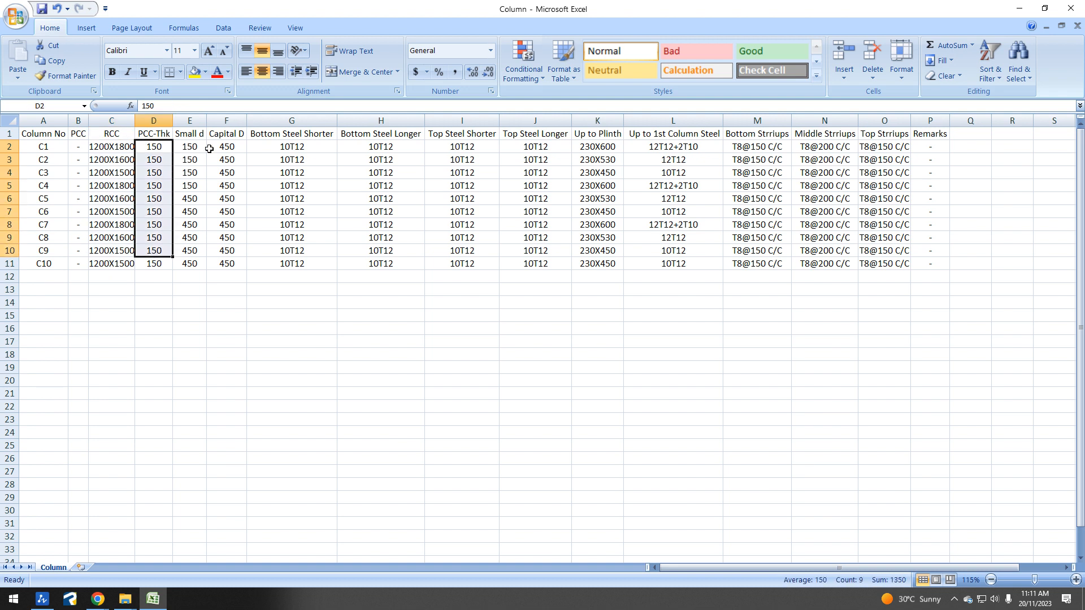
{"action": "left_click", "coordinate": [228, 147]}
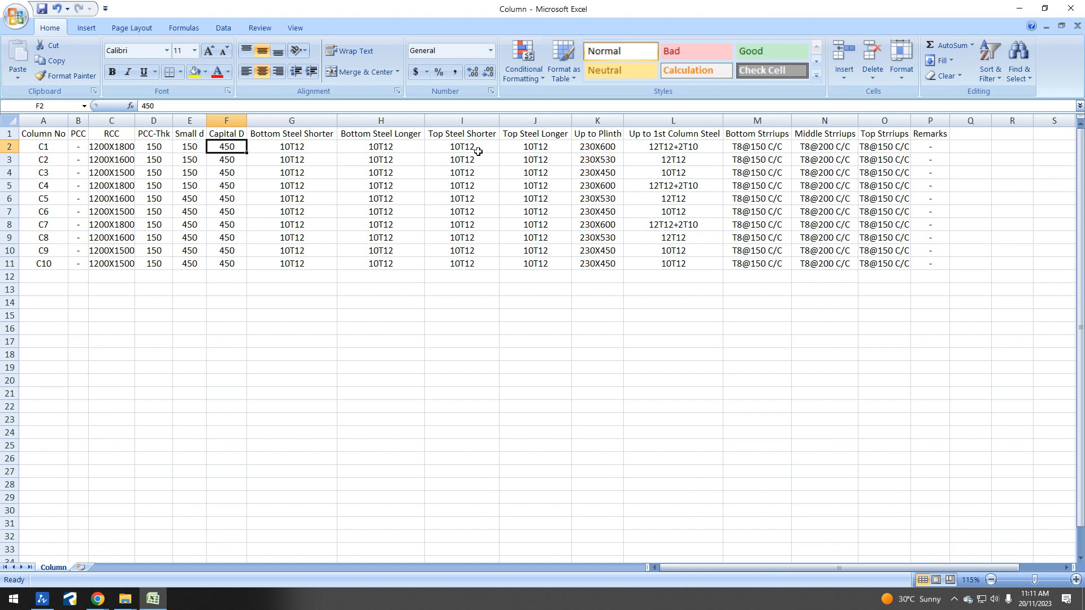
{"action": "left_click_drag", "start_coordinate": [597, 147], "coordinate": [597, 261]}
{"action": "left_click_drag", "start_coordinate": [695, 148], "coordinate": [695, 259]}
{"action": "left_click_drag", "start_coordinate": [755, 149], "coordinate": [771, 261]}
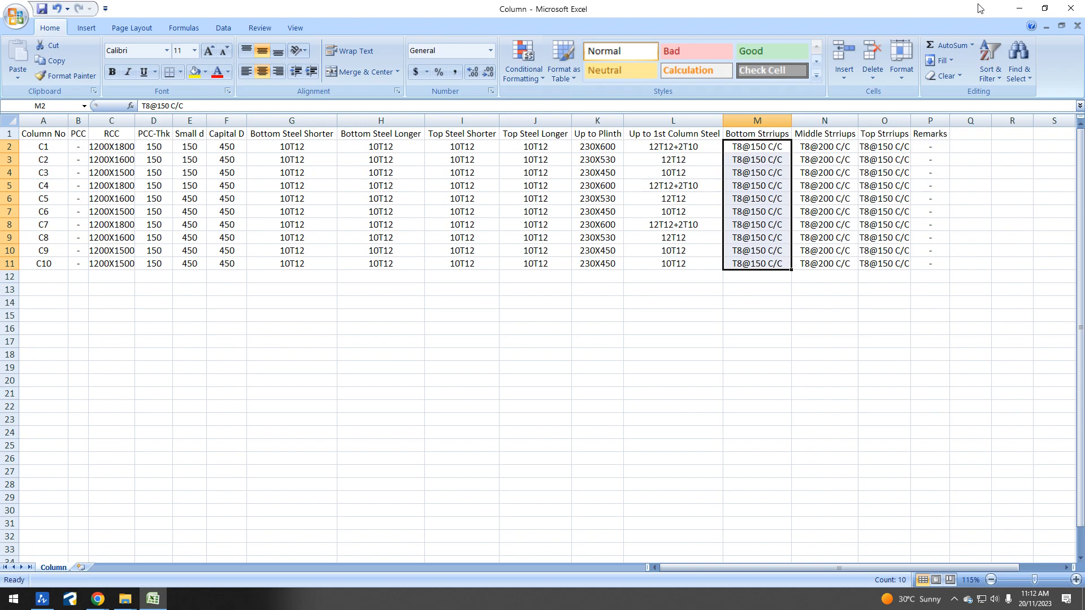
{"action": "left_click", "coordinate": [1019, 8]}
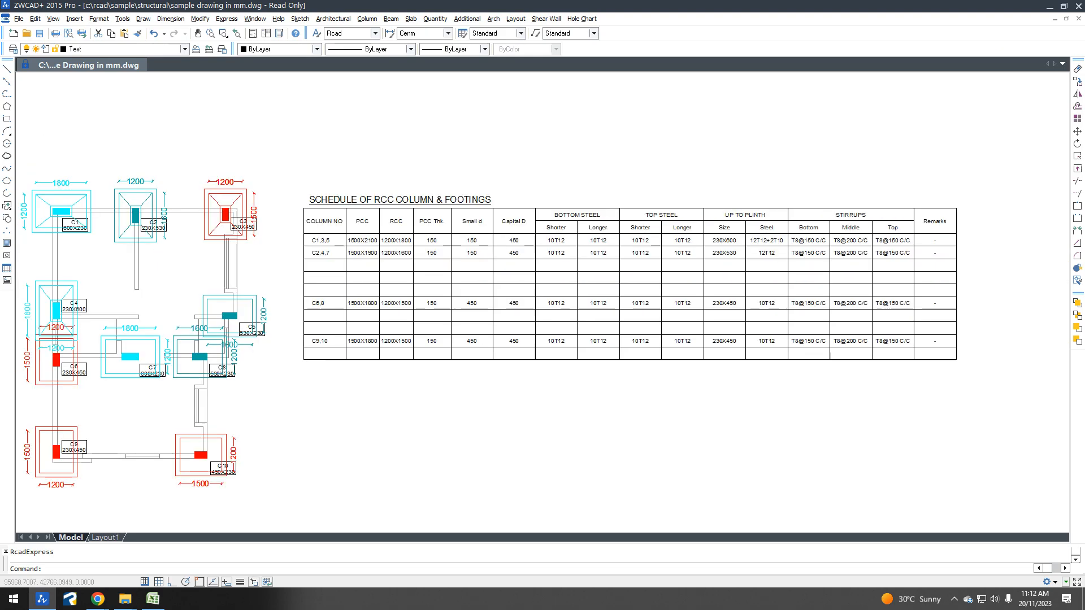
Step: Run FF on the entire large column and beam plan to clear its displayed footings
{"action": "scroll", "coordinate": [571, 271], "scroll_direction": "down", "scroll_amount": 4}
{"action": "middle_click_drag", "start_coordinate": [460, 422], "coordinate": [513, 370]}
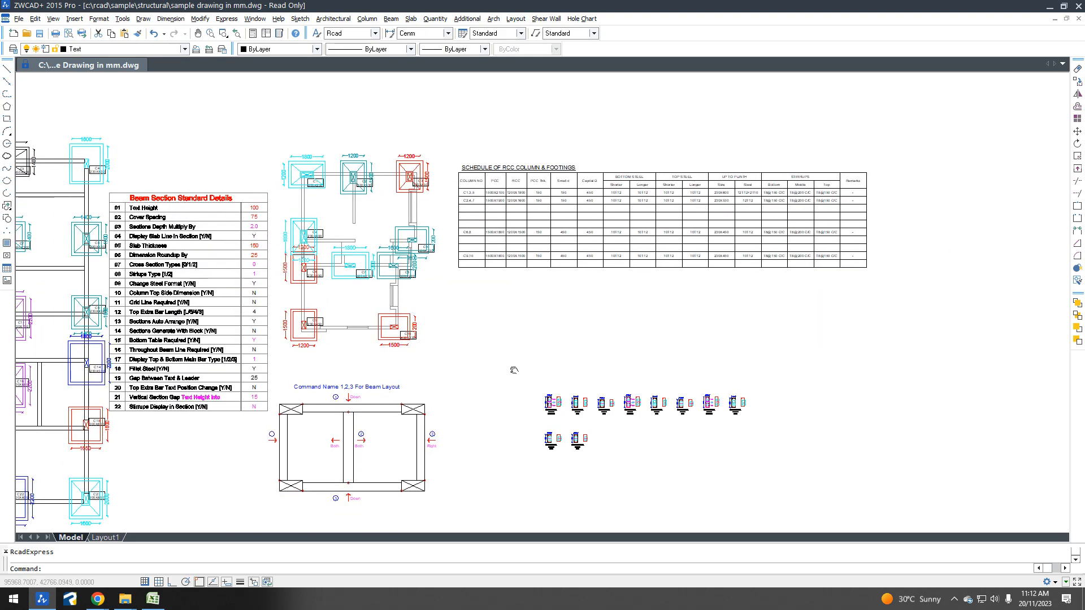
{"action": "middle_click_drag", "start_coordinate": [369, 360], "coordinate": [596, 316]}
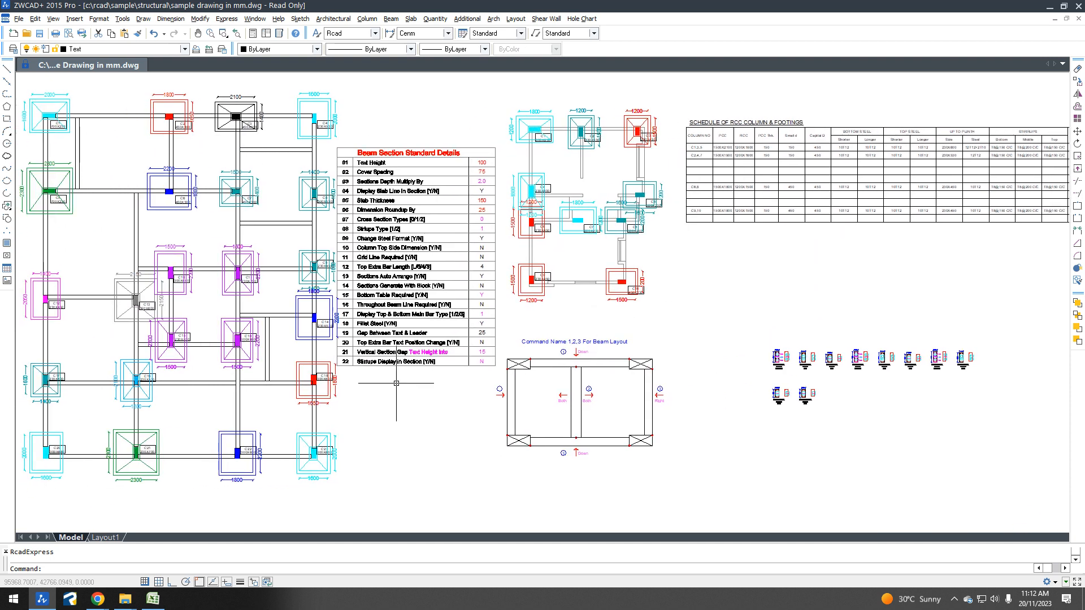
{"action": "middle_click_drag", "start_coordinate": [398, 404], "coordinate": [535, 408]}
{"action": "type", "text": "ff"}
{"action": "key", "text": "Return"}
{"action": "left_click", "coordinate": [487, 499]}
{"action": "left_click", "coordinate": [105, 116]}
{"action": "key", "text": "Return"}
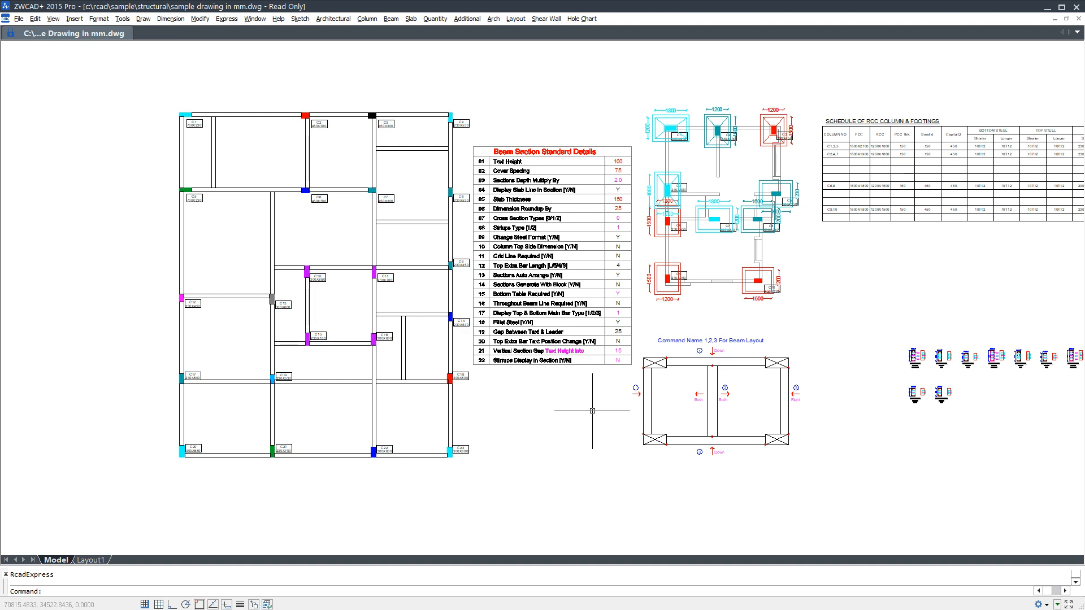
{"action": "middle_click_drag", "start_coordinate": [587, 411], "coordinate": [456, 422]}
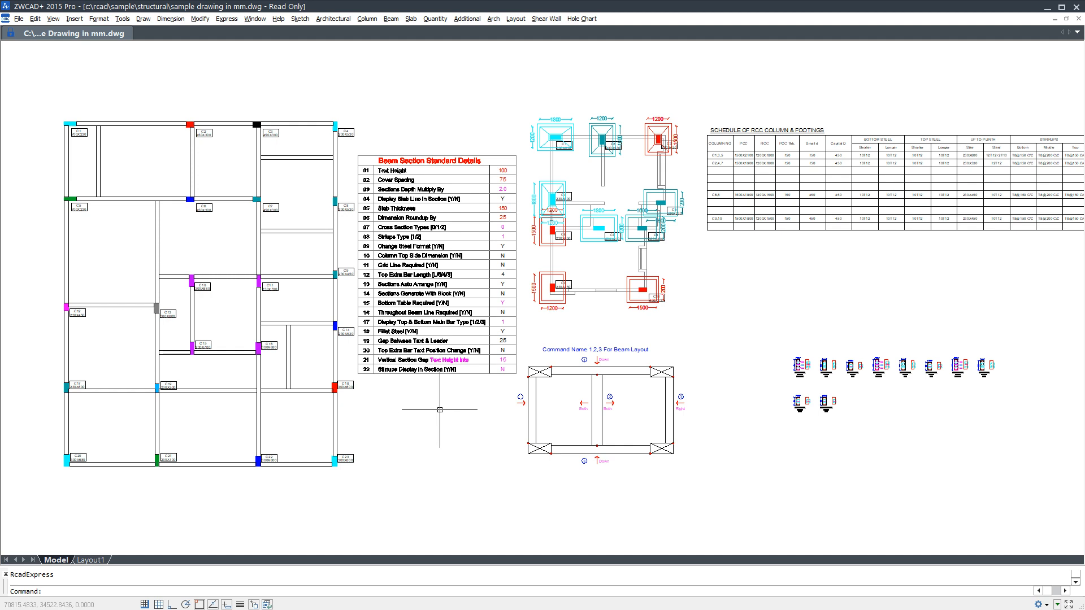
{"action": "type", "text": "CO"}
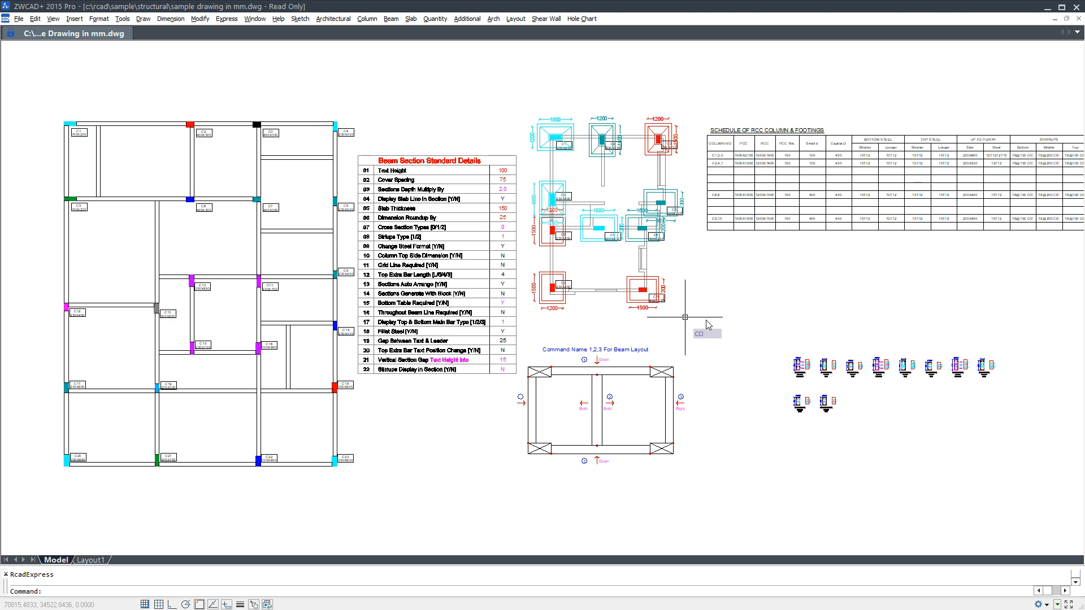
{"action": "key", "text": "Escape"}
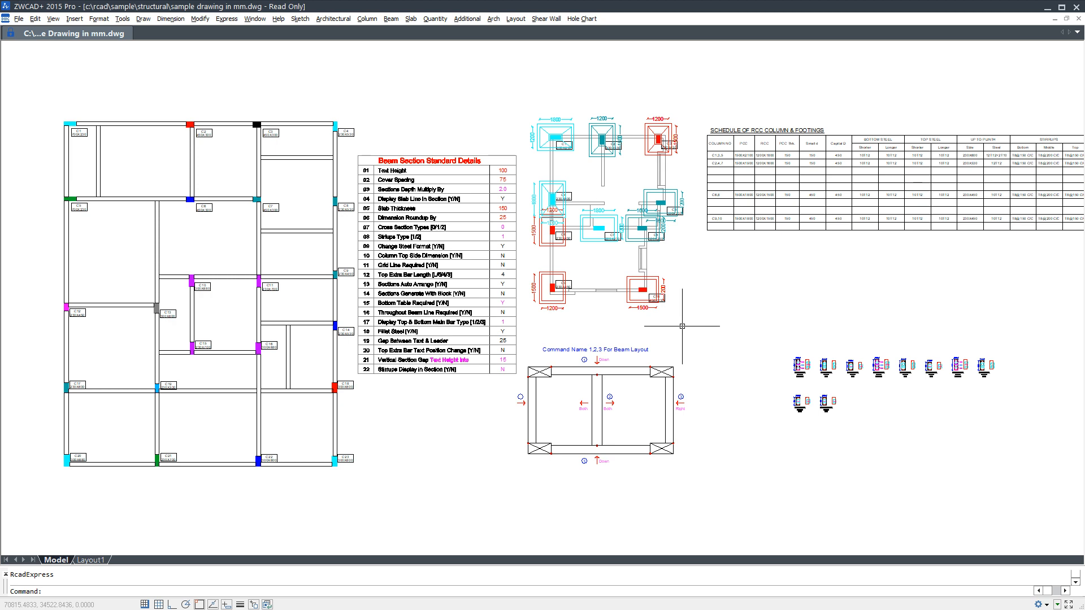
Step: Exit full-screen view and open another copy of Sample Drawing in mm from the Structural folder
{"action": "key", "text": "ctrl+0"}
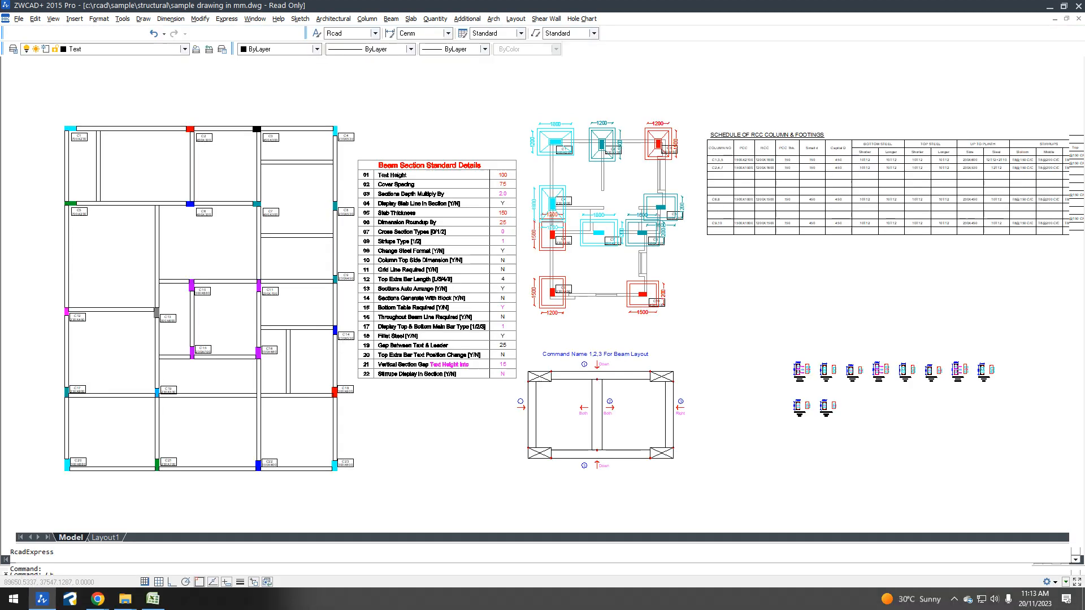
{"action": "middle_click_drag", "start_coordinate": [698, 325], "coordinate": [596, 332]}
{"action": "key", "text": "alt+f"}
{"action": "key", "text": "o"}
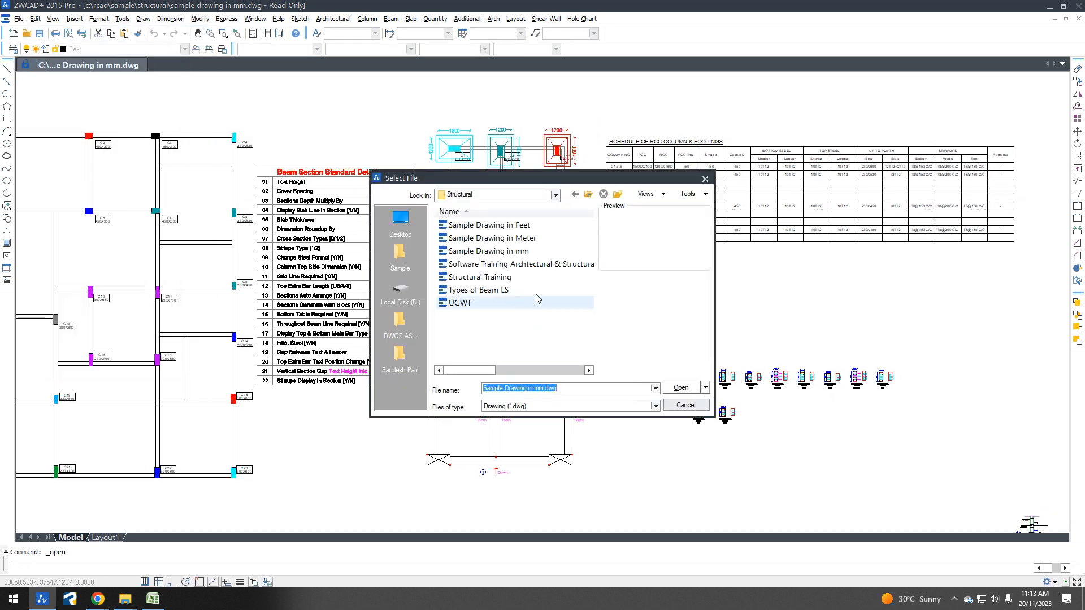
{"action": "left_click", "coordinate": [521, 257]}
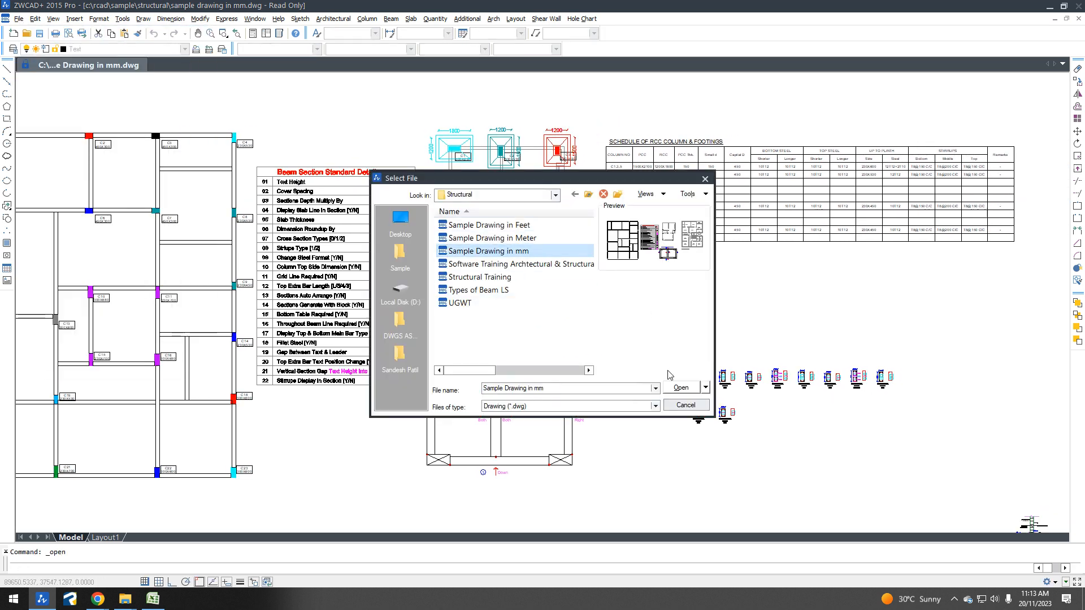
{"action": "left_click", "coordinate": [681, 387]}
{"action": "key", "text": "Return"}
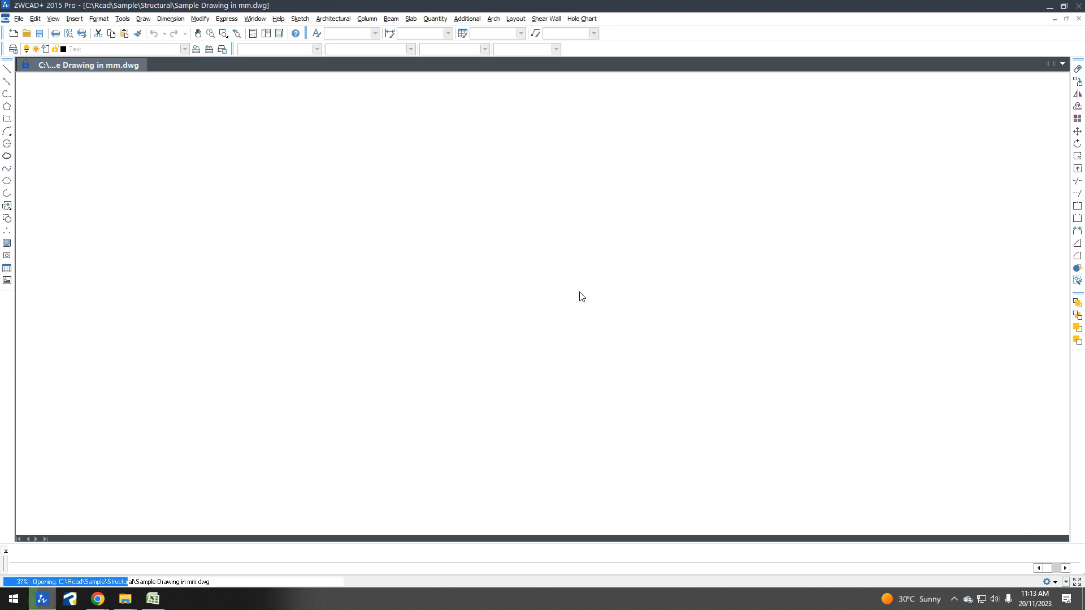
Step: Load RcadExpress (AX) in the newly opened drawing and check the command line for its load status
{"action": "middle_click_drag", "start_coordinate": [946, 228], "coordinate": [632, 269]}
{"action": "scroll", "coordinate": [631, 269], "scroll_direction": "up", "scroll_amount": 4}
{"action": "left_click", "coordinate": [572, 280]}
{"action": "scroll", "coordinate": [437, 267], "scroll_direction": "down", "scroll_amount": 4}
{"action": "key", "text": "Escape"}
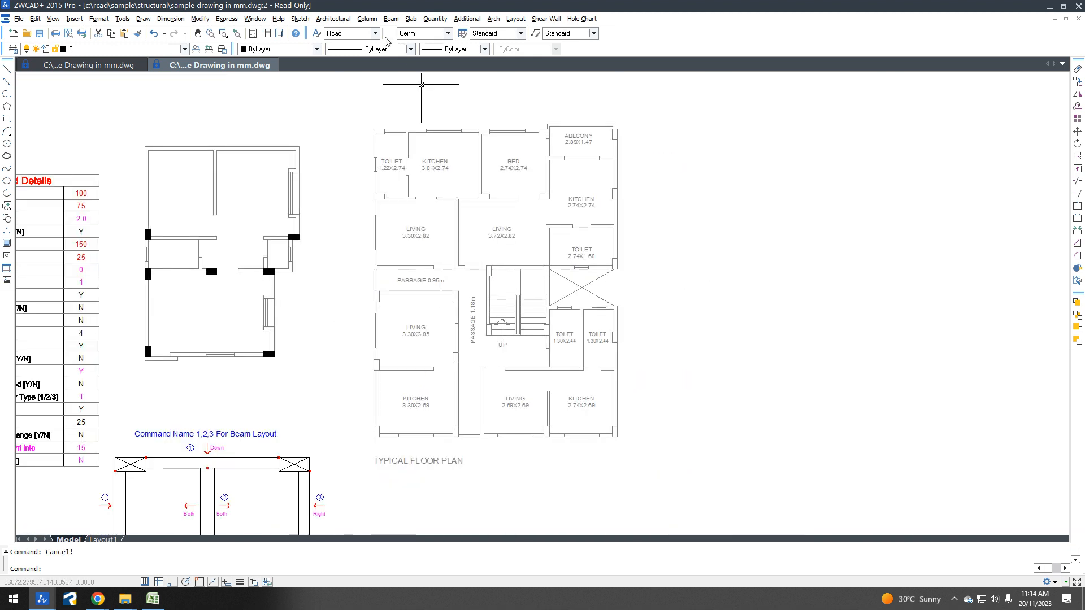
{"action": "left_click", "coordinate": [367, 19]}
{"action": "left_click", "coordinate": [380, 38]}
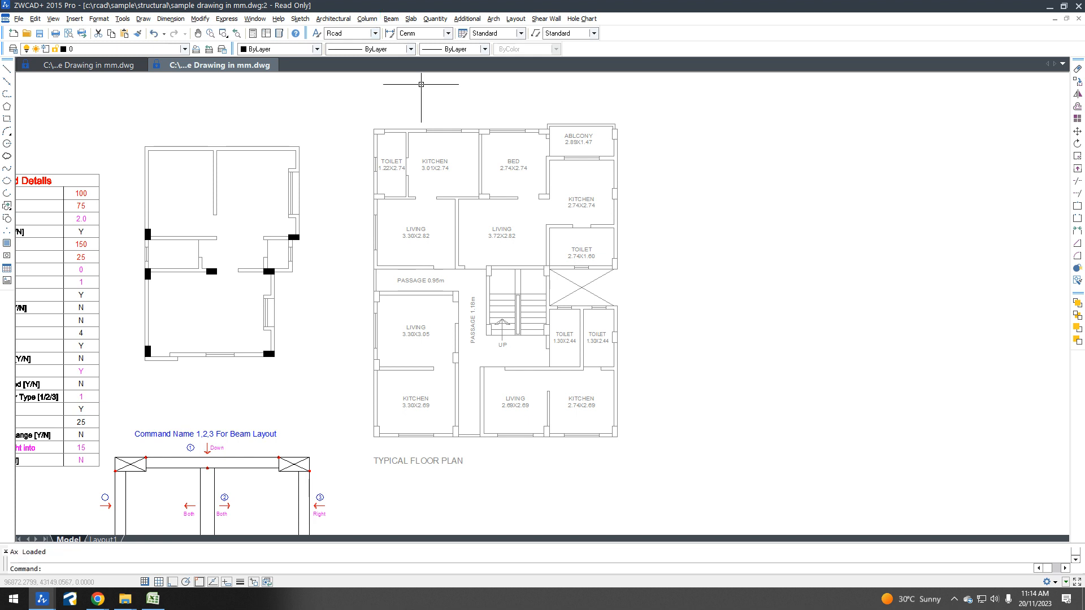
{"action": "left_click_drag", "start_coordinate": [45, 554], "coordinate": [5, 569]}
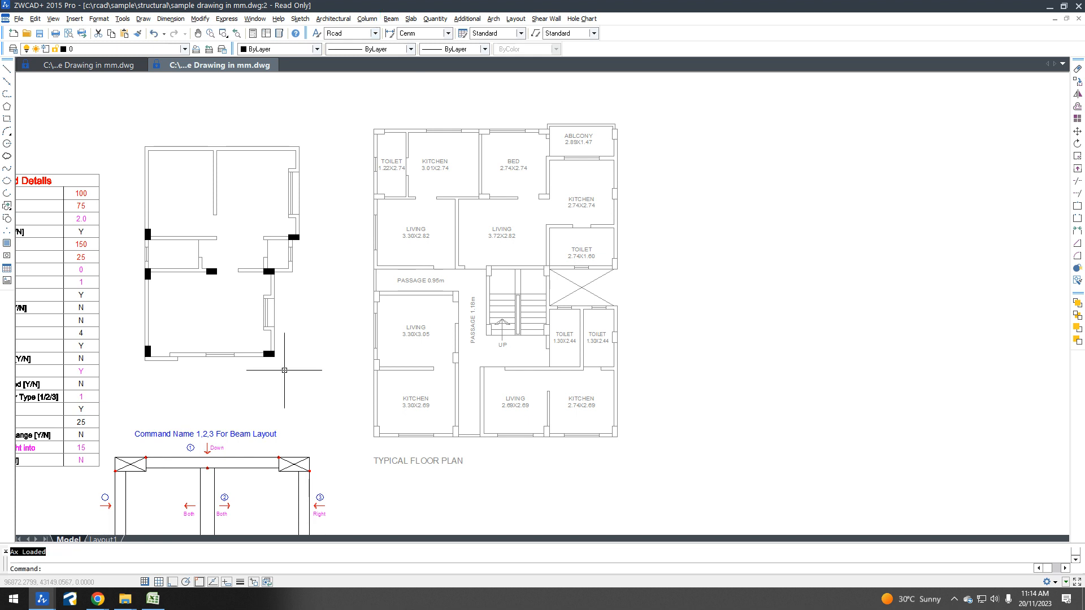
{"action": "left_click", "coordinate": [333, 18]}
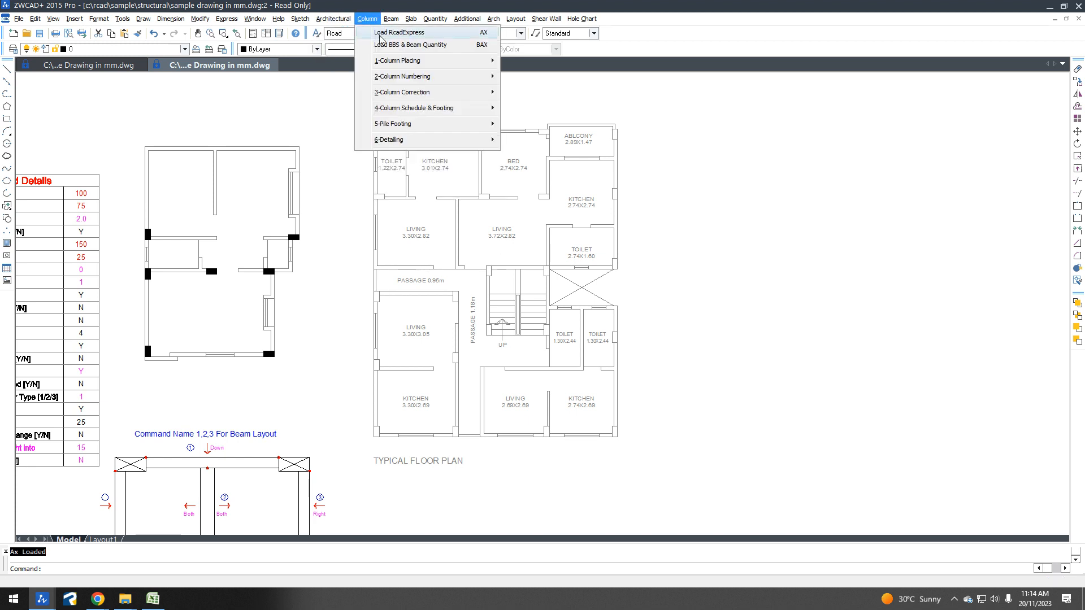
Step: Load BBS & Beam Quantity and auto-convert the rectangular polylines across the typical floor plan into columns
{"action": "left_click", "coordinate": [384, 45]}
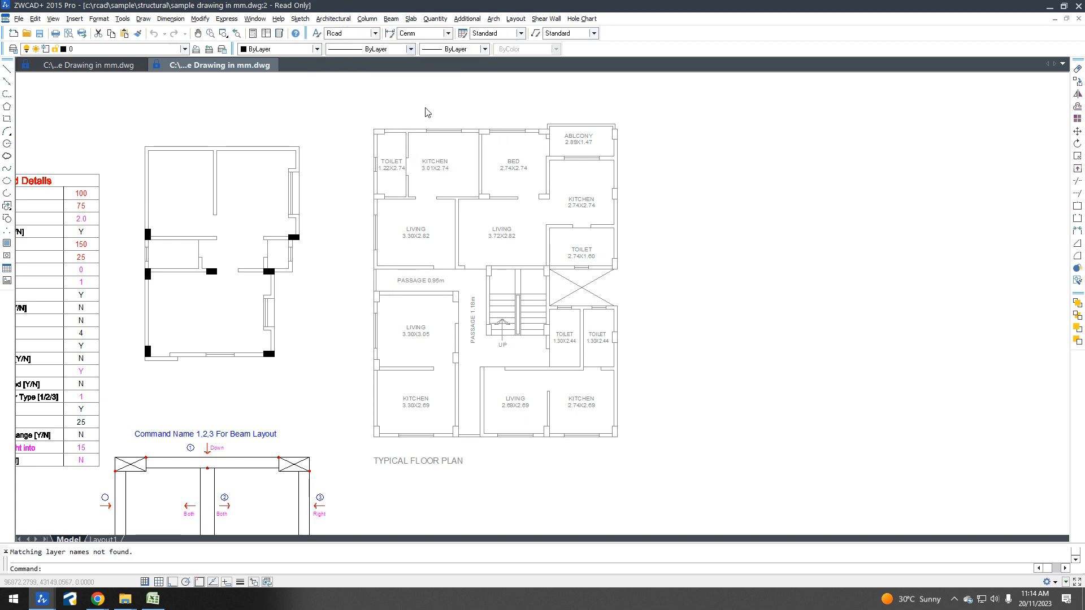
{"action": "left_click", "coordinate": [368, 19]}
{"action": "mouse_move", "coordinate": [398, 64]}
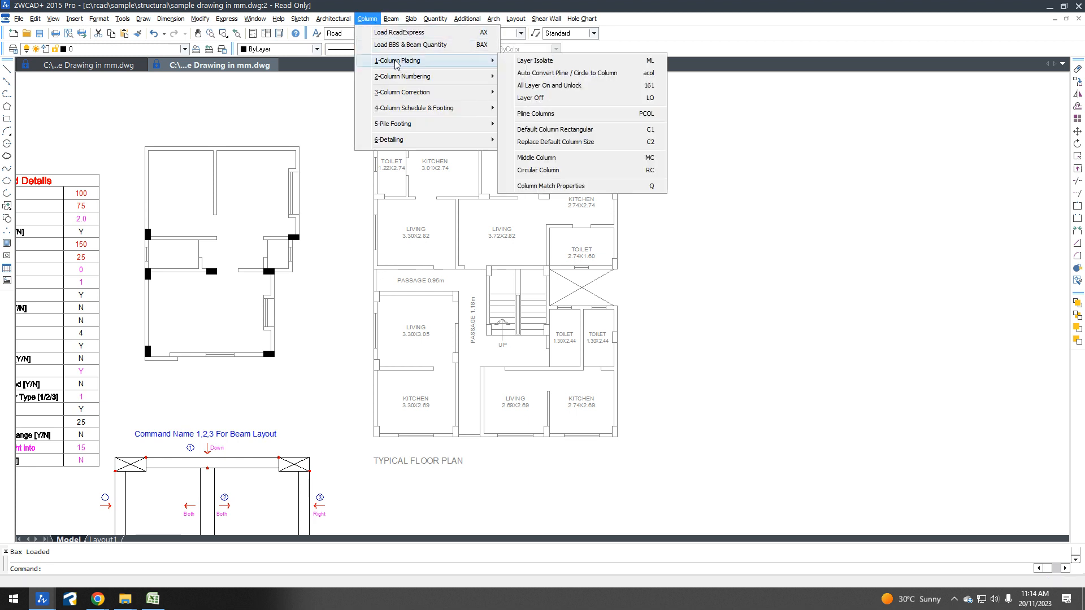
{"action": "left_click", "coordinate": [598, 75]}
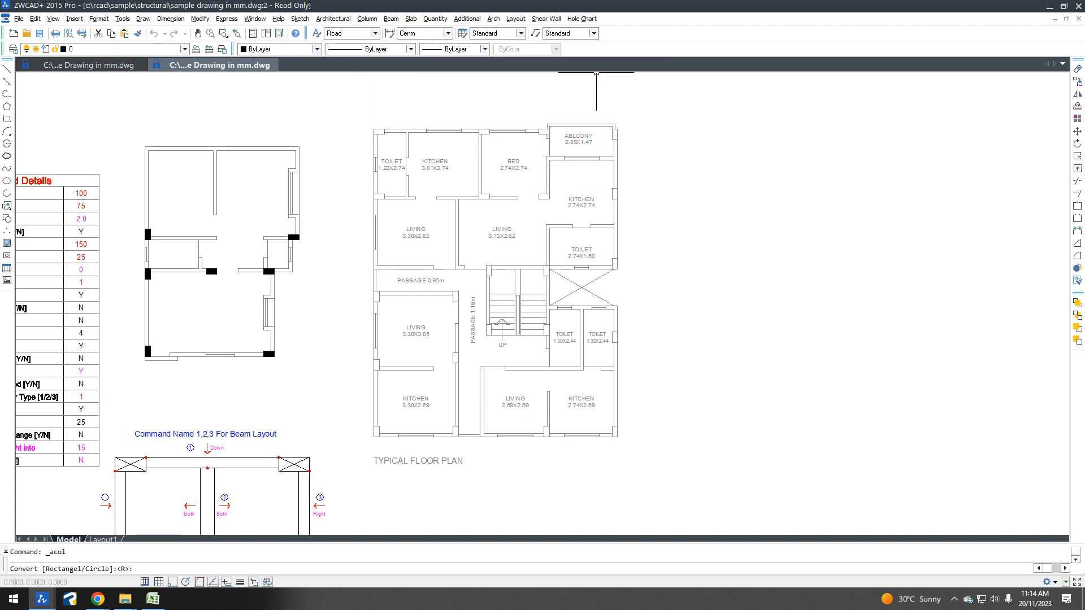
{"action": "key", "text": "Return"}
{"action": "left_click", "coordinate": [359, 100]}
{"action": "left_click", "coordinate": [690, 483]}
{"action": "key", "text": "Return"}
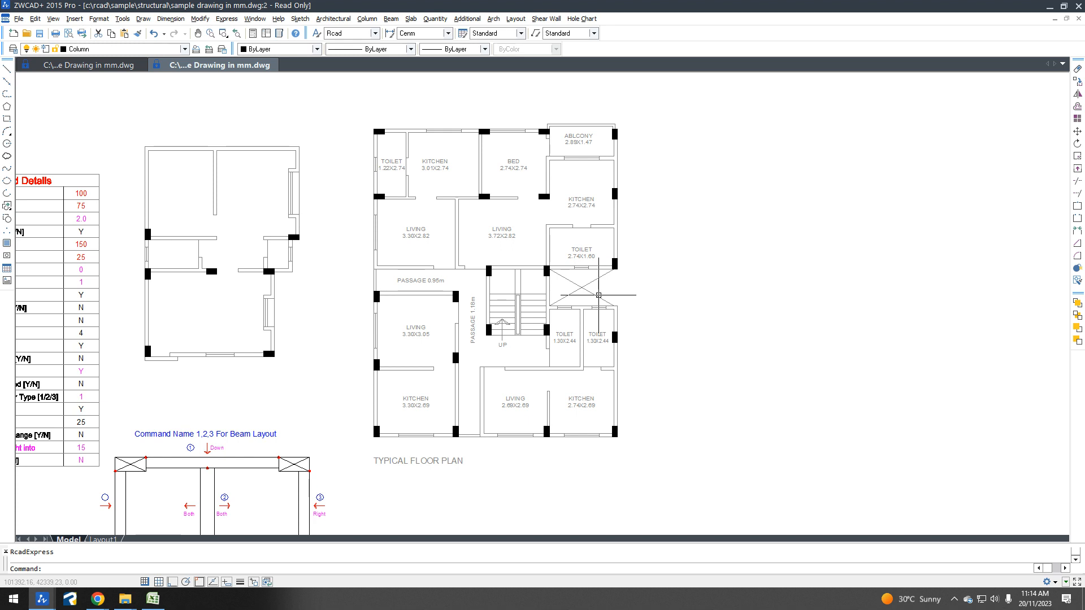
Step: Auto-number all columns in the typical floor plan using column ID C and start number 1
{"action": "left_click", "coordinate": [366, 19]}
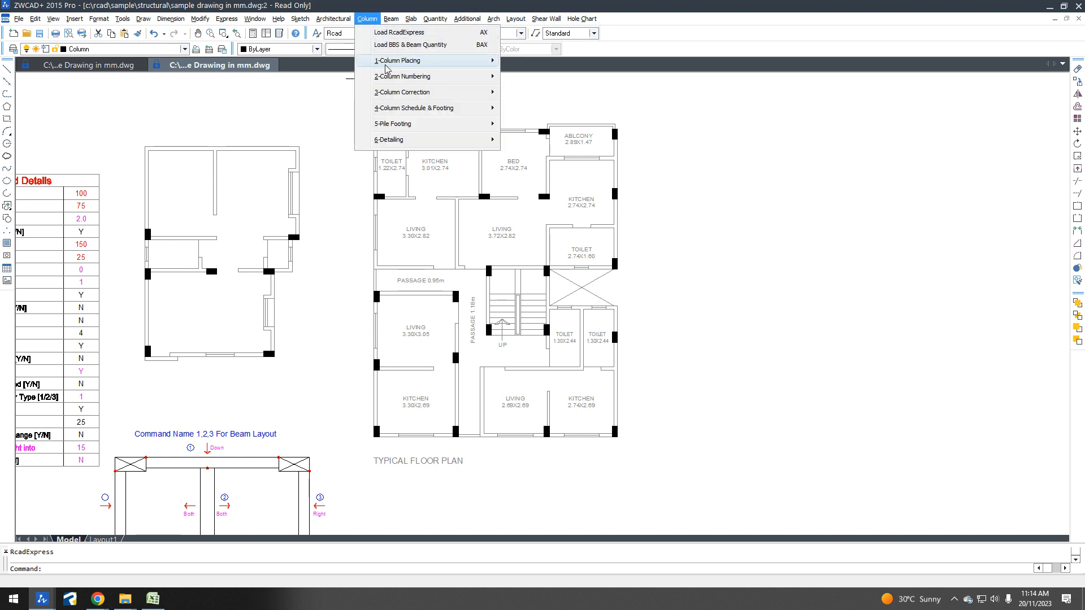
{"action": "mouse_move", "coordinate": [390, 77]}
{"action": "left_click", "coordinate": [631, 103]}
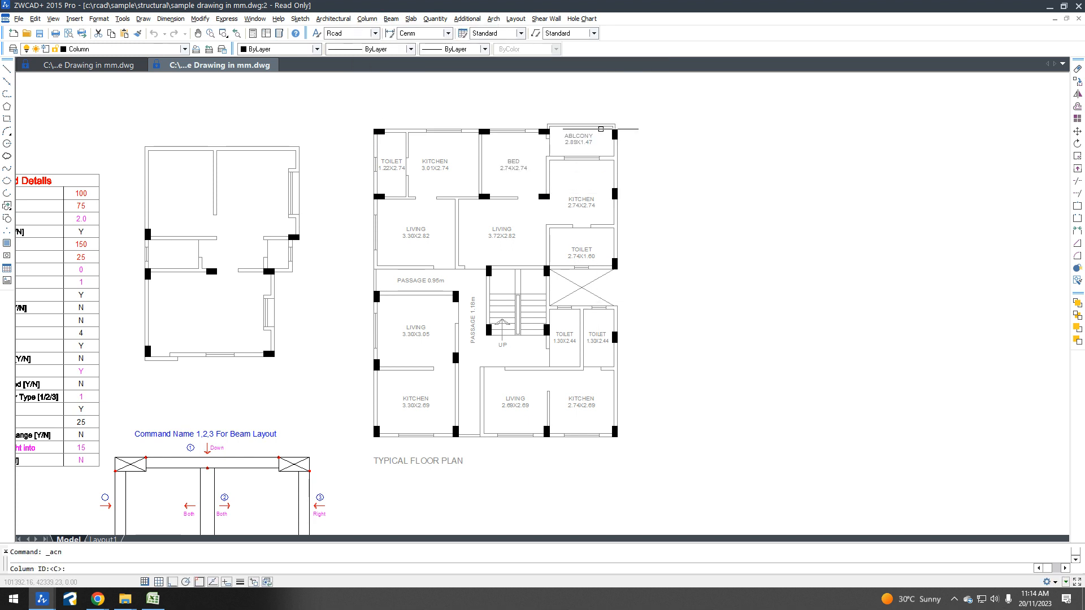
{"action": "key", "text": "Return"}
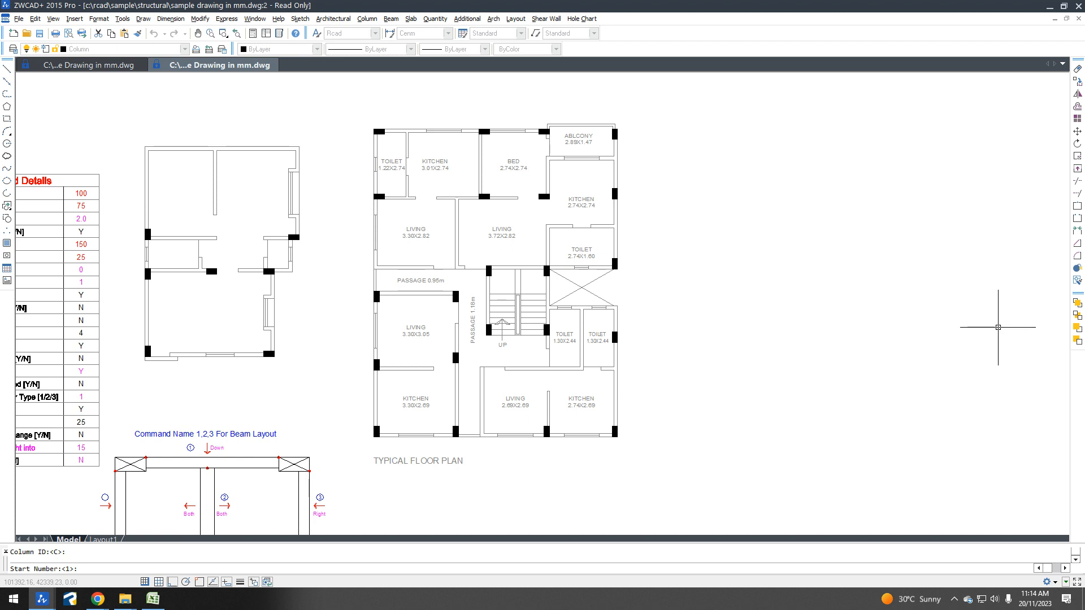
{"action": "key", "text": "alt+Tab"}
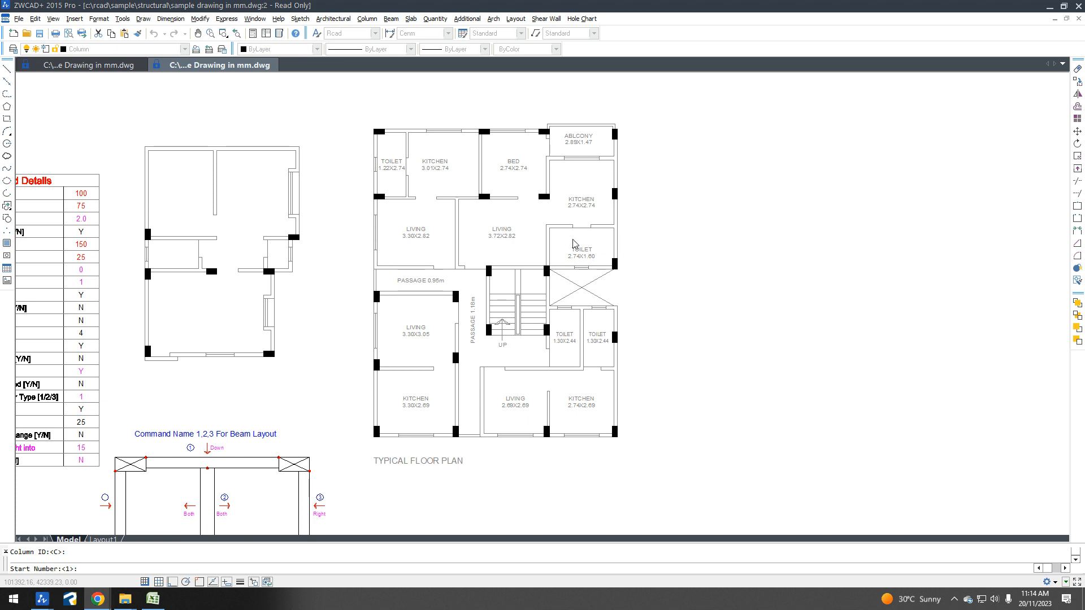
{"action": "key", "text": "alt+Tab"}
{"action": "key", "text": "Return"}
{"action": "key", "text": "Return"}
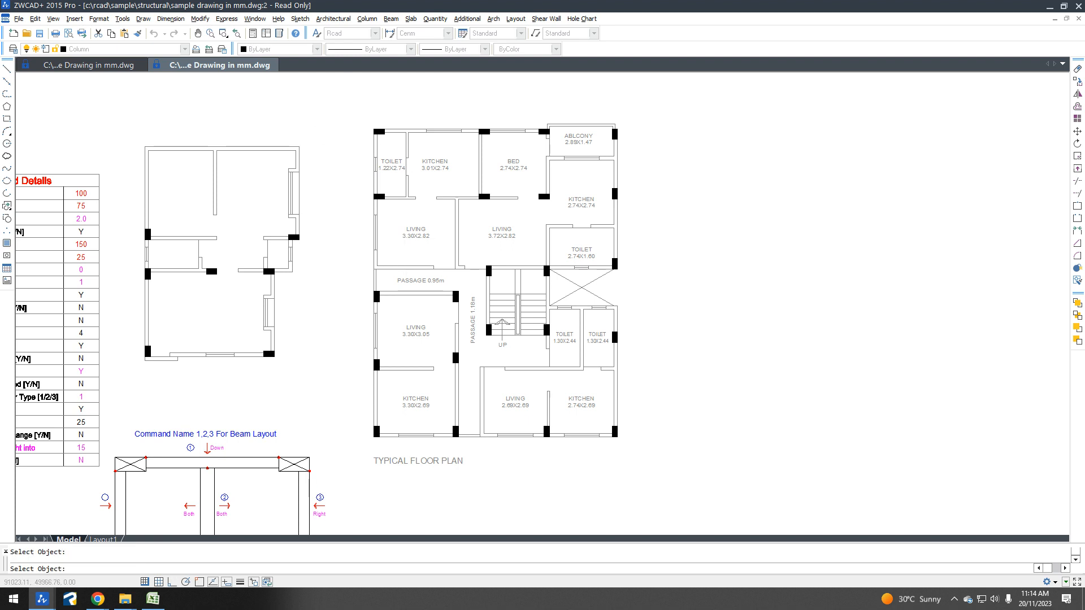
{"action": "key", "text": "Return"}
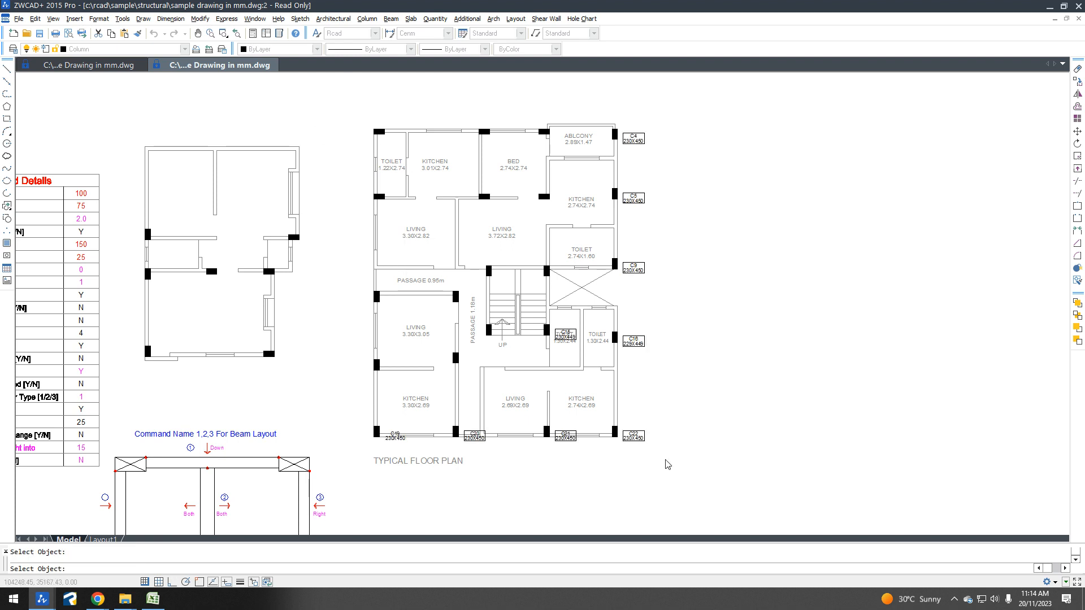
{"action": "scroll", "coordinate": [487, 147], "scroll_direction": "up", "scroll_amount": 3}
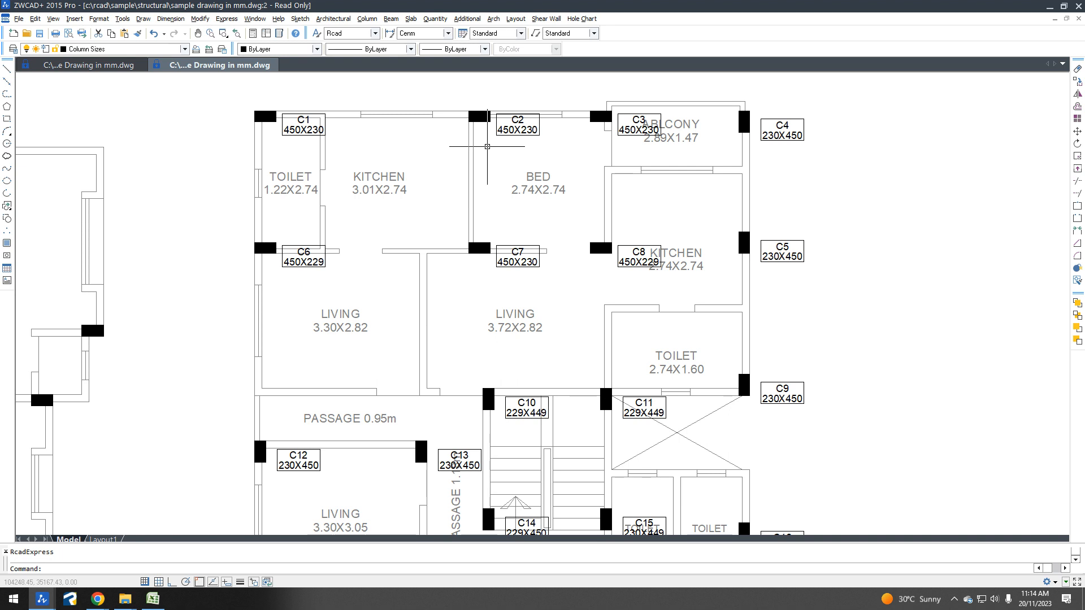
{"action": "scroll", "coordinate": [591, 174], "scroll_direction": "down", "scroll_amount": 2}
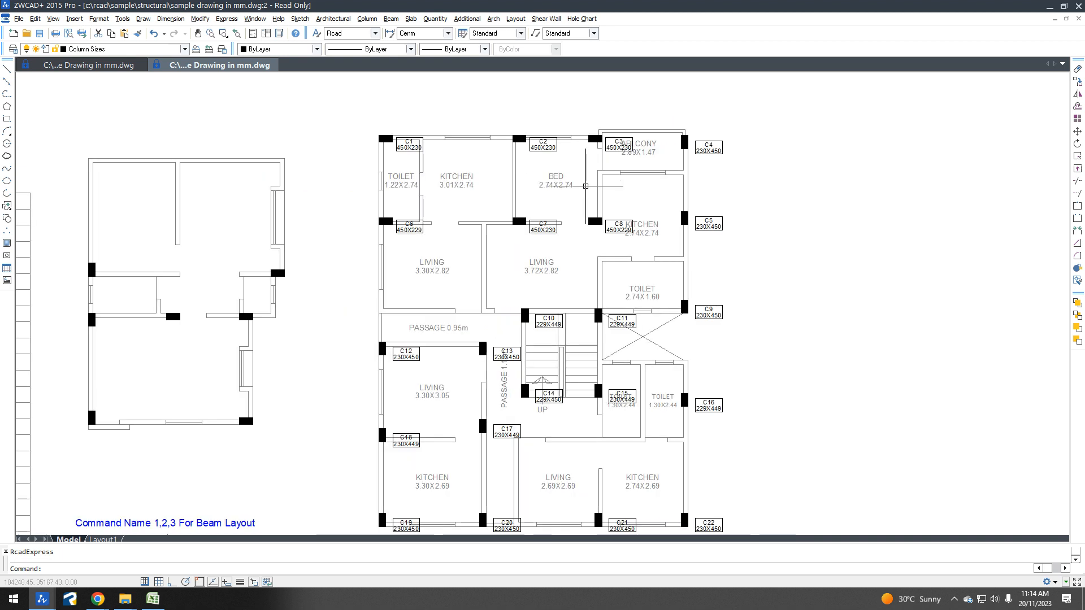
Step: Switch to the first sample drawing and copy the small footing plan into the empty space above the column schedule
{"action": "left_click", "coordinate": [90, 66]}
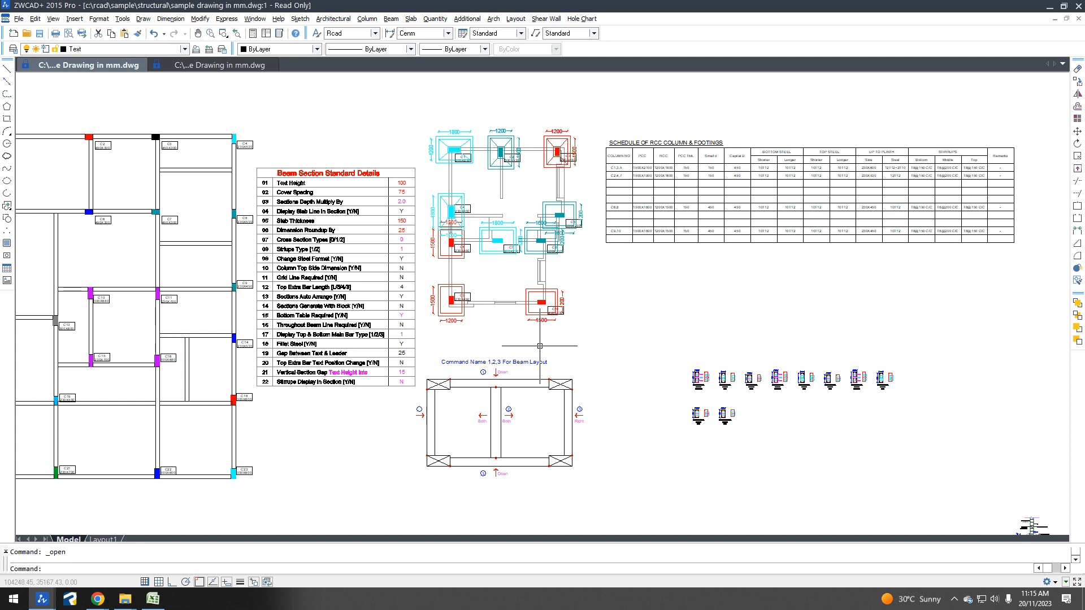
{"action": "type", "text": "co"}
{"action": "key", "text": "Return"}
{"action": "left_click", "coordinate": [614, 351]}
{"action": "left_click", "coordinate": [427, 115]}
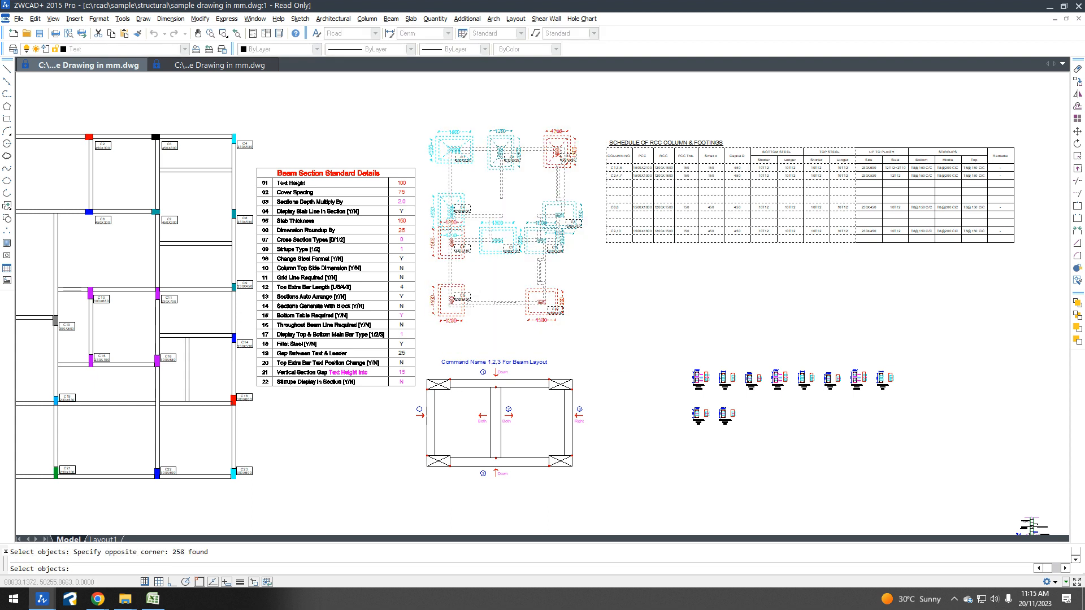
{"action": "key", "text": "Return"}
{"action": "scroll", "coordinate": [526, 242], "scroll_direction": "down", "scroll_amount": 5}
{"action": "left_click", "coordinate": [527, 242]}
{"action": "left_click", "coordinate": [566, 140]}
{"action": "key", "text": "Escape"}
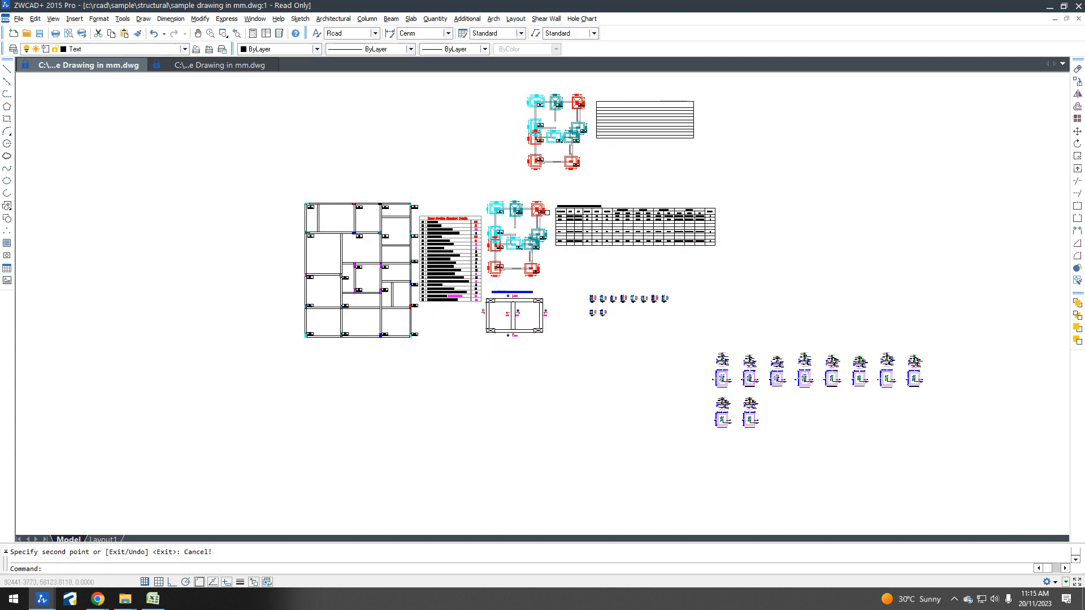
Step: Copy the C9 column block from the upper footing plan into the empty space just below it
{"action": "scroll", "coordinate": [547, 211], "scroll_direction": "up", "scroll_amount": 2}
{"action": "scroll", "coordinate": [533, 209], "scroll_direction": "up", "scroll_amount": 5}
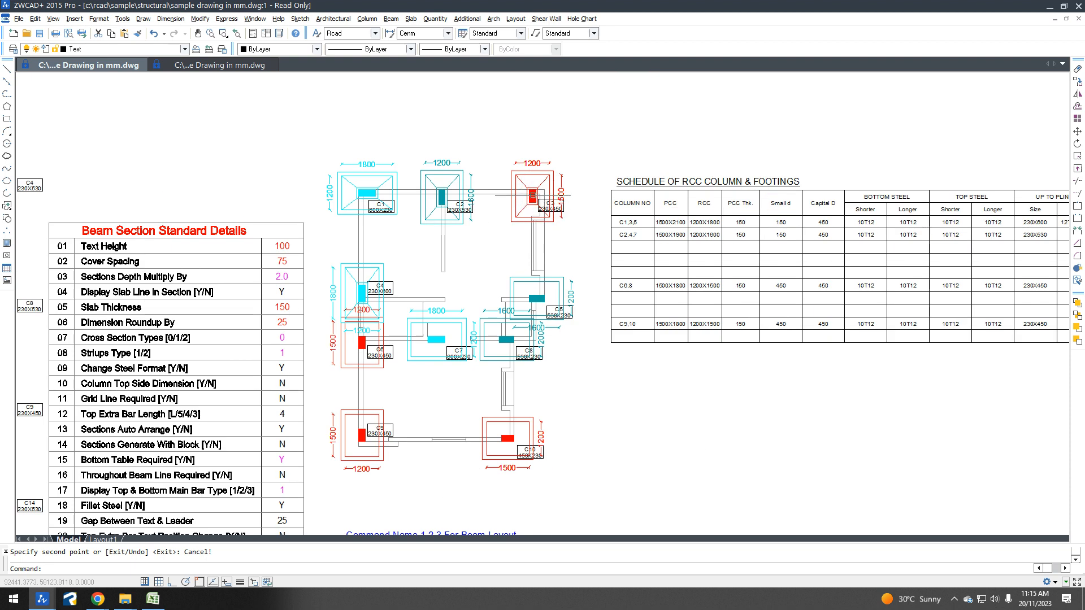
{"action": "middle_click_drag", "start_coordinate": [537, 180], "coordinate": [519, 305]}
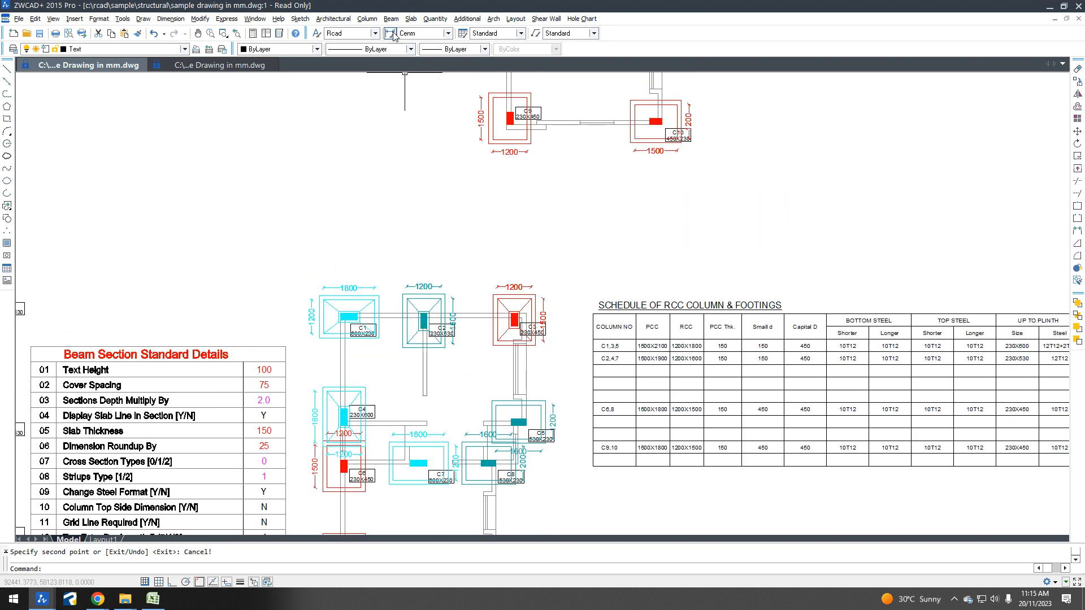
{"action": "scroll", "coordinate": [512, 119], "scroll_direction": "up", "scroll_amount": 5}
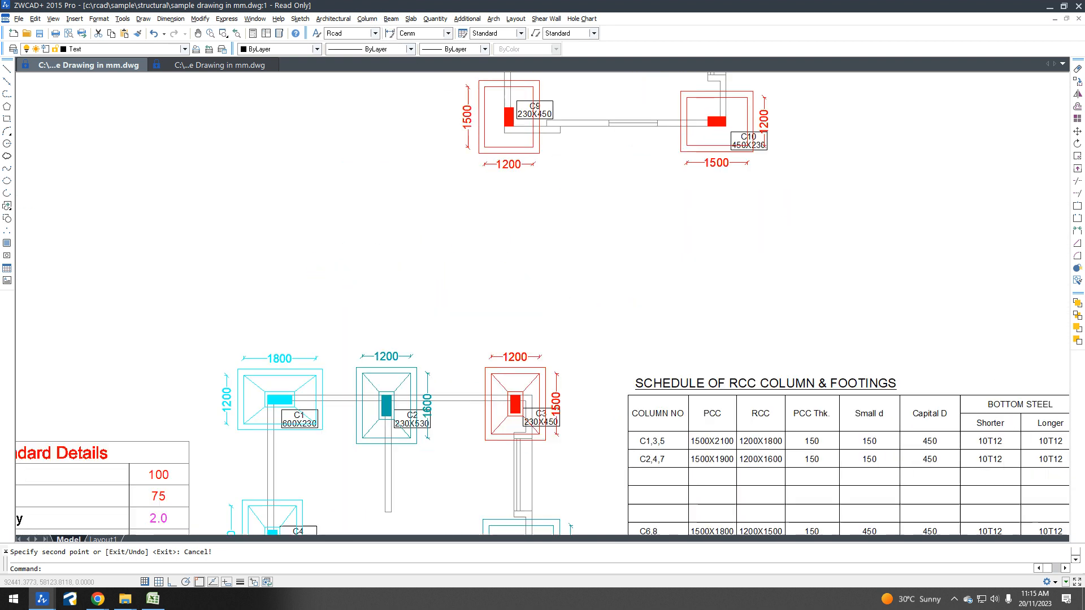
{"action": "left_click", "coordinate": [514, 121]}
{"action": "type", "text": "o"}
{"action": "key", "text": "space"}
{"action": "scroll", "coordinate": [515, 121], "scroll_direction": "down", "scroll_amount": 2}
{"action": "left_click", "coordinate": [515, 125]}
{"action": "left_click", "coordinate": [521, 253]}
{"action": "key", "text": "Escape"}
Step: Set the copied column block's Y scale to 230 in its properties
{"action": "left_click", "coordinate": [520, 242]}
{"action": "key", "text": "ctrl+1"}
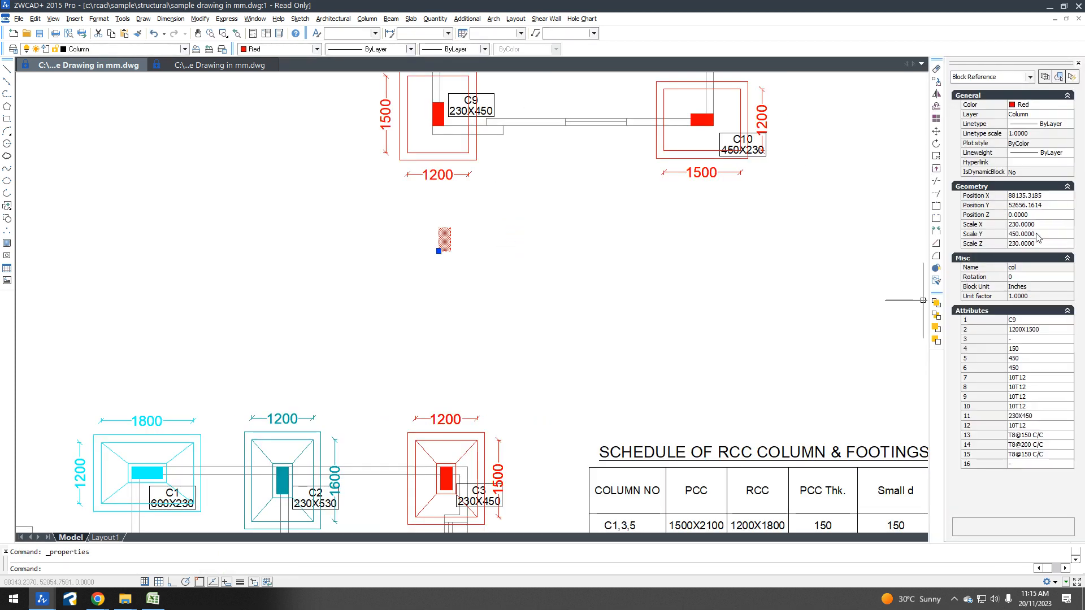
{"action": "left_click", "coordinate": [1038, 234]}
{"action": "type", "text": "230"}
{"action": "key", "text": "Tab"}
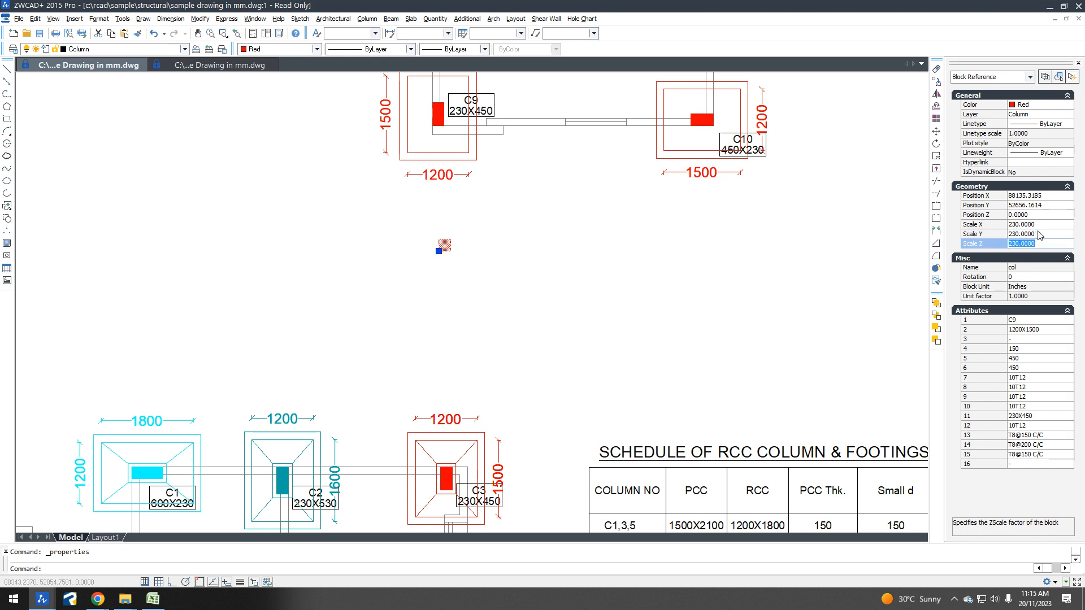
{"action": "left_click", "coordinate": [1041, 226]}
{"action": "key", "text": "Escape"}
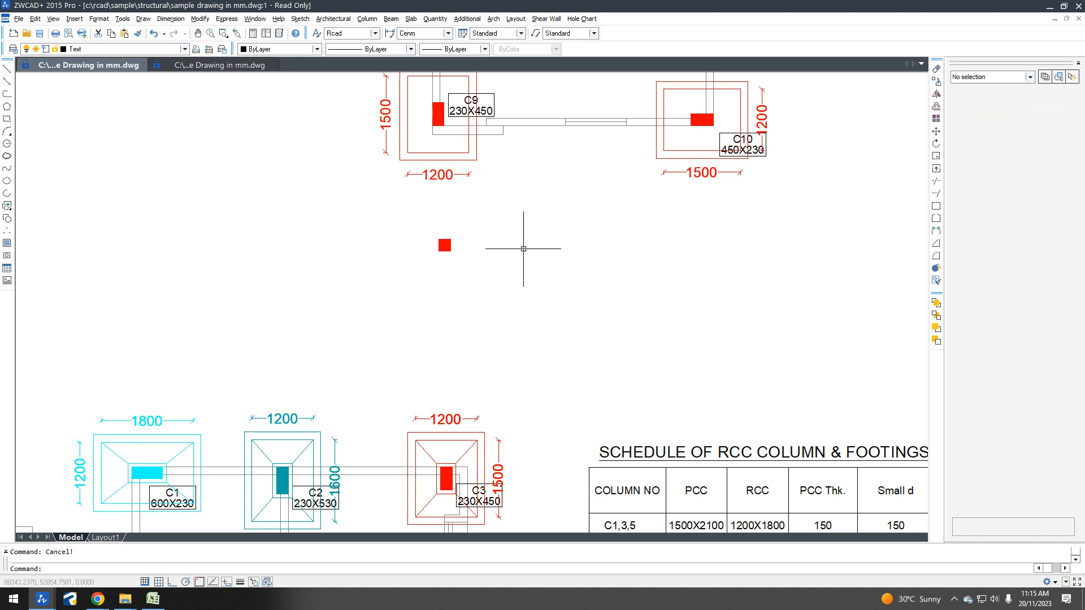
Step: Edit the "col" block in place, delete its solid fill so only the crossed outline remains, and save the changes
{"action": "type", "text": "AS"}
{"action": "key", "text": "Return"}
{"action": "key", "text": "Return"}
{"action": "double_click", "coordinate": [445, 246]}
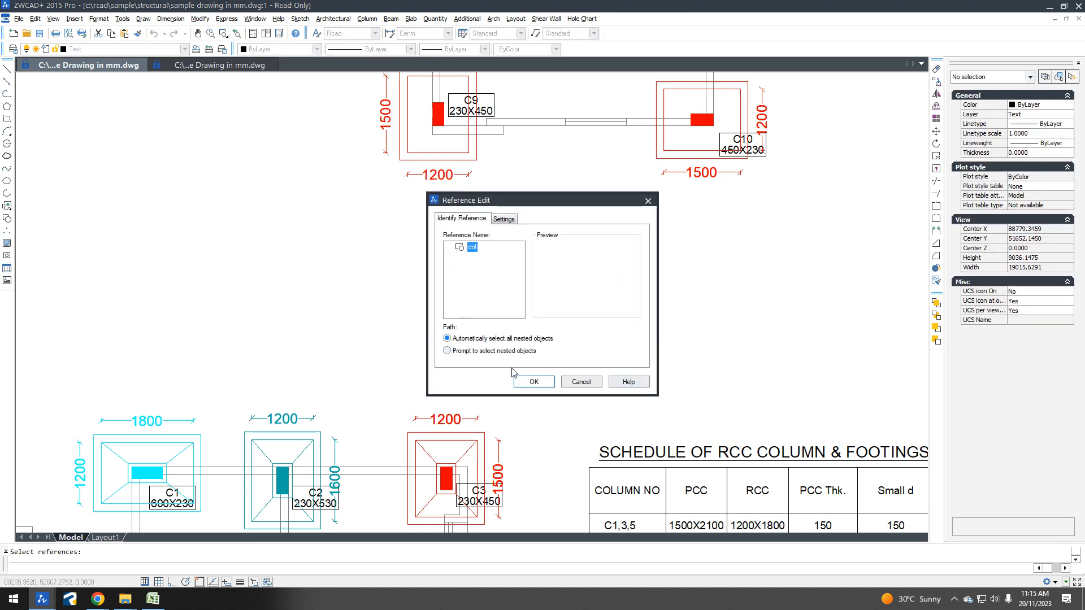
{"action": "key", "text": "Return"}
{"action": "scroll", "coordinate": [447, 249], "scroll_direction": "up", "scroll_amount": 5}
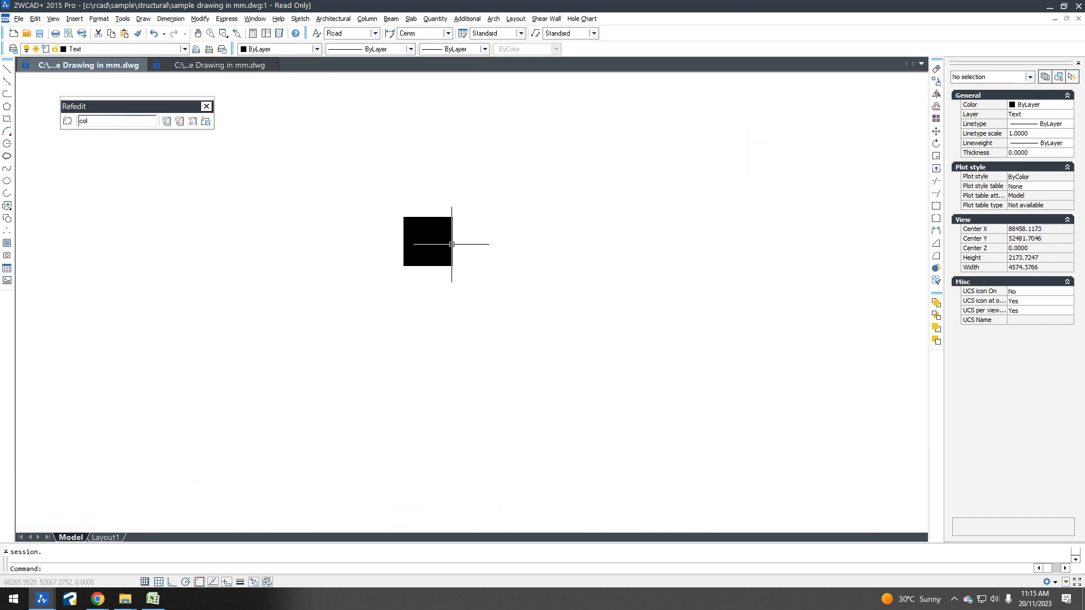
{"action": "left_click", "coordinate": [447, 249]}
{"action": "key", "text": "Escape"}
{"action": "left_click", "coordinate": [449, 243]}
{"action": "key", "text": "Delete"}
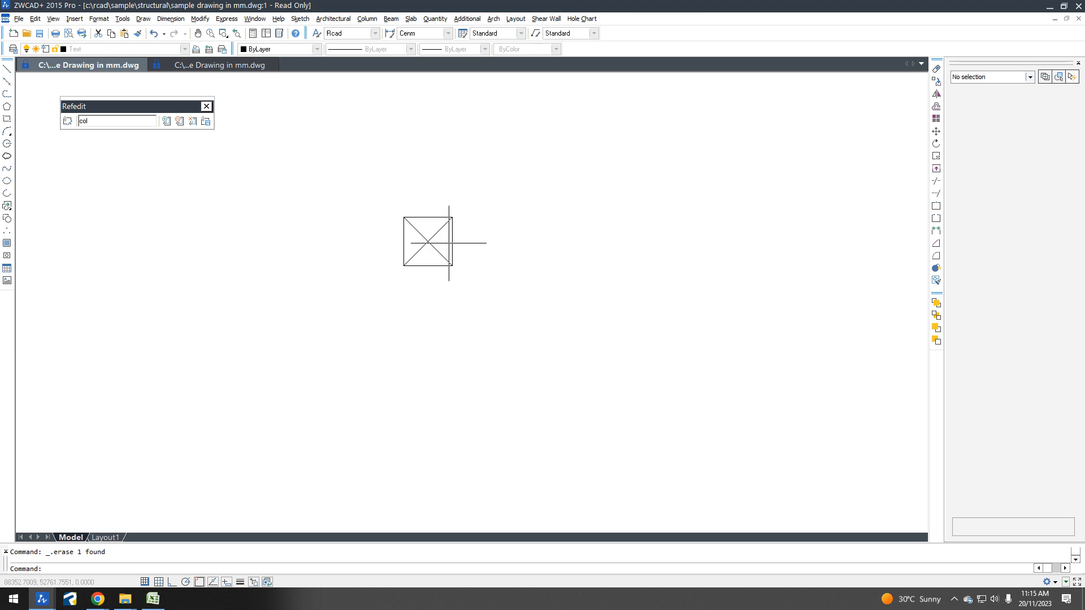
{"action": "key", "text": "ctrl+s"}
{"action": "left_click", "coordinate": [617, 321]}
Step: Delete the loose column copy placed between the two footing plans
{"action": "scroll", "coordinate": [496, 229], "scroll_direction": "down", "scroll_amount": 6}
{"action": "left_click_drag", "start_coordinate": [479, 245], "coordinate": [451, 216]}
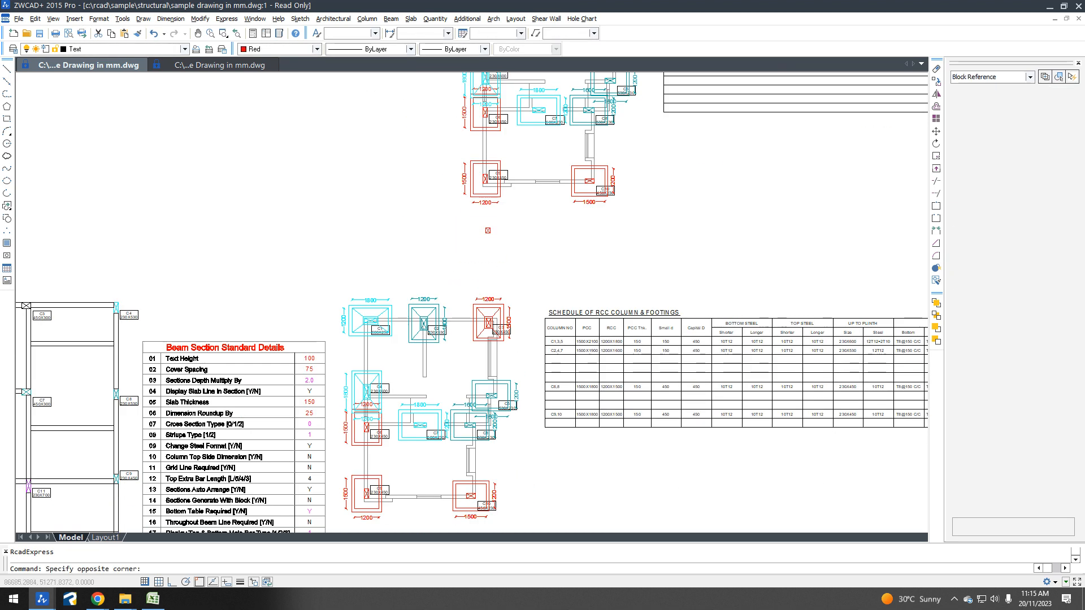
{"action": "key", "text": "Delete"}
{"action": "scroll", "coordinate": [423, 320], "scroll_direction": "up", "scroll_amount": 6}
{"action": "scroll", "coordinate": [423, 321], "scroll_direction": "down", "scroll_amount": 6}
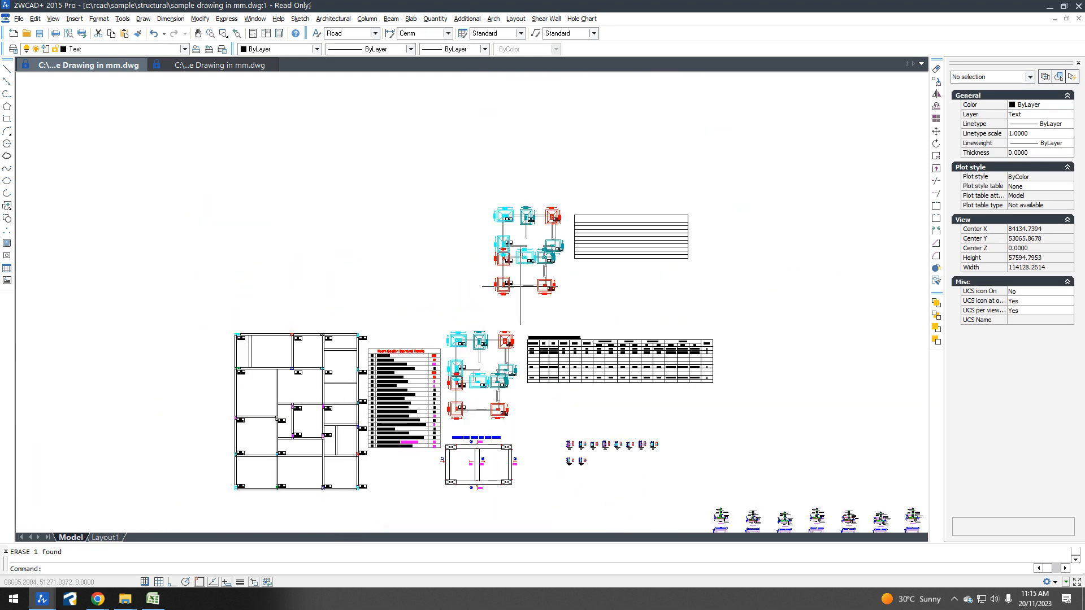
{"action": "type", "text": "on"}
{"action": "key", "text": "Return"}
{"action": "left_click", "coordinate": [738, 315]}
{"action": "key", "text": "Escape"}
Step: Run the footing display command on the lower small plan beside the schedule to clear its footings
{"action": "scroll", "coordinate": [502, 418], "scroll_direction": "up", "scroll_amount": 2}
{"action": "type", "text": "ft"}
{"action": "key", "text": "Return"}
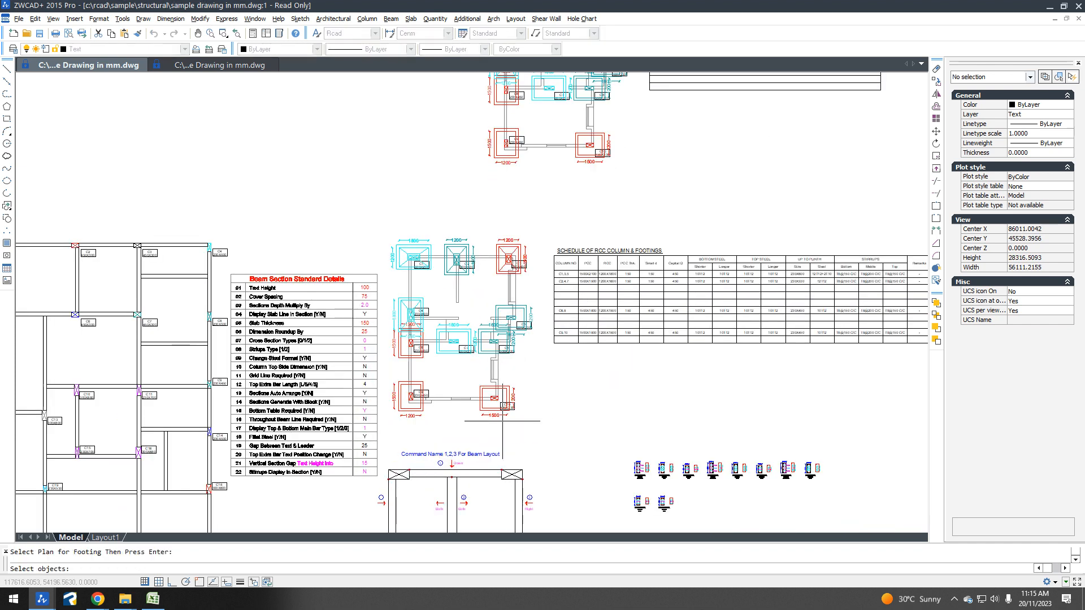
{"action": "left_click", "coordinate": [550, 432]}
{"action": "left_click", "coordinate": [376, 194]}
{"action": "key", "text": "Return"}
{"action": "key", "text": "Escape"}
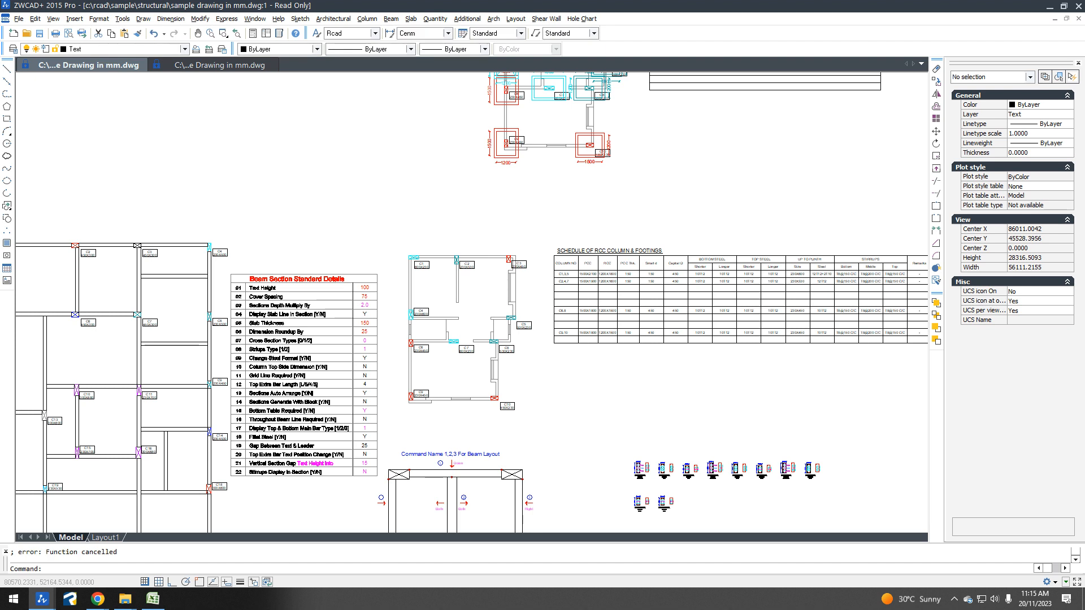
Step: Switch to full-screen view and submit Beam Info with ID B, text height 150, beam width 230 and beam depth 450
{"action": "scroll", "coordinate": [486, 288], "scroll_direction": "up", "scroll_amount": 1}
{"action": "scroll", "coordinate": [452, 242], "scroll_direction": "up", "scroll_amount": 1}
{"action": "key", "text": "ctrl+0"}
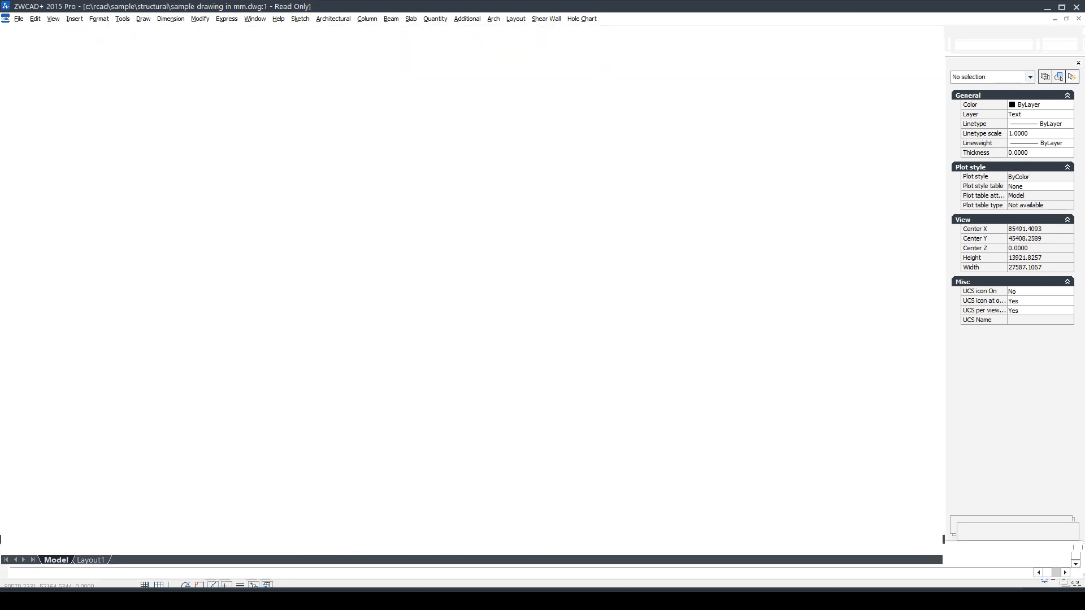
{"action": "left_click", "coordinate": [392, 20]}
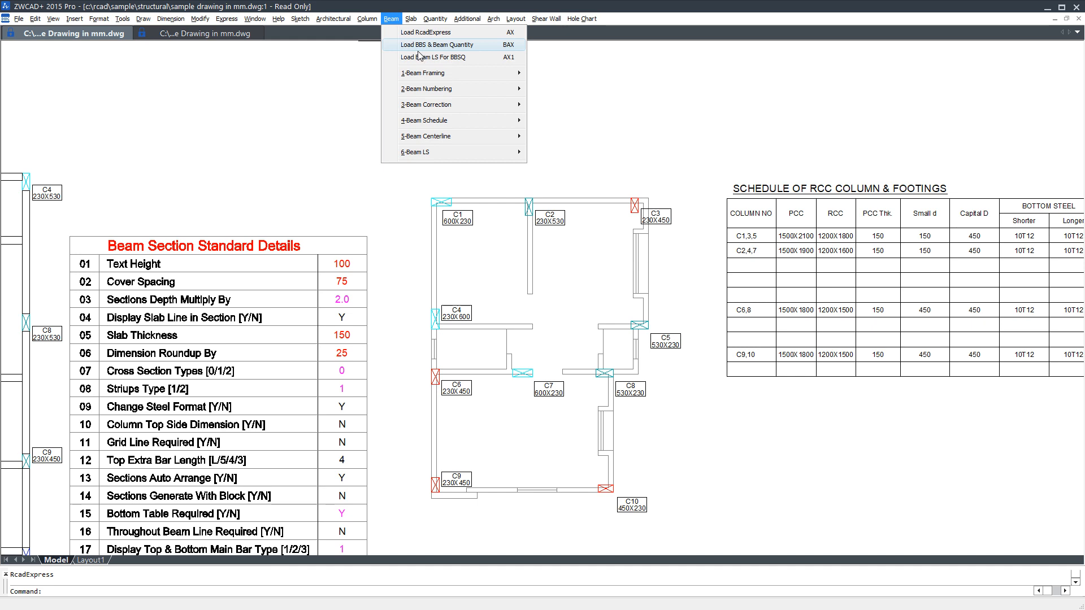
{"action": "mouse_move", "coordinate": [425, 80]}
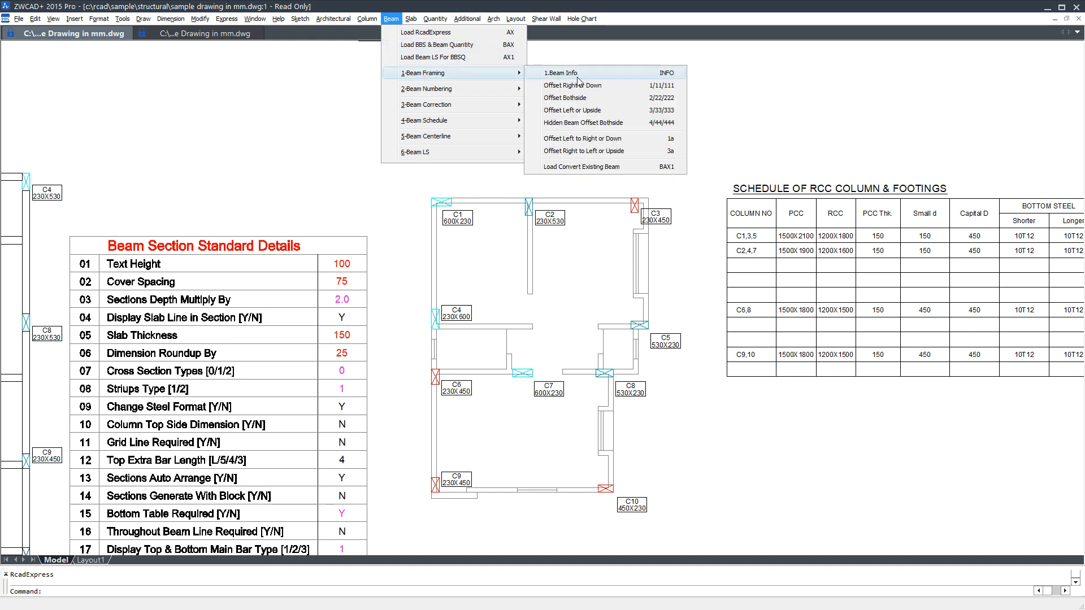
{"action": "left_click", "coordinate": [559, 74]}
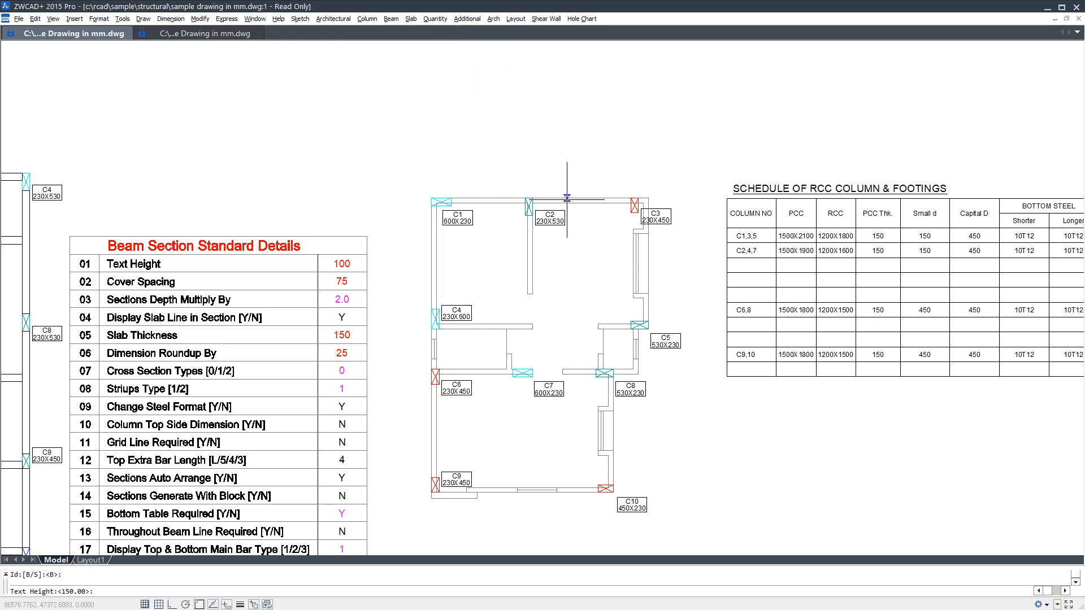
{"action": "key", "text": "Return"}
{"action": "key", "text": "Return"}
{"action": "key", "text": "Return"}
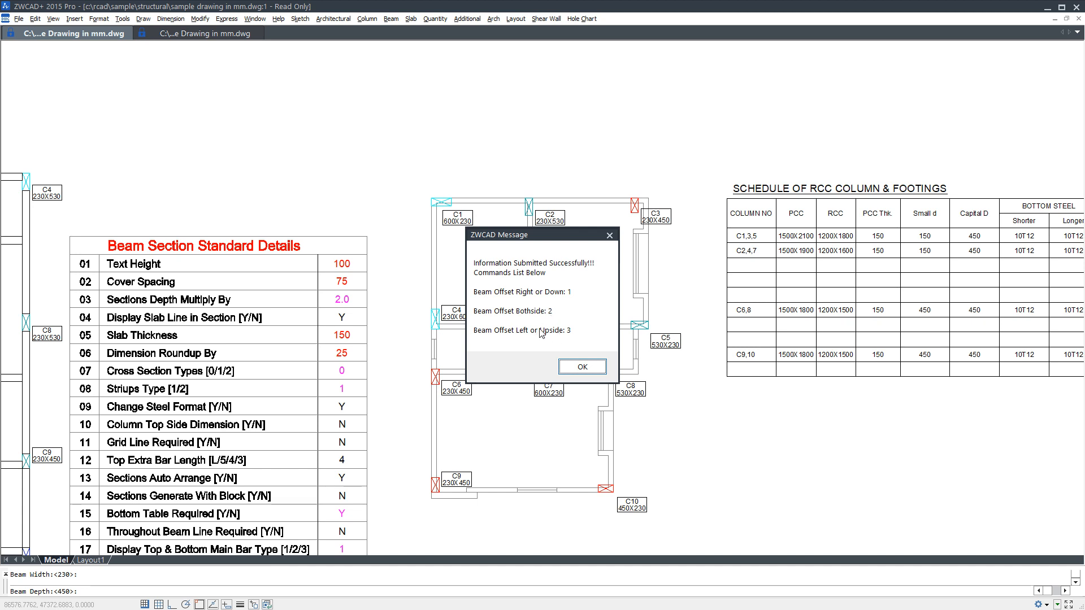
{"action": "left_click", "coordinate": [581, 366]}
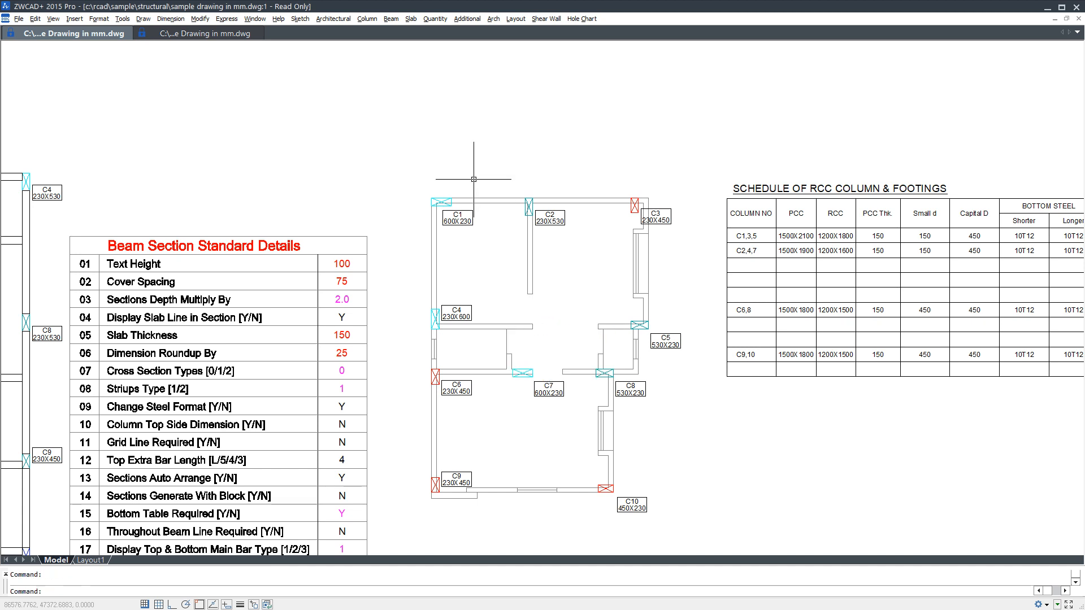
{"action": "scroll", "coordinate": [526, 240], "scroll_direction": "up", "scroll_amount": 2}
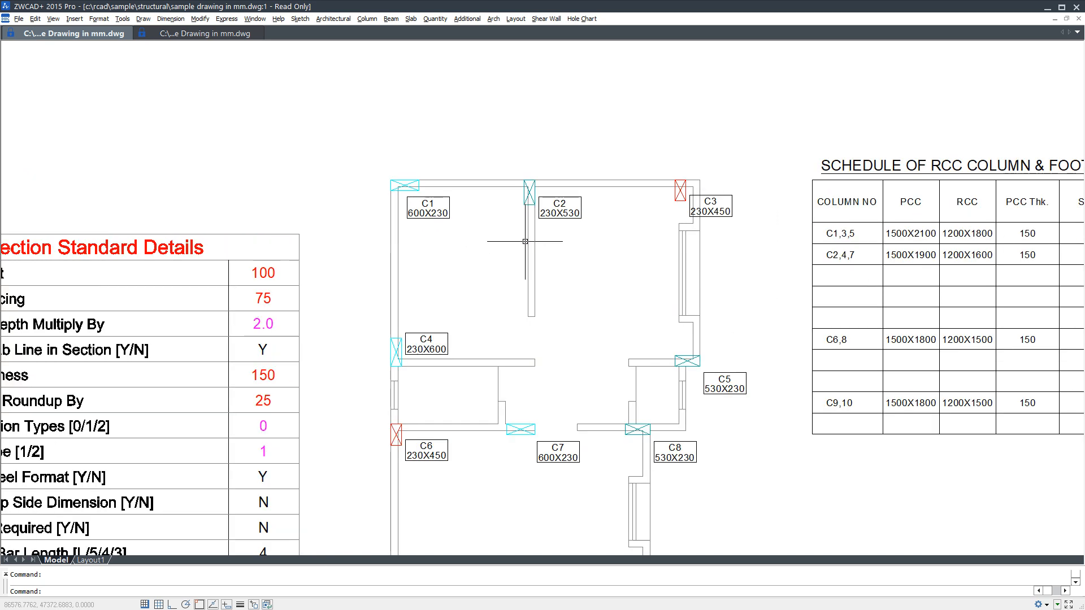
Step: Draw two beams with Offset Right or Down between the three columns along the small plan's top edge, starting at number 1
{"action": "left_click", "coordinate": [391, 19]}
{"action": "mouse_move", "coordinate": [424, 80]}
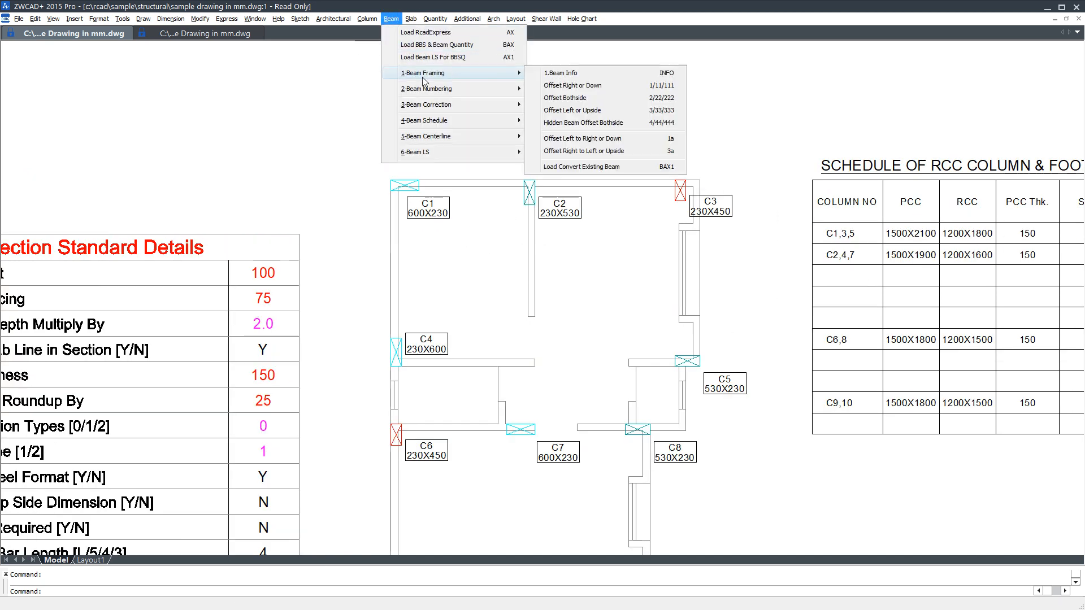
{"action": "left_click", "coordinate": [625, 86]}
{"action": "key", "text": "Return"}
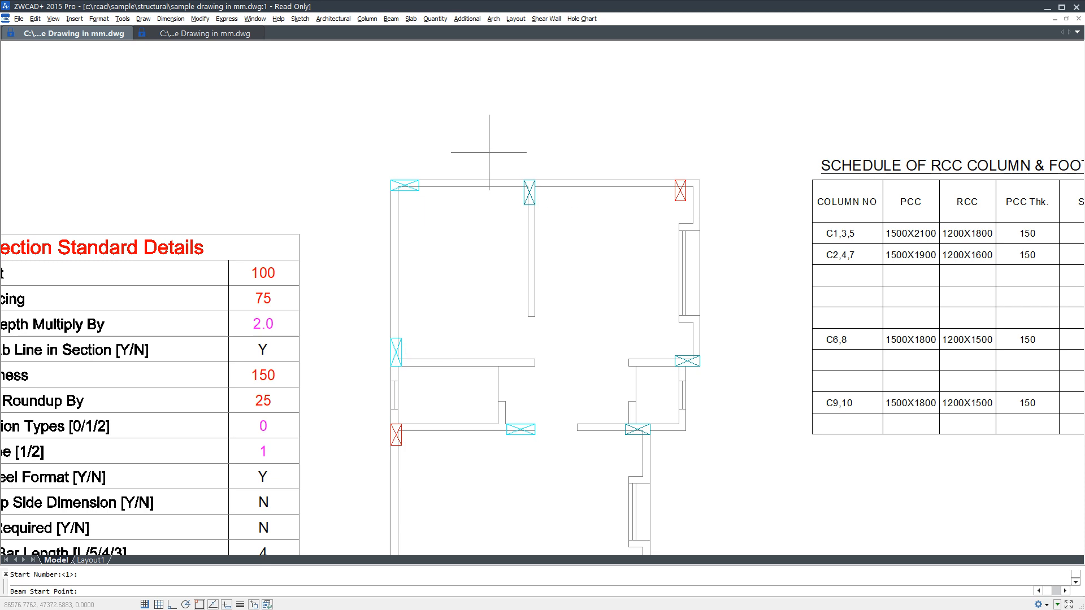
{"action": "left_click", "coordinate": [418, 179]}
{"action": "left_click", "coordinate": [527, 179]}
{"action": "left_click", "coordinate": [675, 180]}
Step: Draw three vertical beams between the four columns down the outer left wall of the small plan
{"action": "left_click", "coordinate": [390, 193]}
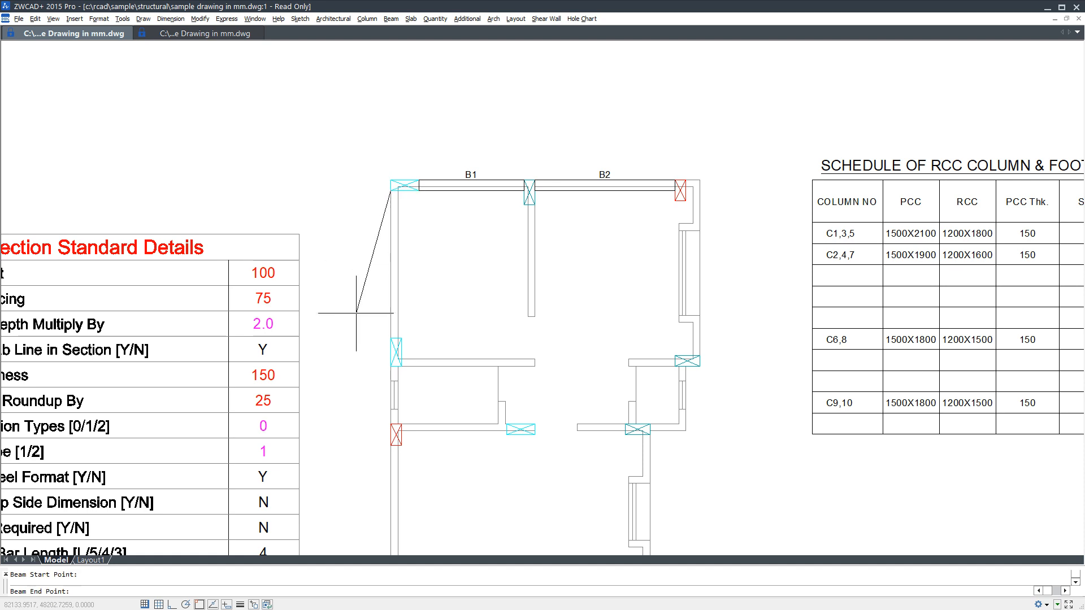
{"action": "left_click", "coordinate": [390, 337]}
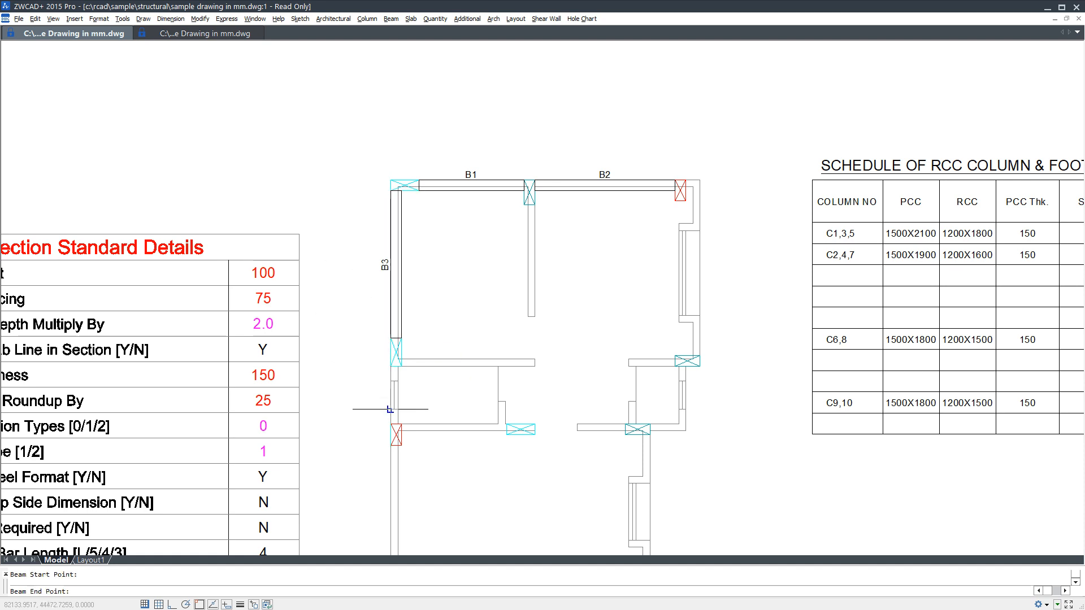
{"action": "left_click", "coordinate": [390, 438]}
{"action": "middle_click_drag", "start_coordinate": [390, 437], "coordinate": [383, 336]}
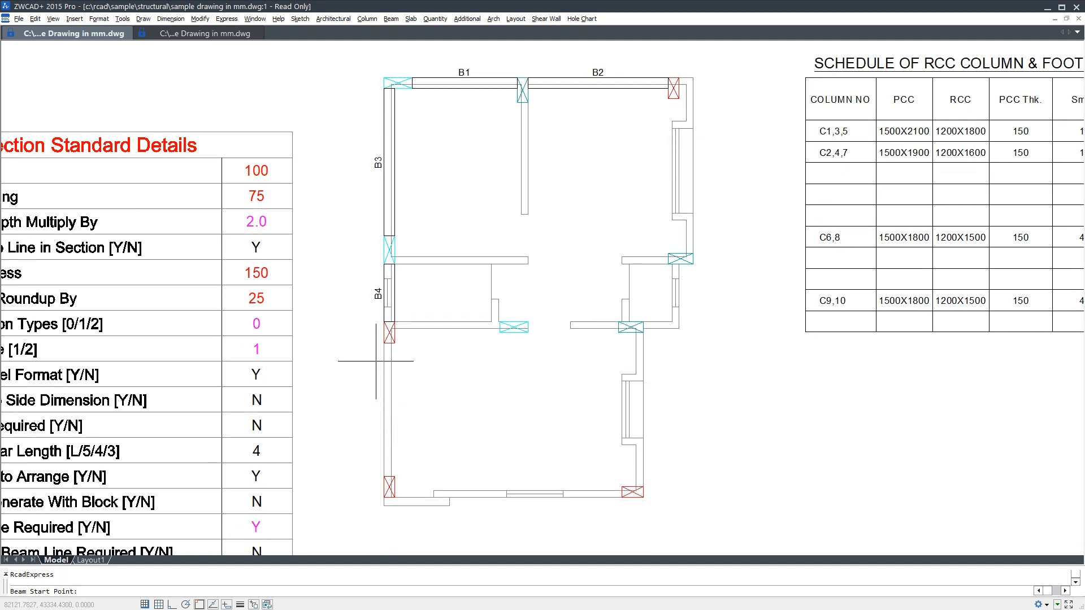
{"action": "left_click", "coordinate": [383, 344]}
{"action": "left_click", "coordinate": [384, 477]}
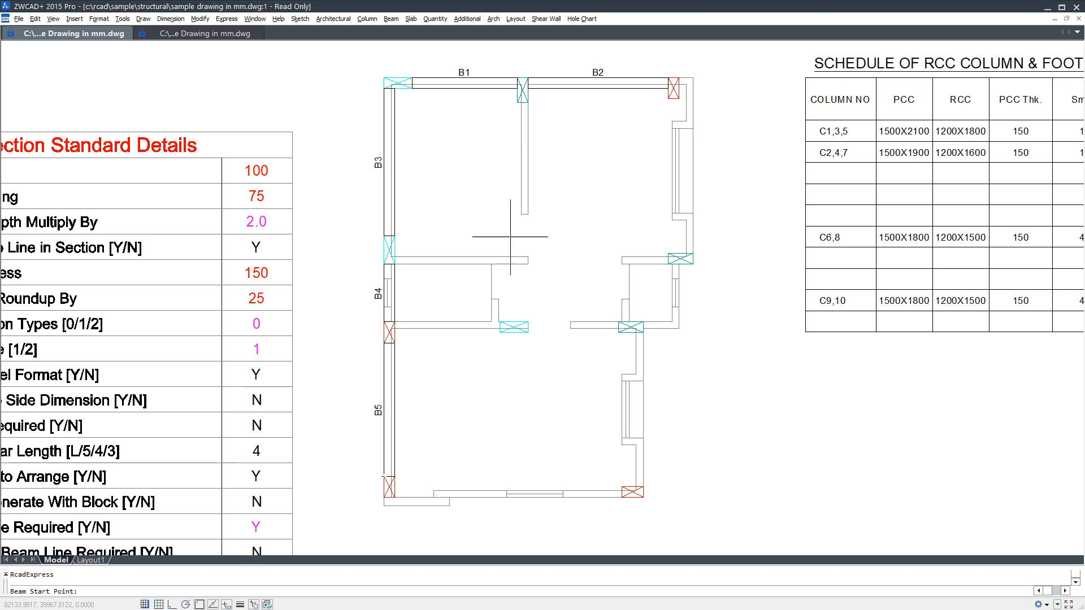
Step: Draw two horizontal beams joining the three columns along the wall above the large lower room, and end the command
{"action": "scroll", "coordinate": [405, 334], "scroll_direction": "up", "scroll_amount": 3}
{"action": "left_click", "coordinate": [386, 311]}
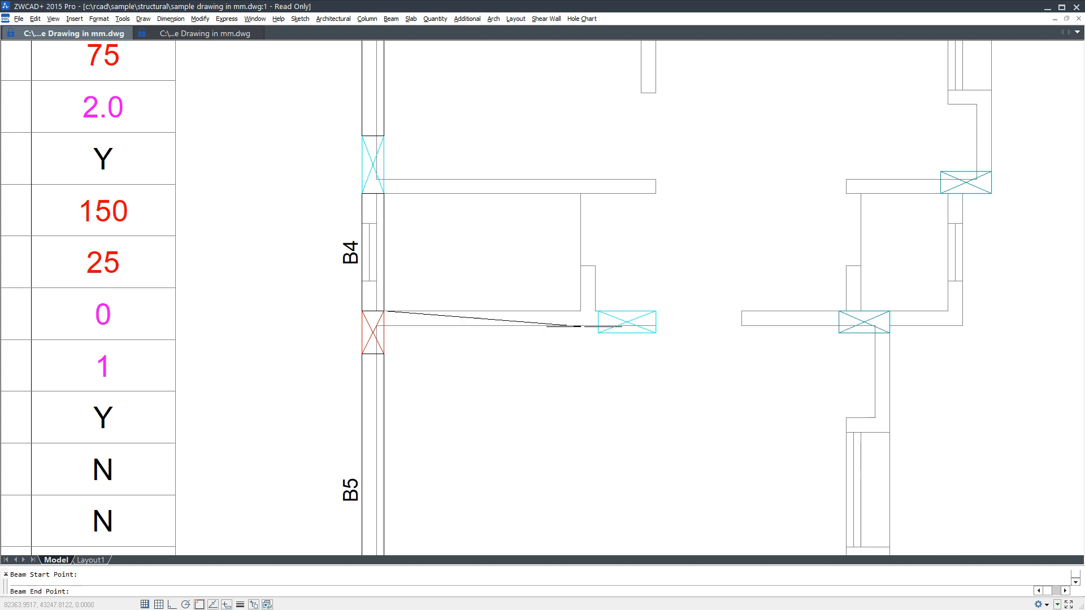
{"action": "scroll", "coordinate": [598, 312], "scroll_direction": "up", "scroll_amount": 3}
{"action": "left_click", "coordinate": [595, 310]}
{"action": "scroll", "coordinate": [594, 310], "scroll_direction": "down", "scroll_amount": 2}
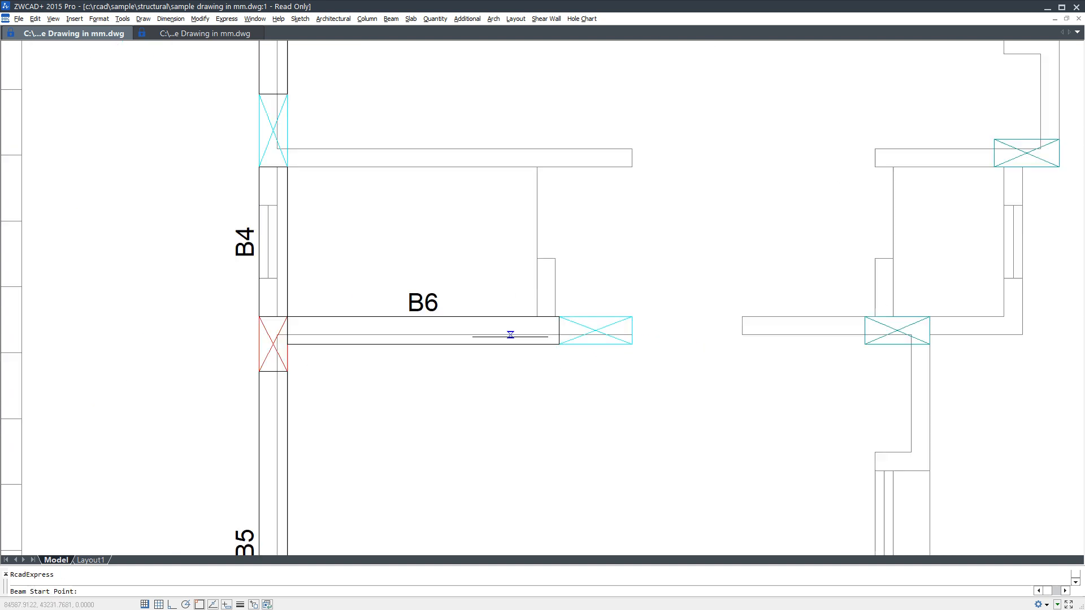
{"action": "left_click", "coordinate": [631, 317]}
{"action": "left_click", "coordinate": [865, 317]}
{"action": "scroll", "coordinate": [562, 358], "scroll_direction": "down", "scroll_amount": 4}
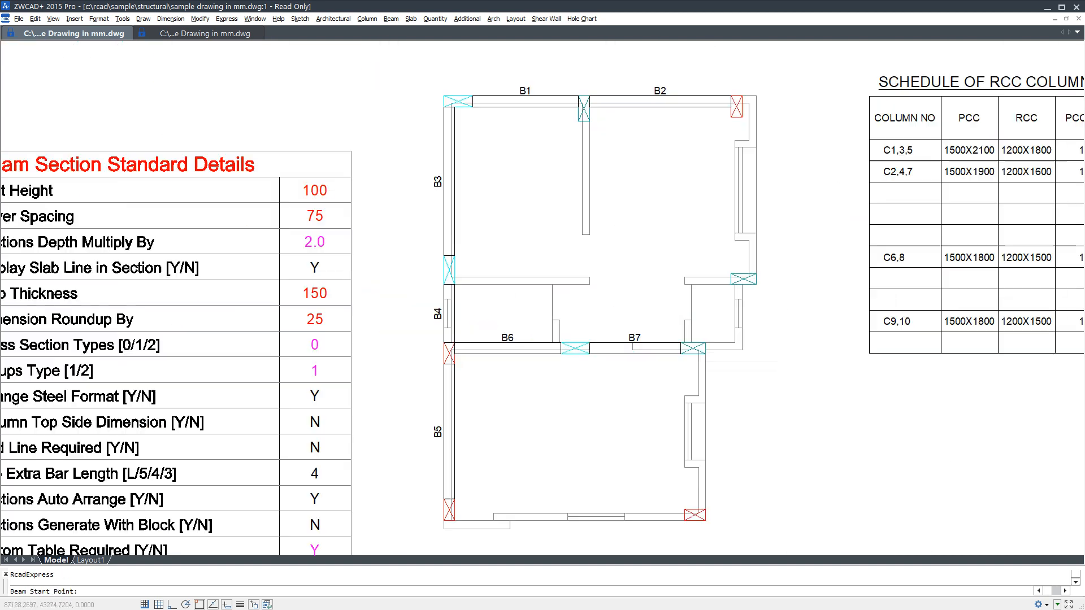
{"action": "key", "text": "Escape"}
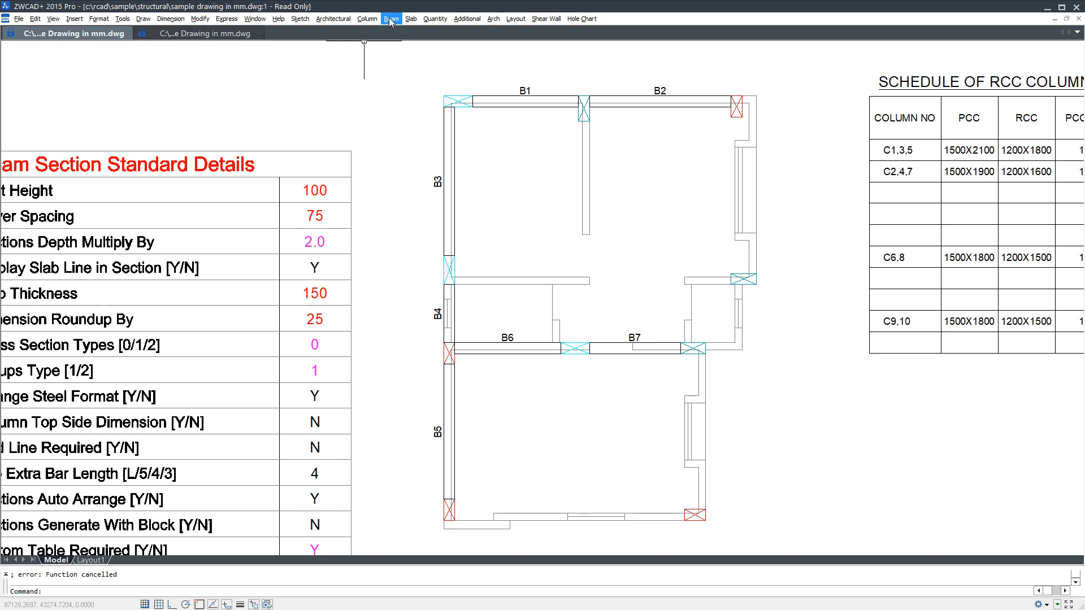
Step: Draw a horizontal beam with Offset Left or Upside, starting at number 8, between the two columns below the upper rooms
{"action": "left_click", "coordinate": [391, 19]}
{"action": "mouse_move", "coordinate": [419, 79]}
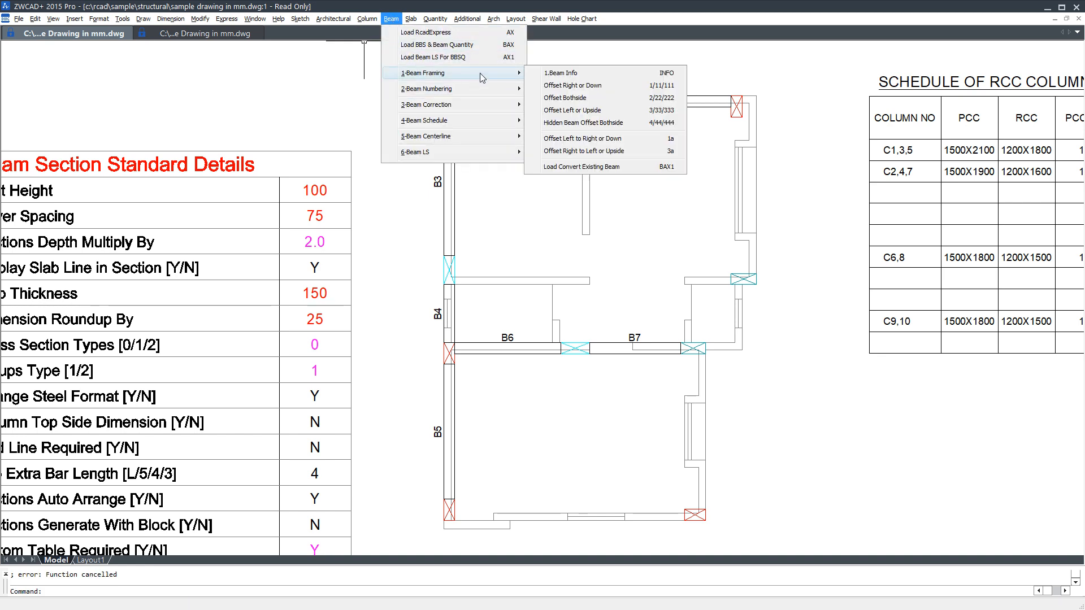
{"action": "left_click", "coordinate": [658, 111]}
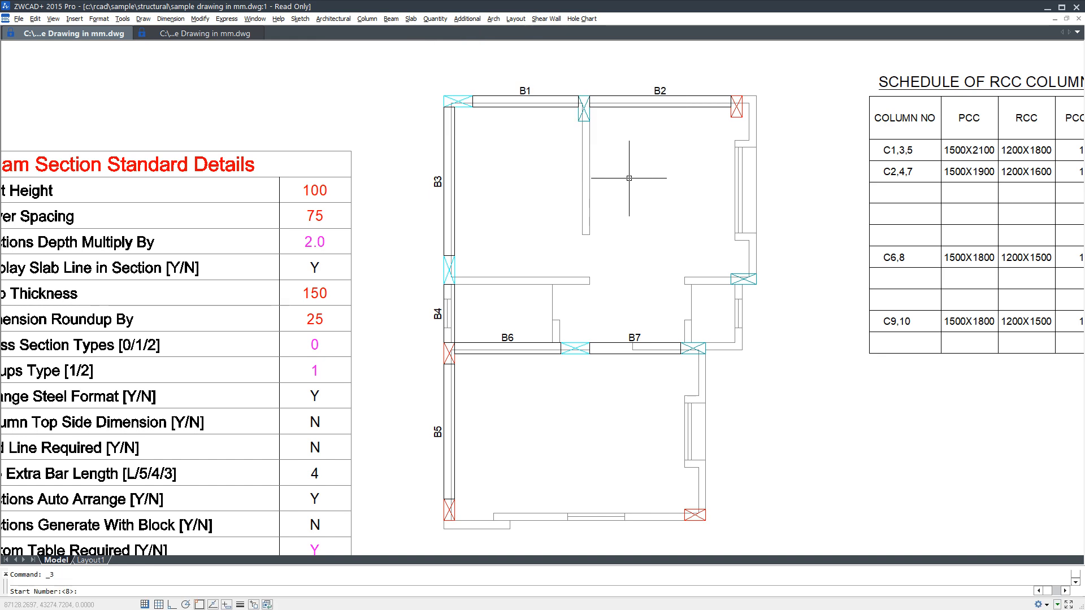
{"action": "key", "text": "Return"}
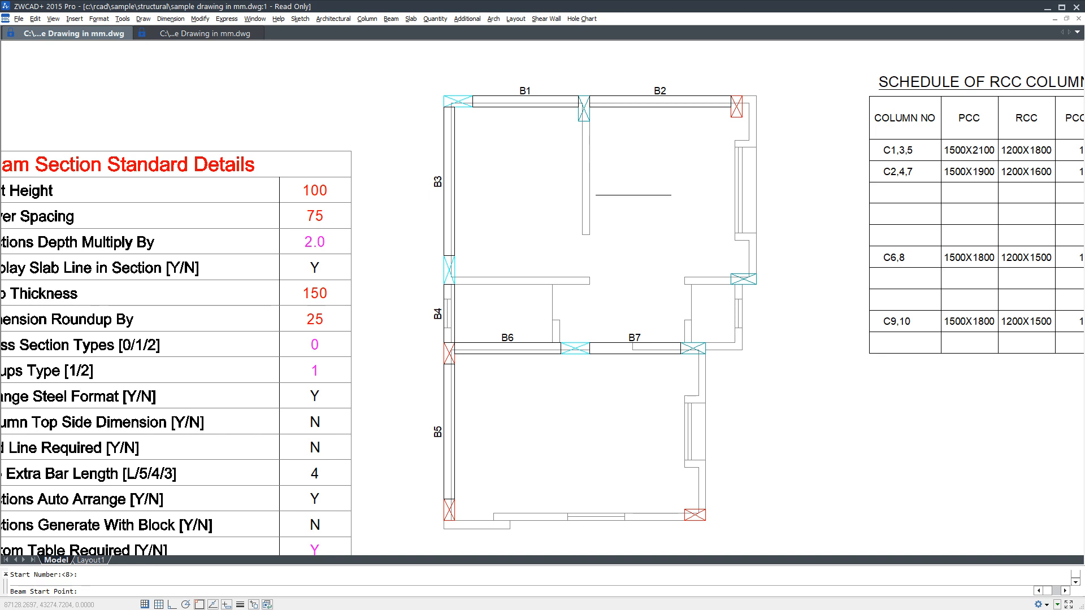
{"action": "scroll", "coordinate": [684, 285], "scroll_direction": "up", "scroll_amount": 2}
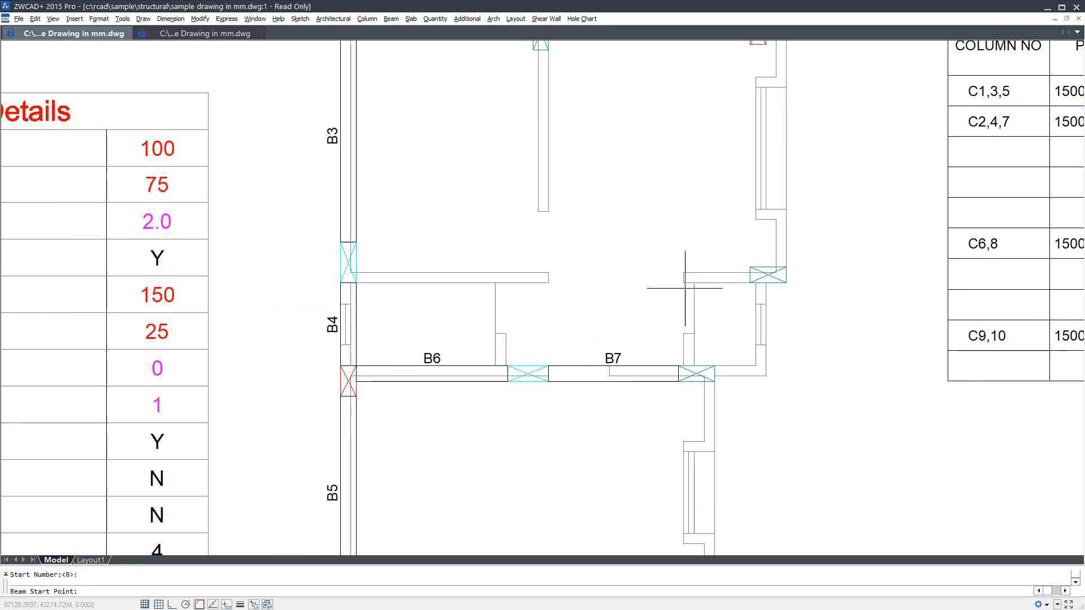
{"action": "left_click", "coordinate": [724, 284]}
{"action": "left_click", "coordinate": [355, 283]}
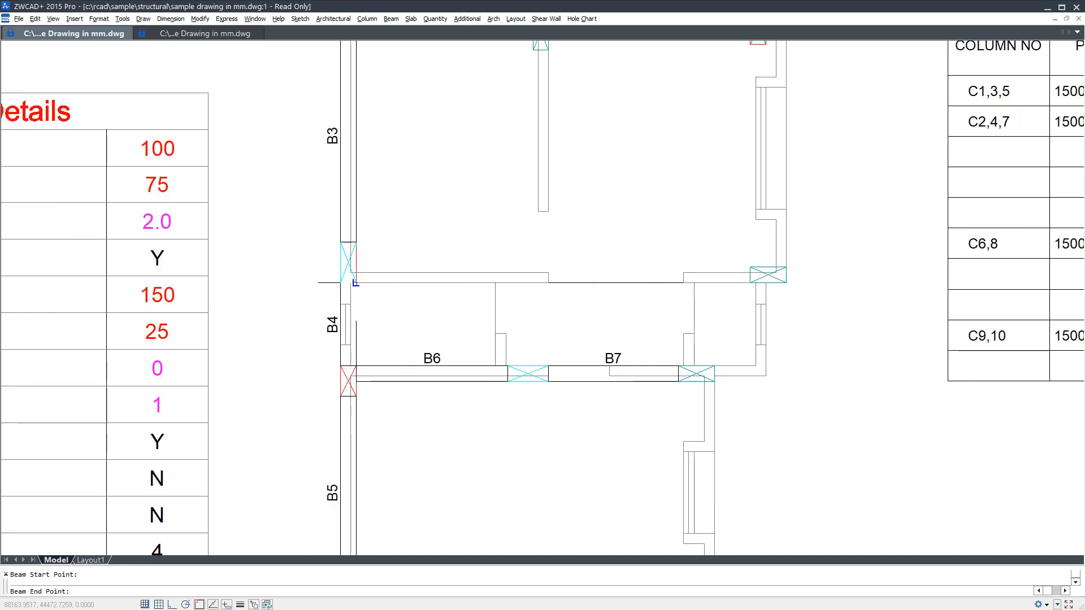
{"action": "scroll", "coordinate": [610, 272], "scroll_direction": "down", "scroll_amount": 2}
Step: Draw vertical beams from the top middle and top right columns down to the horizontal line below the upper rooms
{"action": "left_click", "coordinate": [572, 133]}
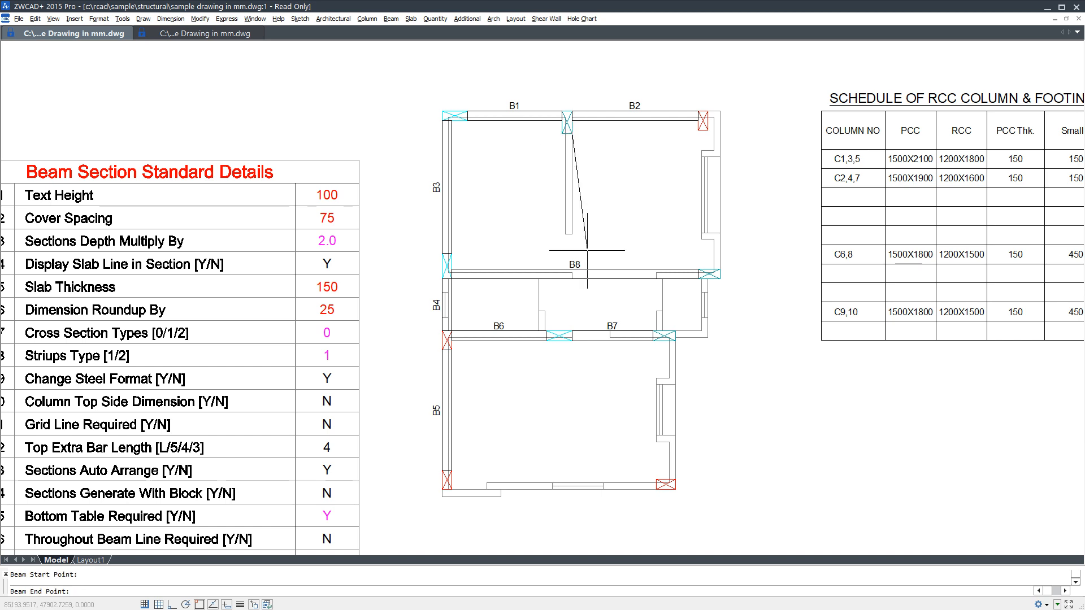
{"action": "left_click", "coordinate": [569, 269]}
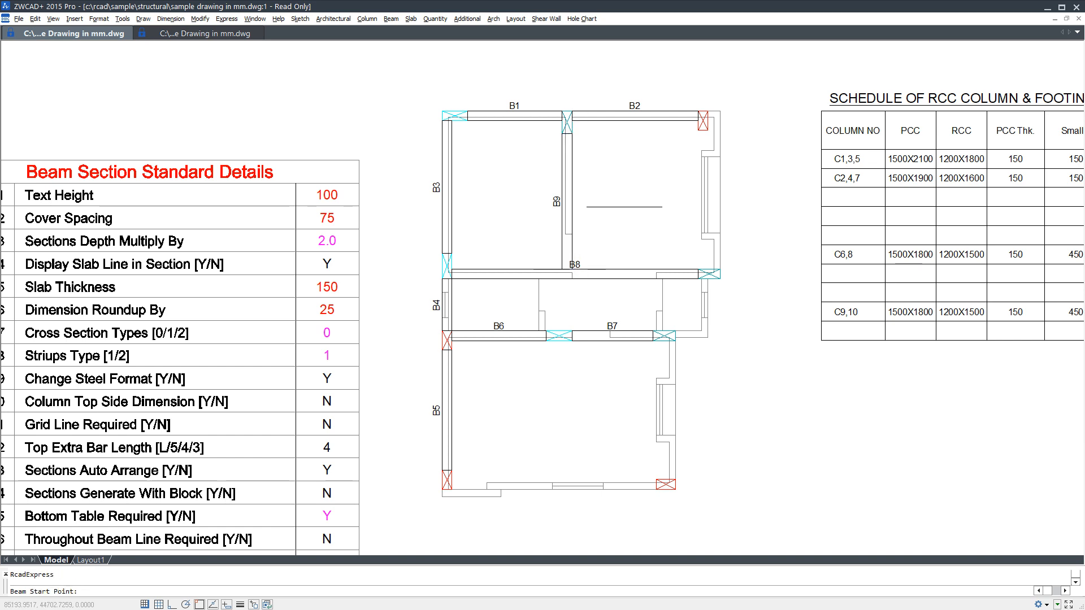
{"action": "scroll", "coordinate": [706, 133], "scroll_direction": "up", "scroll_amount": 3}
{"action": "left_click", "coordinate": [703, 125]}
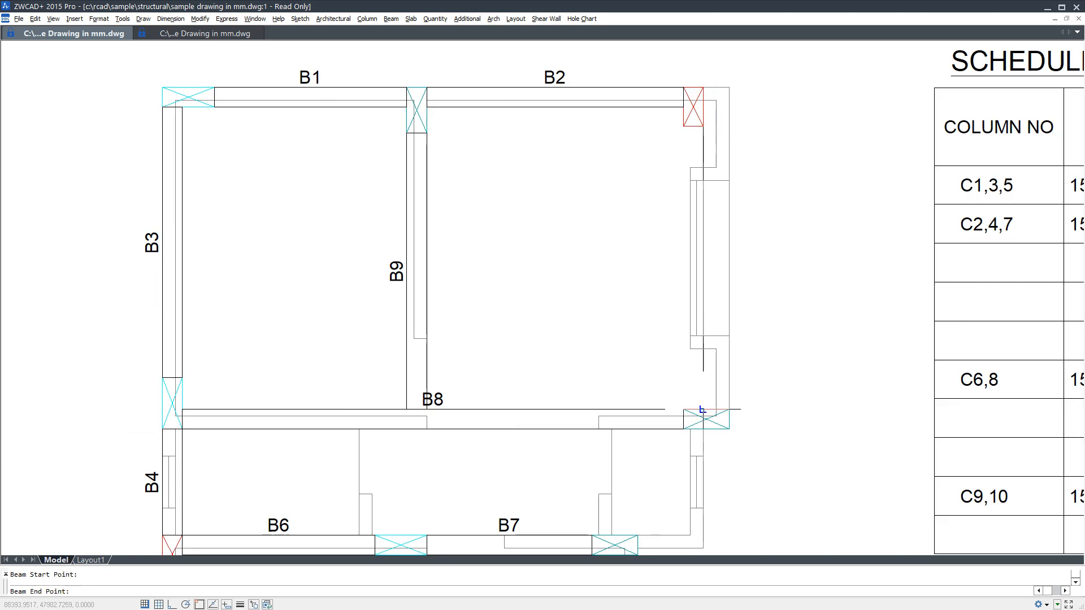
{"action": "left_click", "coordinate": [702, 409]}
{"action": "scroll", "coordinate": [705, 304], "scroll_direction": "down", "scroll_amount": 4}
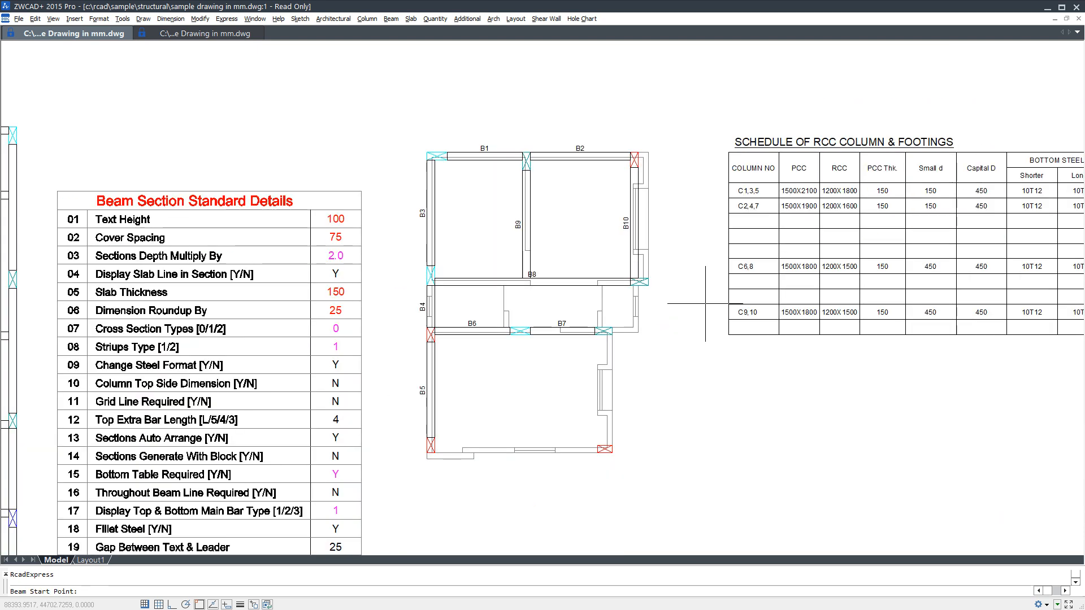
Step: Draw beams along the right side and the bottom edge of the large lower room, between its corner columns
{"action": "scroll", "coordinate": [635, 375], "scroll_direction": "up", "scroll_amount": 2}
{"action": "left_click", "coordinate": [604, 316]}
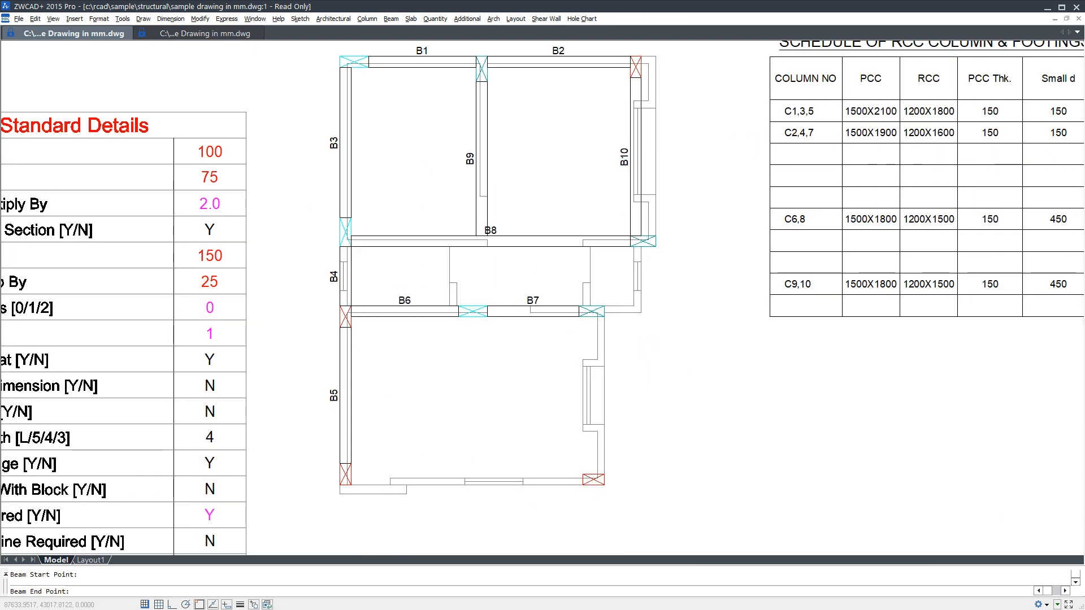
{"action": "left_click", "coordinate": [604, 480]}
{"action": "left_click", "coordinate": [582, 485]}
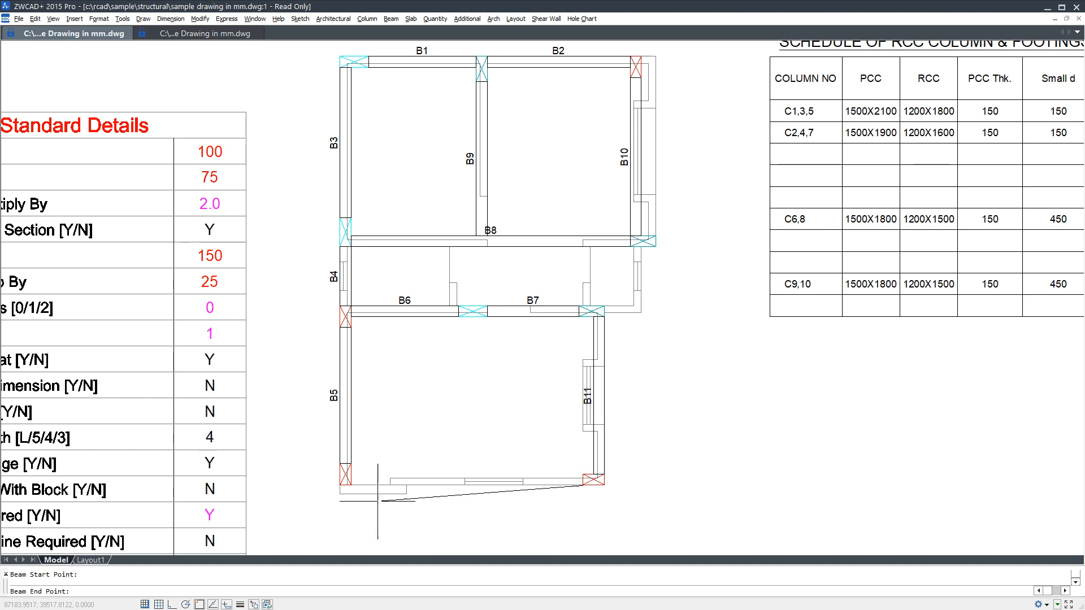
{"action": "left_click", "coordinate": [349, 485]}
{"action": "scroll", "coordinate": [621, 354], "scroll_direction": "down", "scroll_amount": 3}
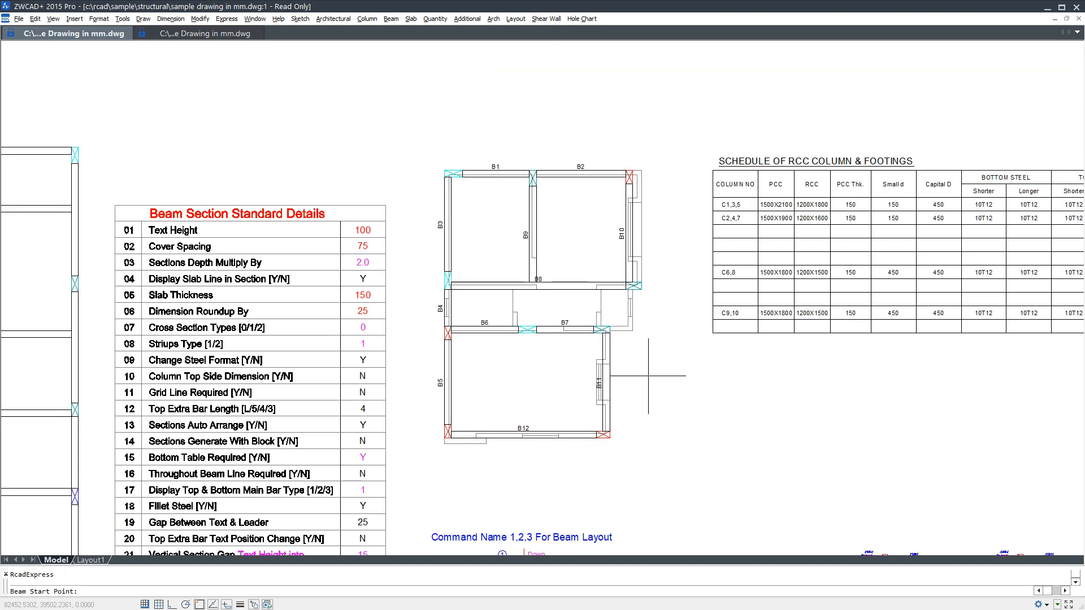
Step: Draw two short vertical cross beams between the plan's two middle horizontal beam lines, and end the command
{"action": "scroll", "coordinate": [606, 325], "scroll_direction": "up", "scroll_amount": 9}
{"action": "left_click", "coordinate": [582, 335]}
{"action": "left_click", "coordinate": [582, 182]}
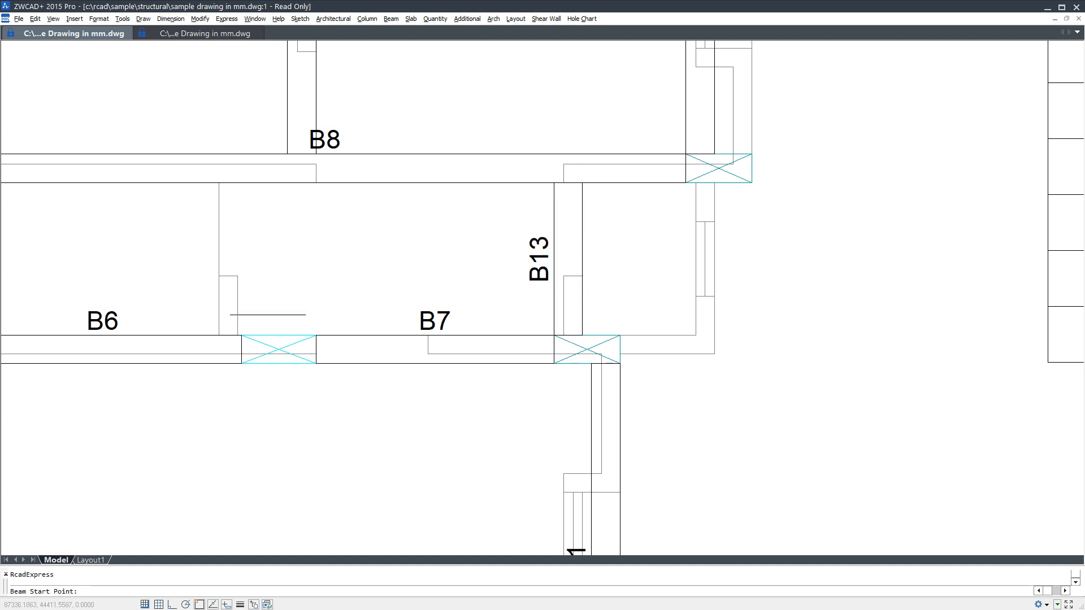
{"action": "left_click", "coordinate": [234, 333]}
{"action": "left_click", "coordinate": [235, 182]}
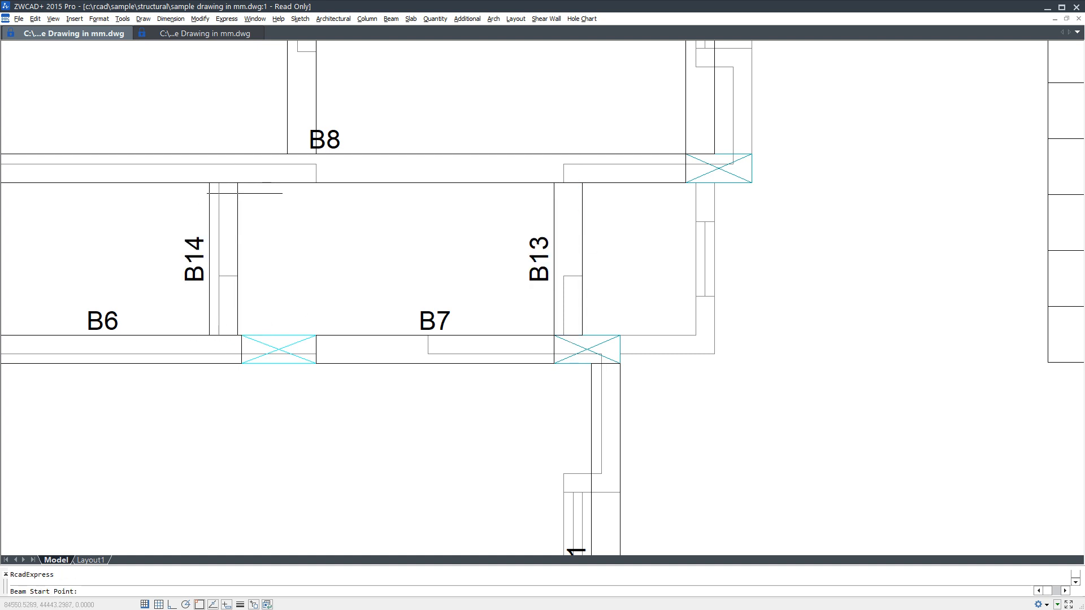
{"action": "scroll", "coordinate": [471, 274], "scroll_direction": "down", "scroll_amount": 6}
{"action": "scroll", "coordinate": [514, 290], "scroll_direction": "down", "scroll_amount": 2}
{"action": "key", "text": "Escape"}
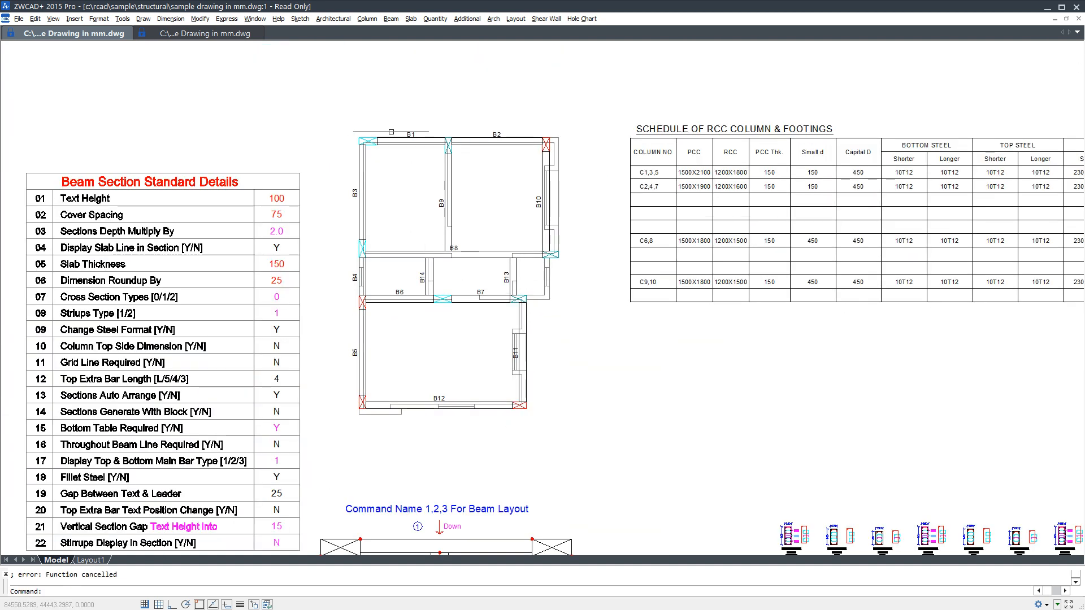
Step: Run Auto Beam Numbering on the whole small plan with ID B, start number 1 and text height 200
{"action": "left_click", "coordinate": [391, 19]}
{"action": "mouse_move", "coordinate": [435, 94]}
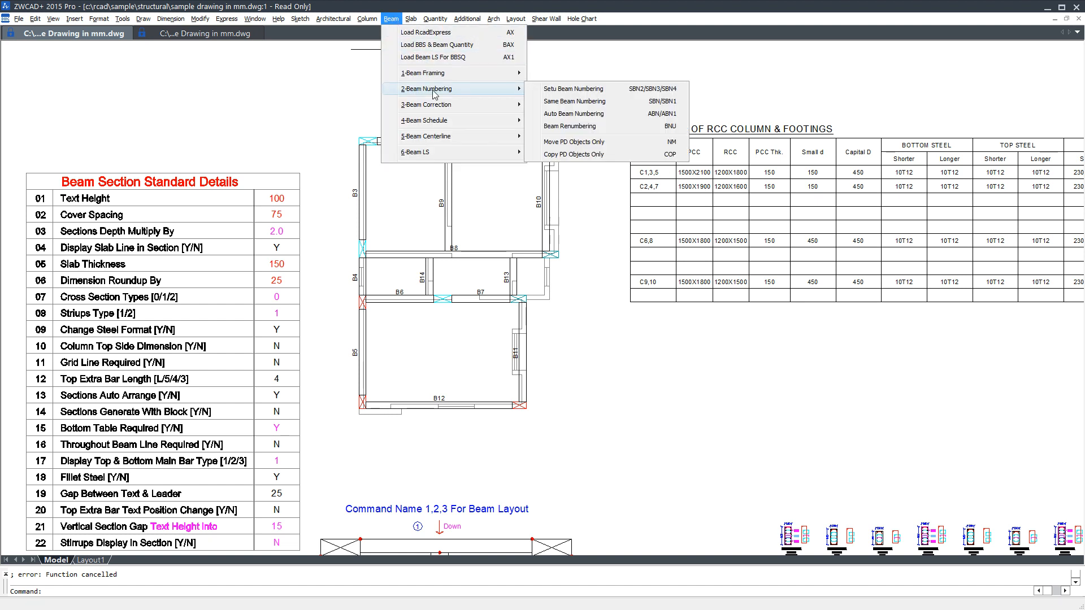
{"action": "left_click", "coordinate": [611, 117]}
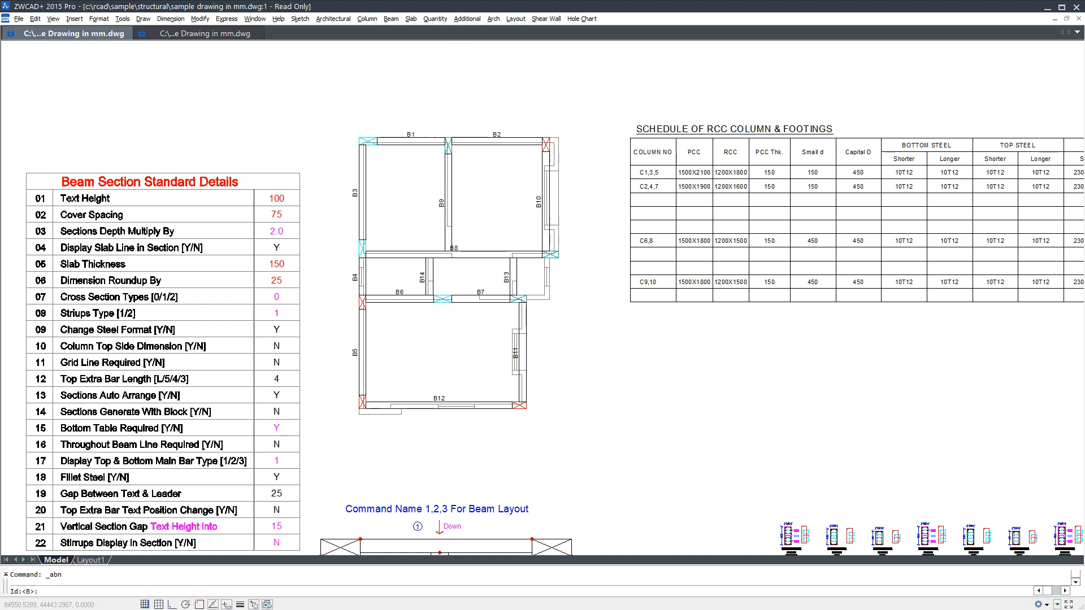
{"action": "key", "text": "Return"}
{"action": "key", "text": "Return"}
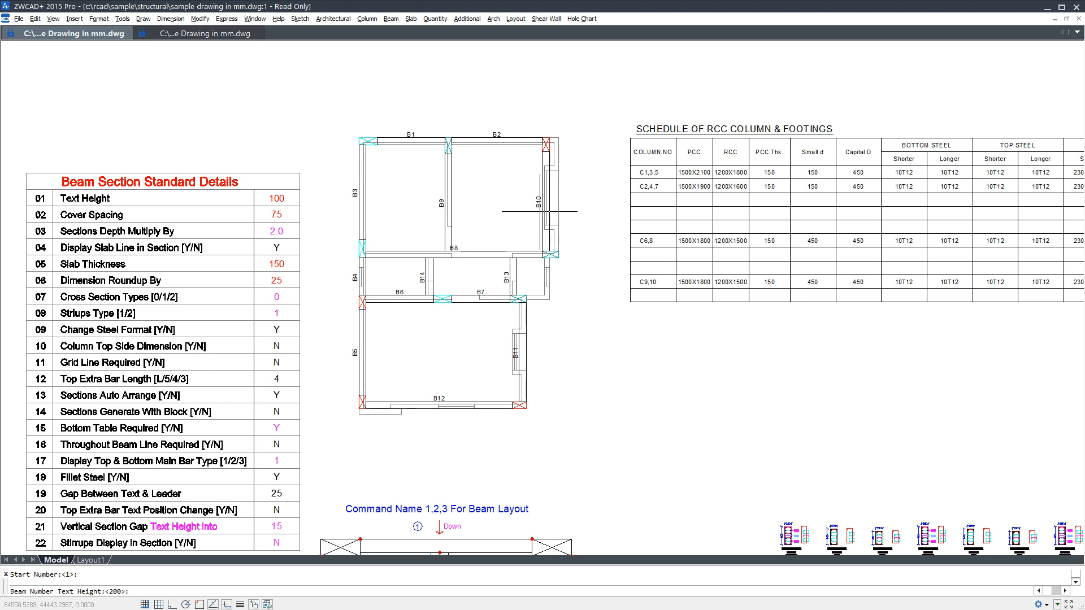
{"action": "key", "text": "Return"}
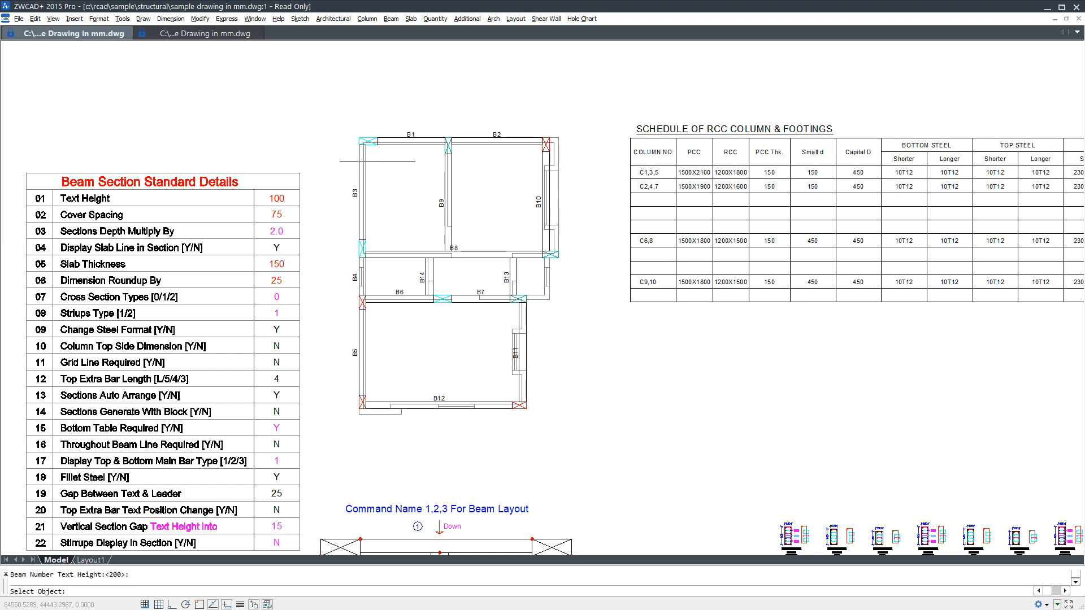
{"action": "left_click", "coordinate": [336, 119]}
{"action": "left_click", "coordinate": [577, 430]}
{"action": "key", "text": "Return"}
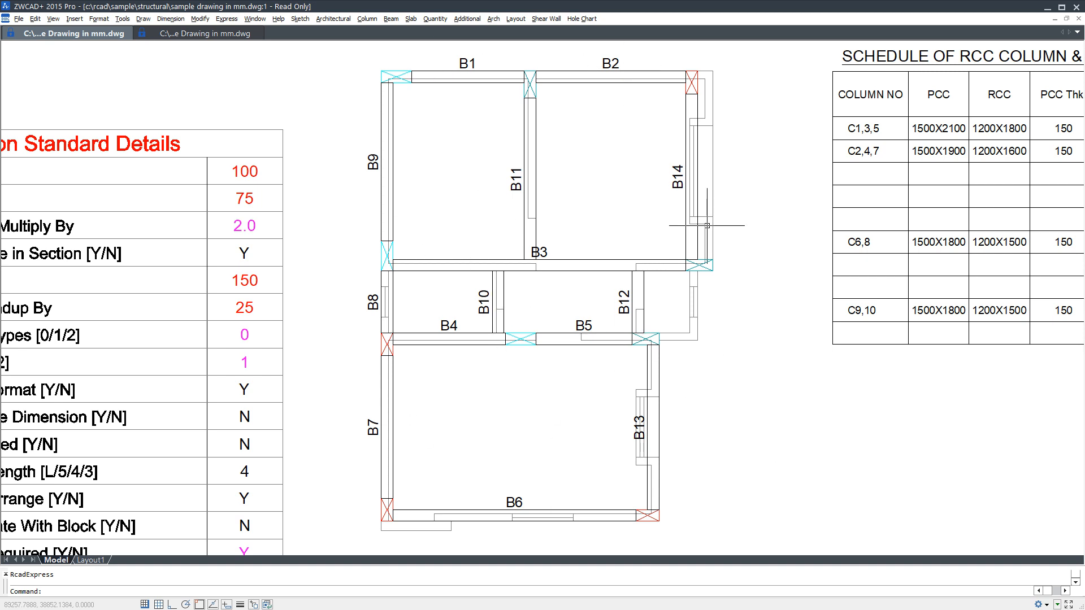
Step: Run Auto Beam Numbering on the large framing plan beside the beam section details table, using ID B
{"action": "scroll", "coordinate": [671, 219], "scroll_direction": "down", "scroll_amount": 5}
{"action": "key", "text": "Return"}
{"action": "key", "text": "Return"}
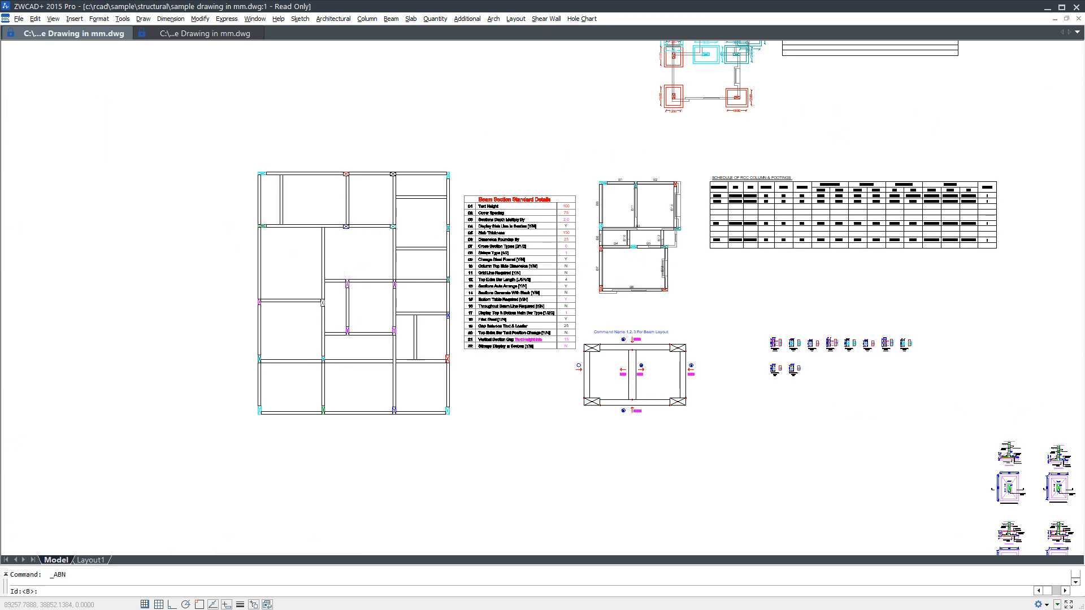
{"action": "key", "text": "Return"}
{"action": "key", "text": "Return"}
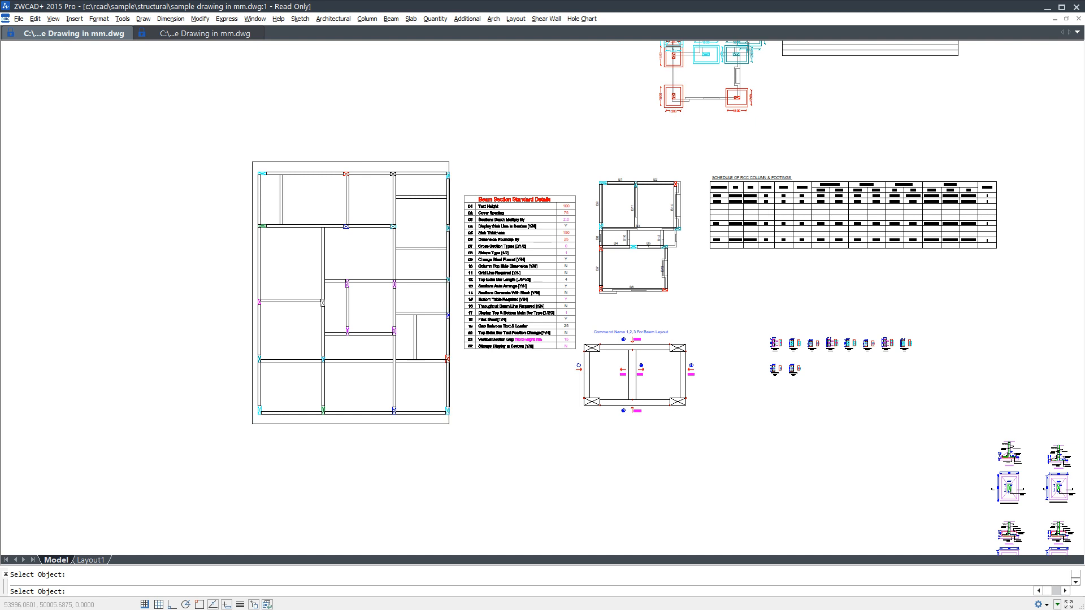
{"action": "left_click", "coordinate": [447, 317]}
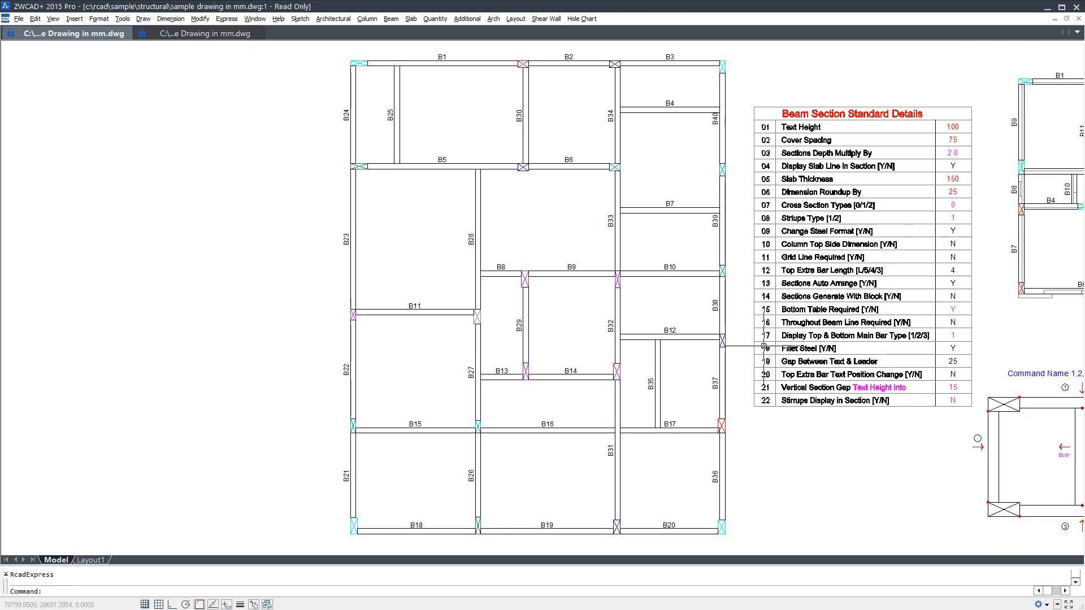
Step: Move the schedule of RCC column and footings upward and to the right, clear of the small plan
{"action": "mouse_move", "coordinate": [764, 346]}
{"action": "middle_mouse_down"}
{"action": "mouse_move", "coordinate": [574, 379]}
{"action": "mouse_move", "coordinate": [170, 421]}
{"action": "middle_mouse_up"}
{"action": "scroll", "coordinate": [402, 343], "scroll_direction": "down", "scroll_amount": 2}
{"action": "left_click", "coordinate": [531, 196]}
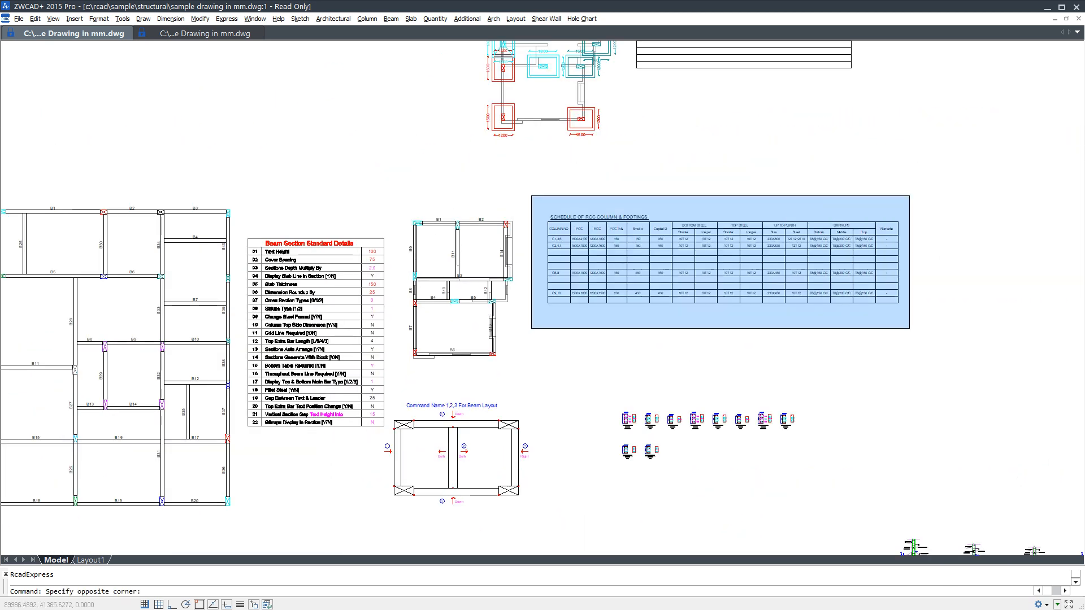
{"action": "left_click", "coordinate": [907, 311]}
{"action": "type", "text": "m"}
{"action": "key", "text": "Return"}
{"action": "left_click", "coordinate": [764, 253]}
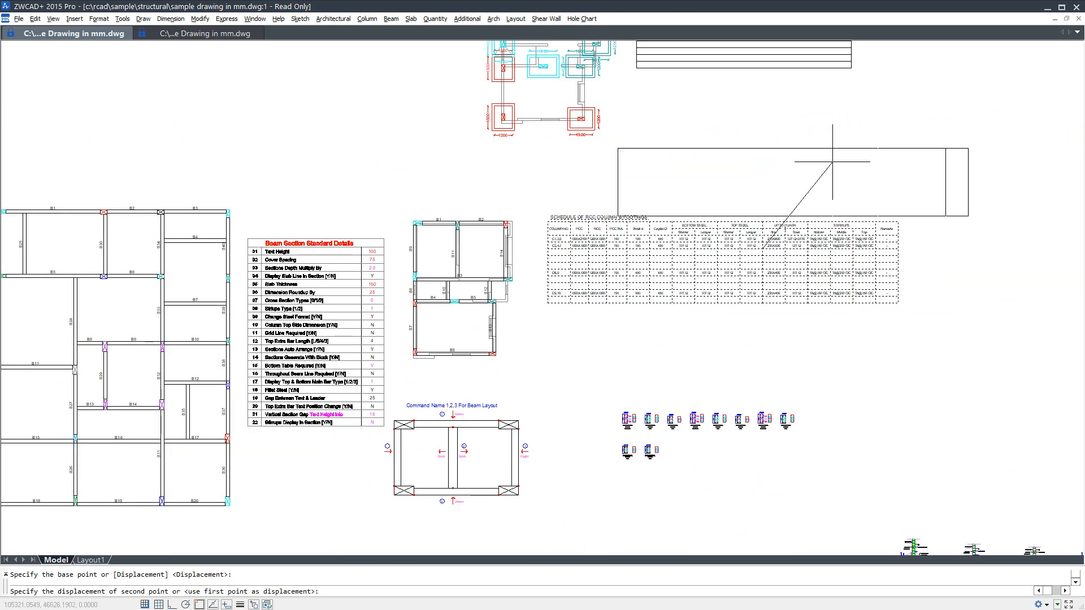
{"action": "left_click", "coordinate": [865, 135]}
Step: Use Move PD Objects Only with Ortho on to shift the small plan's columns and beams horizontally right, off the architectural walls
{"action": "scroll", "coordinate": [526, 287], "scroll_direction": "up", "scroll_amount": 2}
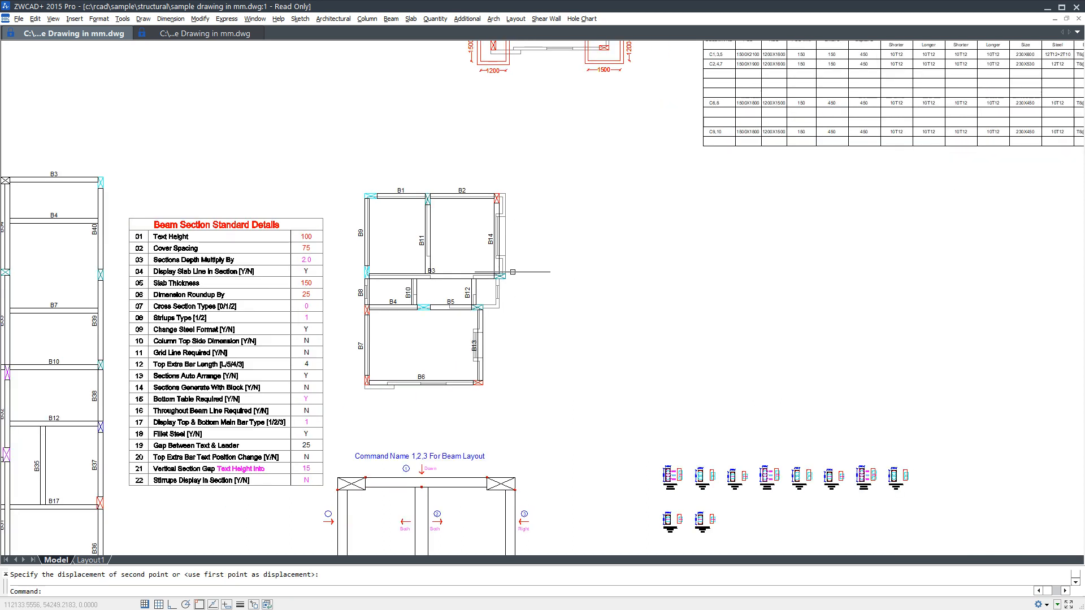
{"action": "scroll", "coordinate": [513, 283], "scroll_direction": "up", "scroll_amount": 2}
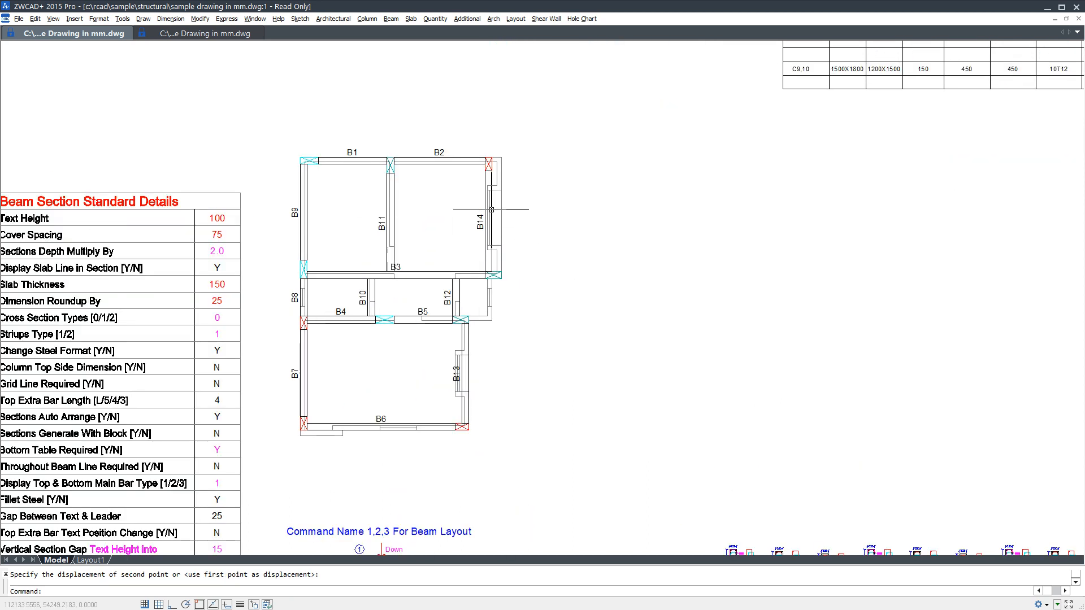
{"action": "left_click", "coordinate": [391, 19]}
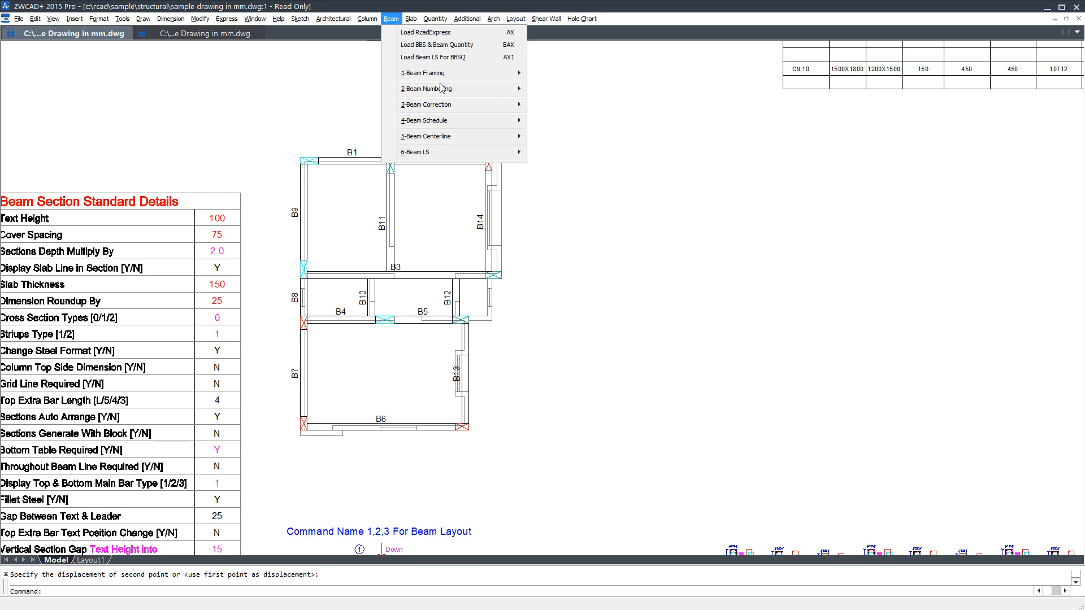
{"action": "mouse_move", "coordinate": [443, 90]}
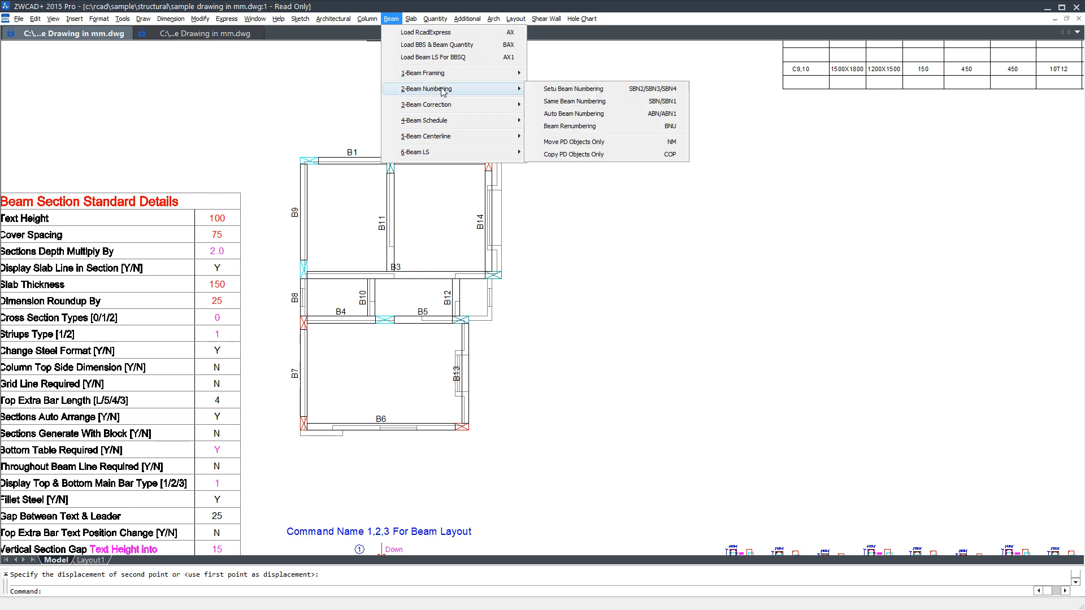
{"action": "left_click", "coordinate": [654, 143]}
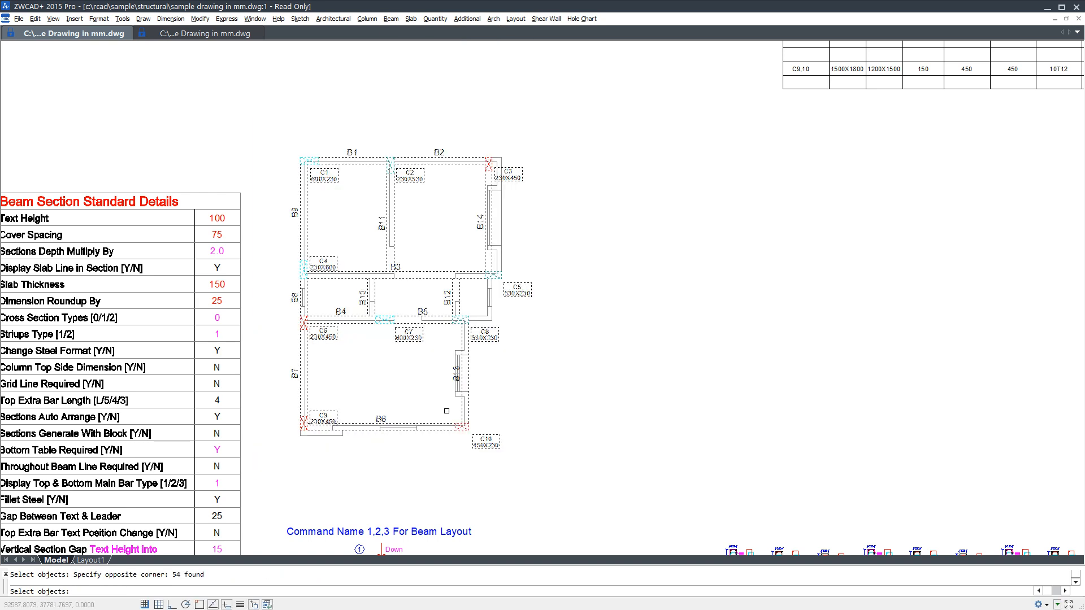
{"action": "left_click", "coordinate": [394, 384]}
{"action": "key", "text": "F8"}
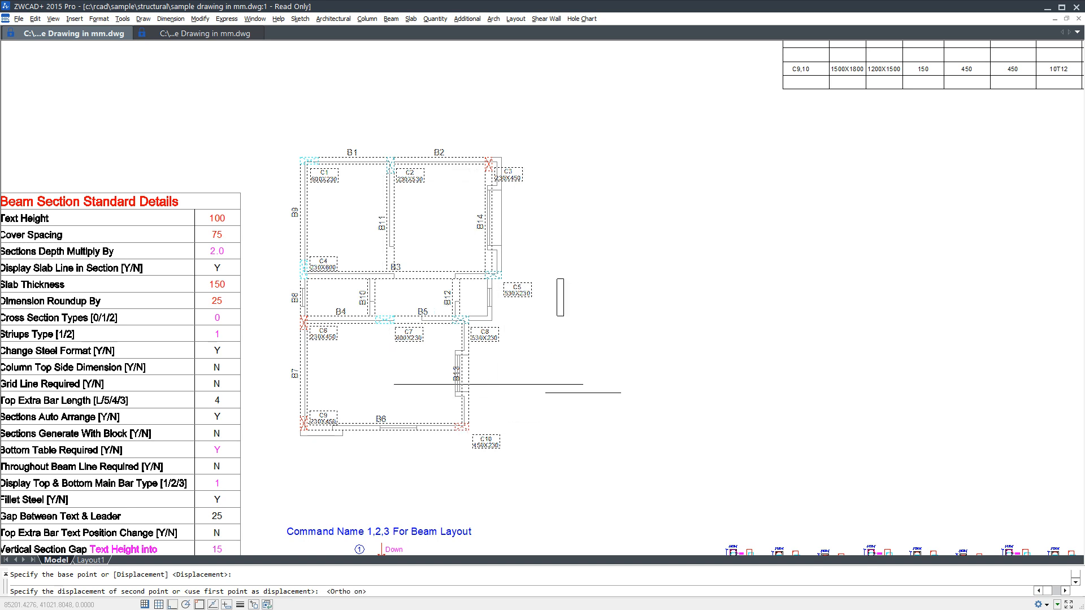
{"action": "left_click", "coordinate": [661, 386]}
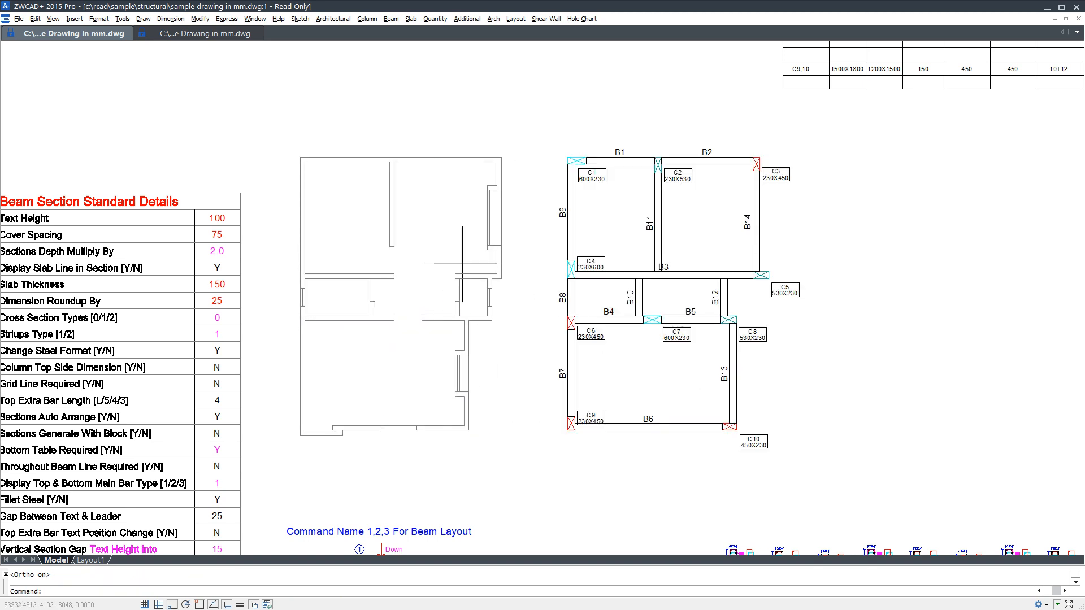
{"action": "left_click_drag", "start_coordinate": [467, 267], "coordinate": [338, 380]}
{"action": "key", "text": "Escape"}
{"action": "left_click_drag", "start_coordinate": [689, 387], "coordinate": [612, 247]}
{"action": "key", "text": "Escape"}
Step: Leave the full-screen view and close the Properties palette to widen the drawing area
{"action": "scroll", "coordinate": [921, 260], "scroll_direction": "down", "scroll_amount": 4}
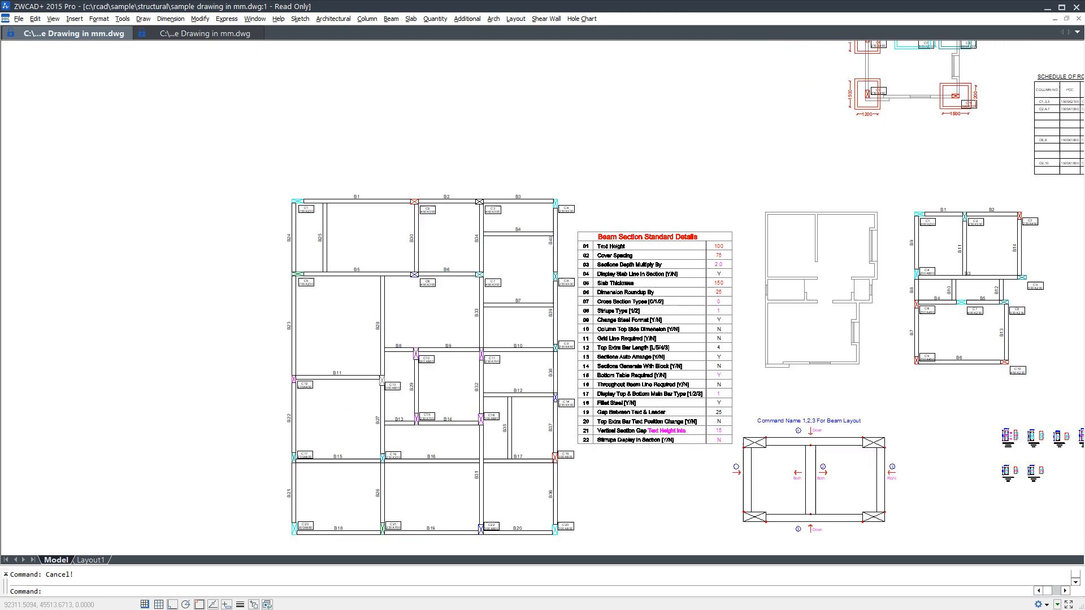
{"action": "scroll", "coordinate": [544, 297], "scroll_direction": "up", "scroll_amount": 2}
{"action": "key", "text": "Return"}
{"action": "scroll", "coordinate": [419, 265], "scroll_direction": "down", "scroll_amount": 2}
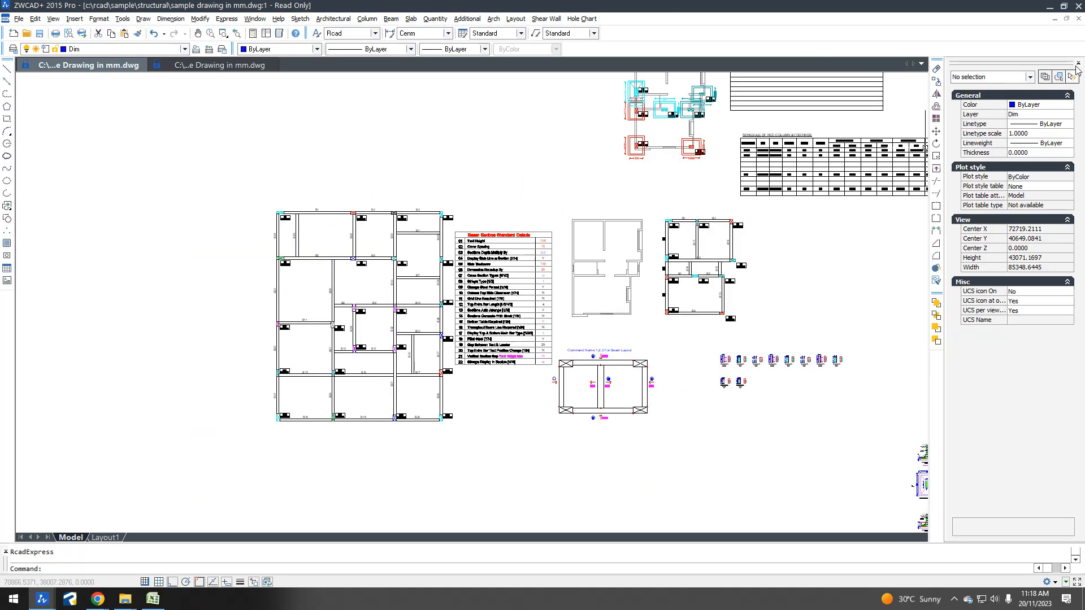
{"action": "left_click", "coordinate": [1077, 63]}
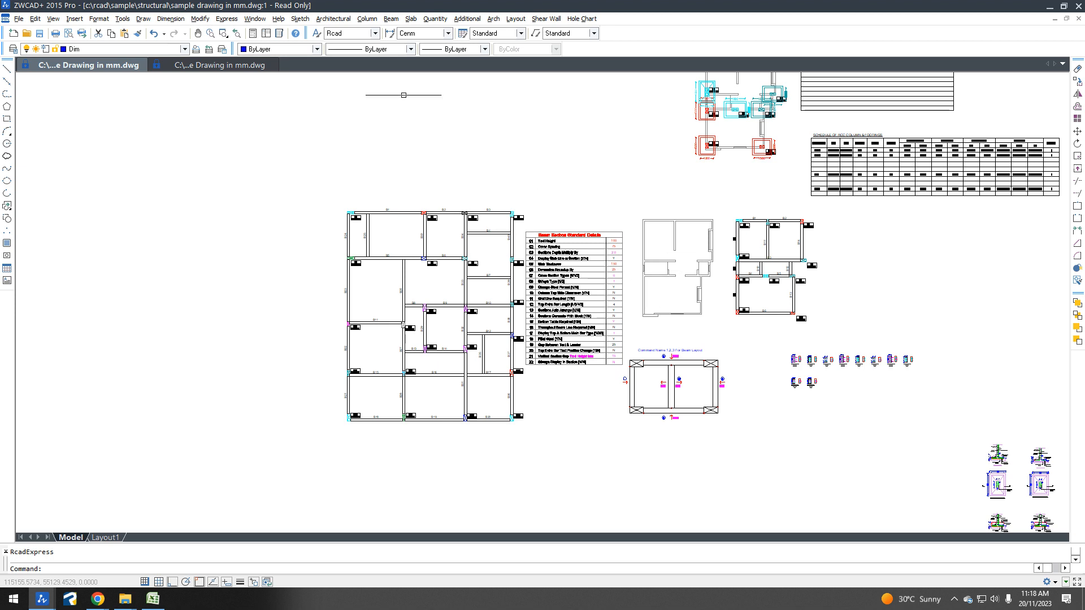
Step: Generate a Dummy Beam Schedule with ID B for the large framing plan and place it below the plan
{"action": "left_click", "coordinate": [391, 18]}
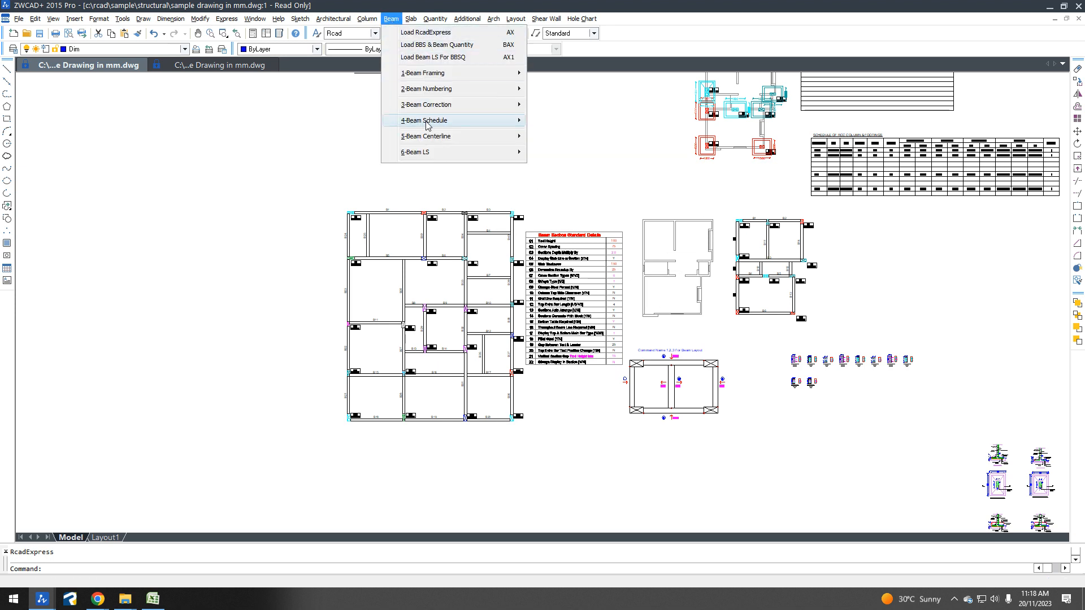
{"action": "mouse_move", "coordinate": [427, 126]}
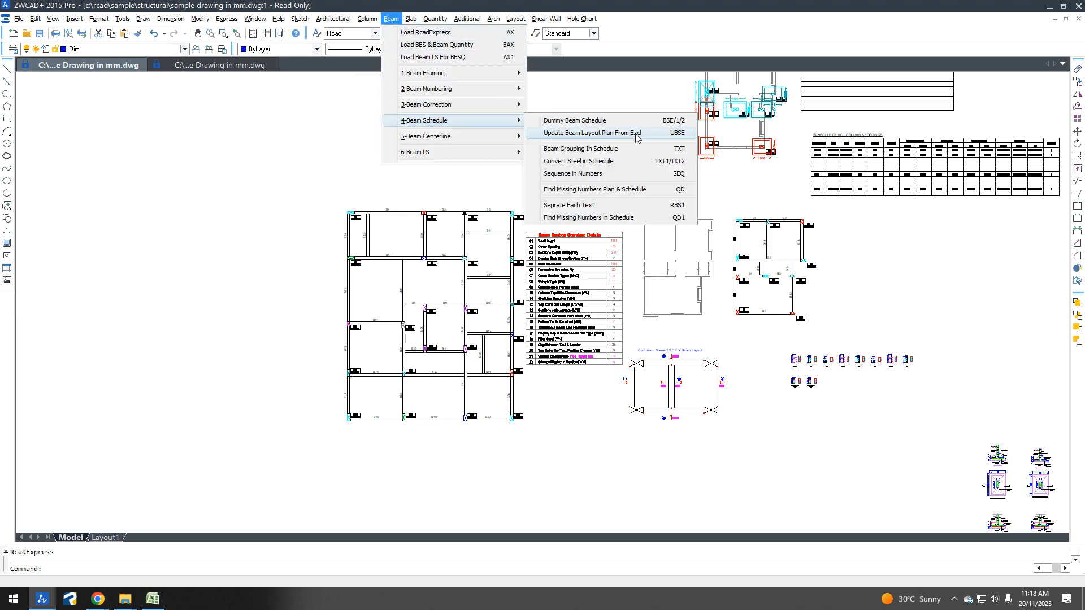
{"action": "left_click", "coordinate": [622, 124]}
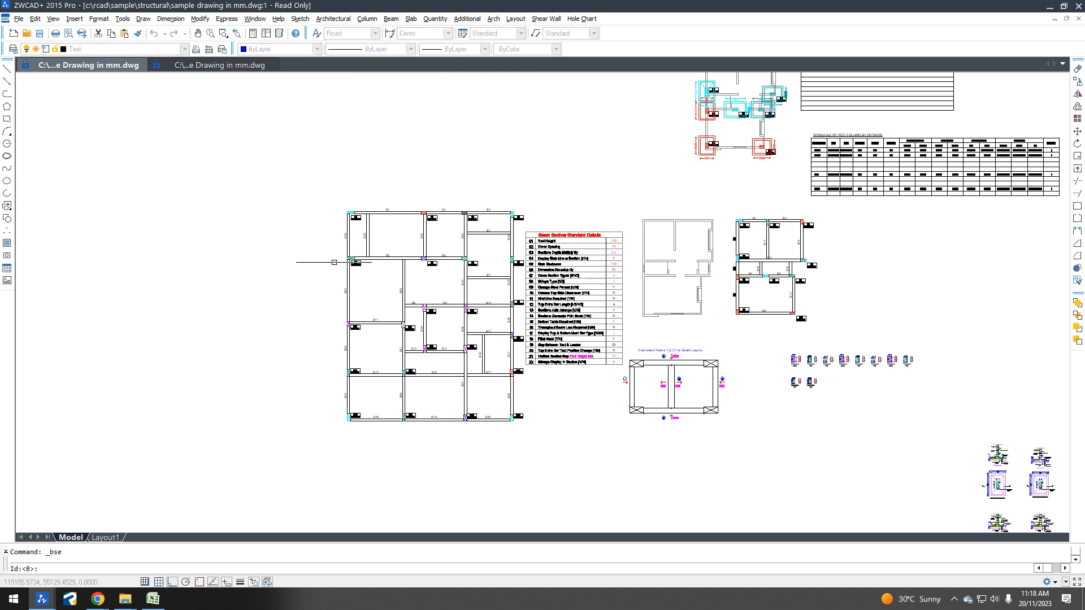
{"action": "key", "text": "Return"}
{"action": "left_click_drag", "start_coordinate": [315, 180], "coordinate": [541, 444]}
{"action": "key", "text": "Return"}
{"action": "scroll", "coordinate": [515, 257], "scroll_direction": "down", "scroll_amount": 4}
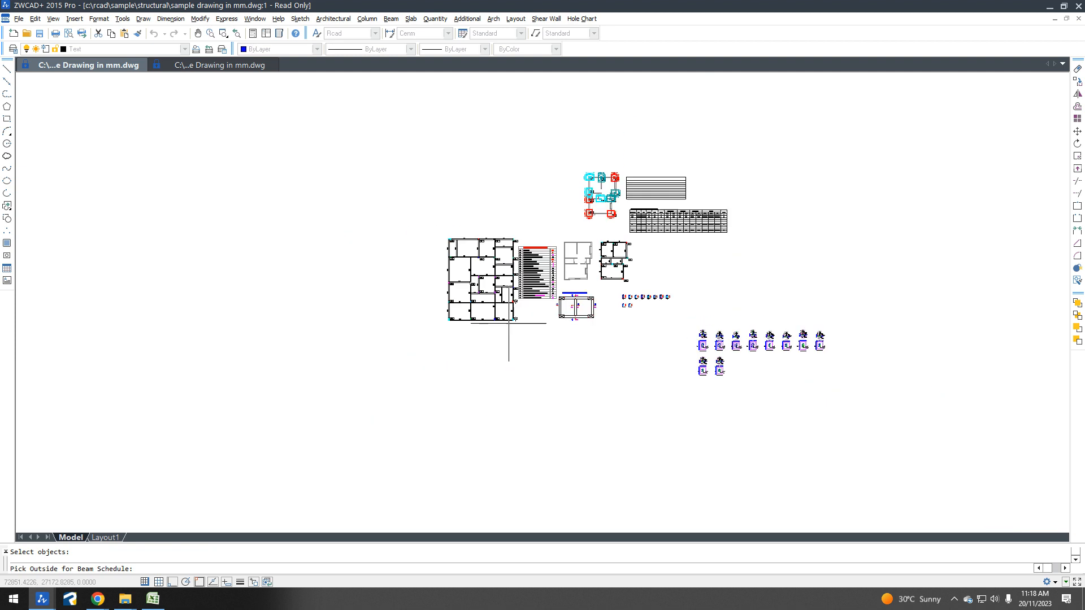
{"action": "middle_click_drag", "start_coordinate": [472, 379], "coordinate": [464, 290]}
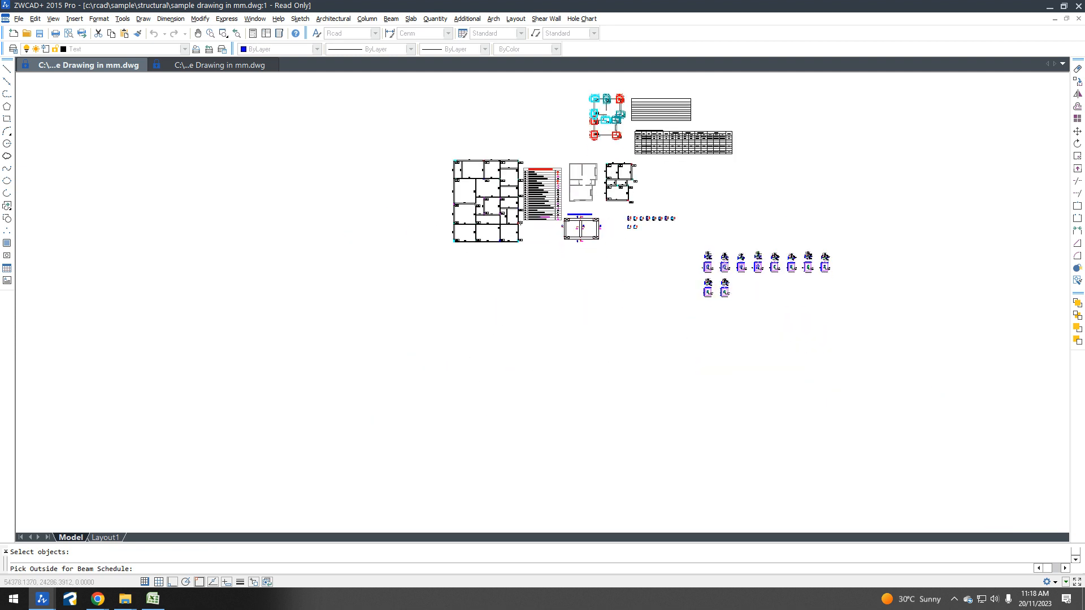
{"action": "left_click", "coordinate": [453, 264]}
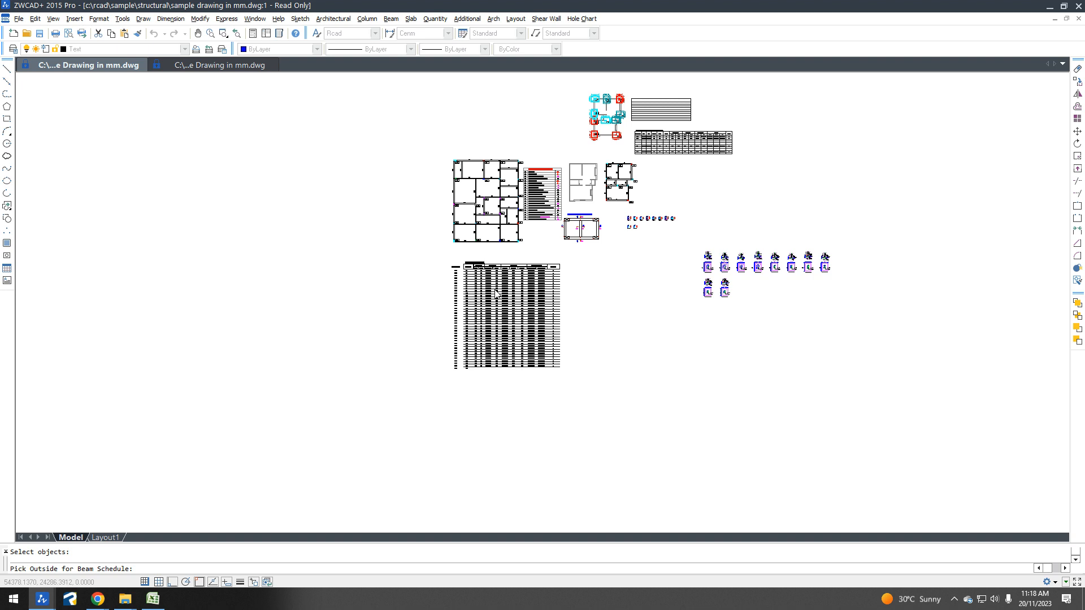
Step: Switch to the tmp folder on drive C and open the exported Beam file in Excel
{"action": "left_click", "coordinate": [495, 293]}
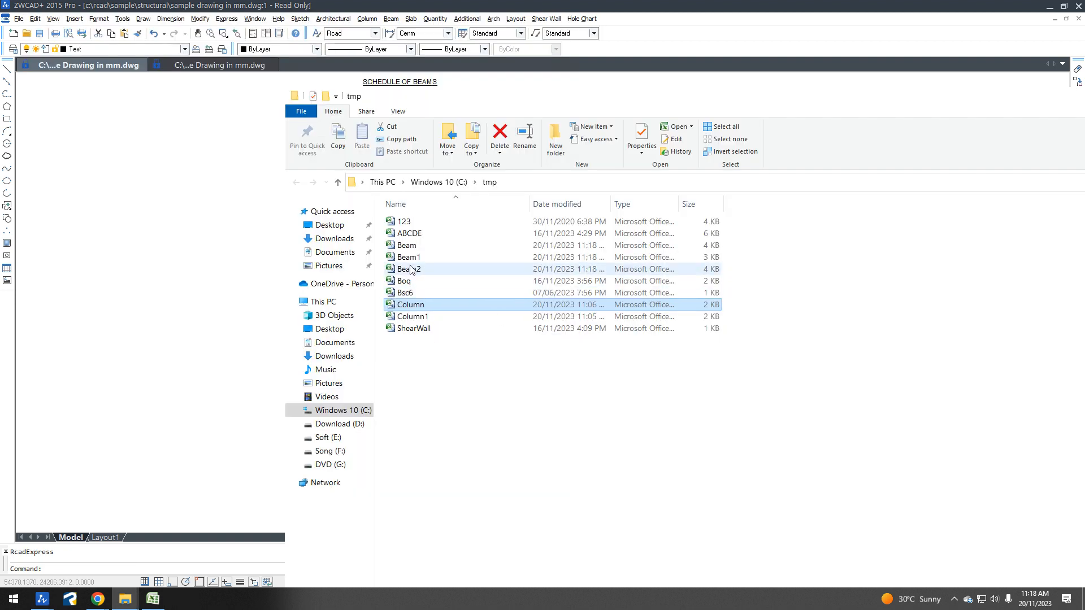
{"action": "left_click", "coordinate": [411, 247]}
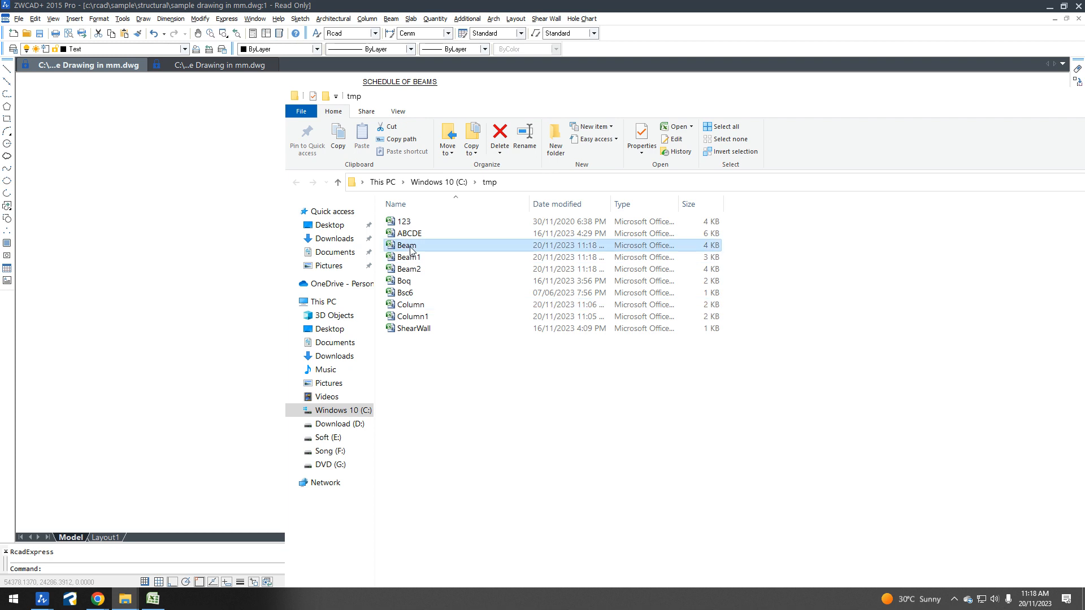
{"action": "double_click", "coordinate": [411, 250]}
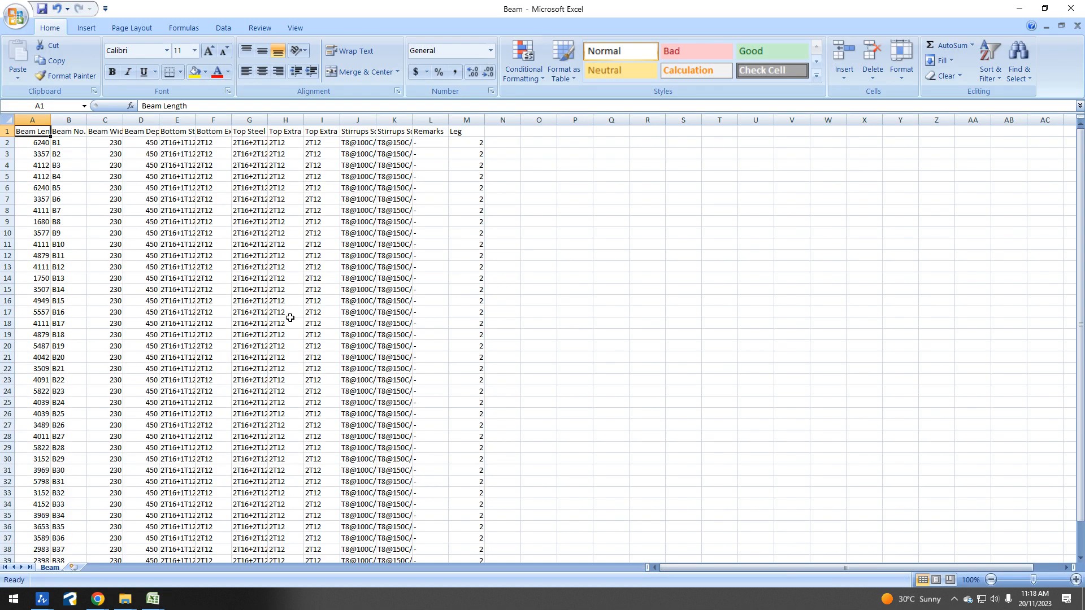
Step: Set the beam depth of B1, B2 and B3 to 600
{"action": "left_click", "coordinate": [110, 141]}
{"action": "scroll", "coordinate": [139, 377], "scroll_direction": "down", "scroll_amount": 6}
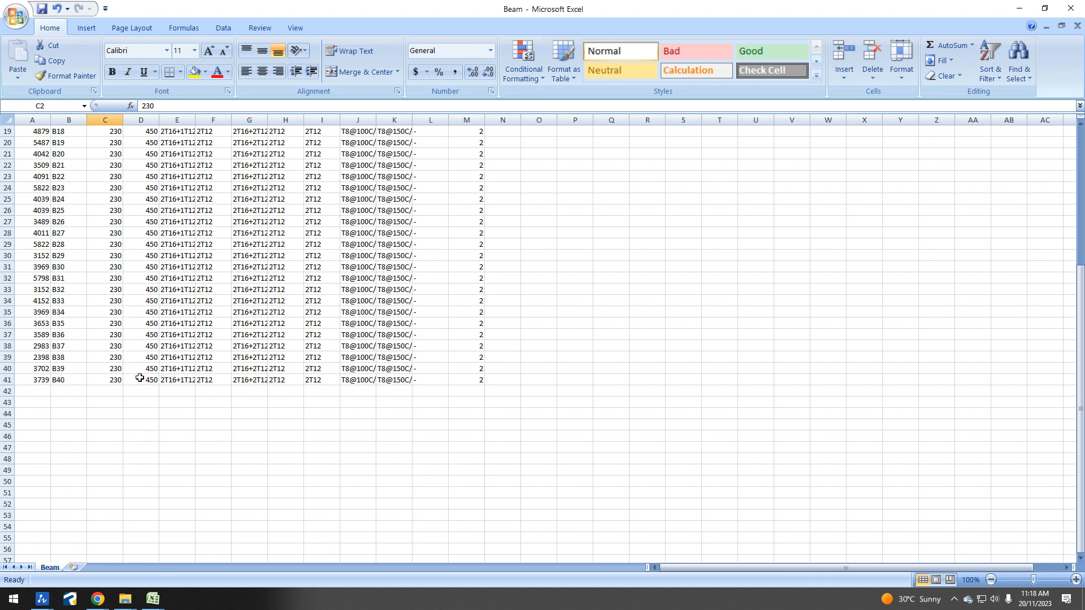
{"action": "scroll", "coordinate": [139, 377], "scroll_direction": "up", "scroll_amount": 6}
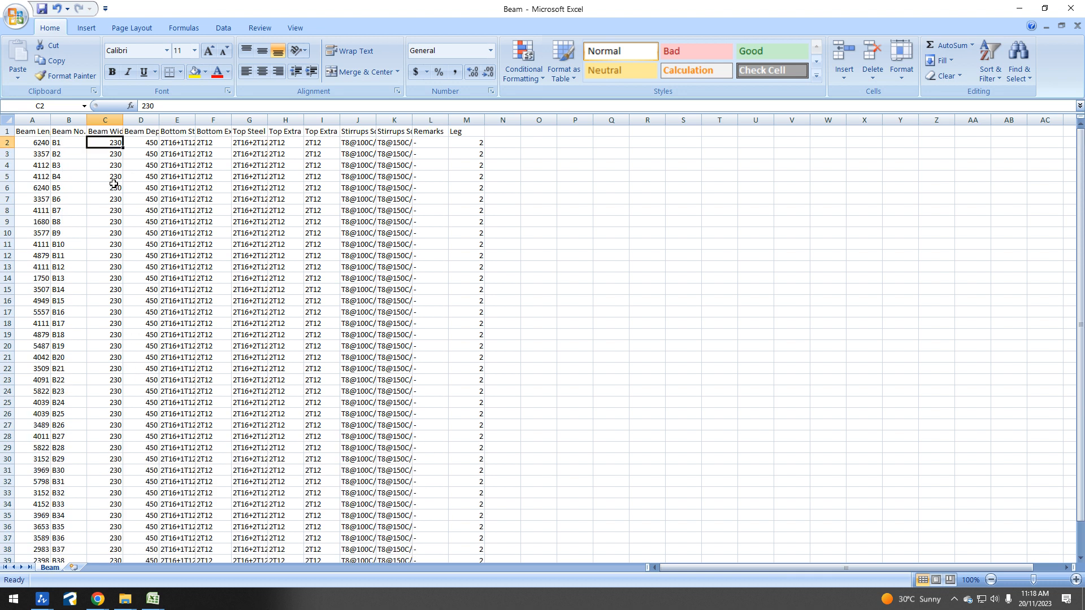
{"action": "key", "text": "Right"}
{"action": "type", "text": "600"}
{"action": "key", "text": "Return"}
{"action": "type", "text": "600"}
{"action": "key", "text": "Return"}
{"action": "type", "text": "60"}
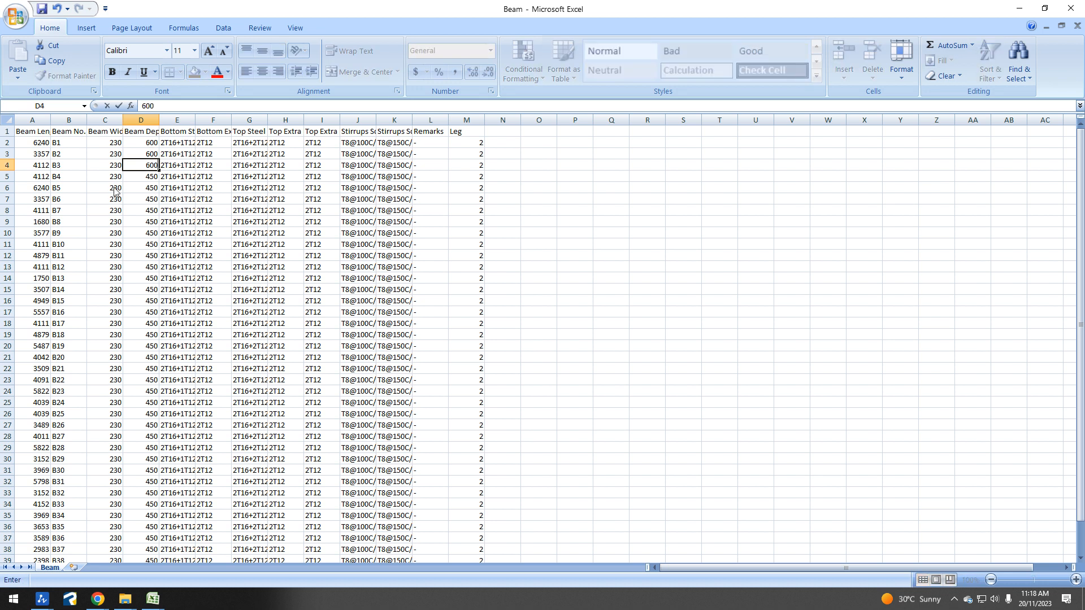
{"action": "type", "text": "0"}
{"action": "key", "text": "Return"}
Step: Set the beam width of B1, B2 and B3 to 300
{"action": "key", "text": "Up"}
{"action": "key", "text": "Up"}
{"action": "key", "text": "Up"}
{"action": "key", "text": "Left"}
{"action": "type", "text": "300"}
{"action": "key", "text": "Return"}
{"action": "type", "text": "300"}
{"action": "key", "text": "Return"}
{"action": "type", "text": "300"}
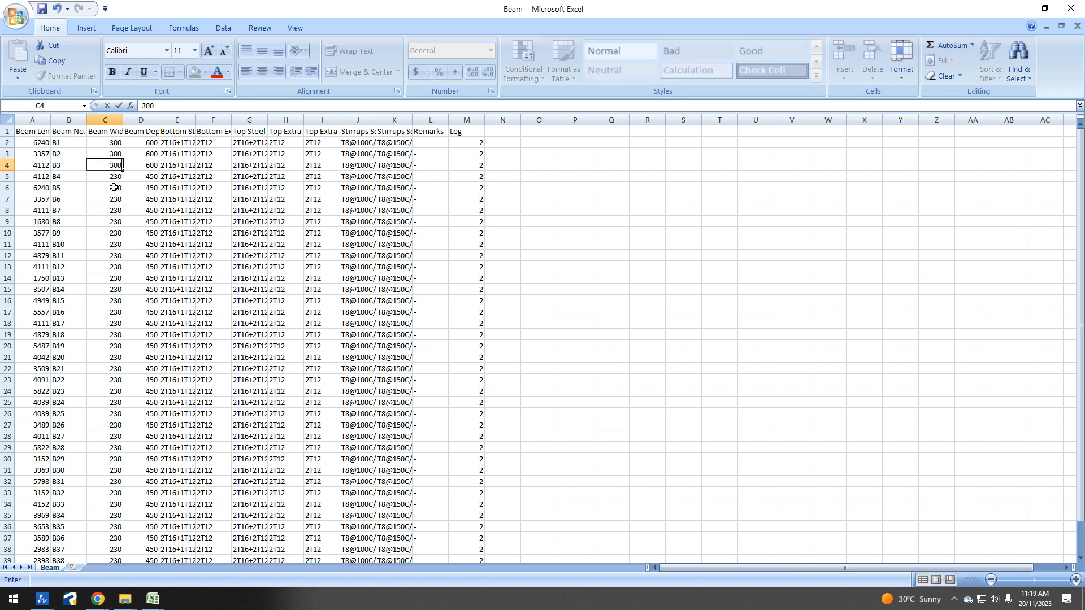
{"action": "key", "text": "Return"}
Step: Save the edited Beam file
{"action": "left_click_drag", "start_coordinate": [103, 139], "coordinate": [145, 175]}
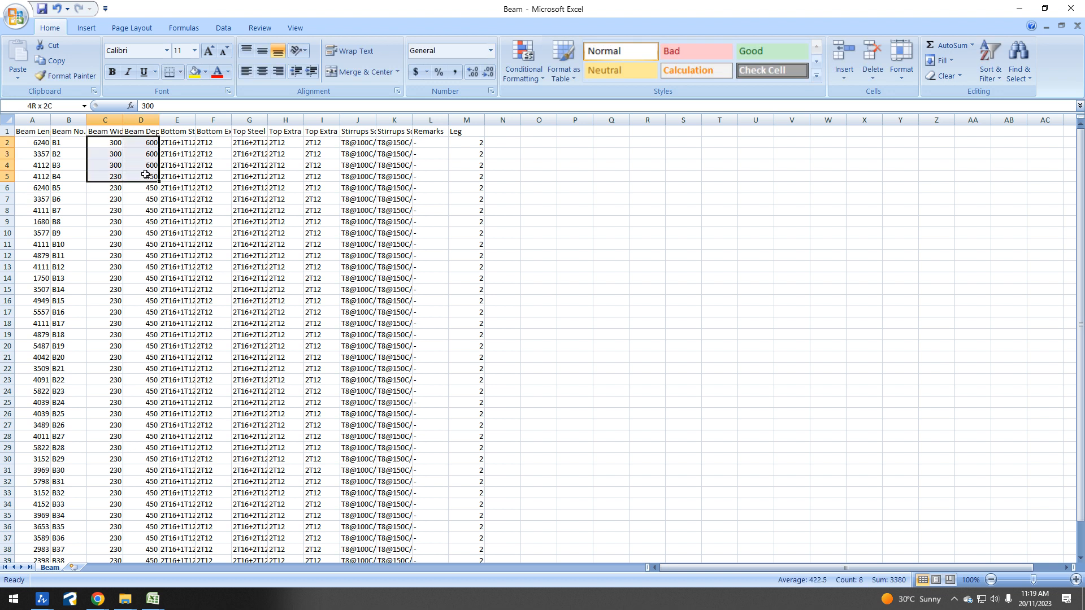
{"action": "left_click", "coordinate": [42, 8]}
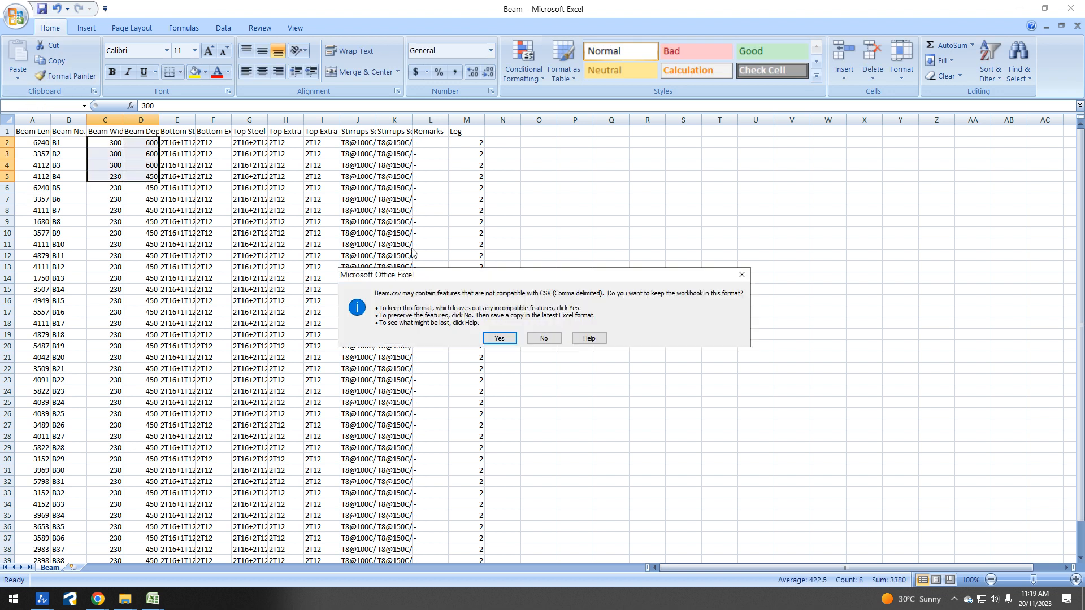
Step: Keep the Beam workbook in CSV format, put the spreadsheet away and switch to the ZWCAD drawing
{"action": "left_click", "coordinate": [500, 336]}
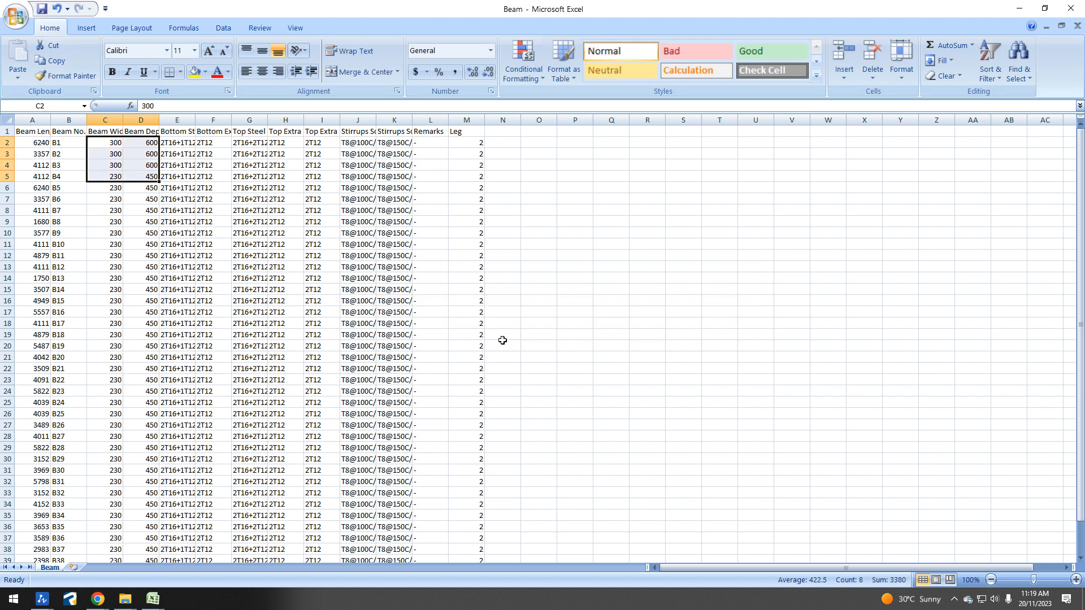
{"action": "left_click", "coordinate": [1023, 8]}
{"action": "left_click", "coordinate": [202, 243]}
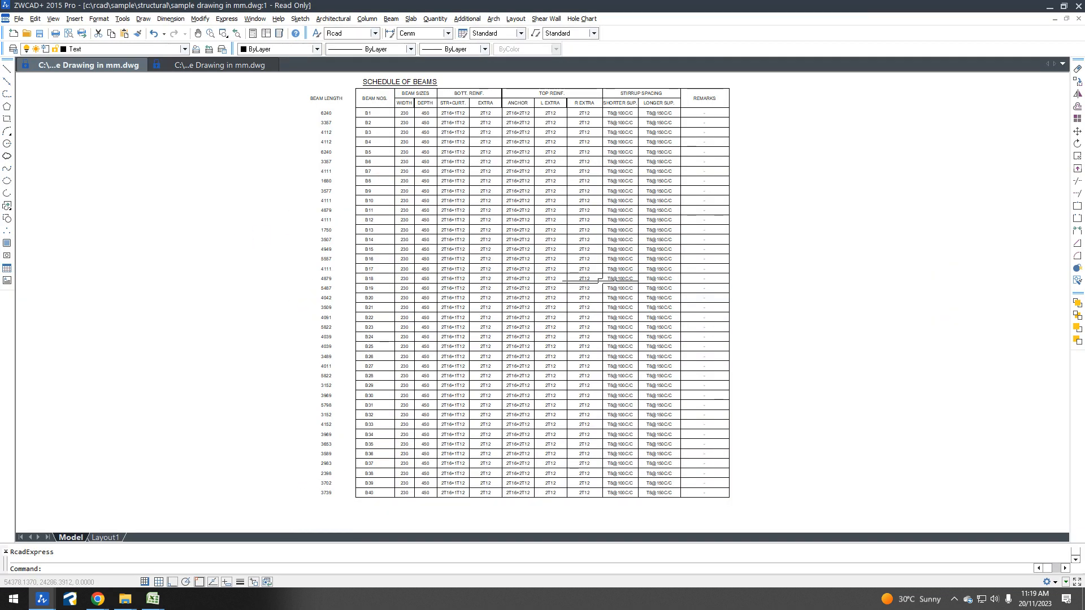
Step: Update the whole large beam layout plan from the Excel data and place its new beam schedule beside the existing one
{"action": "scroll", "coordinate": [590, 278], "scroll_direction": "down", "scroll_amount": 5}
{"action": "scroll", "coordinate": [648, 145], "scroll_direction": "up", "scroll_amount": 5}
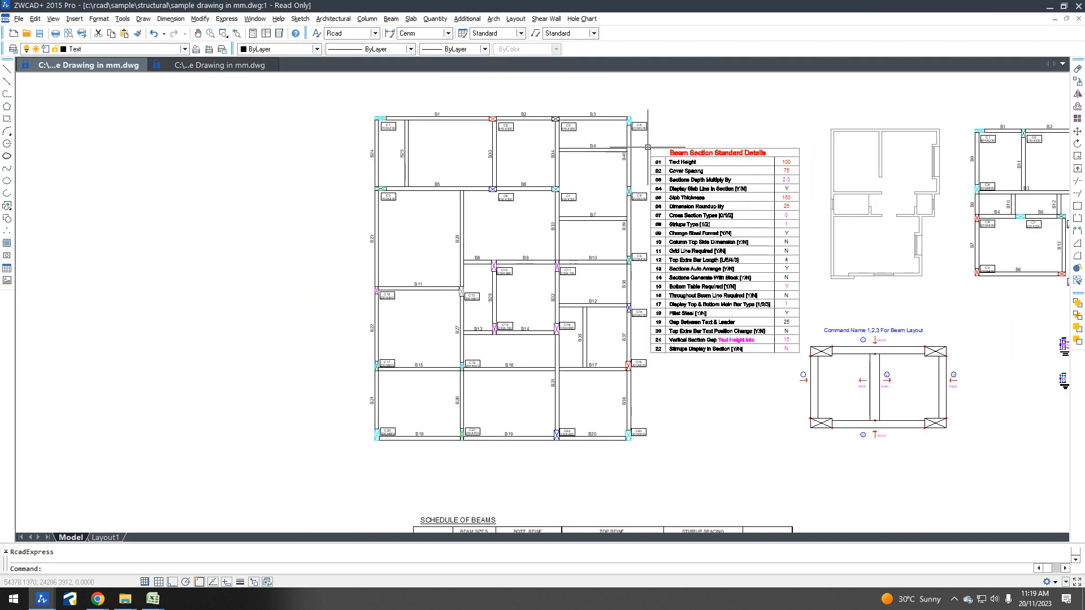
{"action": "left_click", "coordinate": [391, 19]}
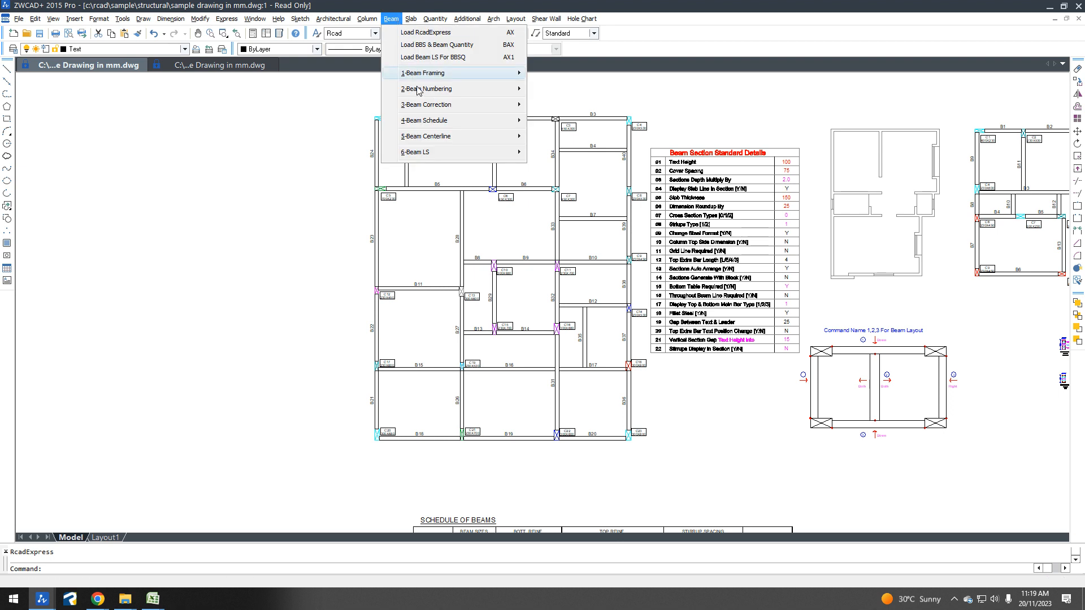
{"action": "mouse_move", "coordinate": [428, 127]}
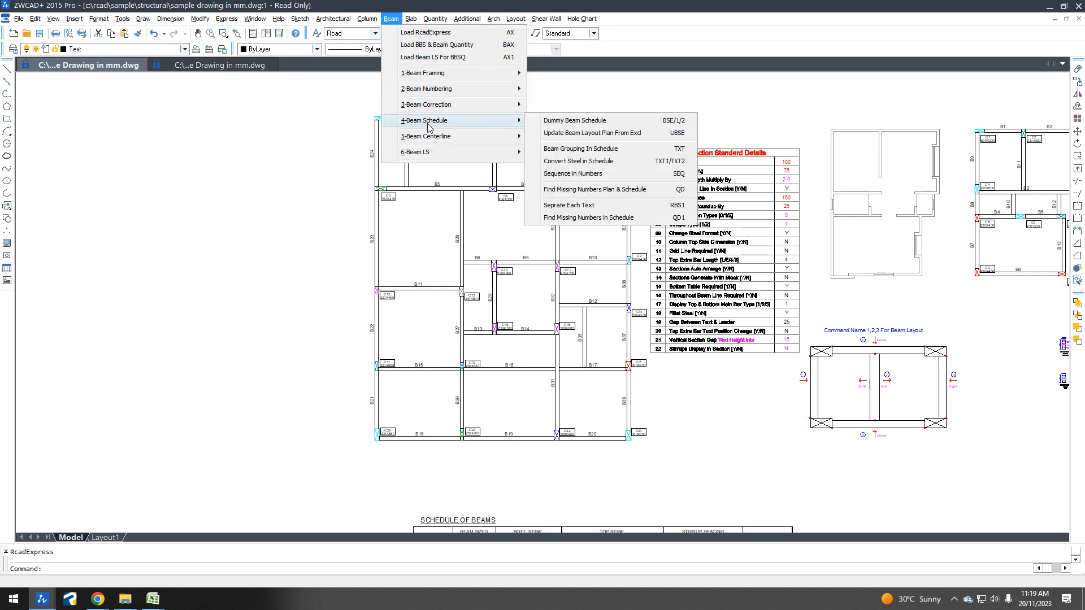
{"action": "left_click", "coordinate": [642, 134]}
{"action": "left_click", "coordinate": [323, 92]}
{"action": "left_click", "coordinate": [667, 462]}
{"action": "key", "text": "Return"}
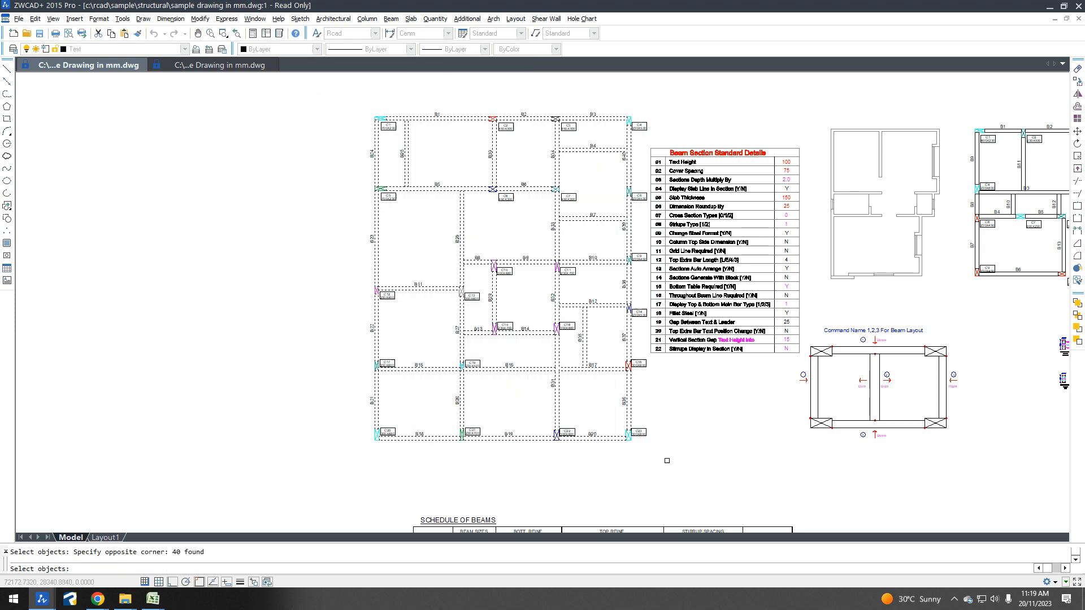
{"action": "mouse_move", "coordinate": [639, 442]}
{"action": "middle_mouse_down"}
{"action": "mouse_move", "coordinate": [595, 184]}
{"action": "mouse_move", "coordinate": [564, 142]}
{"action": "middle_mouse_up"}
{"action": "left_click", "coordinate": [757, 231]}
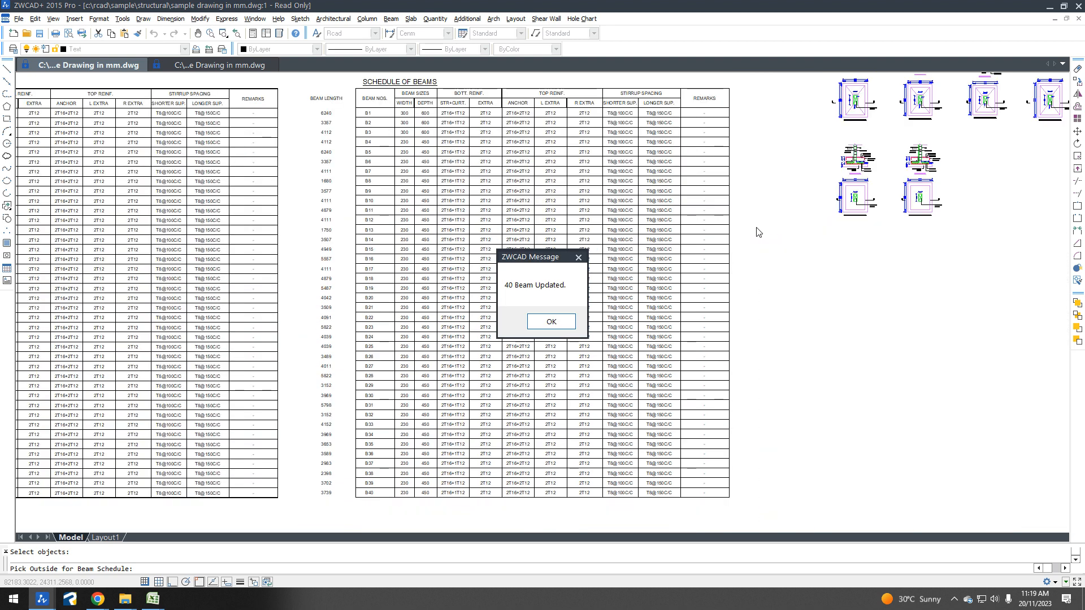
{"action": "left_click", "coordinate": [552, 322]}
Step: Check the width and depth entries of the first beams, B1 and B2, in the new beam schedule
{"action": "scroll", "coordinate": [418, 106], "scroll_direction": "up", "scroll_amount": 2}
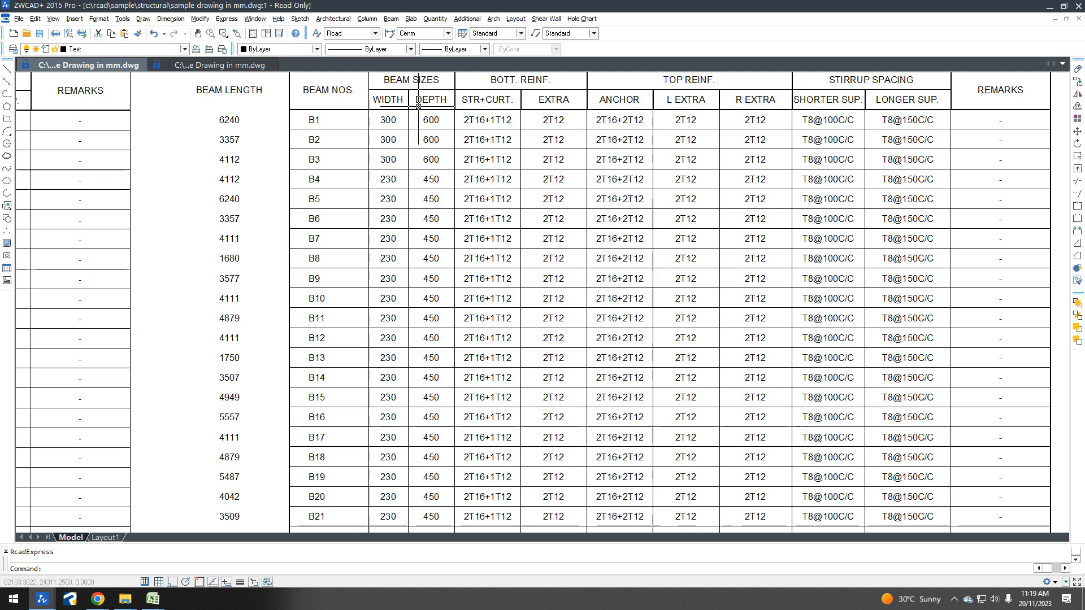
{"action": "left_click", "coordinate": [394, 125]}
{"action": "left_click", "coordinate": [432, 120]}
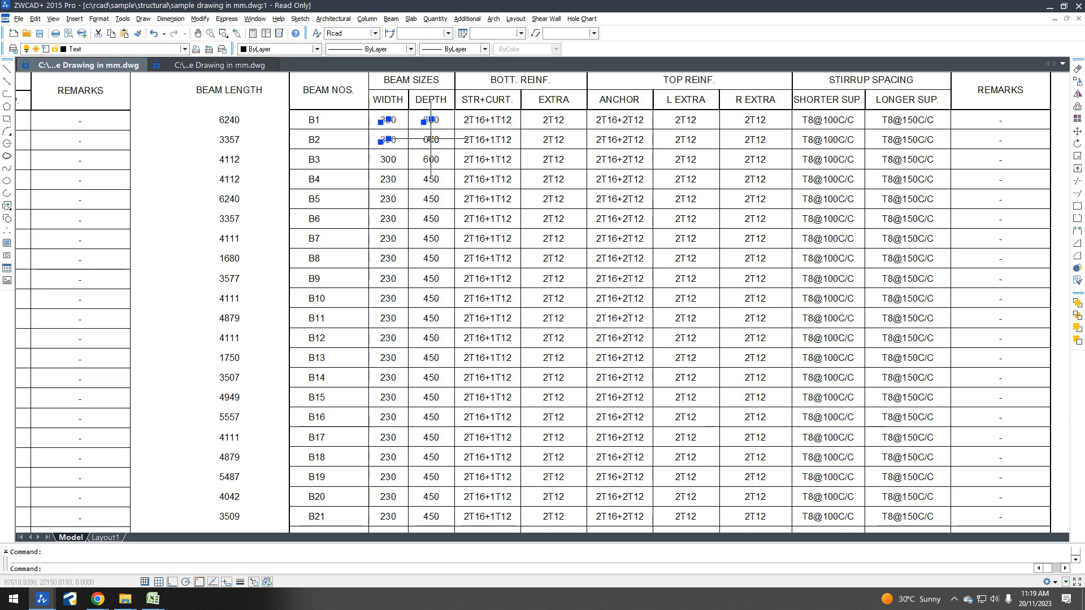
{"action": "key", "text": "Escape"}
Step: Measure the width of beam B3 in the updated layout with an aligned dimension, without placing the dimension
{"action": "scroll", "coordinate": [481, 249], "scroll_direction": "down", "scroll_amount": 4}
{"action": "scroll", "coordinate": [322, 215], "scroll_direction": "up", "scroll_amount": 5}
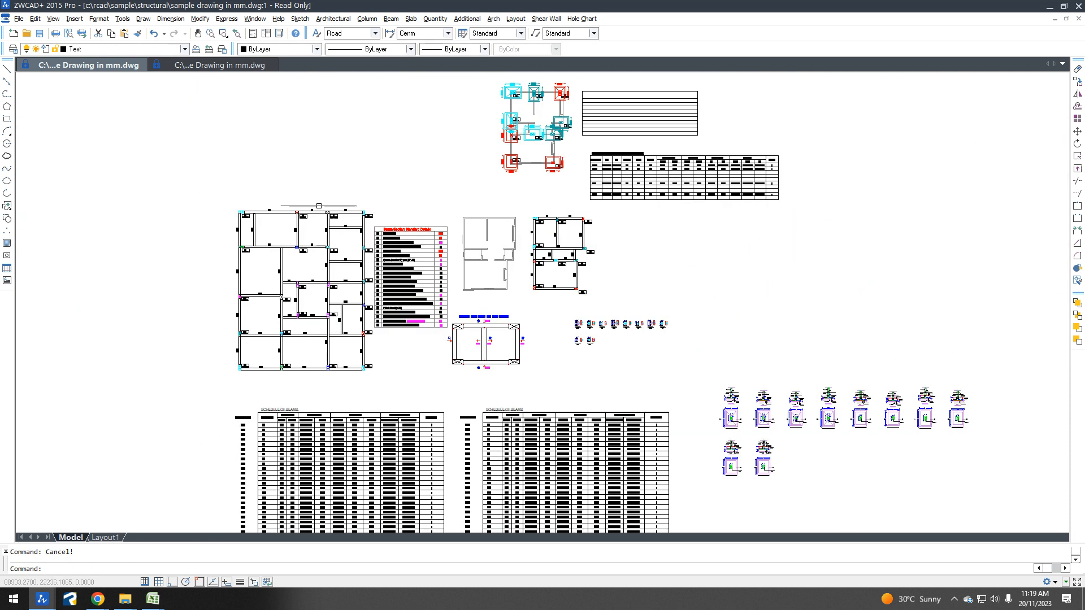
{"action": "scroll", "coordinate": [370, 237], "scroll_direction": "up", "scroll_amount": 2}
{"action": "key", "text": "alt+n"}
{"action": "key", "text": "l"}
{"action": "left_click", "coordinate": [446, 229]}
{"action": "left_click", "coordinate": [445, 243]}
{"action": "scroll", "coordinate": [445, 244], "scroll_direction": "up", "scroll_amount": 3}
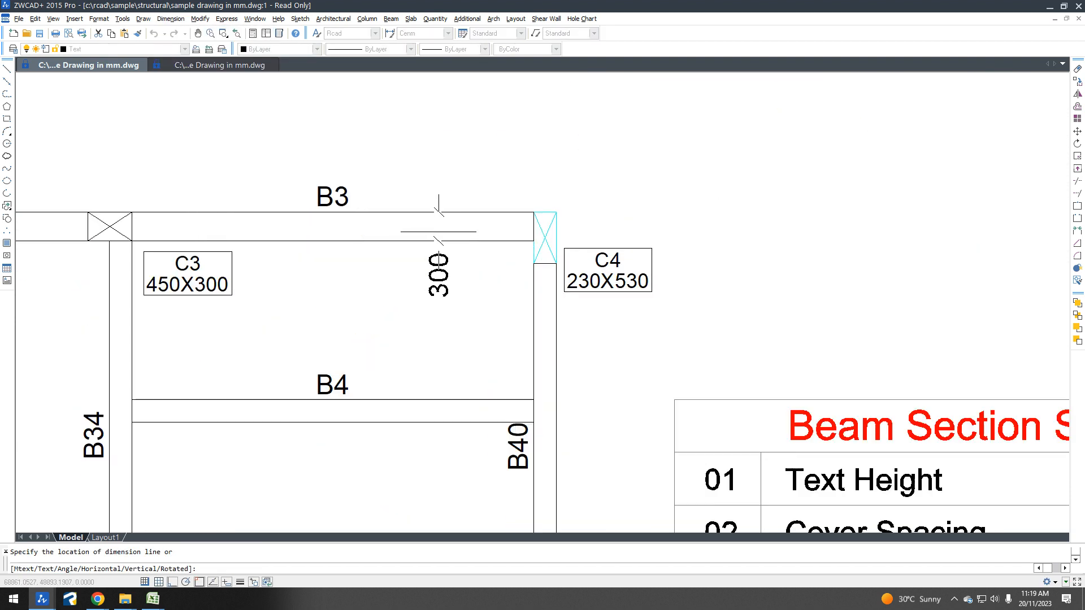
{"action": "key", "text": "Escape"}
Step: Display the sizes of all beams in the large plan with UPD, using text height 250 and the default 0.10 gap
{"action": "scroll", "coordinate": [447, 243], "scroll_direction": "down", "scroll_amount": 5}
{"action": "middle_click_drag", "start_coordinate": [471, 310], "coordinate": [513, 207]}
{"action": "scroll", "coordinate": [513, 206], "scroll_direction": "down", "scroll_amount": 2}
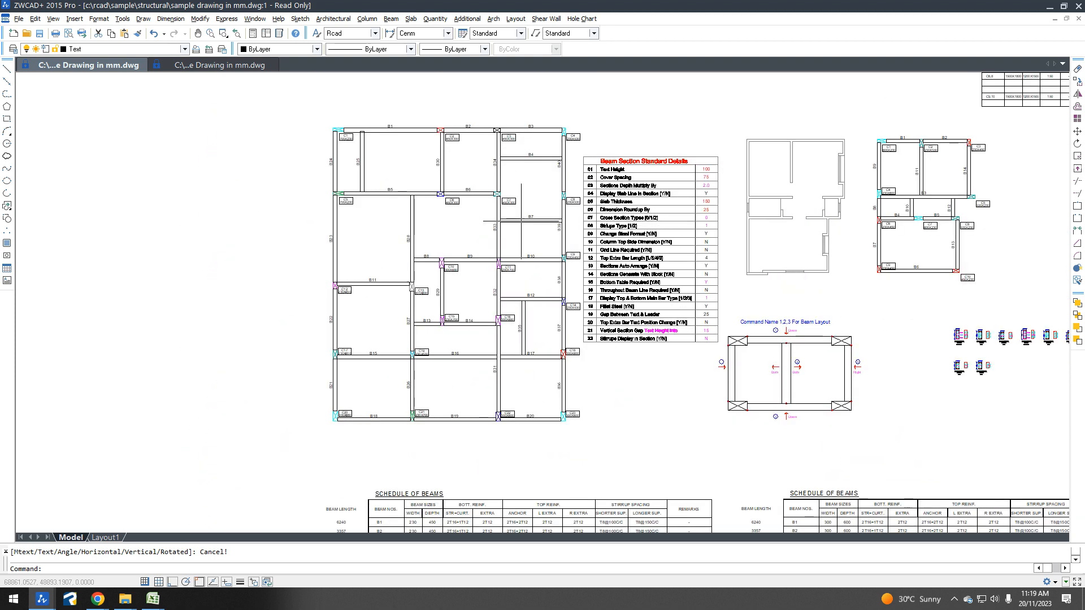
{"action": "left_click", "coordinate": [391, 19]}
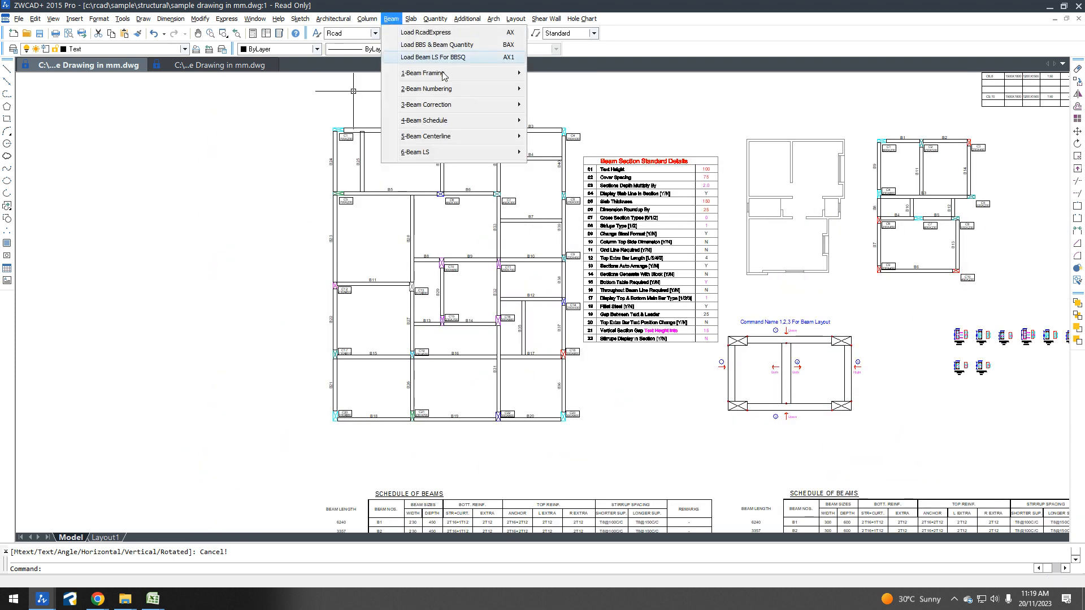
{"action": "mouse_move", "coordinate": [446, 109]}
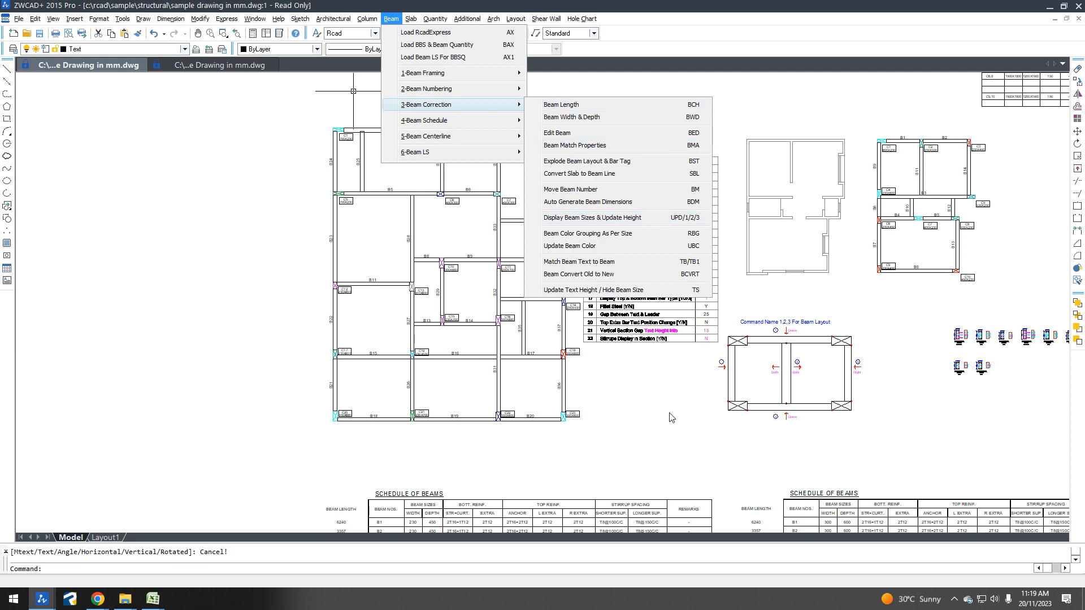
{"action": "left_click", "coordinate": [614, 431]}
{"action": "type", "text": "UP"}
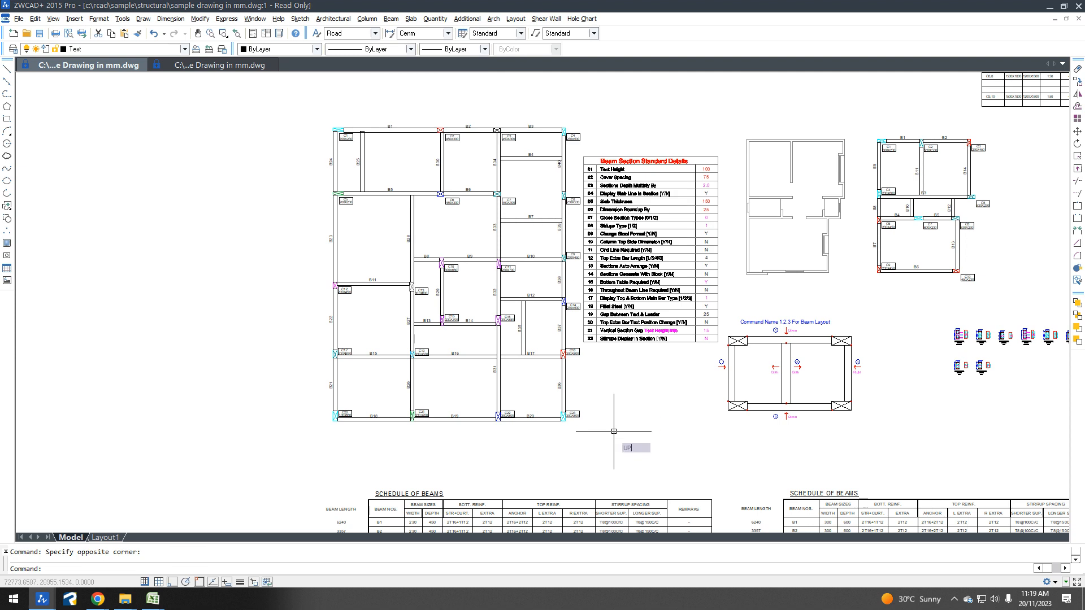
{"action": "type", "text": "D"}
{"action": "key", "text": "Return"}
{"action": "left_click", "coordinate": [593, 441]}
{"action": "left_click", "coordinate": [312, 112]}
{"action": "key", "text": "Return"}
{"action": "key", "text": "Return"}
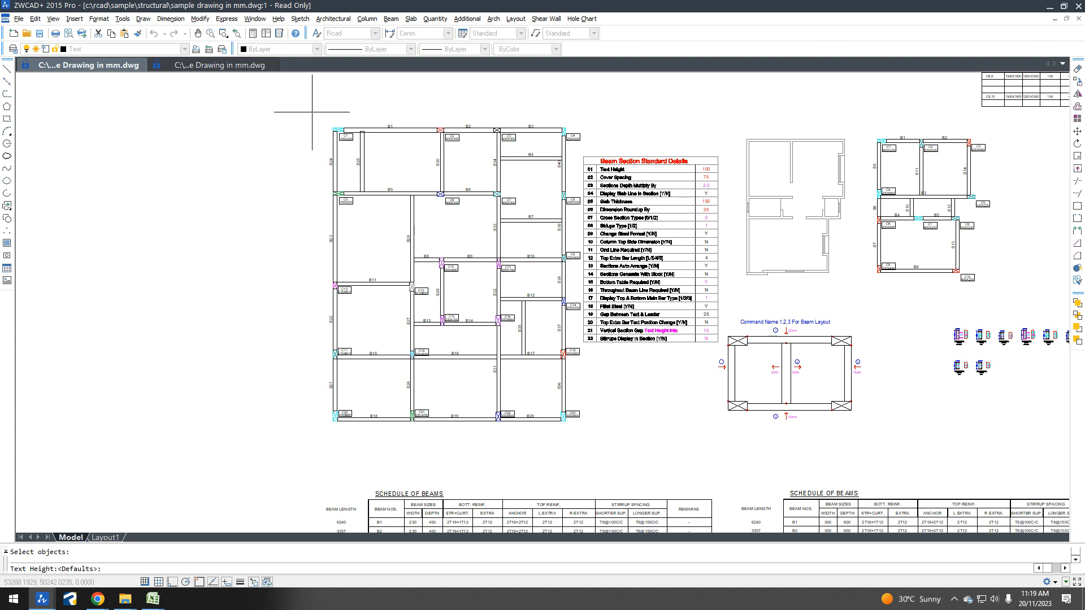
{"action": "type", "text": "250"}
{"action": "key", "text": "Return"}
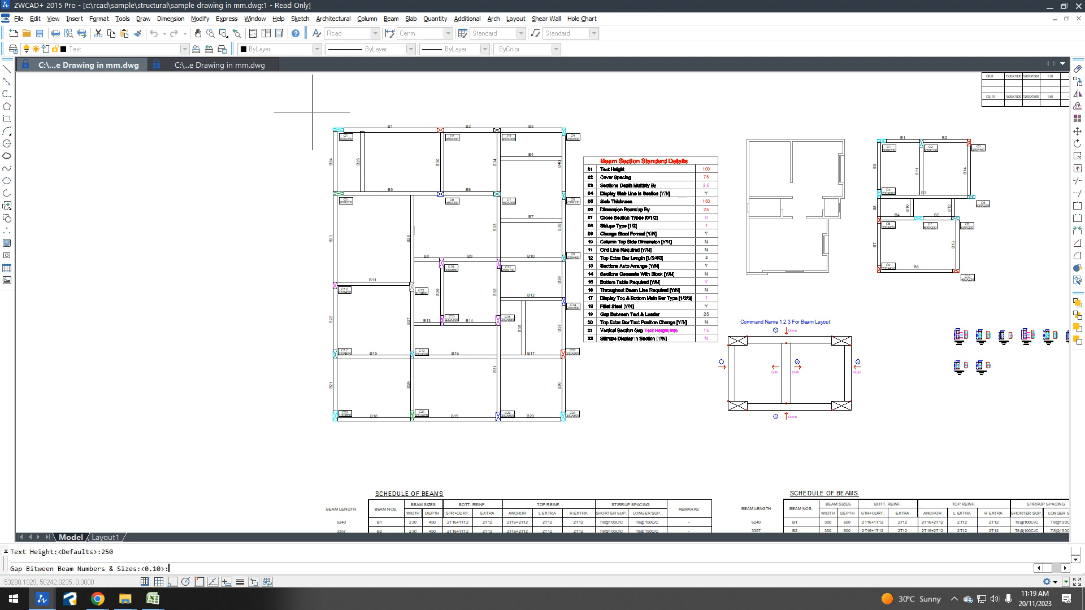
{"action": "key", "text": "Return"}
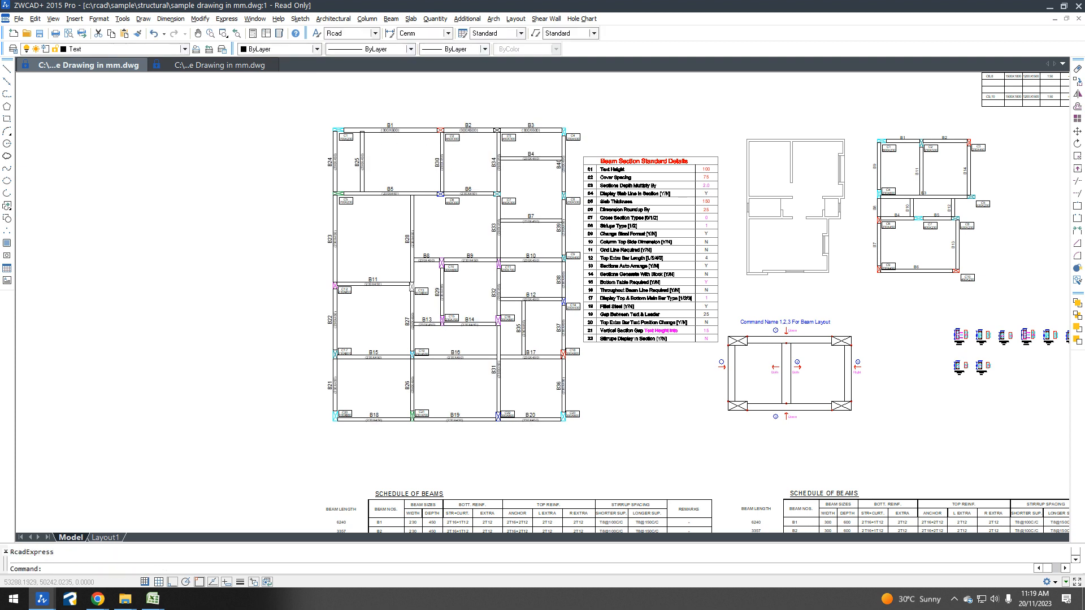
Step: Place the size labels of beams B2, B3, B4, B6, B33 and B34 beside their beam numbers with UPD1
{"action": "scroll", "coordinate": [503, 189], "scroll_direction": "up", "scroll_amount": 5}
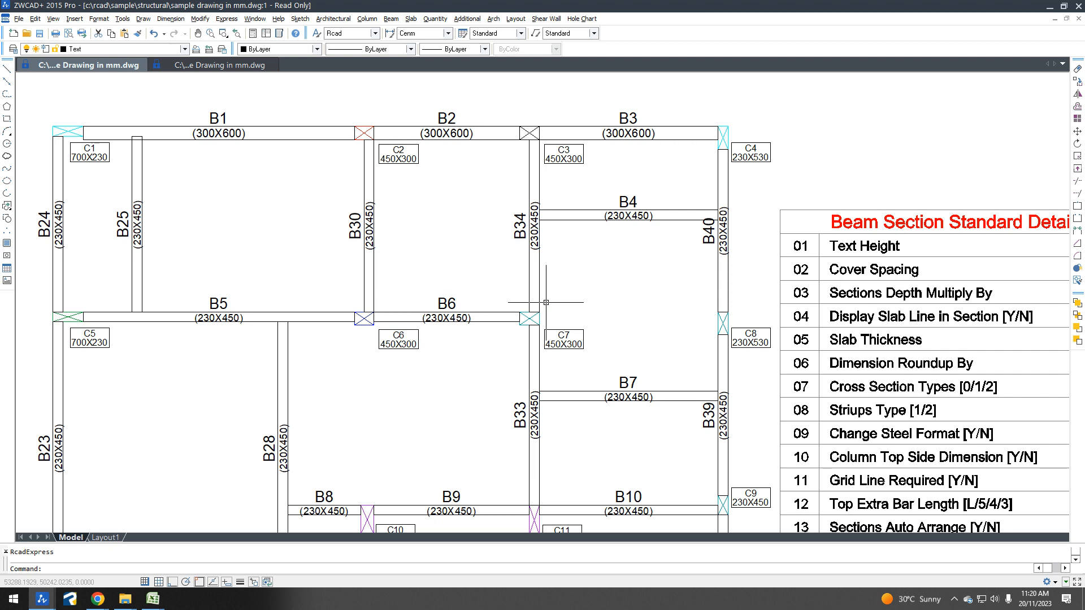
{"action": "middle_click_drag", "start_coordinate": [520, 386], "coordinate": [521, 263]}
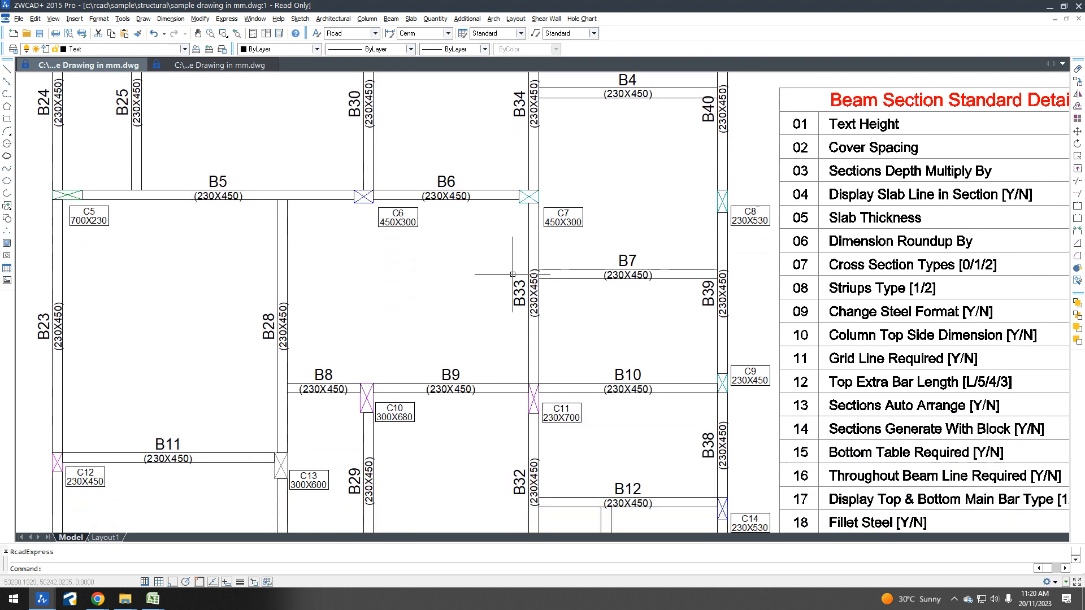
{"action": "scroll", "coordinate": [500, 261], "scroll_direction": "down", "scroll_amount": 6}
{"action": "type", "text": "U"}
{"action": "key", "text": "Return"}
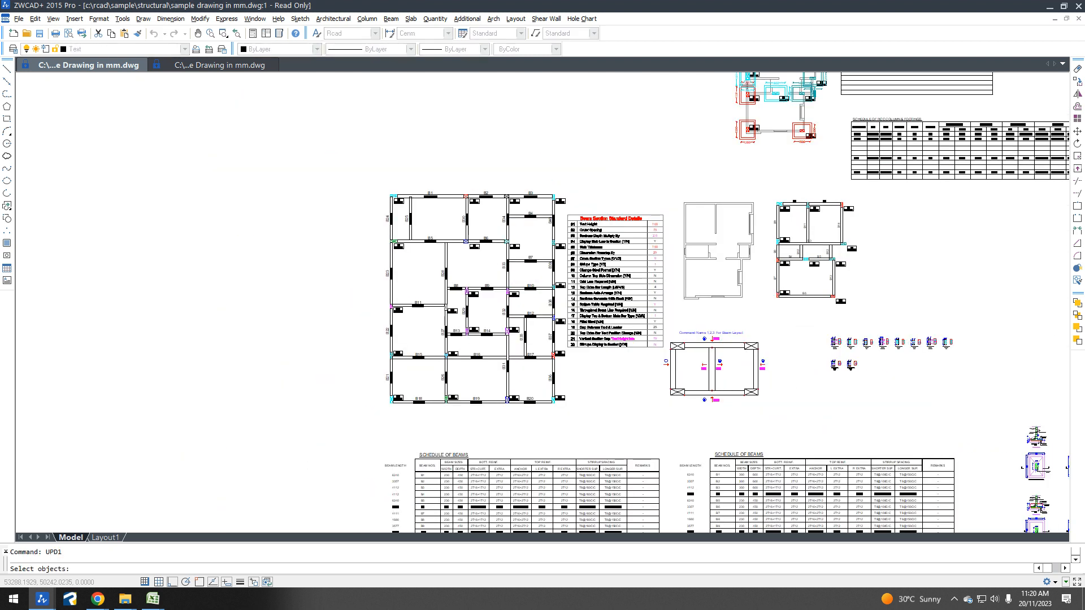
{"action": "scroll", "coordinate": [537, 198], "scroll_direction": "up", "scroll_amount": 3}
{"action": "left_click", "coordinate": [543, 151]}
{"action": "left_click", "coordinate": [408, 303]}
{"action": "key", "text": "Return"}
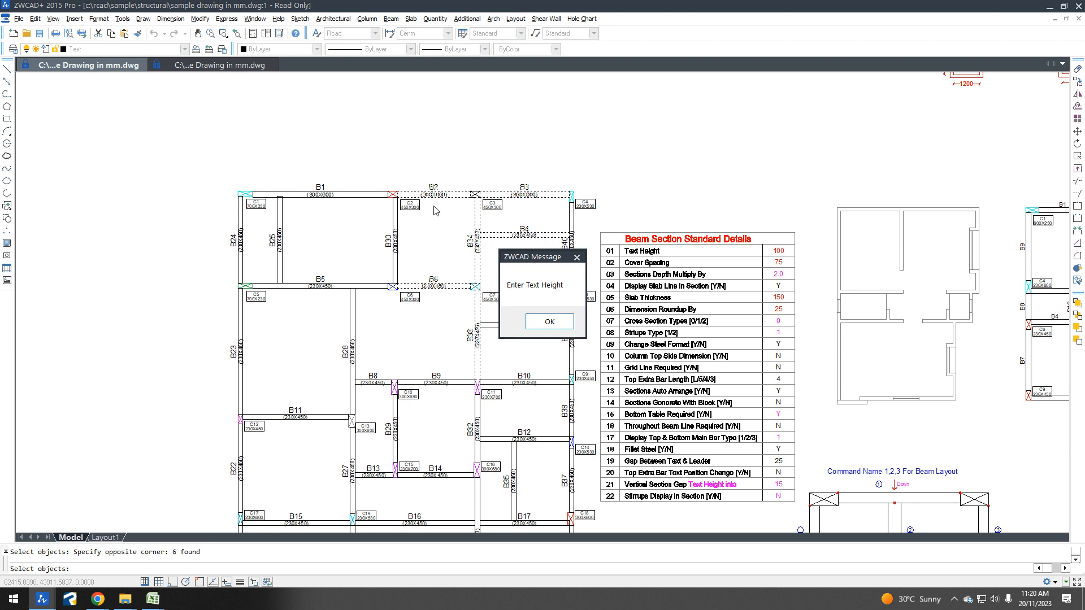
{"action": "key", "text": "Return"}
{"action": "scroll", "coordinate": [434, 185], "scroll_direction": "up", "scroll_amount": 3}
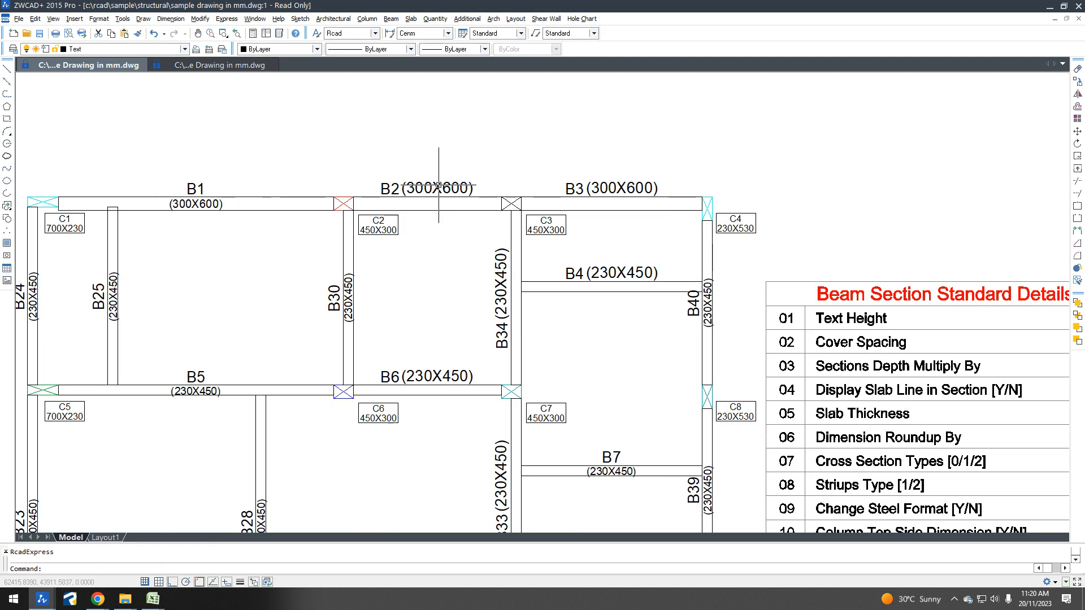
Step: Use UPD2 to place the size labels of B8, B9, B10, B28, B29, B32 and B33 outside the beam lines, opposite their numbers
{"action": "type", "text": "u"}
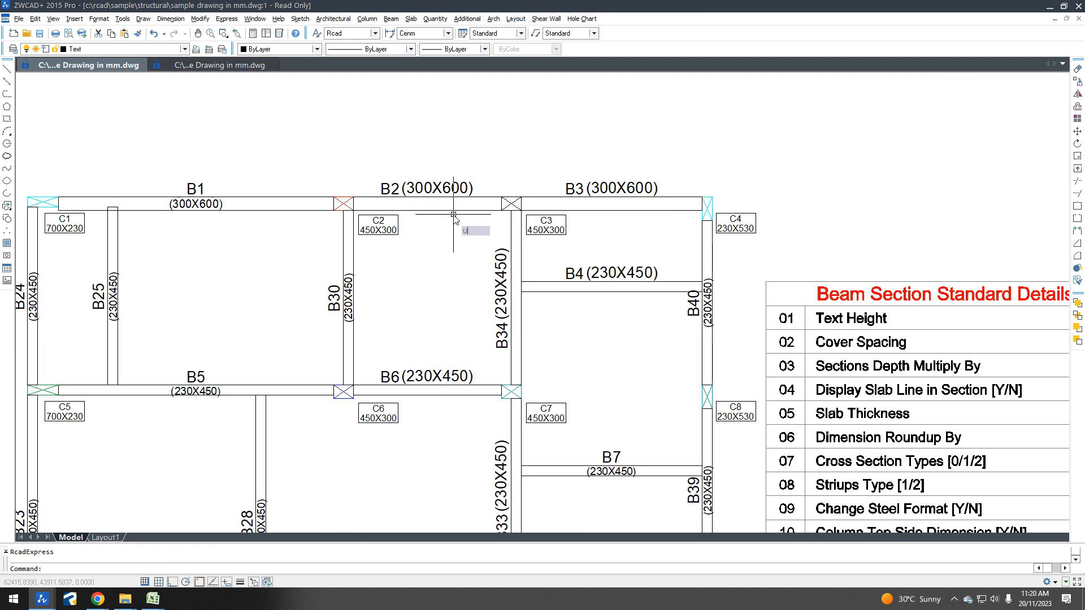
{"action": "key", "text": "Return"}
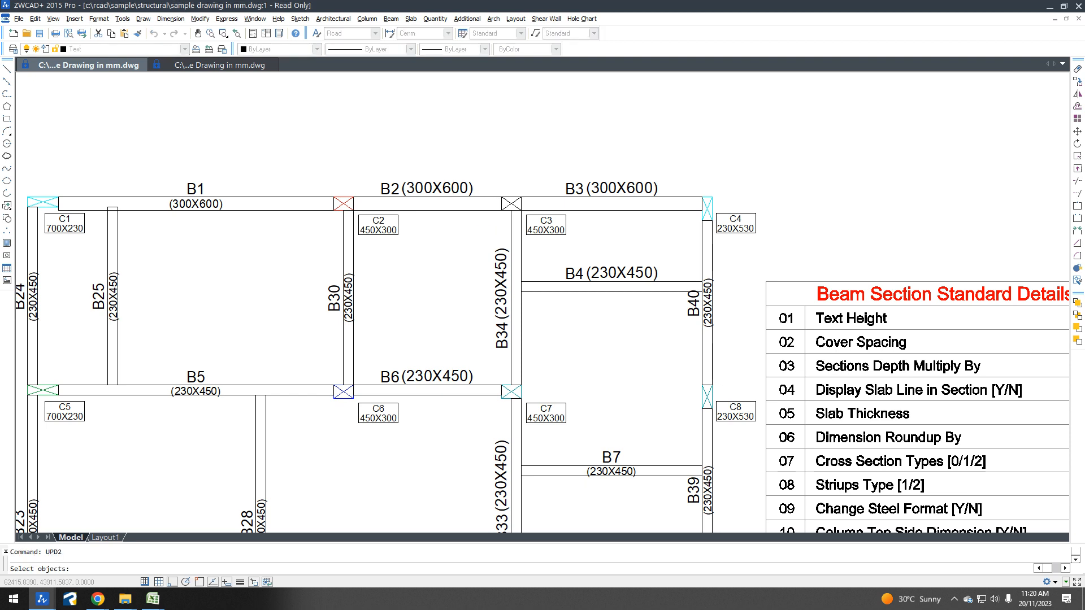
{"action": "scroll", "coordinate": [515, 226], "scroll_direction": "down", "scroll_amount": 4}
{"action": "left_click", "coordinate": [540, 331]}
{"action": "left_click", "coordinate": [412, 389]}
{"action": "scroll", "coordinate": [436, 368], "scroll_direction": "up", "scroll_amount": 3}
{"action": "key", "text": "space"}
{"action": "key", "text": "space"}
{"action": "key", "text": "space"}
{"action": "key", "text": "space"}
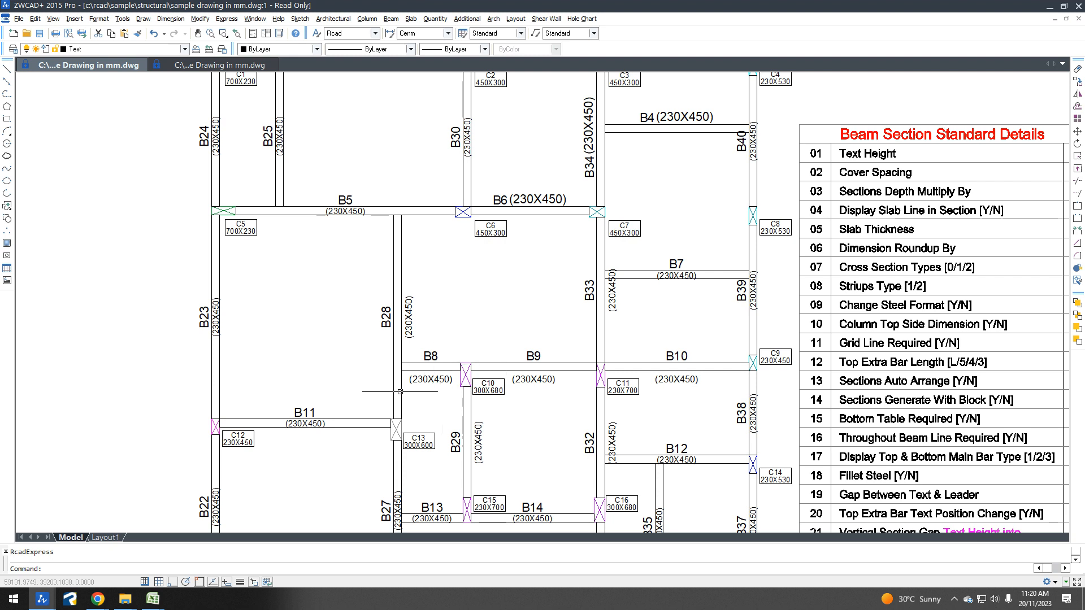
Step: Create a column and footing schedule with CSE1 for the small column plan, using ID C and text height 150, and place it beside the plan
{"action": "scroll", "coordinate": [312, 322], "scroll_direction": "down", "scroll_amount": 5}
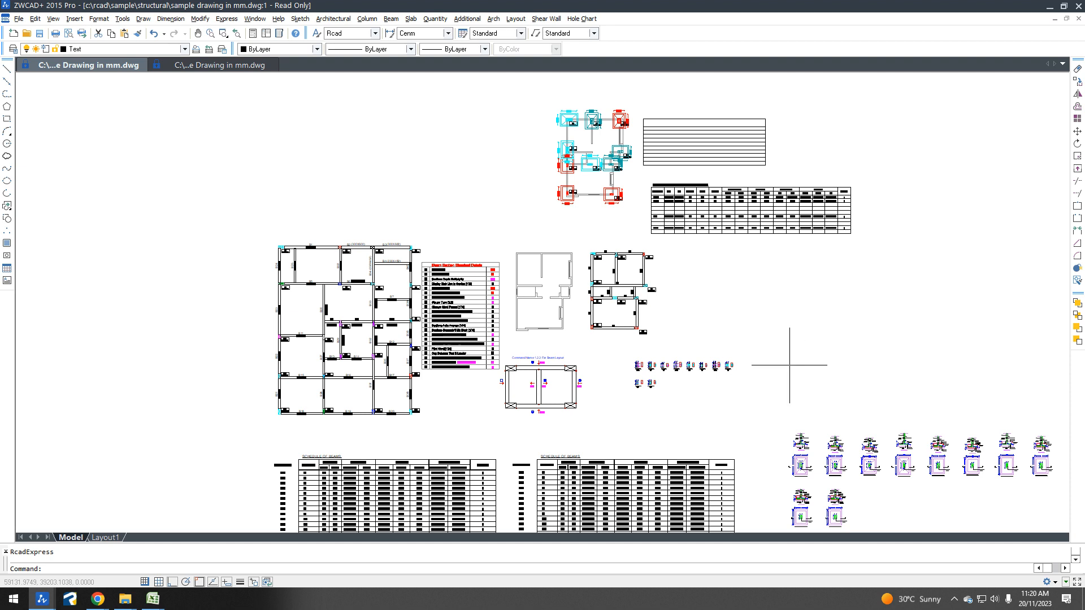
{"action": "scroll", "coordinate": [748, 301], "scroll_direction": "up", "scroll_amount": 2}
{"action": "type", "text": "C"}
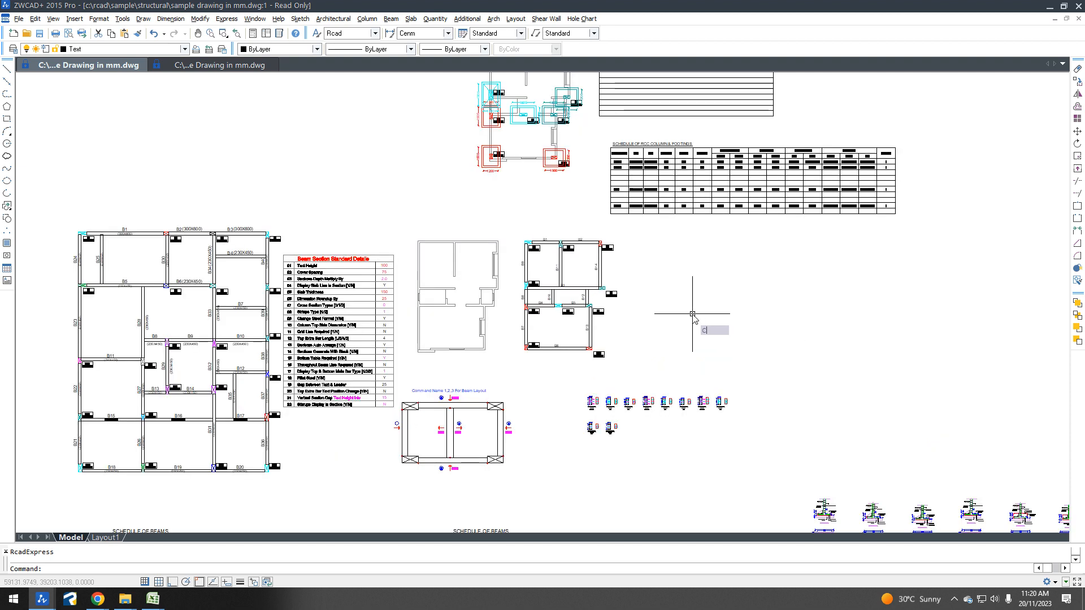
{"action": "type", "text": "SE1"}
{"action": "key", "text": "Return"}
{"action": "key", "text": "Return"}
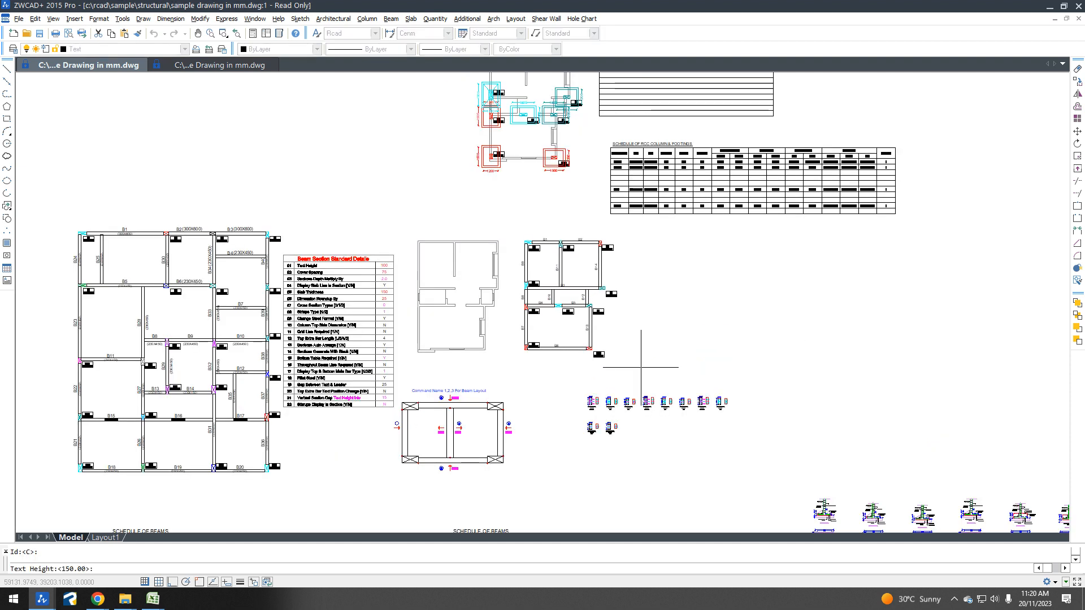
{"action": "key", "text": "Return"}
{"action": "left_click", "coordinate": [643, 379]}
{"action": "left_click", "coordinate": [523, 224]}
{"action": "key", "text": "Return"}
{"action": "left_click", "coordinate": [653, 239]}
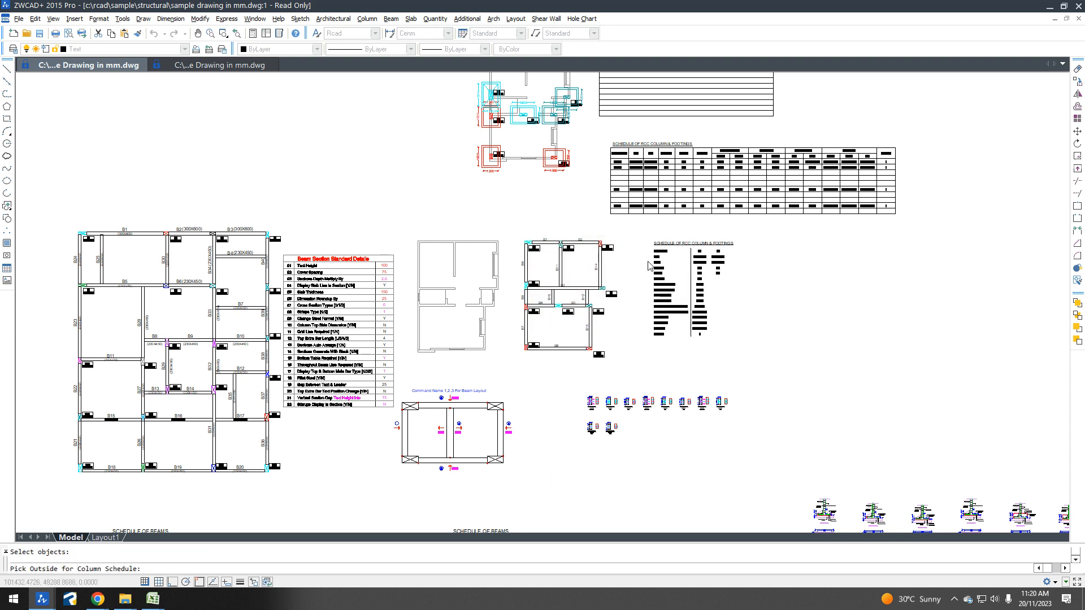
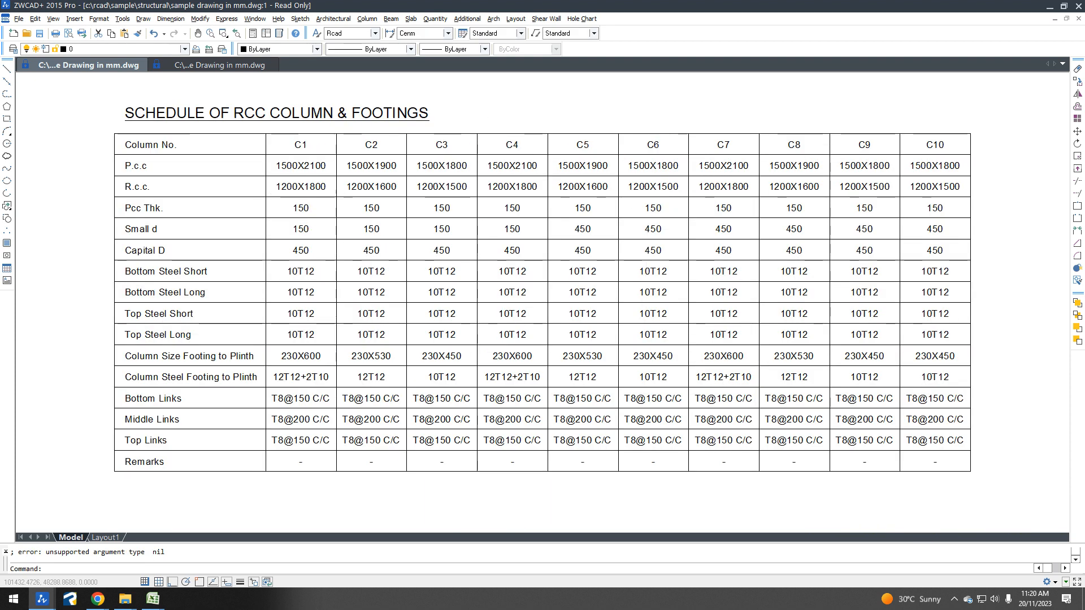
Step: Try to edit the RCC size text in the C1,3,5 row of the upper column and footing schedule
{"action": "middle_click_drag", "start_coordinate": [295, 124], "coordinate": [452, 515]}
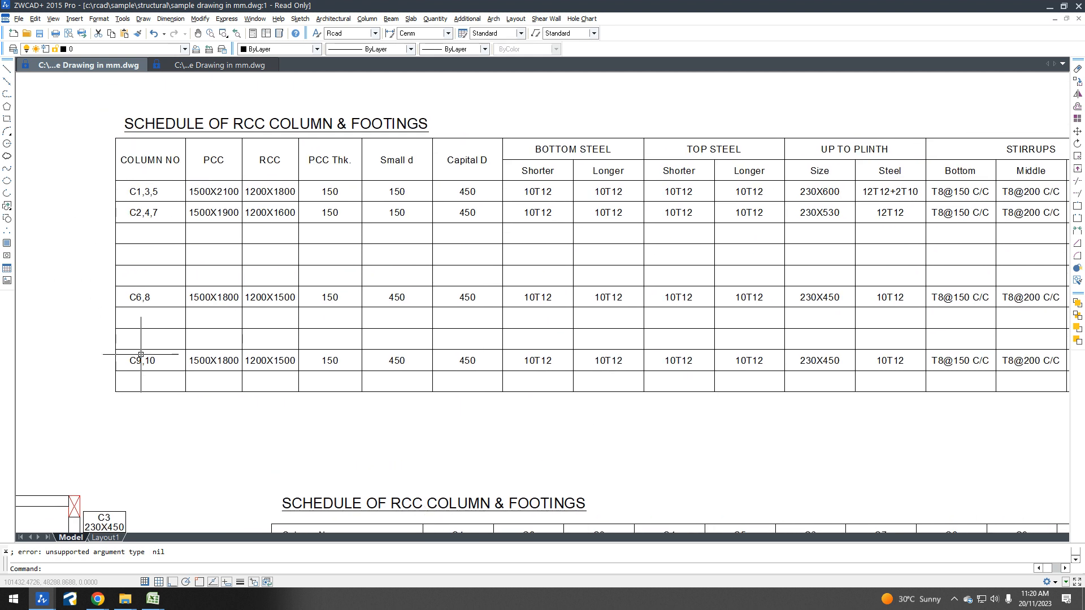
{"action": "double_click", "coordinate": [277, 192]}
{"action": "type", "text": "SDDSF"}
{"action": "key", "text": "Escape"}
{"action": "key", "text": "Escape"}
{"action": "scroll", "coordinate": [564, 261], "scroll_direction": "down", "scroll_amount": 10}
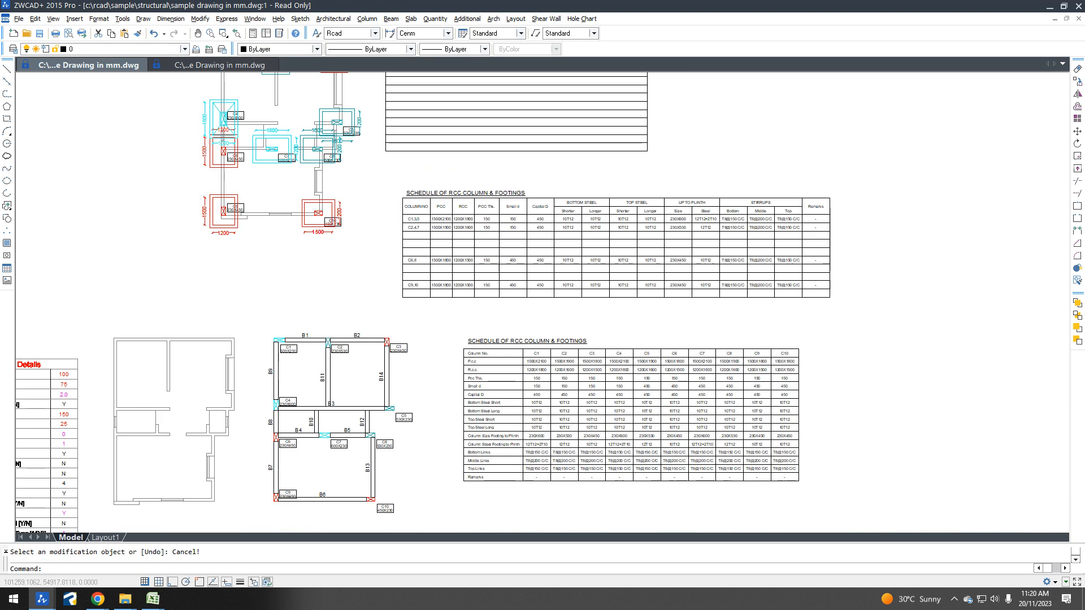
{"action": "middle_click_drag", "start_coordinate": [452, 353], "coordinate": [599, 301]}
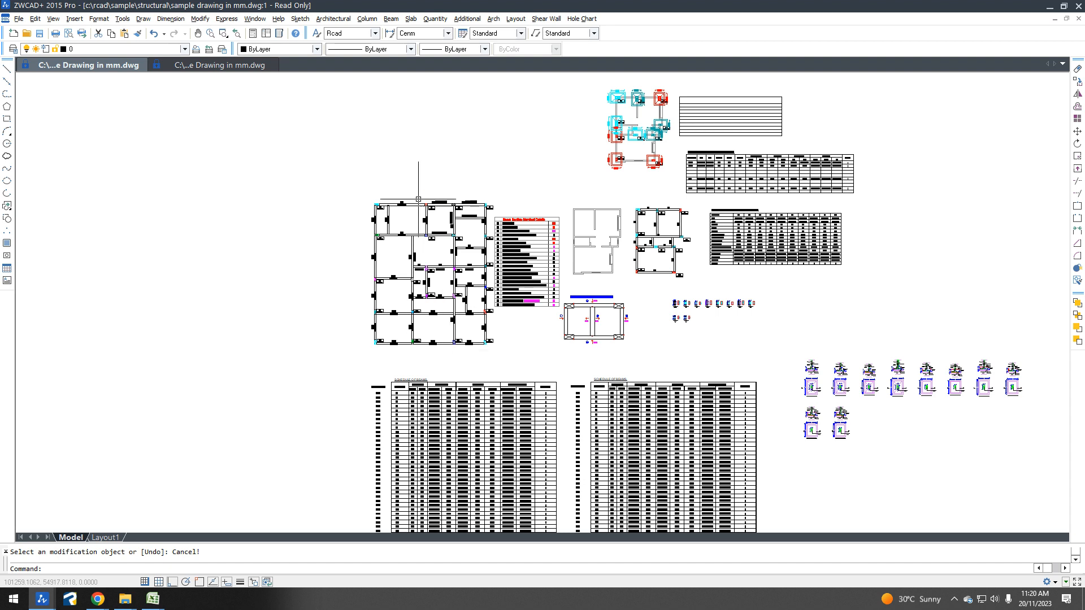
{"action": "scroll", "coordinate": [418, 200], "scroll_direction": "up", "scroll_amount": 5}
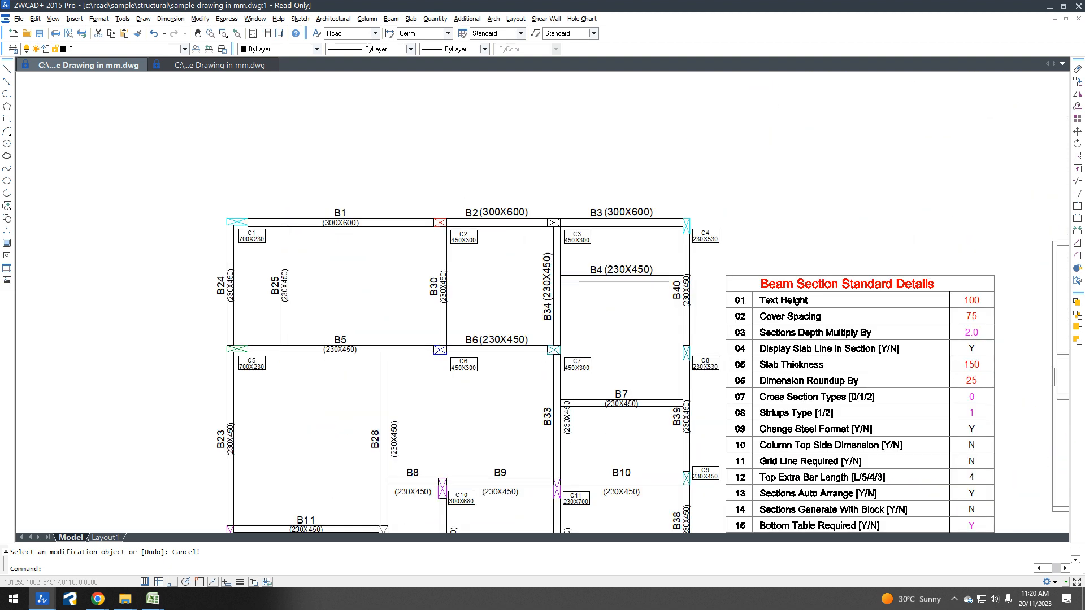
Step: Draw two horizontal section lines across the beam plan, one through beams B1 to B3 and one through beam B4
{"action": "type", "text": "l"}
{"action": "key", "text": "Return"}
{"action": "scroll", "coordinate": [207, 217], "scroll_direction": "up", "scroll_amount": 2}
{"action": "left_click", "coordinate": [209, 224]}
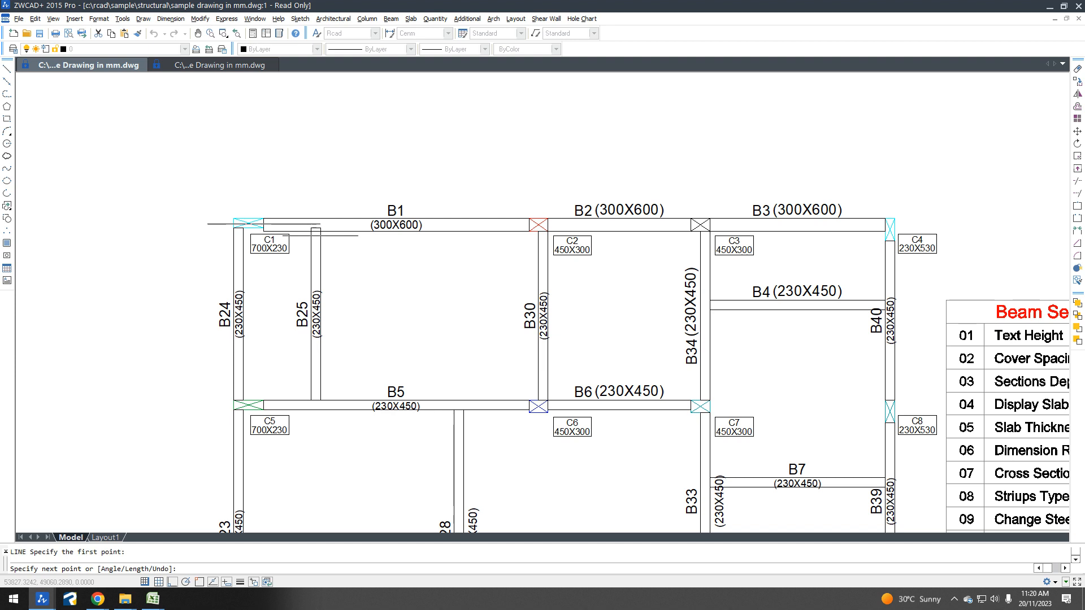
{"action": "left_click", "coordinate": [957, 243]}
{"action": "key", "text": "Escape"}
{"action": "key", "text": "Return"}
{"action": "left_click", "coordinate": [659, 304]}
{"action": "left_click", "coordinate": [930, 303]}
{"action": "key", "text": "Escape"}
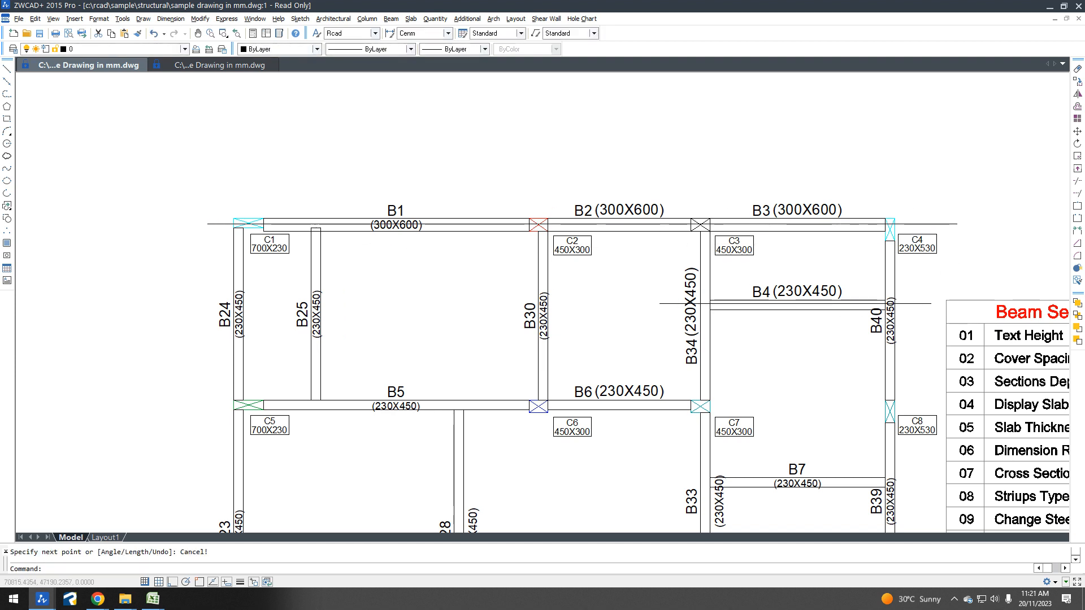
Step: Generate beam sections with BSC for both section lines, using the Beam Section Standard Details table, and place them above the beam plan
{"action": "left_click", "coordinate": [399, 21]}
{"action": "mouse_move", "coordinate": [430, 153]}
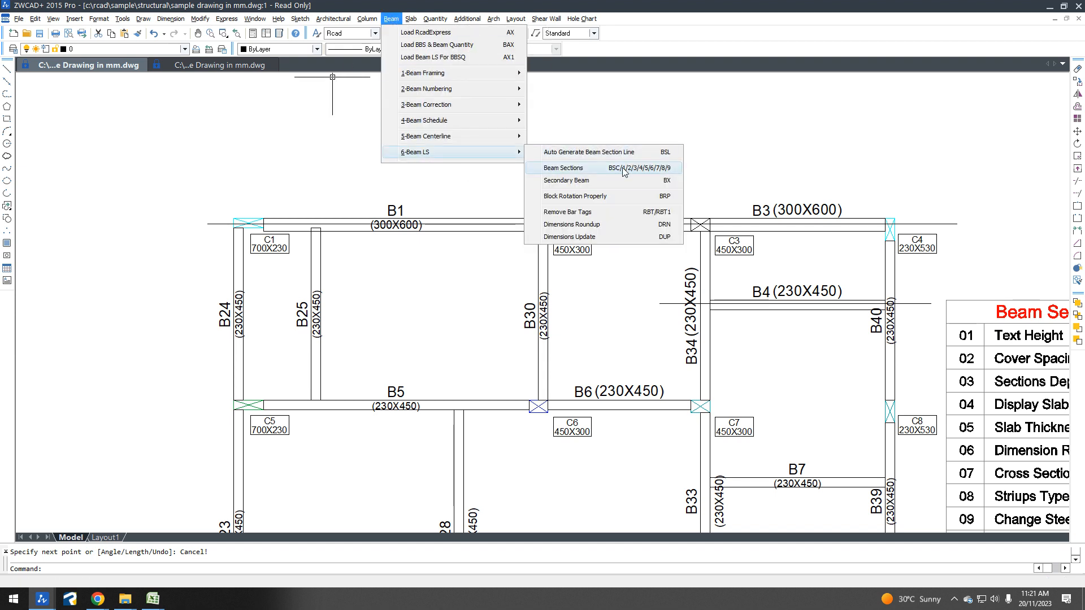
{"action": "left_click", "coordinate": [565, 168]}
{"action": "left_click", "coordinate": [214, 225]}
{"action": "left_click", "coordinate": [203, 237]}
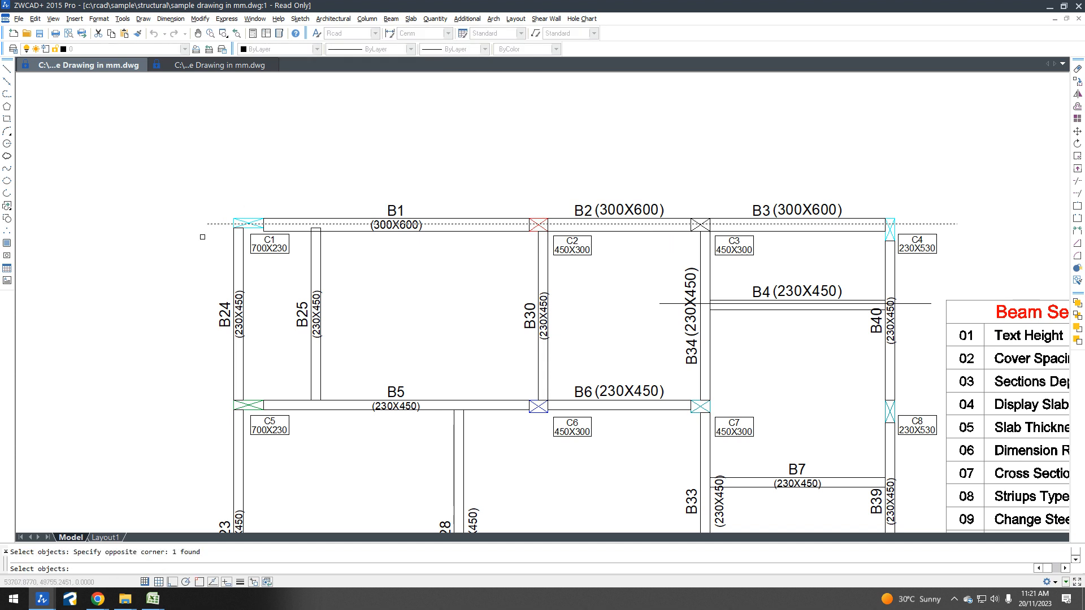
{"action": "left_click", "coordinate": [678, 298]}
{"action": "left_click", "coordinate": [657, 320]}
{"action": "key", "text": "Return"}
{"action": "key", "text": "Return"}
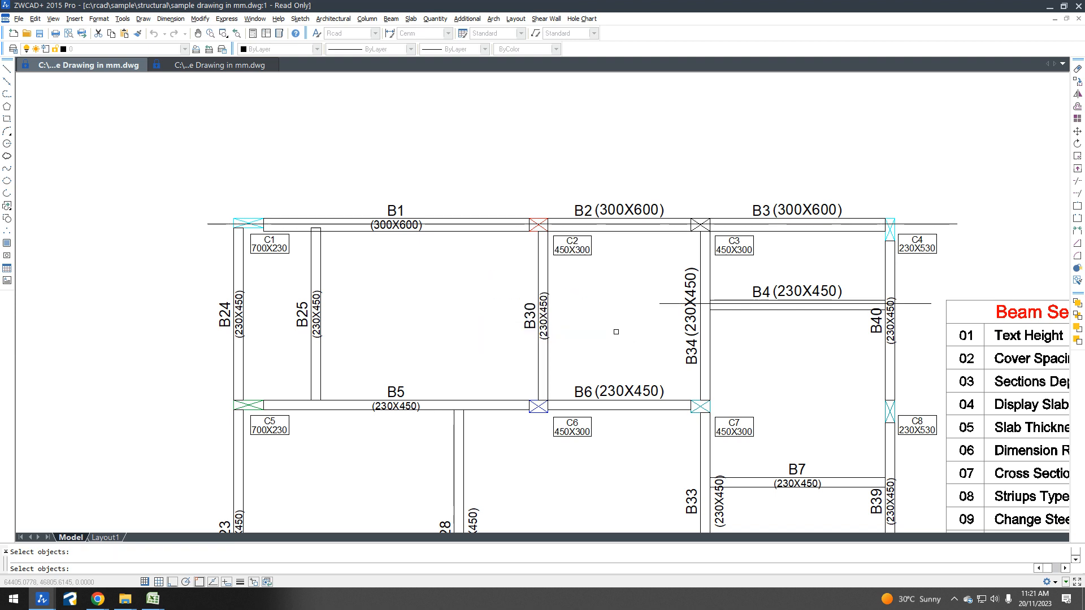
{"action": "middle_click_drag", "start_coordinate": [907, 378], "coordinate": [646, 257]}
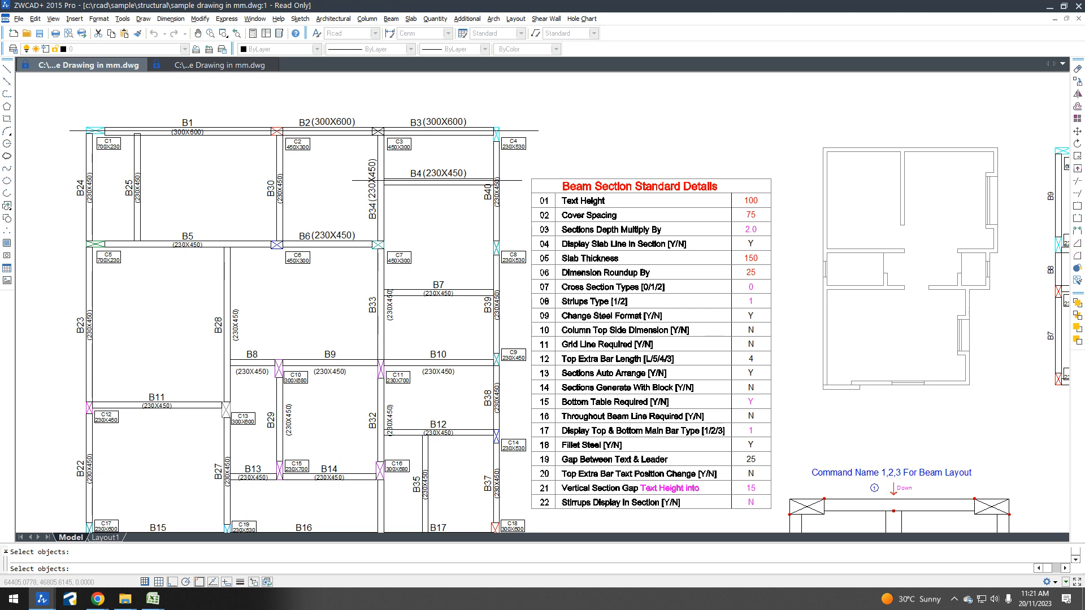
{"action": "left_click", "coordinate": [608, 301]}
{"action": "key", "text": "Return"}
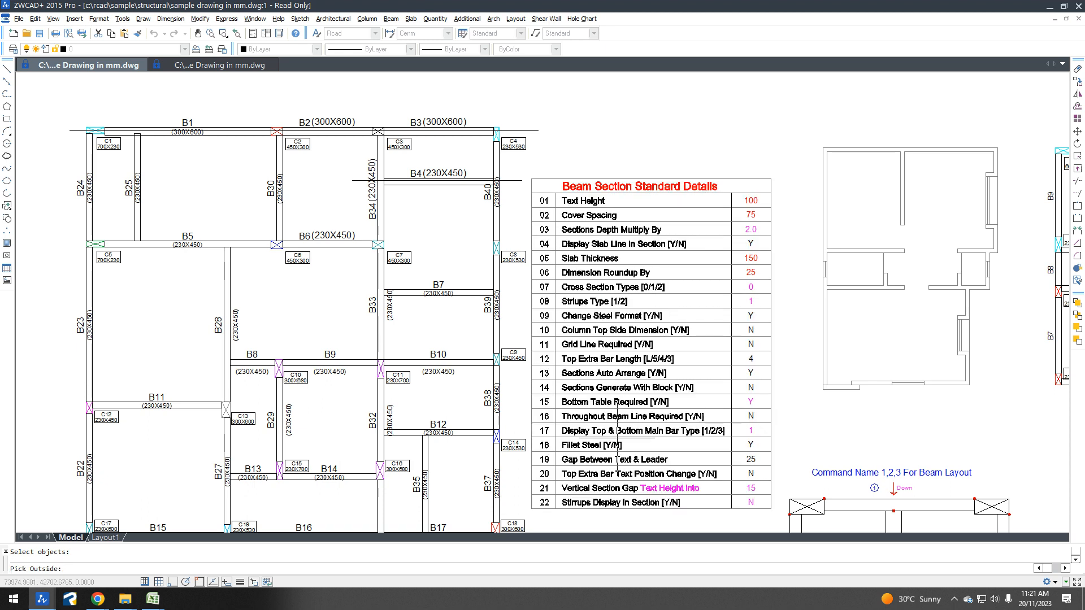
{"action": "left_click", "coordinate": [409, 226]}
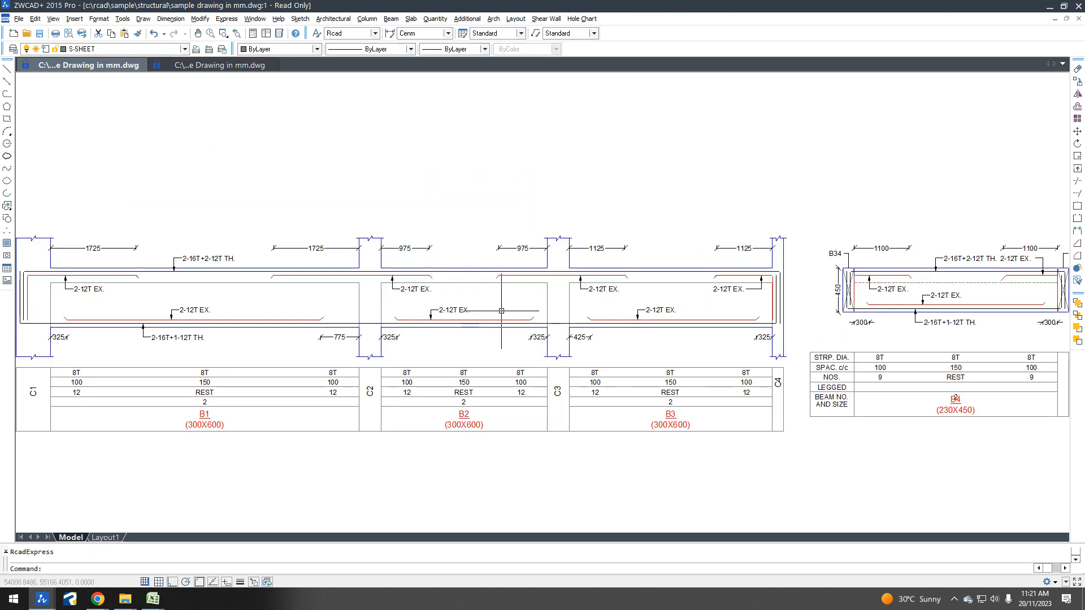
Step: Open the drawing Types of Beam LS from the Structural folder
{"action": "left_click", "coordinate": [28, 35]}
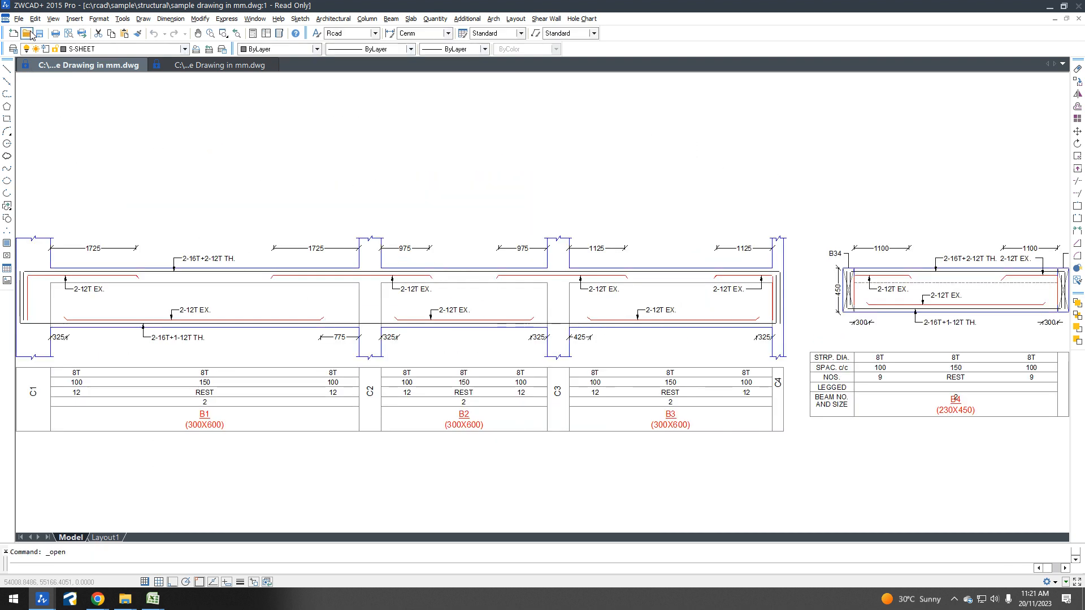
{"action": "left_click", "coordinate": [480, 291]}
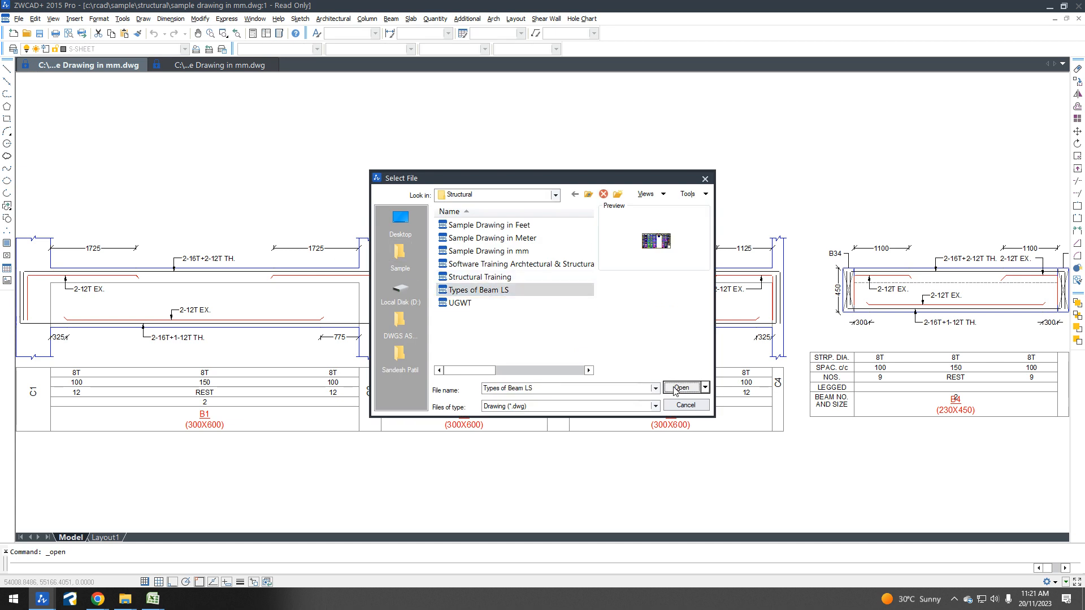
{"action": "left_click", "coordinate": [678, 388]}
{"action": "left_click", "coordinate": [585, 333]}
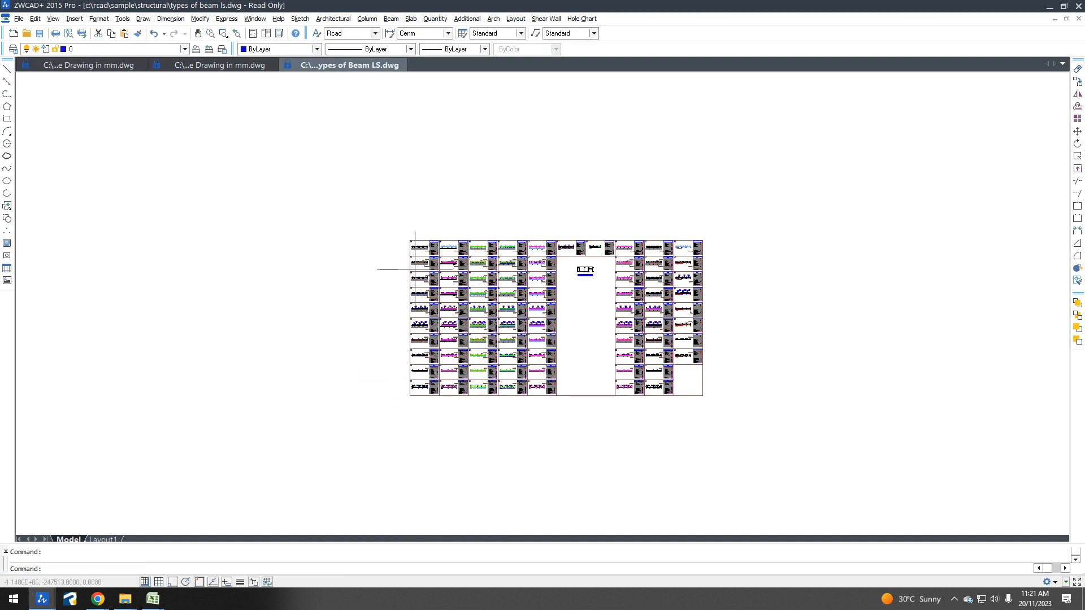
{"action": "scroll", "coordinate": [418, 266], "scroll_direction": "up", "scroll_amount": 10}
{"action": "scroll", "coordinate": [420, 260], "scroll_direction": "up", "scroll_amount": 2}
{"action": "type", "text": "c"}
{"action": "key", "text": "Return"}
{"action": "left_click", "coordinate": [414, 248]}
{"action": "key", "text": "Escape"}
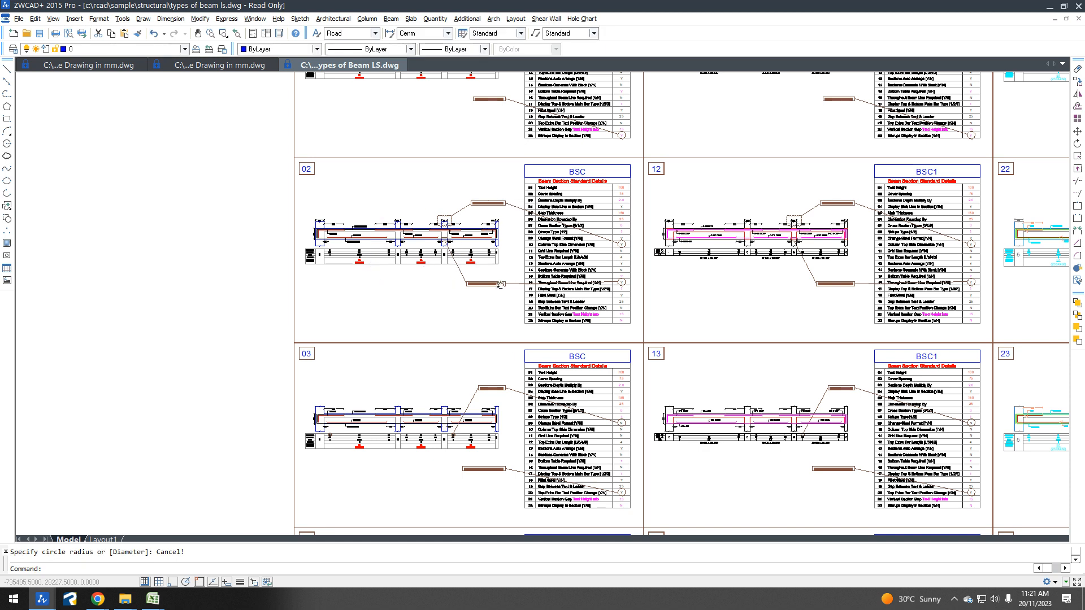
Step: Examine the BSC sample sections 01 to 05 and the highlighted settings that shape each one, including Cross Section Types
{"action": "scroll", "coordinate": [405, 219], "scroll_direction": "up", "scroll_amount": 5}
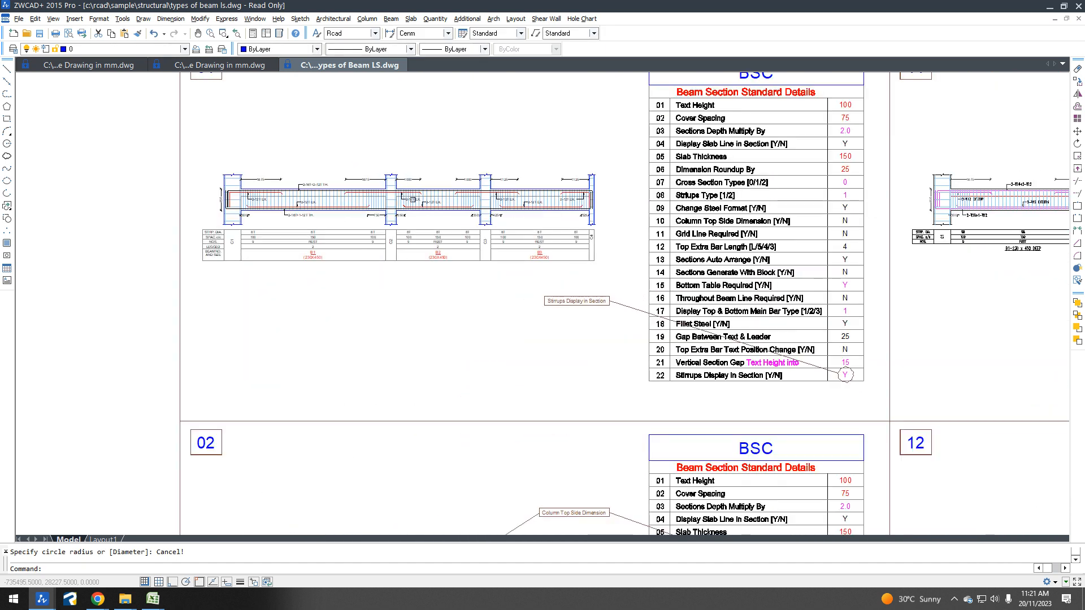
{"action": "scroll", "coordinate": [406, 219], "scroll_direction": "up", "scroll_amount": 3}
{"action": "scroll", "coordinate": [396, 226], "scroll_direction": "down", "scroll_amount": 2}
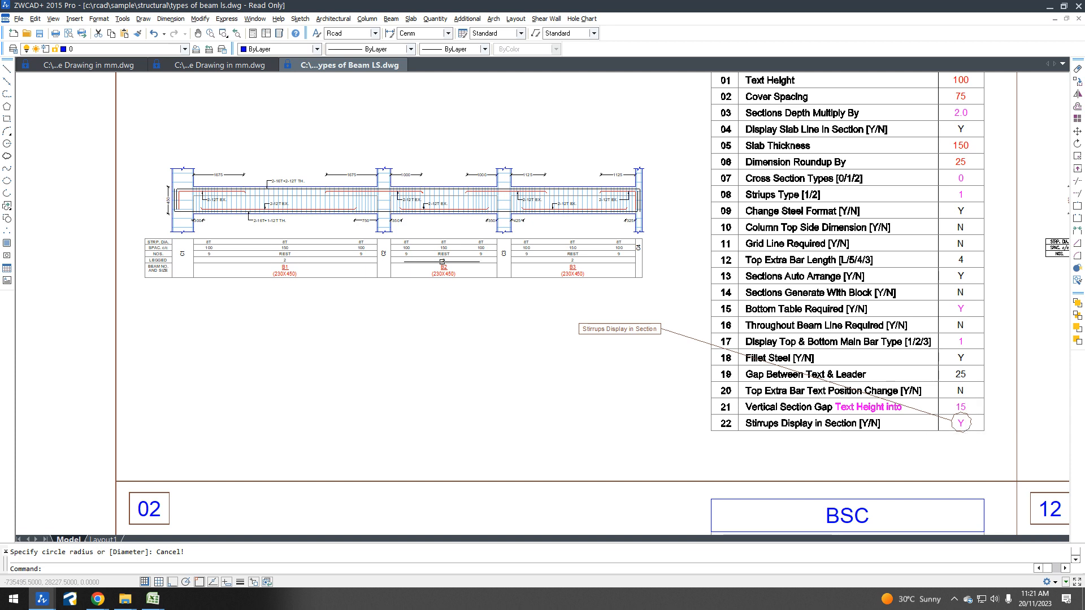
{"action": "scroll", "coordinate": [501, 196], "scroll_direction": "down", "scroll_amount": 4}
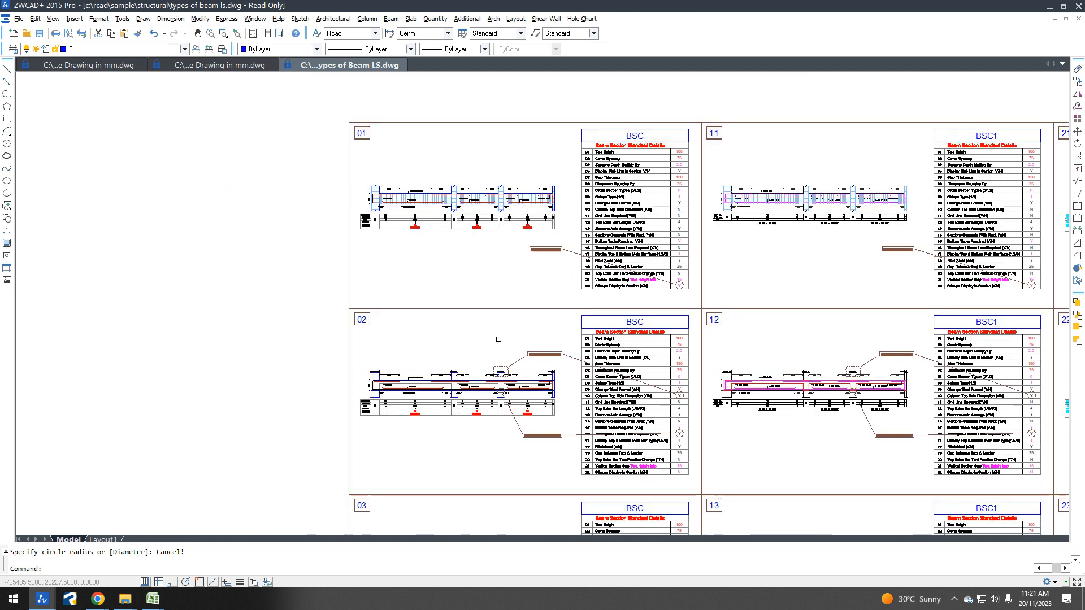
{"action": "middle_click_drag", "start_coordinate": [495, 373], "coordinate": [484, 271]}
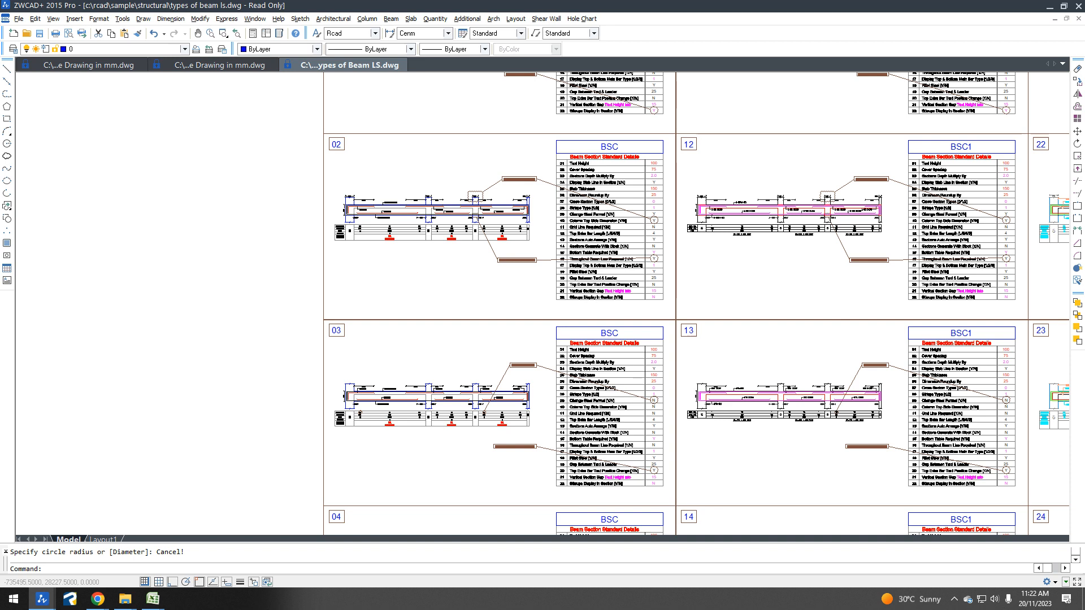
{"action": "middle_click_drag", "start_coordinate": [502, 317], "coordinate": [499, 201]}
{"action": "middle_click_drag", "start_coordinate": [462, 441], "coordinate": [460, 307]}
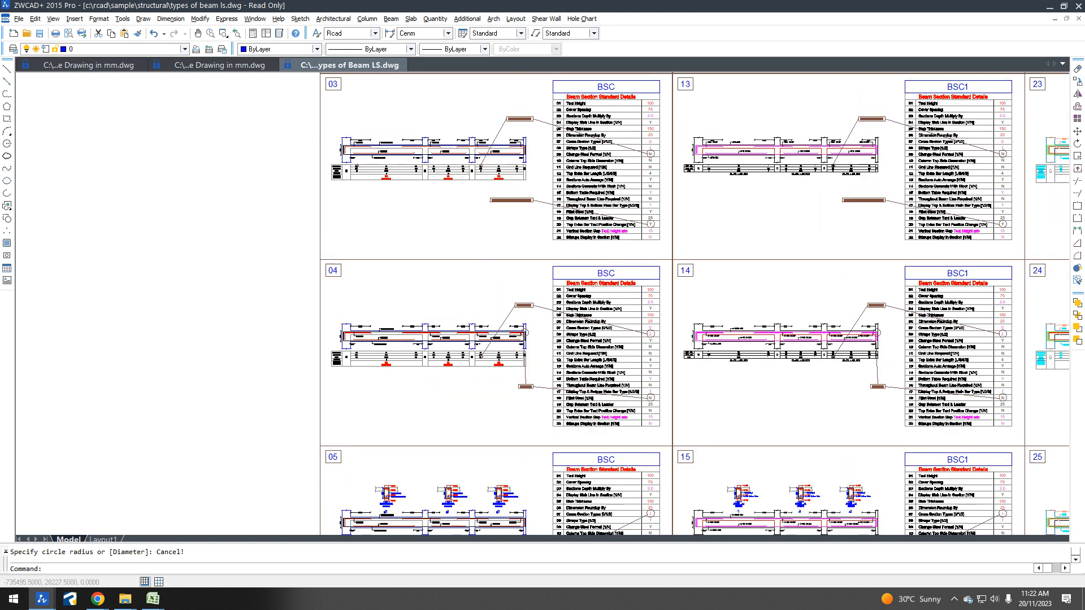
{"action": "scroll", "coordinate": [460, 308], "scroll_direction": "down", "scroll_amount": 2}
{"action": "scroll", "coordinate": [458, 393], "scroll_direction": "up", "scroll_amount": 3}
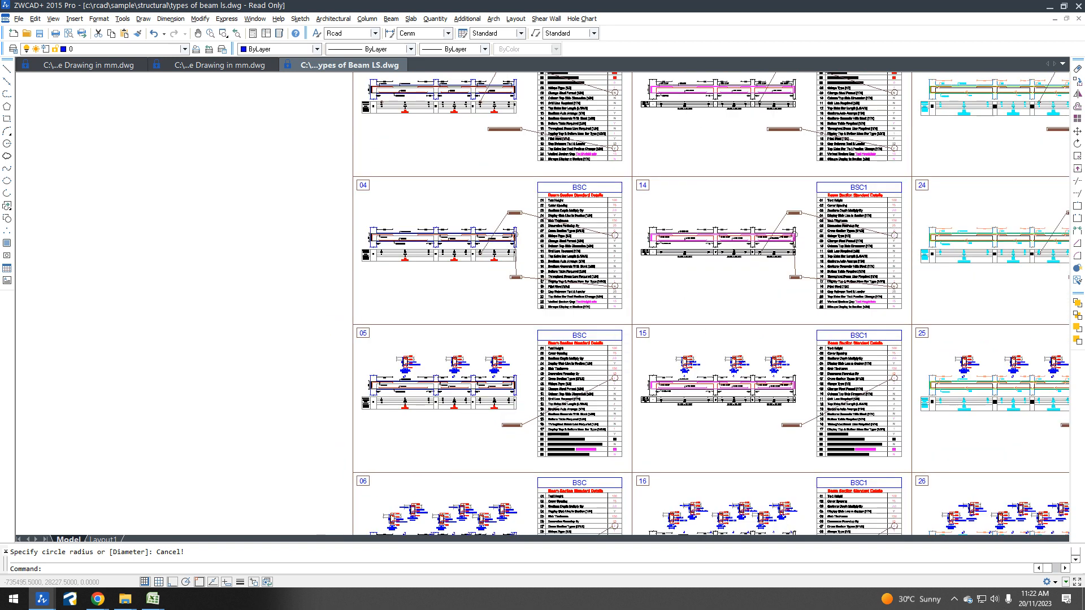
{"action": "scroll", "coordinate": [685, 374], "scroll_direction": "up", "scroll_amount": 3}
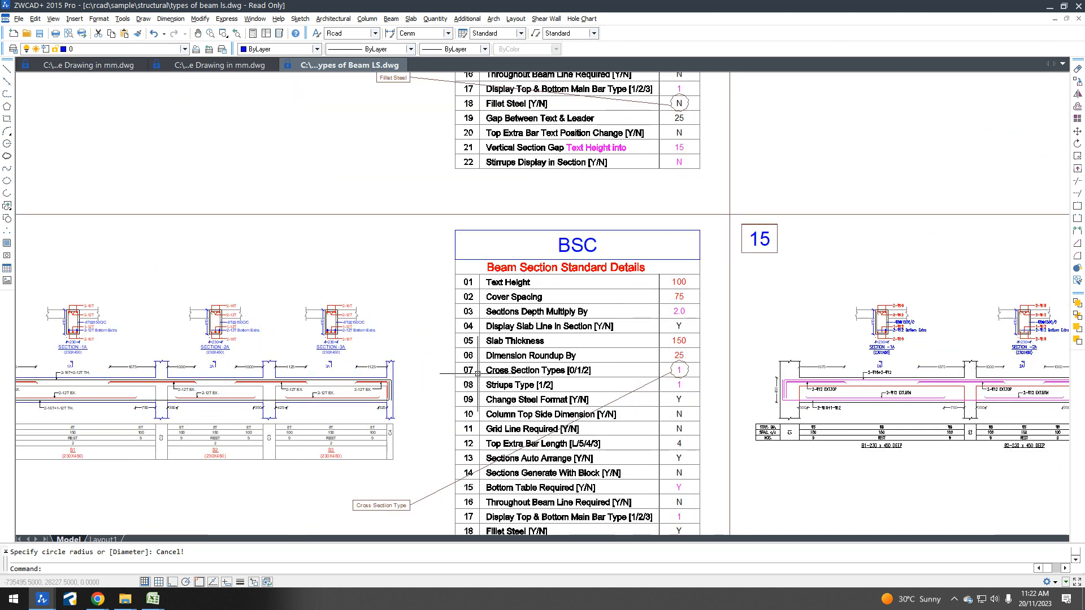
Step: Return to Sample Drawing in mm and set Cross Section Types to 1 in the Beam Section Standard Details table
{"action": "left_click", "coordinate": [89, 65]}
{"action": "scroll", "coordinate": [728, 419], "scroll_direction": "down", "scroll_amount": 4}
{"action": "scroll", "coordinate": [728, 418], "scroll_direction": "up", "scroll_amount": 5}
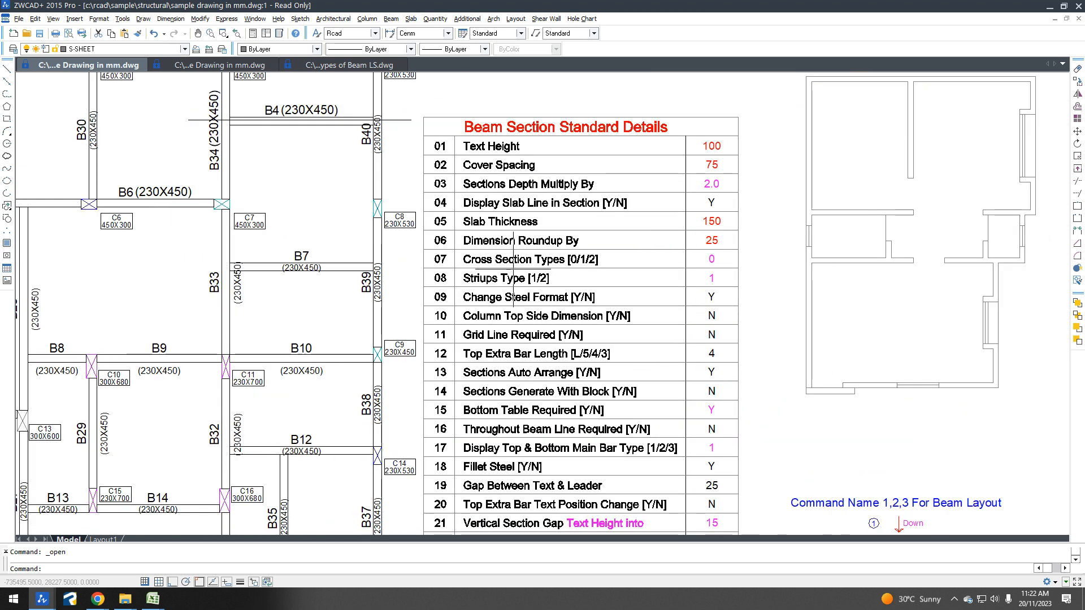
{"action": "double_click", "coordinate": [698, 263]}
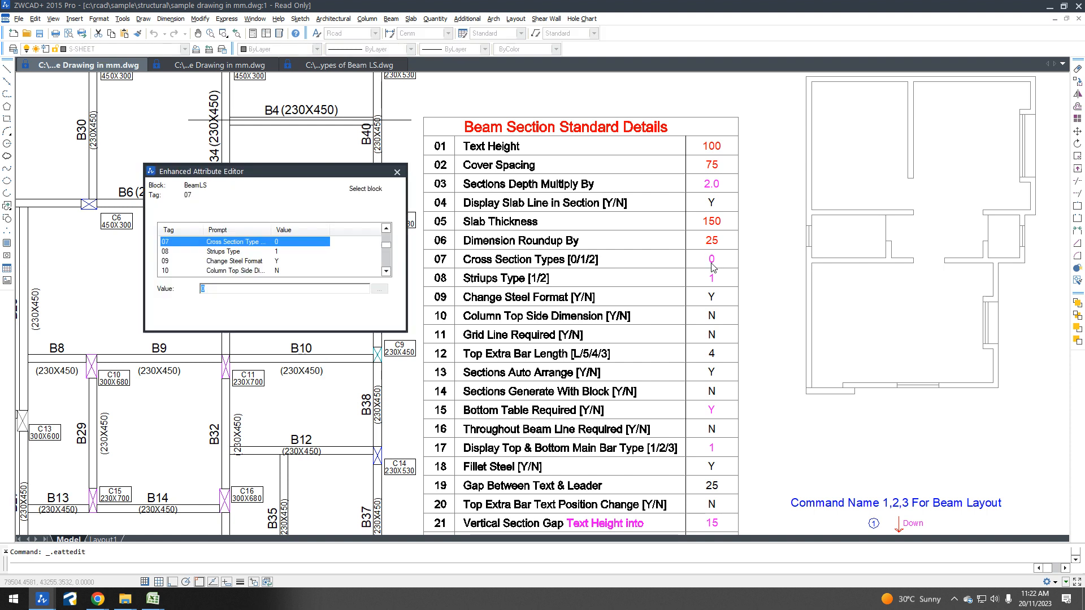
{"action": "type", "text": "1"}
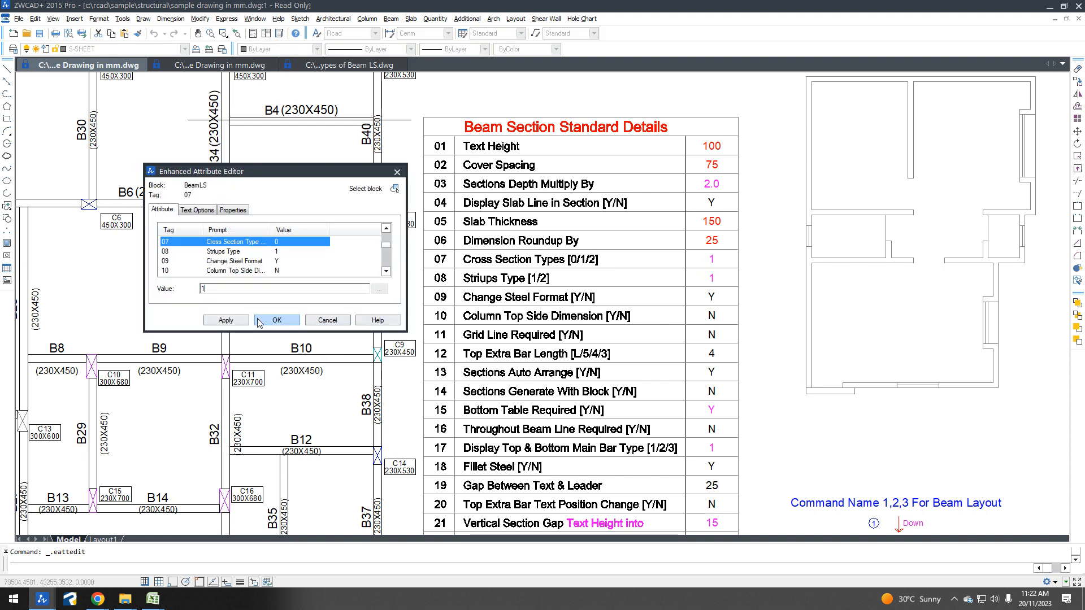
{"action": "left_click", "coordinate": [277, 320]}
{"action": "scroll", "coordinate": [695, 254], "scroll_direction": "down", "scroll_amount": 3}
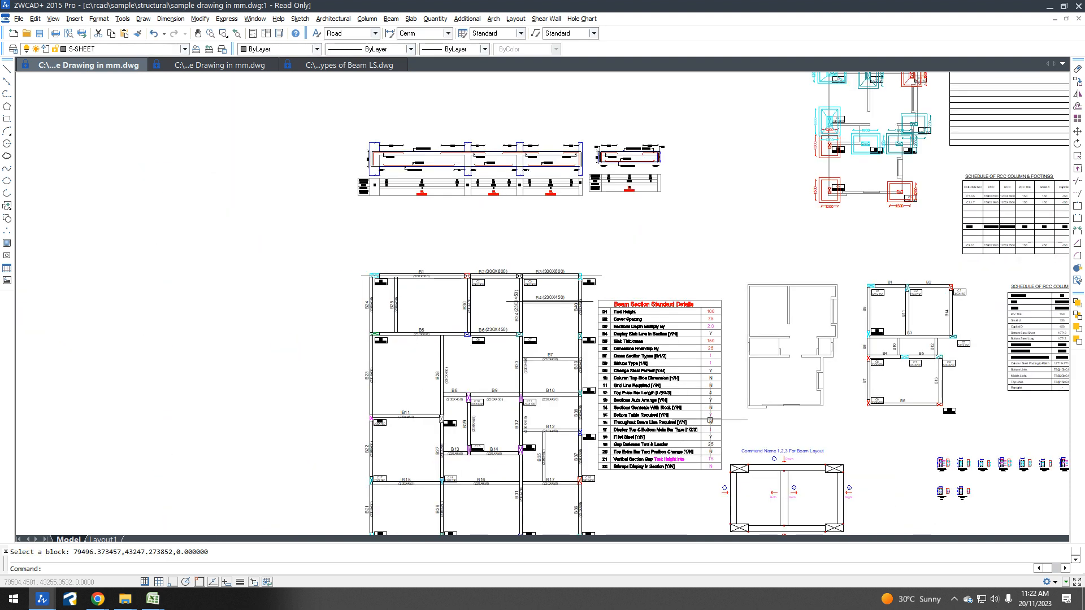
Step: Delete the beam sections above the plan and regenerate them there from the section lines with the changed cross section type
{"action": "left_click", "coordinate": [691, 227]}
{"action": "left_click", "coordinate": [346, 122]}
{"action": "key", "text": "Delete"}
{"action": "type", "text": "B"}
{"action": "key", "text": "Return"}
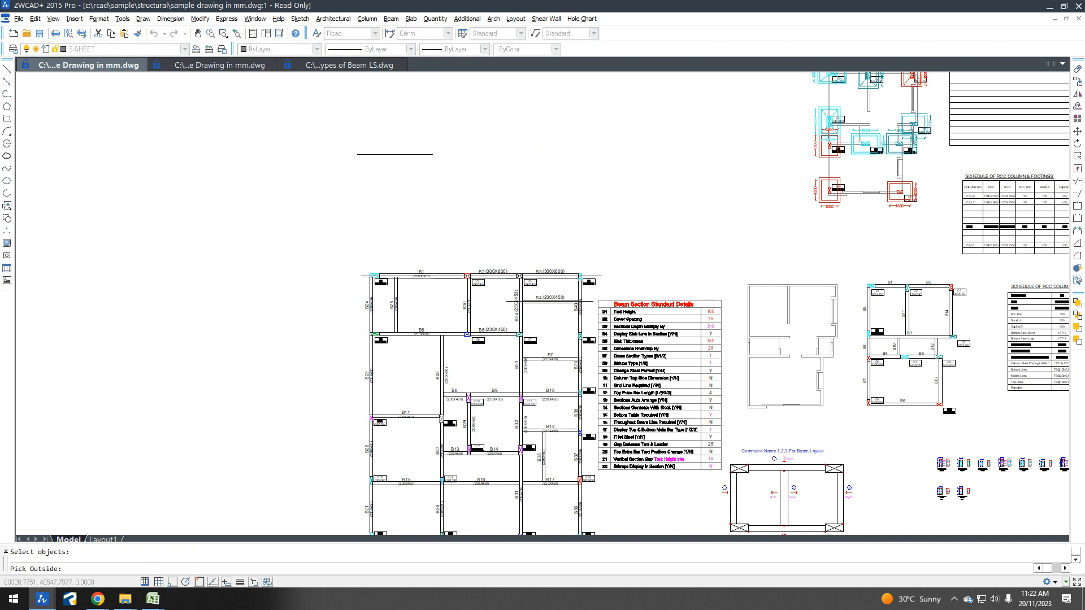
{"action": "left_click", "coordinate": [380, 138]}
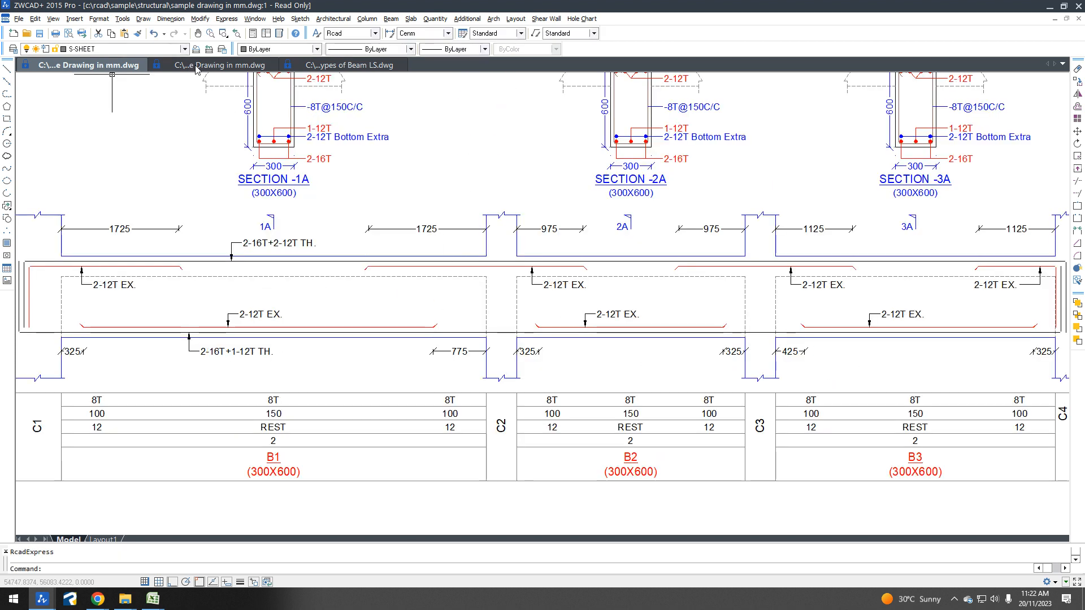
Step: Examine the BSC1, BSC2 and BSC3 styles in samples 15, 24 and 34 of Types of Beam LS, comparing bar labels, stirrups and fillet steel
{"action": "left_click", "coordinate": [322, 66]}
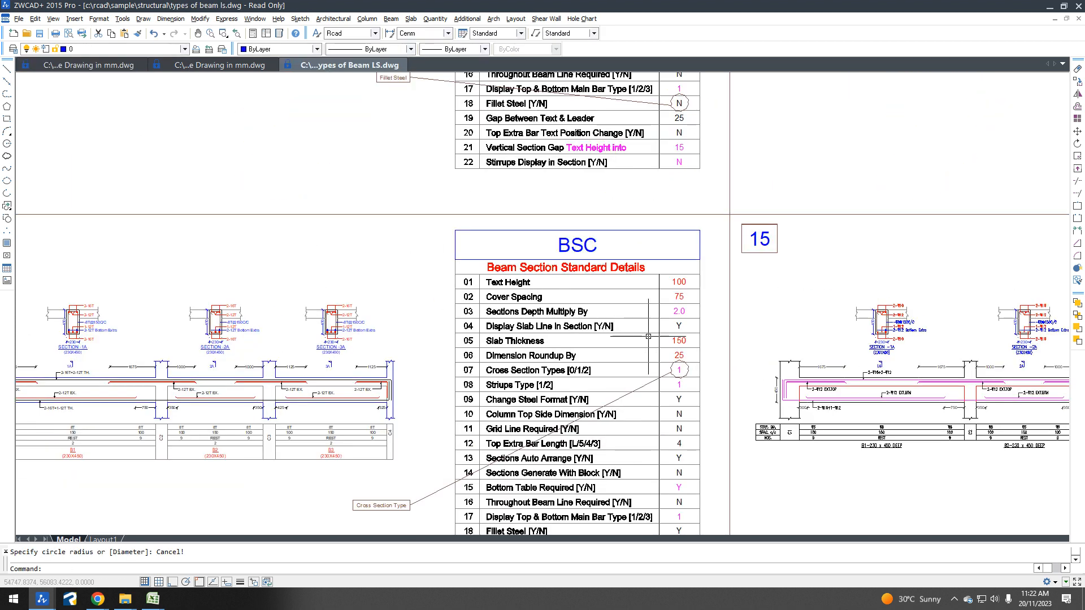
{"action": "middle_click_drag", "start_coordinate": [770, 340], "coordinate": [559, 340]}
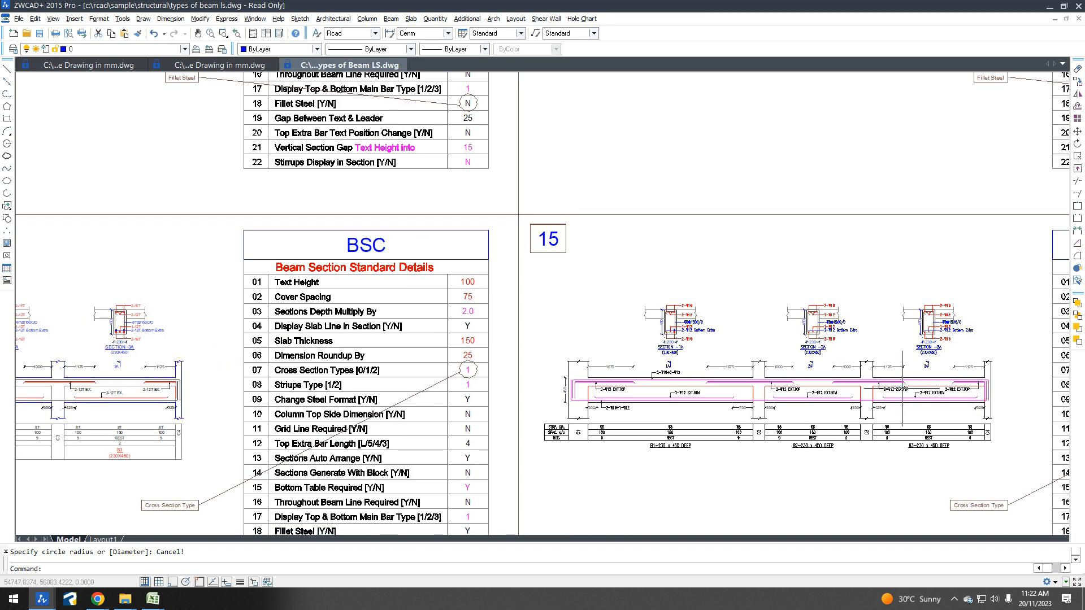
{"action": "scroll", "coordinate": [902, 390], "scroll_direction": "up", "scroll_amount": 3}
{"action": "scroll", "coordinate": [539, 392], "scroll_direction": "down", "scroll_amount": 2}
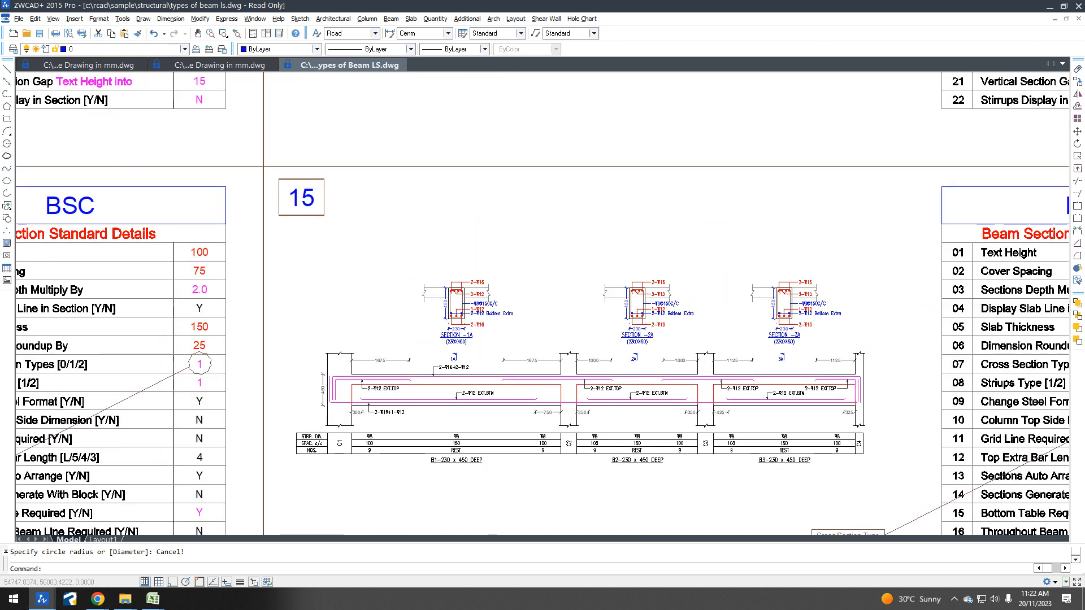
{"action": "scroll", "coordinate": [540, 392], "scroll_direction": "down", "scroll_amount": 4}
{"action": "mouse_move", "coordinate": [535, 266]}
{"action": "middle_mouse_down"}
{"action": "mouse_move", "coordinate": [384, 312]}
{"action": "mouse_move", "coordinate": [253, 310]}
{"action": "middle_mouse_up"}
{"action": "scroll", "coordinate": [909, 147], "scroll_direction": "up", "scroll_amount": 3}
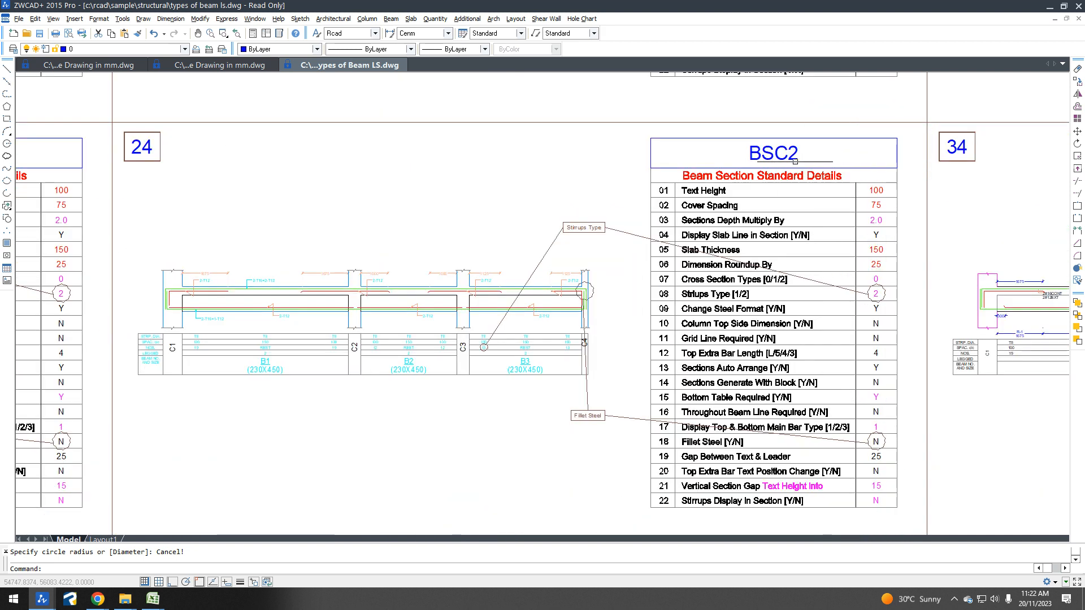
{"action": "scroll", "coordinate": [249, 289], "scroll_direction": "up", "scroll_amount": 5}
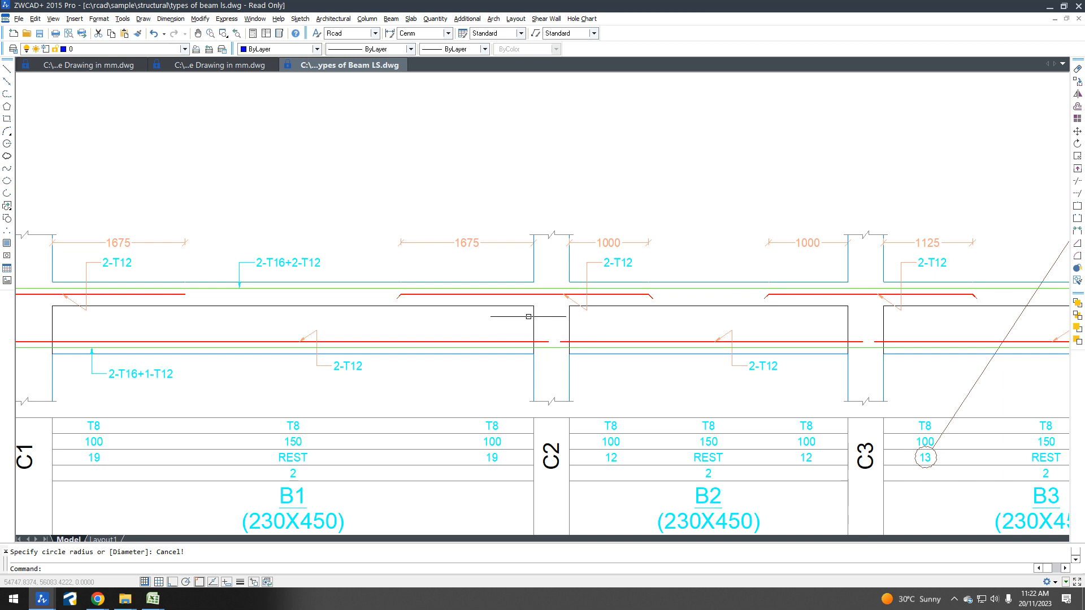
{"action": "scroll", "coordinate": [525, 331], "scroll_direction": "down", "scroll_amount": 4}
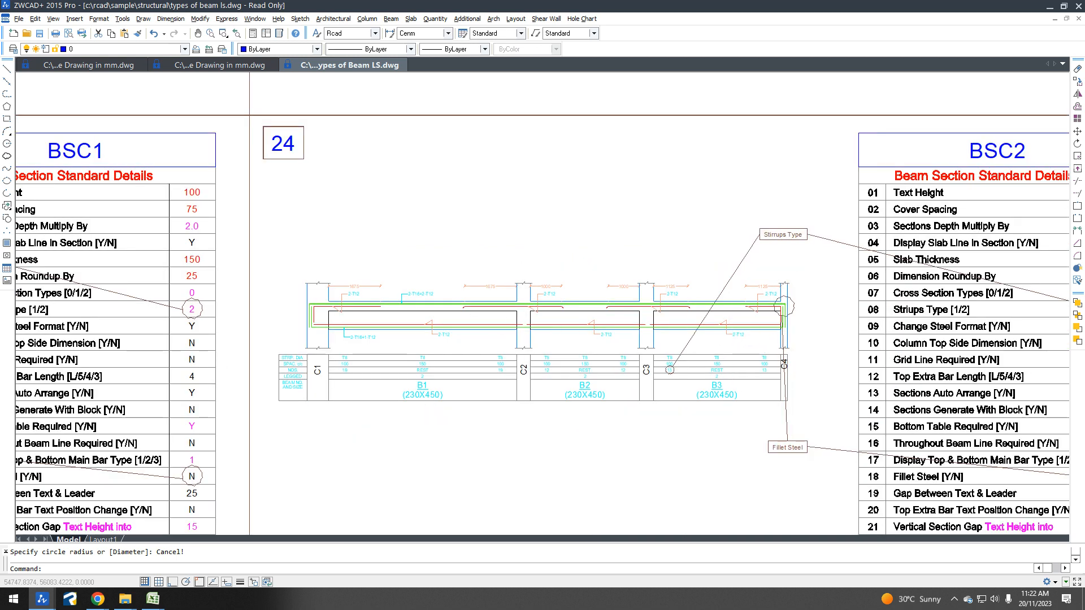
{"action": "scroll", "coordinate": [455, 303], "scroll_direction": "down", "scroll_amount": 4}
{"action": "scroll", "coordinate": [927, 322], "scroll_direction": "up", "scroll_amount": 6}
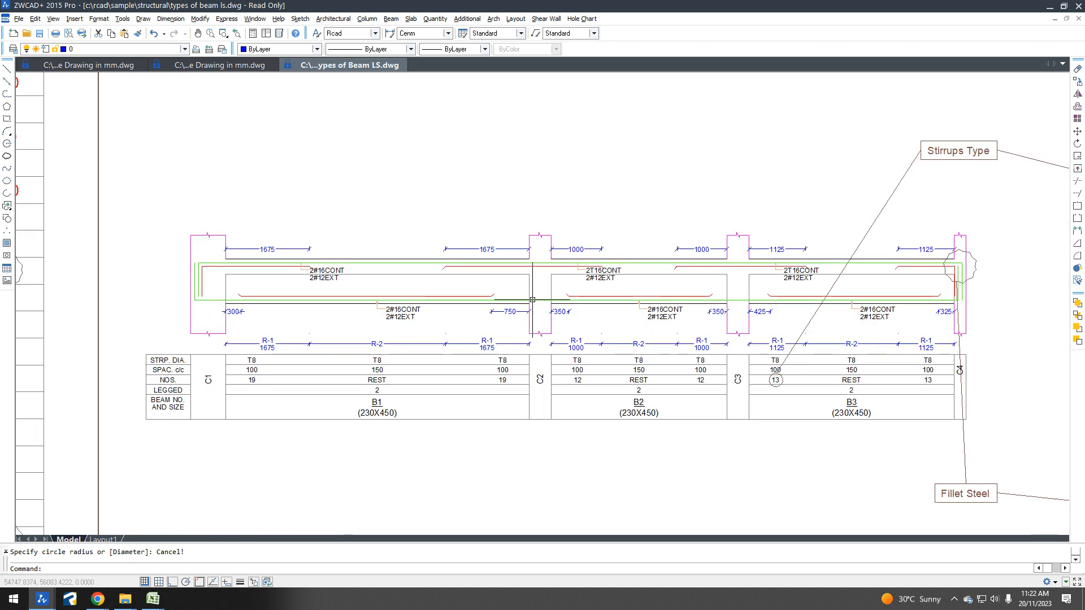
{"action": "scroll", "coordinate": [497, 296], "scroll_direction": "down", "scroll_amount": 4}
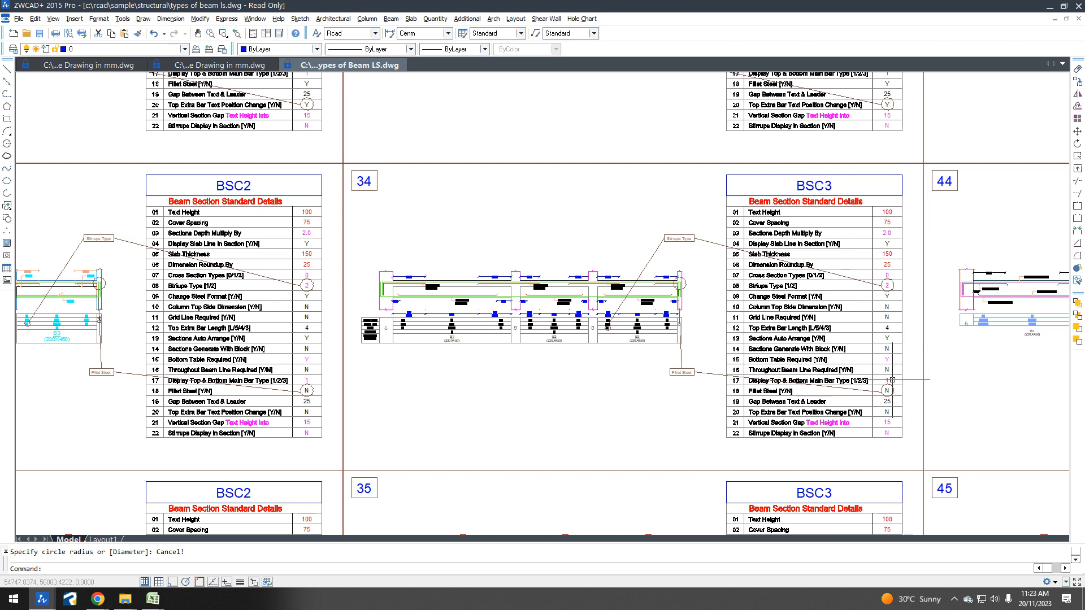
Step: Return to Sample Drawing in mm and load the Beam LS module for BBS and quantity (AX1)
{"action": "left_click", "coordinate": [117, 66]}
{"action": "scroll", "coordinate": [636, 374], "scroll_direction": "up", "scroll_amount": 8}
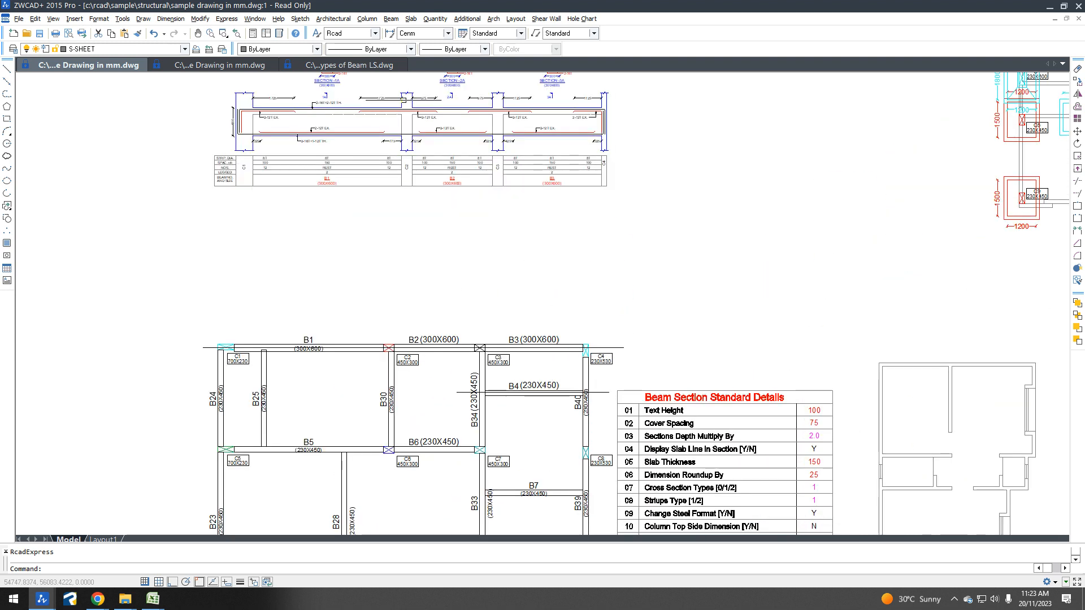
{"action": "left_click", "coordinate": [390, 20]}
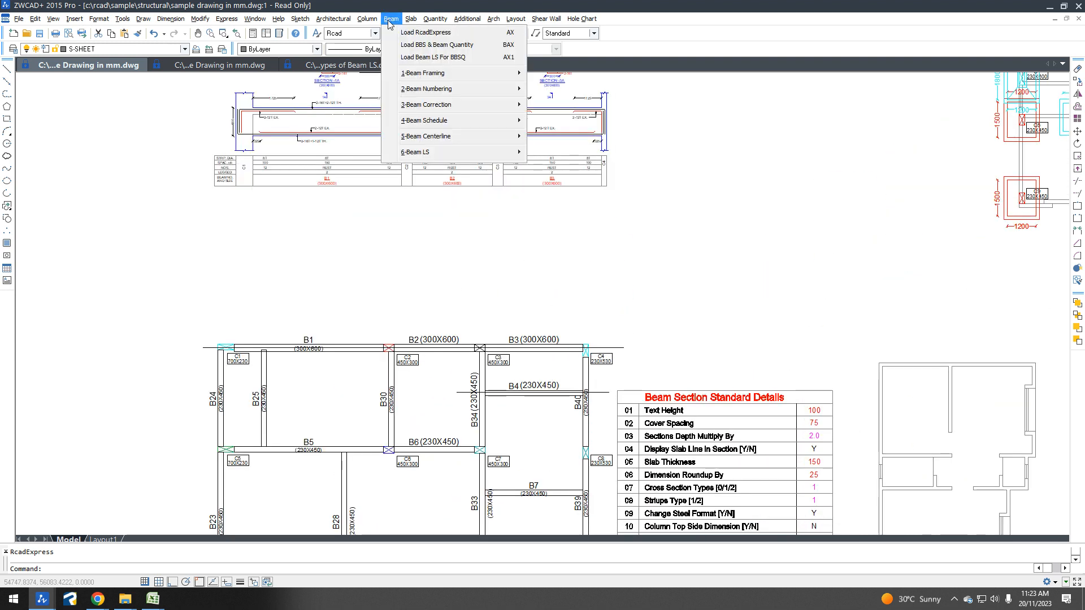
{"action": "left_click", "coordinate": [447, 58]}
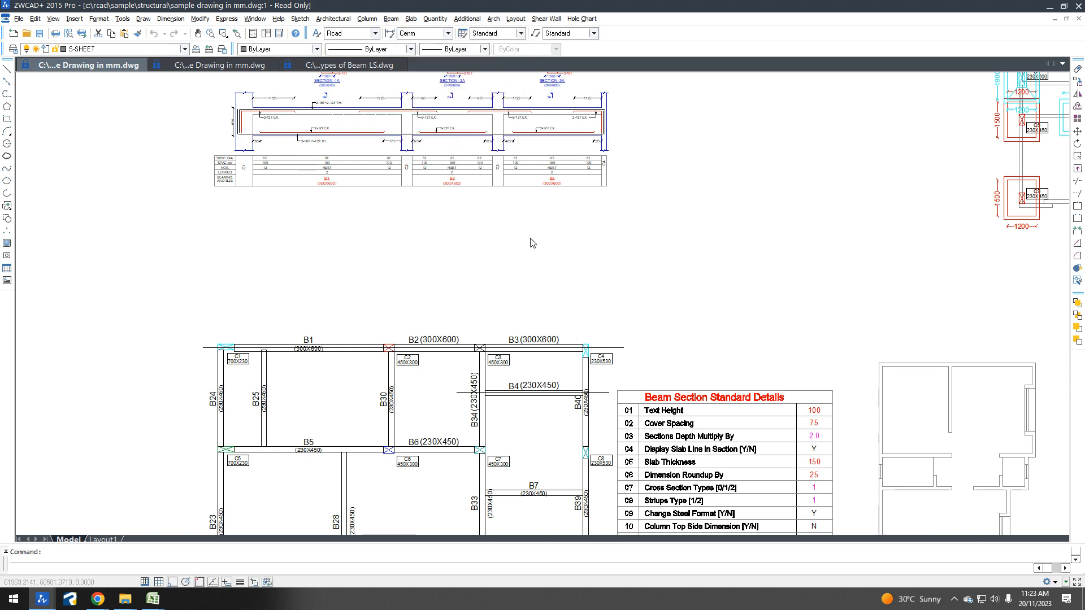
Step: Generate beam sections from both section lines with text height 100, roundup 25, top extra bar length 4, stirrups type 1 and auto arrange, placed above the drawings
{"action": "left_click", "coordinate": [392, 19]}
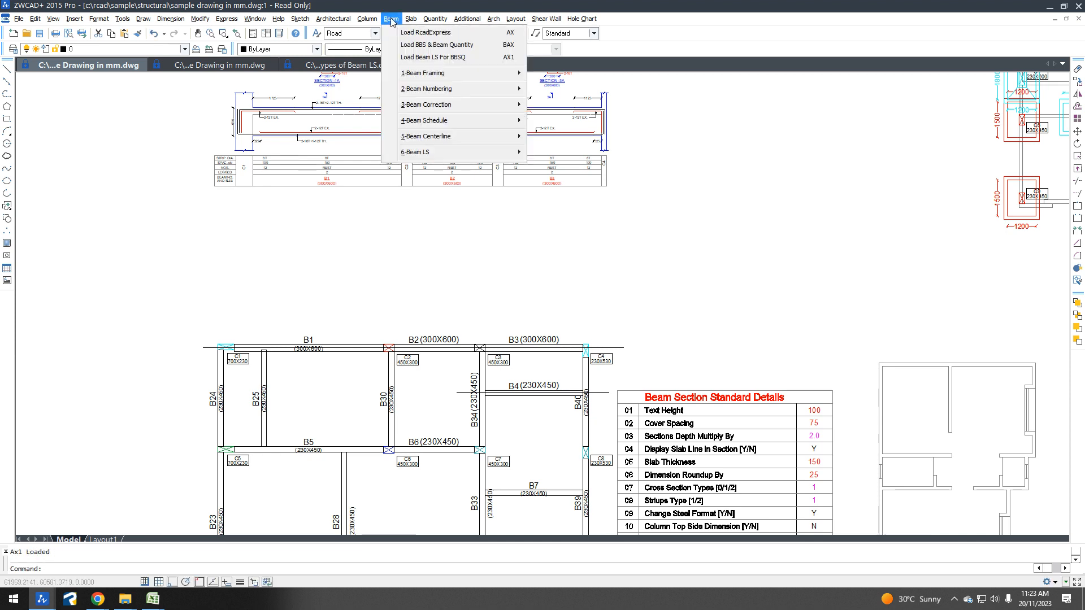
{"action": "mouse_move", "coordinate": [437, 156]}
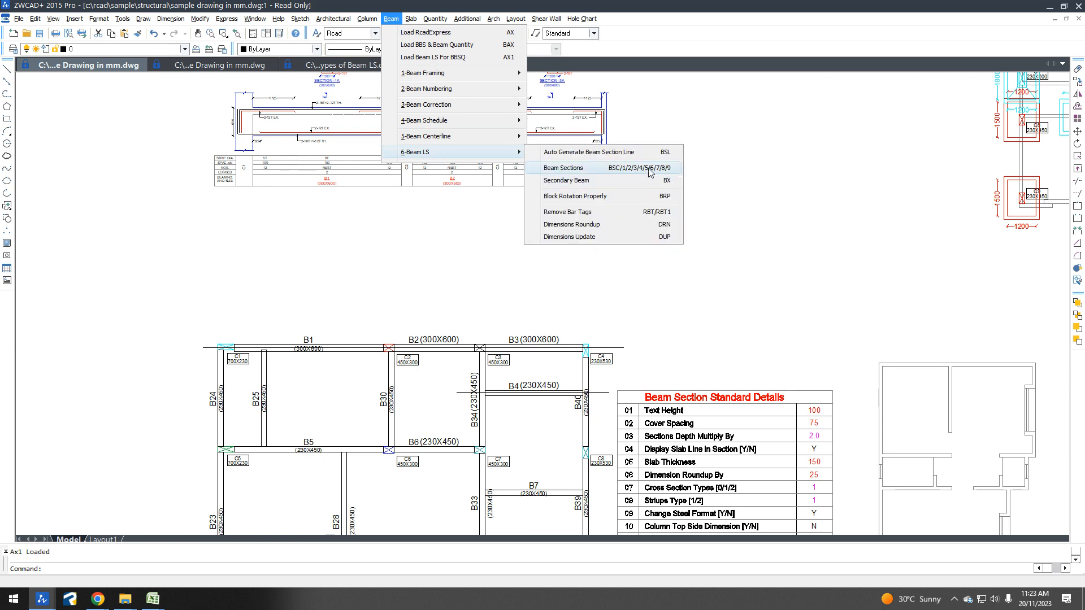
{"action": "left_click", "coordinate": [676, 180]}
{"action": "left_click", "coordinate": [619, 339]}
{"action": "left_click", "coordinate": [609, 374]}
{"action": "left_click", "coordinate": [605, 383]}
{"action": "left_click", "coordinate": [600, 400]}
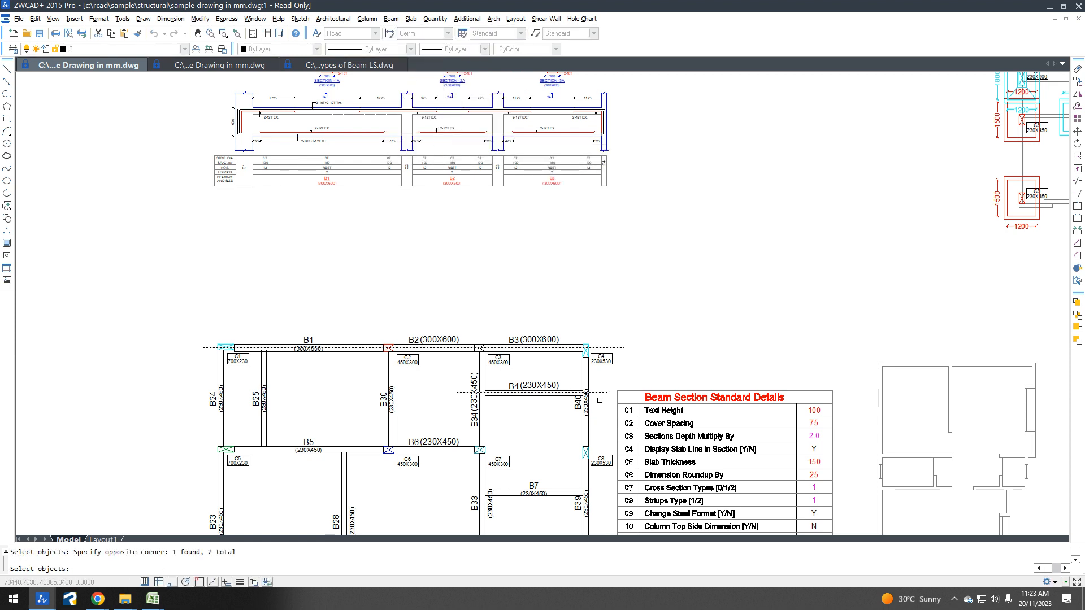
{"action": "key", "text": "Return"}
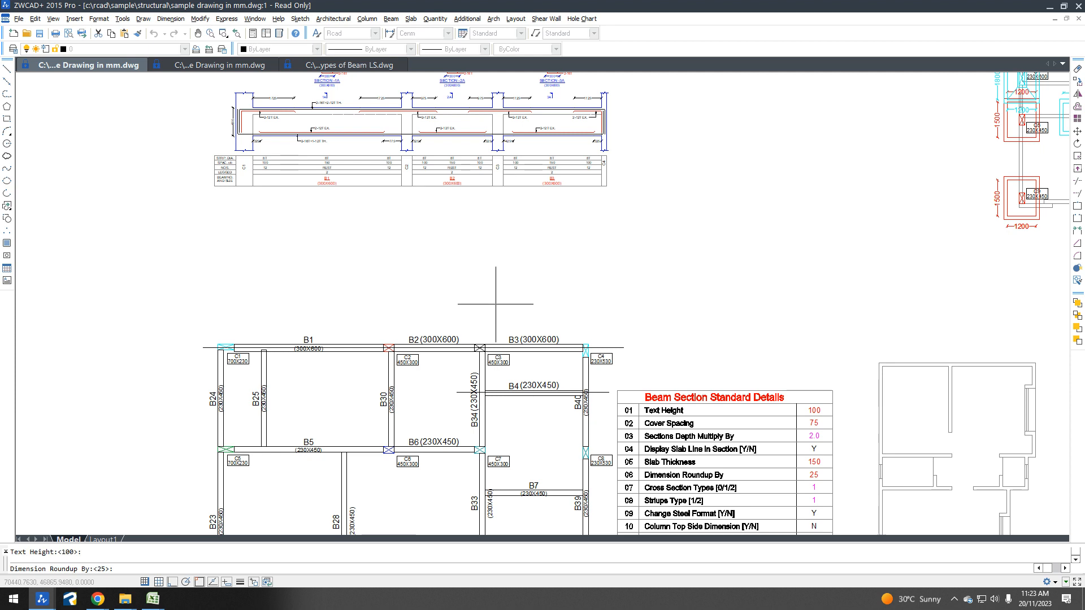
{"action": "key", "text": "Return"}
{"action": "key", "text": "Return"}
{"action": "key", "text": "Return"}
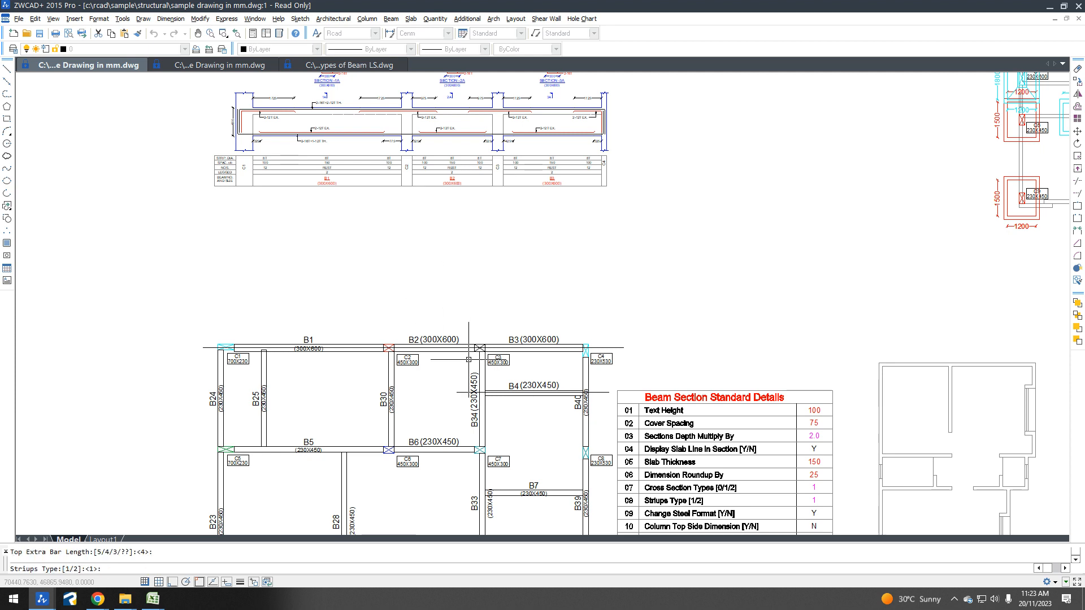
{"action": "key", "text": "Return"}
{"action": "key", "text": "Return"}
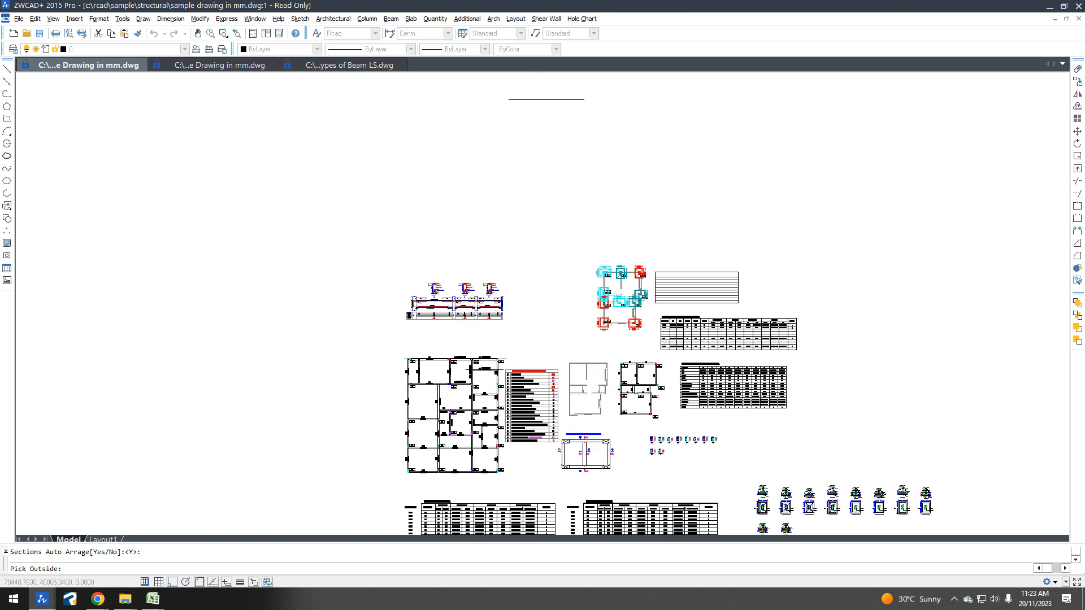
{"action": "left_click", "coordinate": [565, 106]}
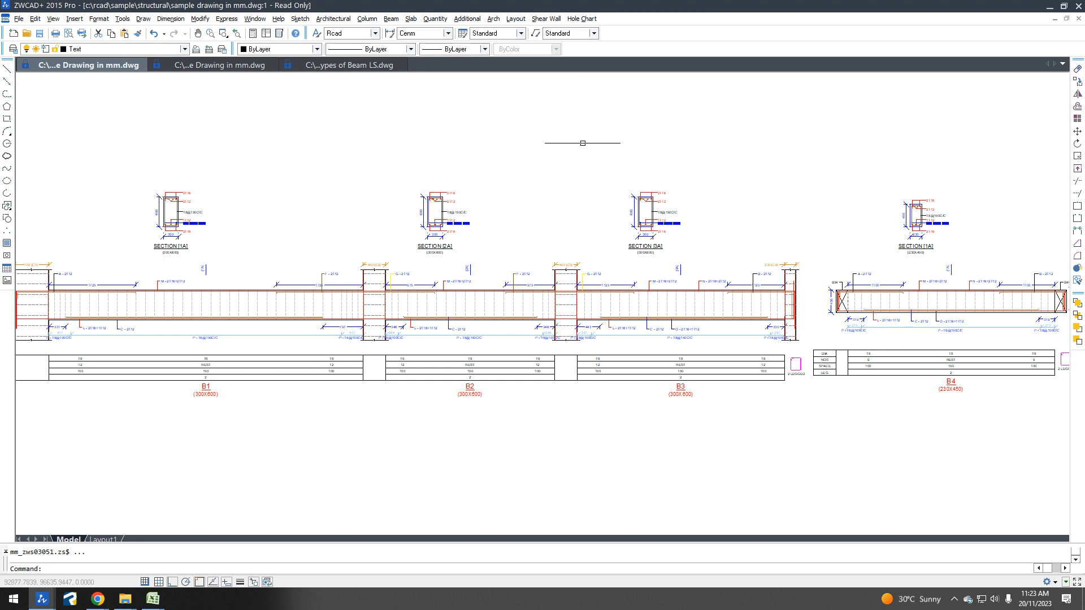
Step: Create the beam bar bending schedule from all the new beam sections and place it just below them
{"action": "scroll", "coordinate": [580, 146], "scroll_direction": "down", "scroll_amount": 4}
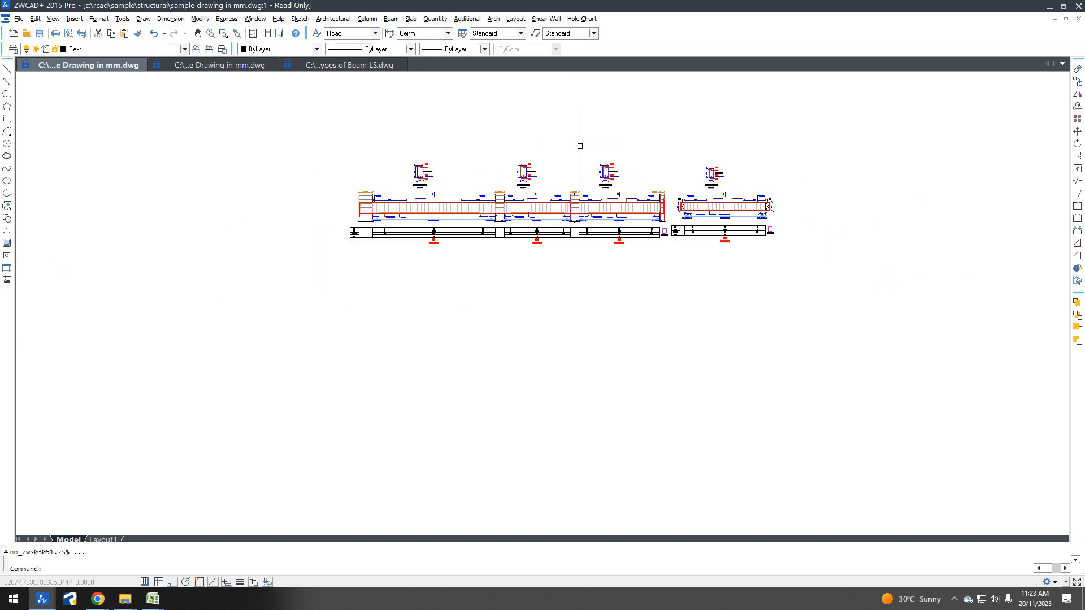
{"action": "left_click", "coordinate": [436, 19]}
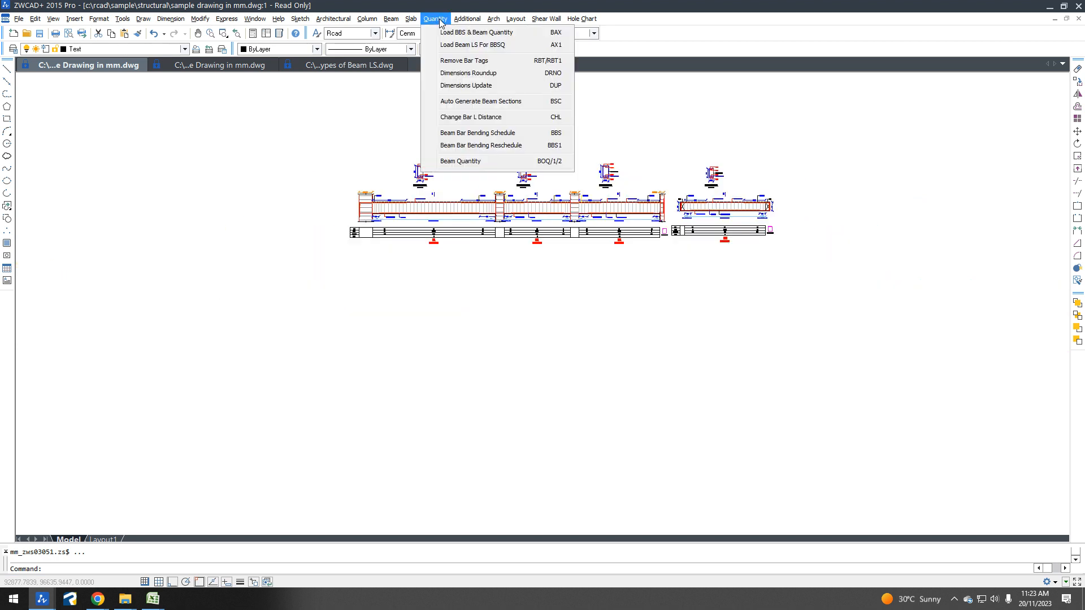
{"action": "left_click", "coordinate": [483, 138]}
{"action": "left_click", "coordinate": [307, 136]}
{"action": "left_click", "coordinate": [787, 278]}
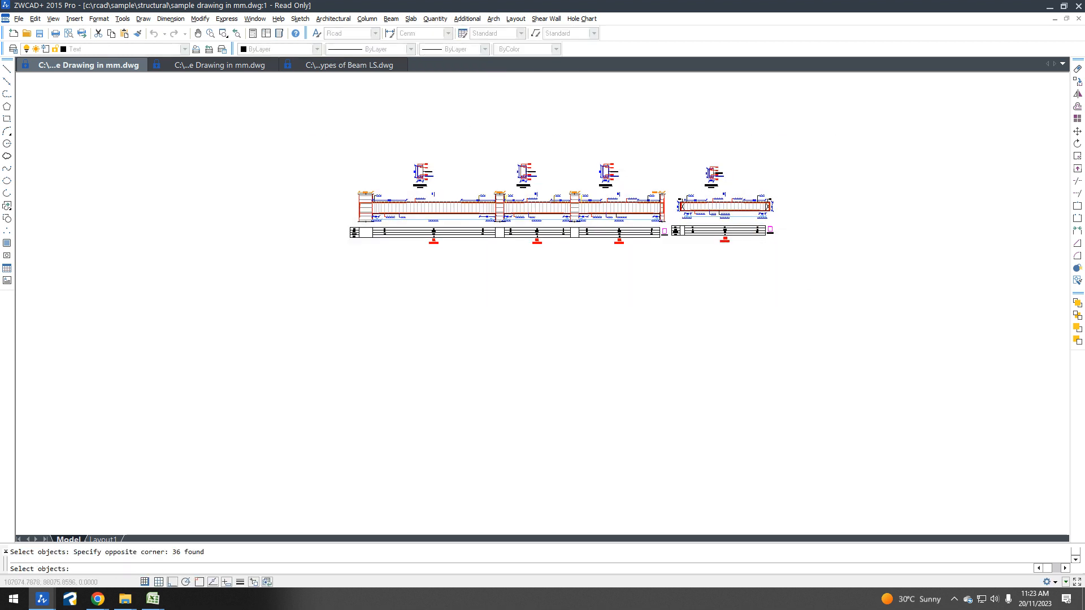
{"action": "key", "text": "Return"}
{"action": "left_click", "coordinate": [366, 272]}
Step: Examine the individual bar shape details and the bar bending schedule table beneath the beam sections
{"action": "scroll", "coordinate": [379, 285], "scroll_direction": "up", "scroll_amount": 6}
{"action": "middle_click_drag", "start_coordinate": [809, 379], "coordinate": [667, 315]}
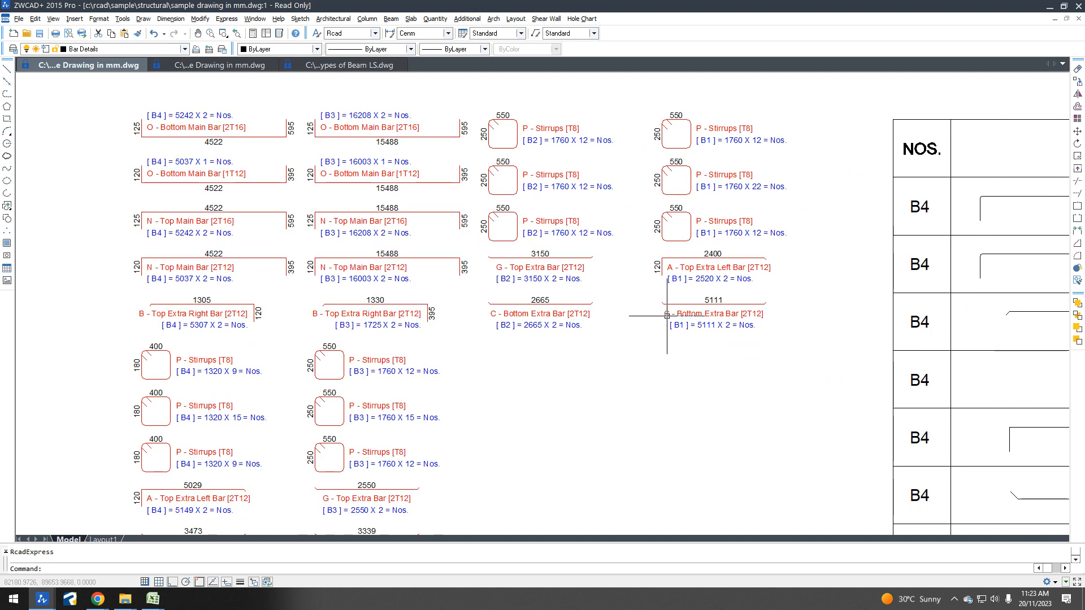
{"action": "middle_click_drag", "start_coordinate": [882, 336], "coordinate": [321, 325]}
{"action": "middle_click_drag", "start_coordinate": [852, 323], "coordinate": [516, 306]}
{"action": "middle_click_drag", "start_coordinate": [865, 291], "coordinate": [930, 281]}
{"action": "scroll", "coordinate": [511, 246], "scroll_direction": "down", "scroll_amount": 8}
Step: Export the beam quantities to Excel with BOQ for the sections and bar schedule, and check the 12, 16 and 8 mm diameter columns
{"action": "left_click", "coordinate": [435, 19]}
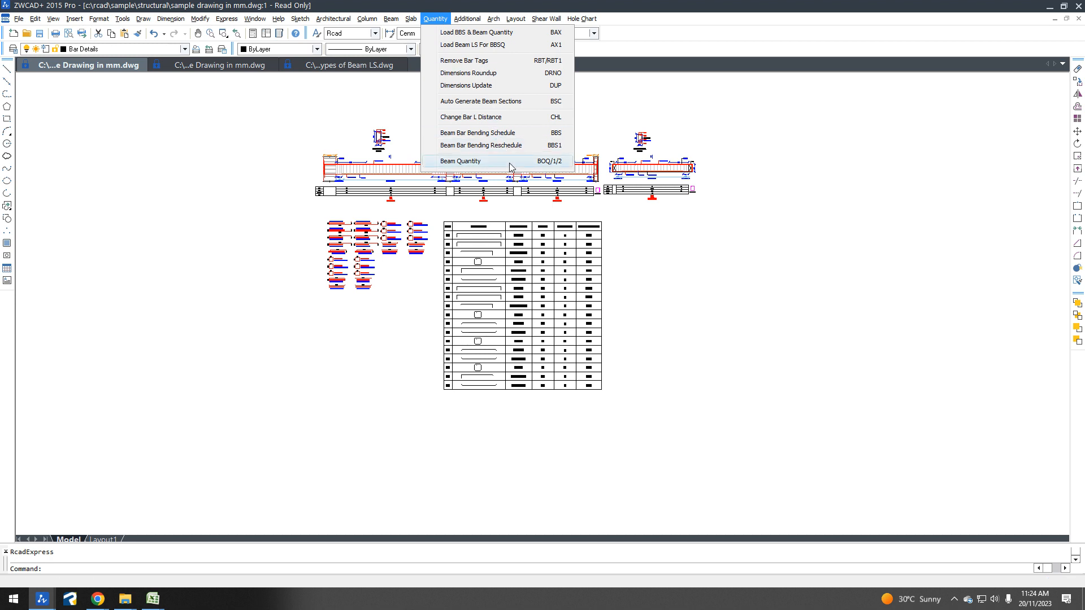
{"action": "left_click", "coordinate": [813, 251]}
{"action": "left_click", "coordinate": [734, 291]}
{"action": "type", "text": "BOQ"}
{"action": "key", "text": "Return"}
{"action": "left_click", "coordinate": [729, 83]}
{"action": "left_click", "coordinate": [271, 388]}
{"action": "key", "text": "Return"}
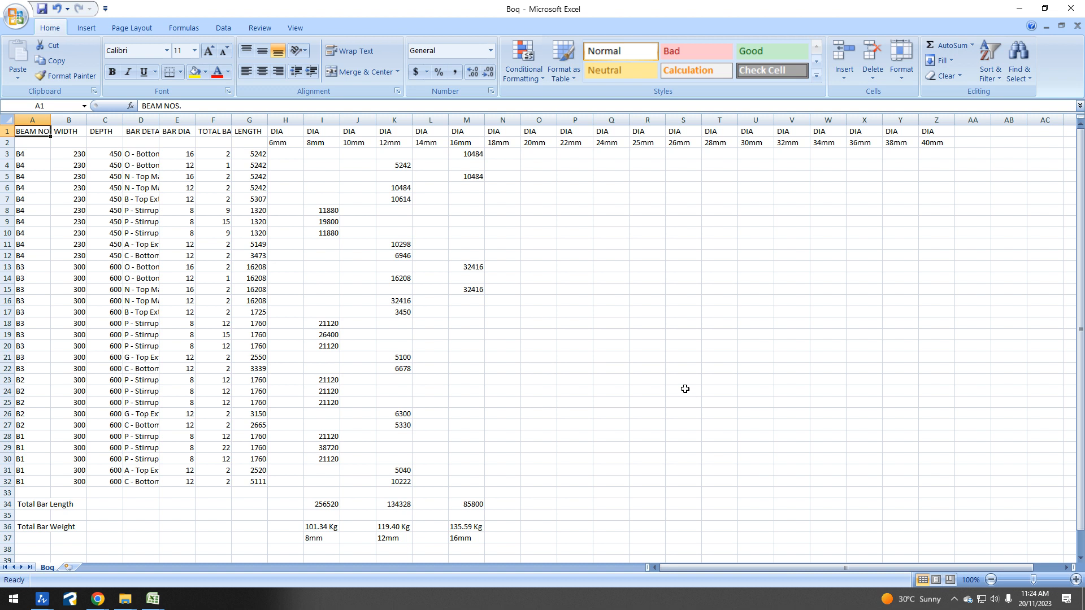
{"action": "left_click", "coordinate": [397, 142]}
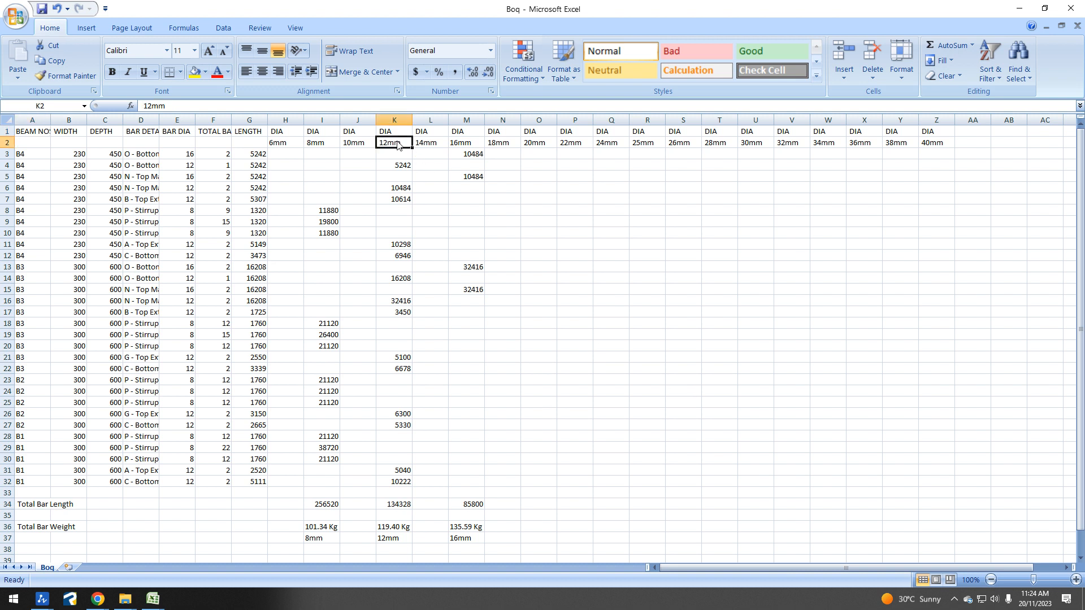
{"action": "left_click", "coordinate": [461, 143]}
{"action": "left_click", "coordinate": [317, 142]}
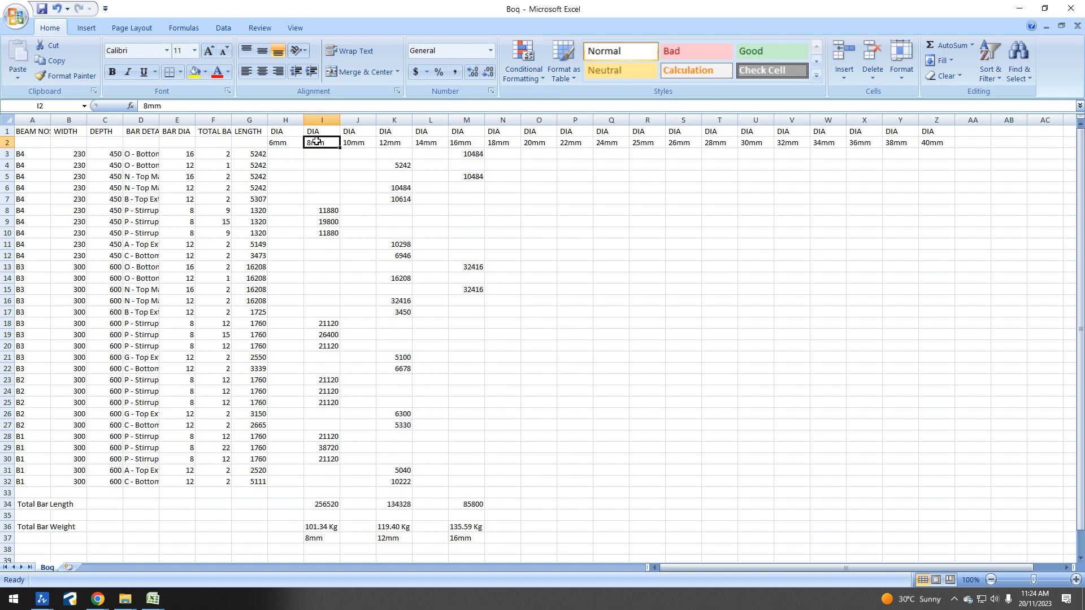
Step: Export the same beam details to Excel with BOQ1 and auto-fit column Q in the resulting sheet
{"action": "left_click", "coordinate": [1018, 12]}
{"action": "type", "text": "B"}
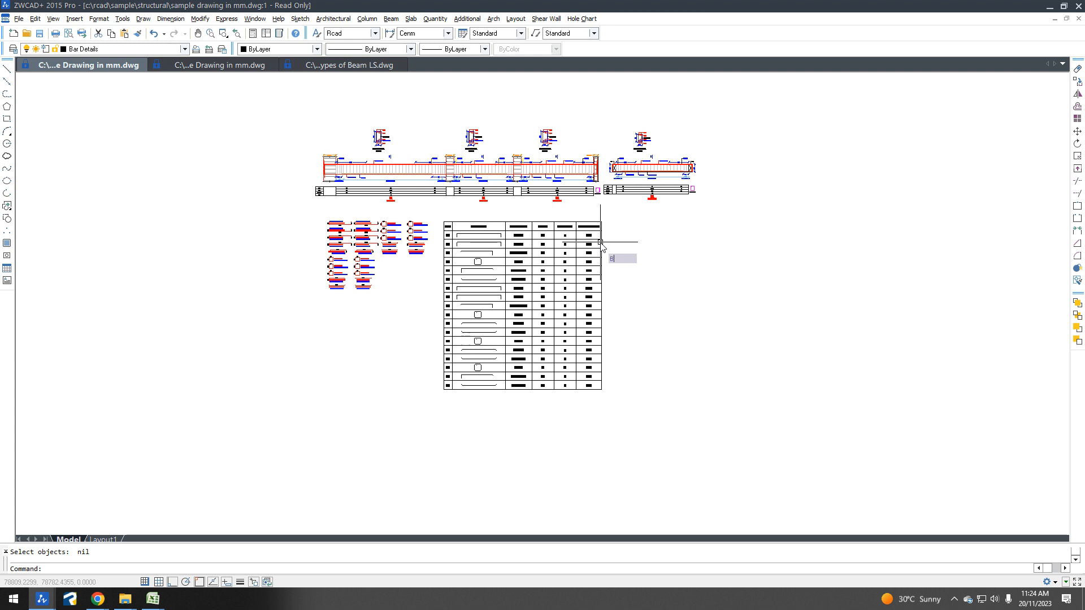
{"action": "type", "text": "OQ1"}
{"action": "key", "text": "Return"}
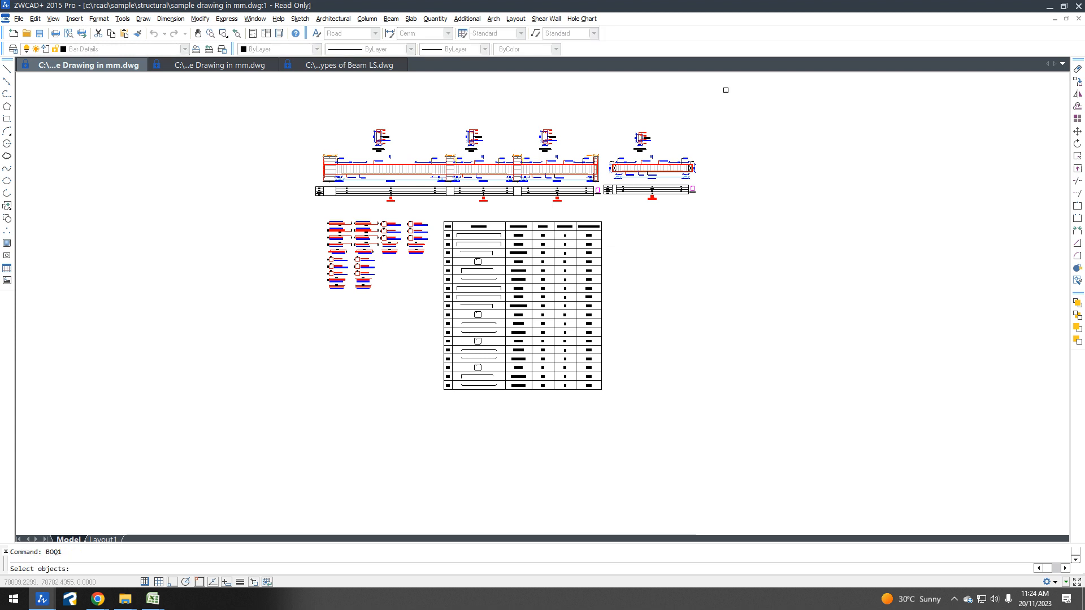
{"action": "left_click", "coordinate": [721, 87]}
{"action": "left_click", "coordinate": [210, 462]}
{"action": "key", "text": "Return"}
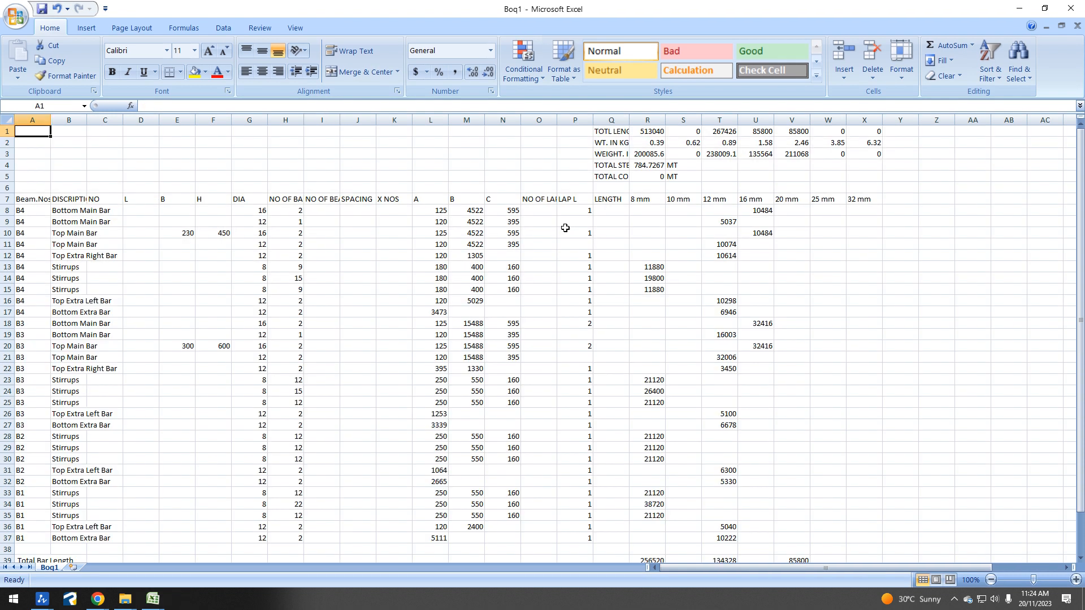
{"action": "double_click", "coordinate": [630, 121]}
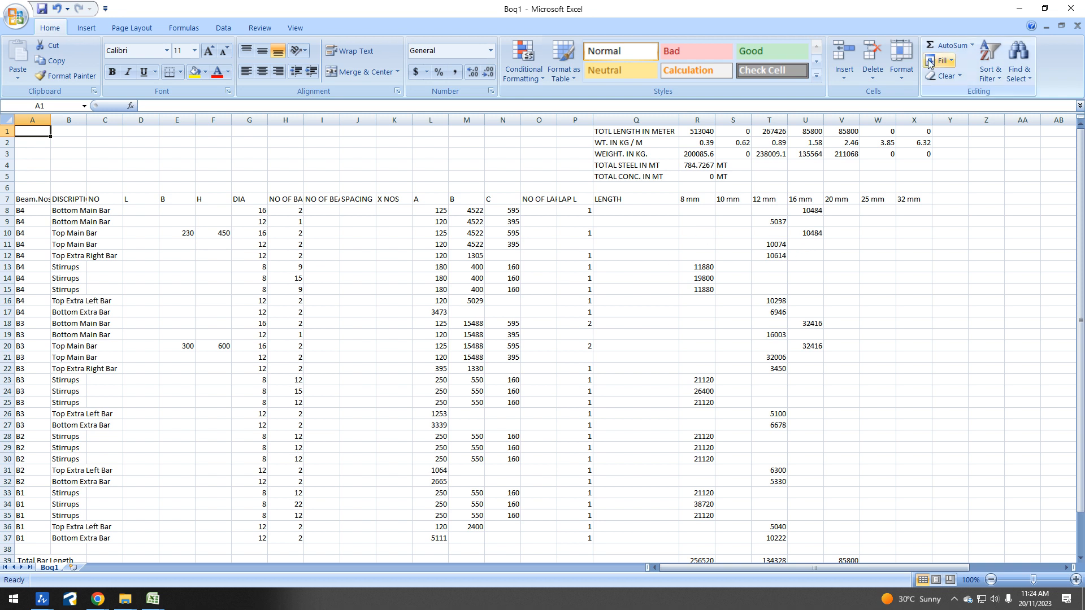
Step: Return to the drawing and examine the Schedule of Beams table below the plan
{"action": "left_click", "coordinate": [1017, 9]}
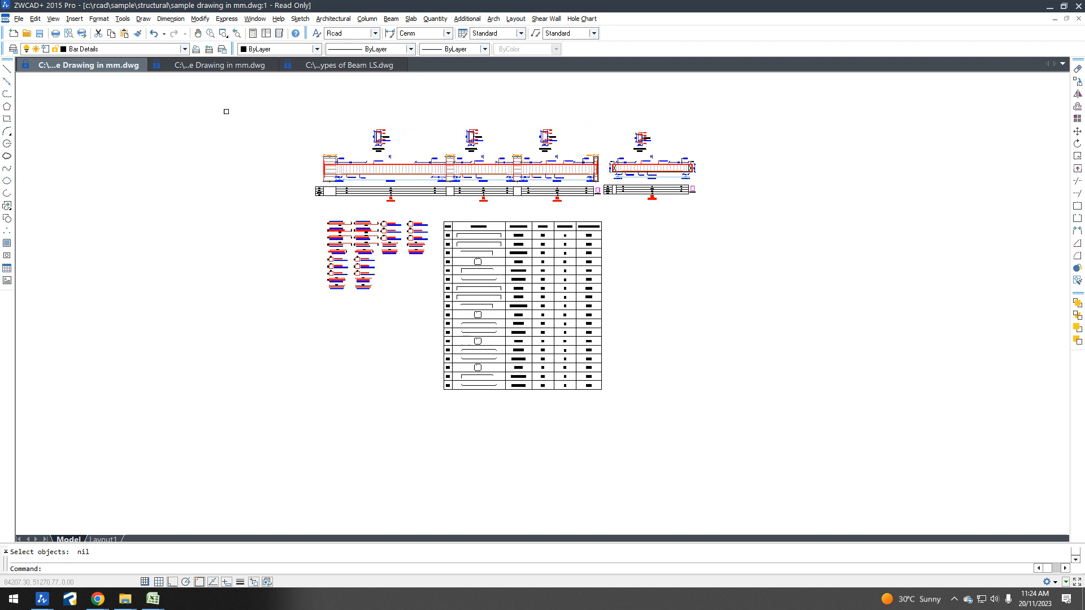
{"action": "scroll", "coordinate": [542, 328], "scroll_direction": "down", "scroll_amount": 5}
{"action": "middle_click_drag", "start_coordinate": [538, 408], "coordinate": [539, 357]}
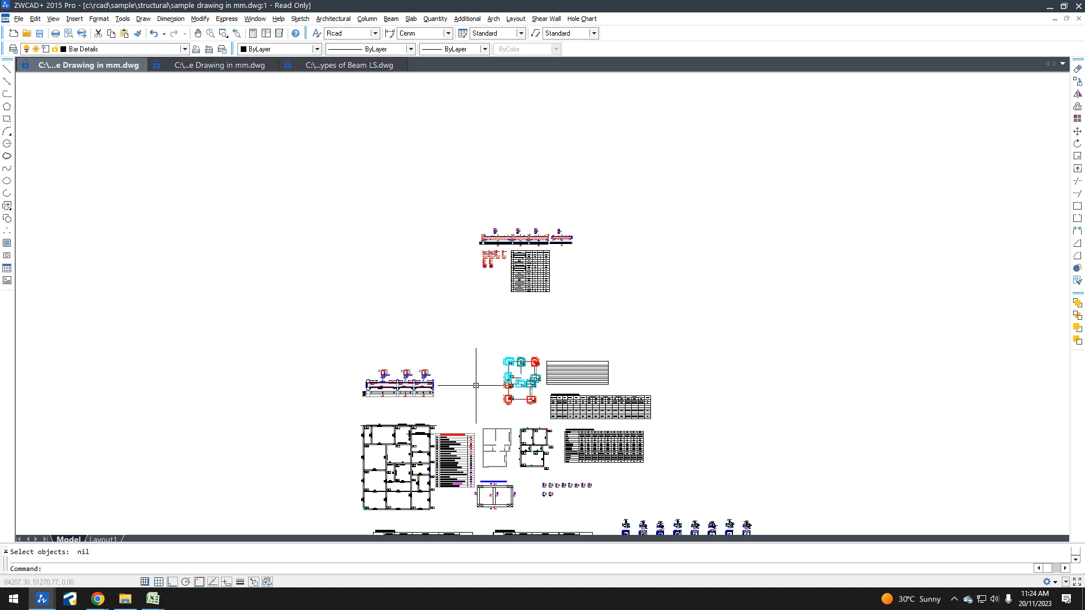
{"action": "middle_click_drag", "start_coordinate": [488, 452], "coordinate": [507, 277]}
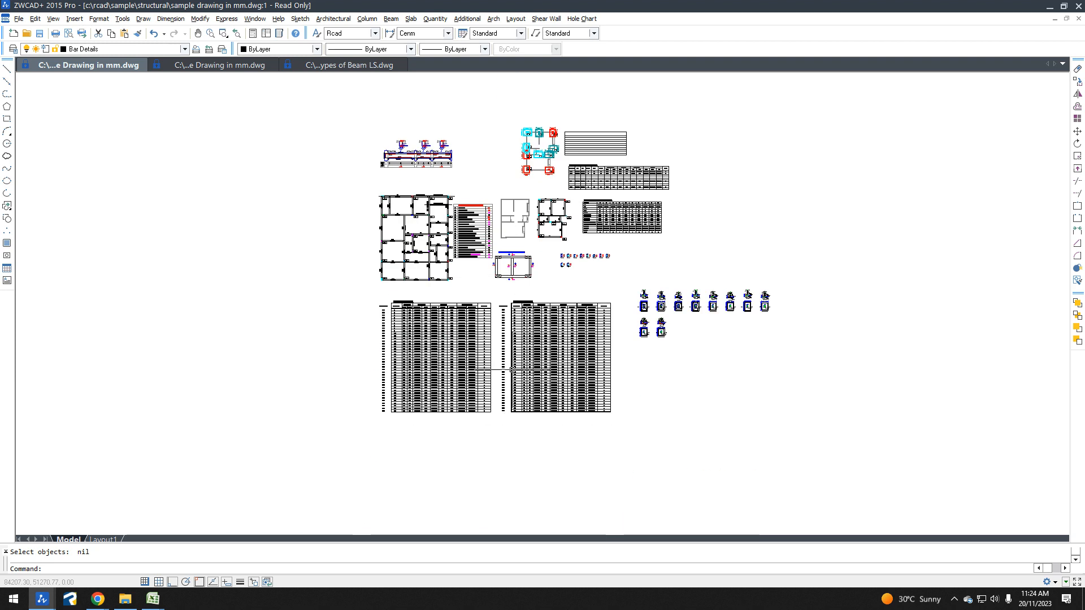
{"action": "scroll", "coordinate": [530, 346], "scroll_direction": "up", "scroll_amount": 2}
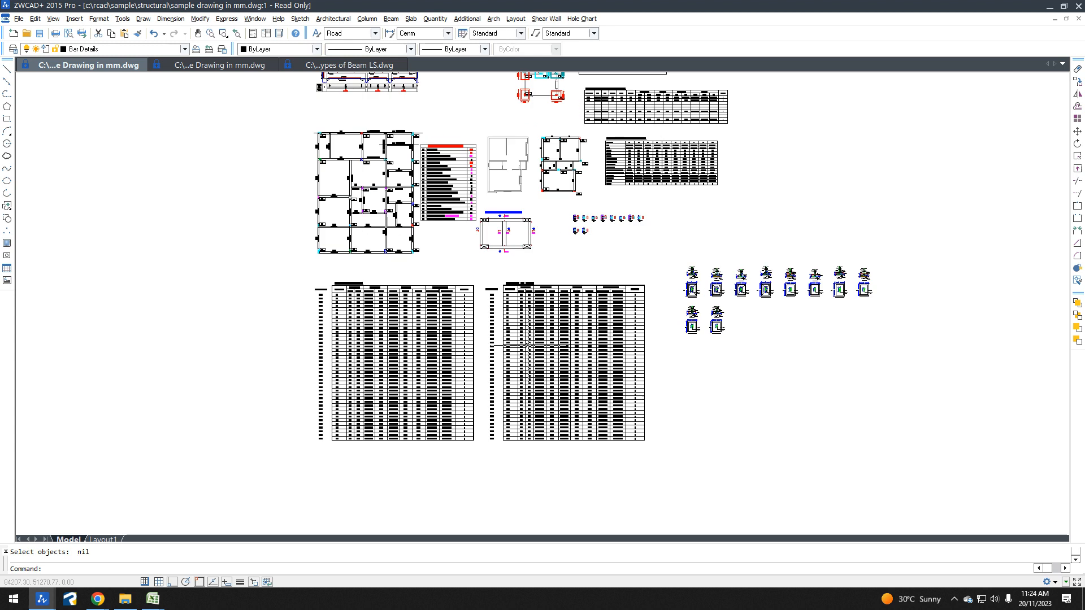
{"action": "scroll", "coordinate": [513, 302], "scroll_direction": "up", "scroll_amount": 8}
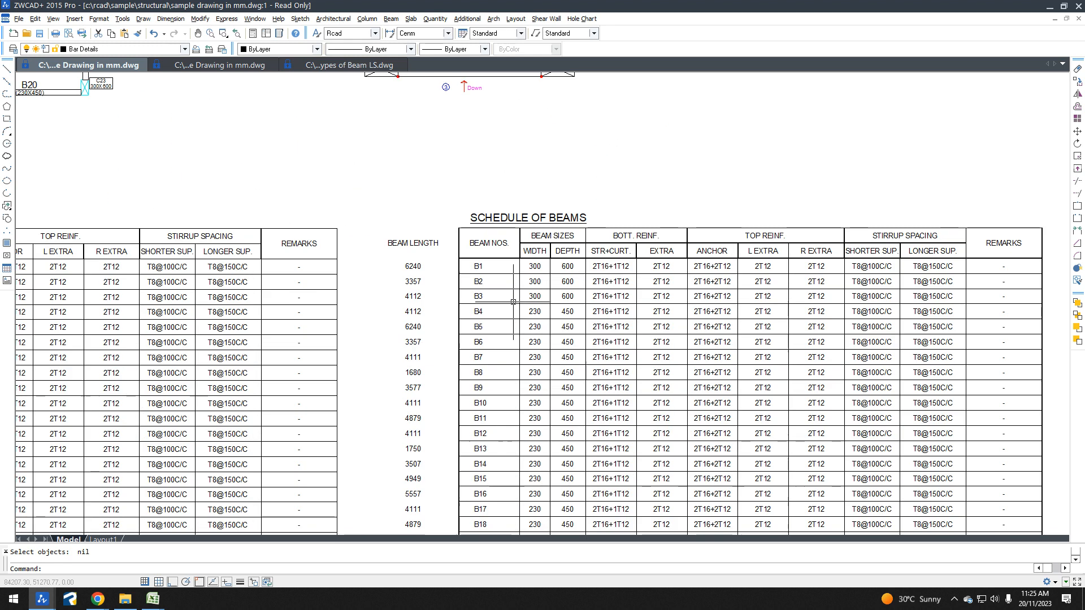
{"action": "mouse_move", "coordinate": [508, 326]}
{"action": "middle_mouse_down"}
{"action": "mouse_move", "coordinate": [336, 282]}
{"action": "mouse_move", "coordinate": [272, 248]}
{"action": "middle_mouse_up"}
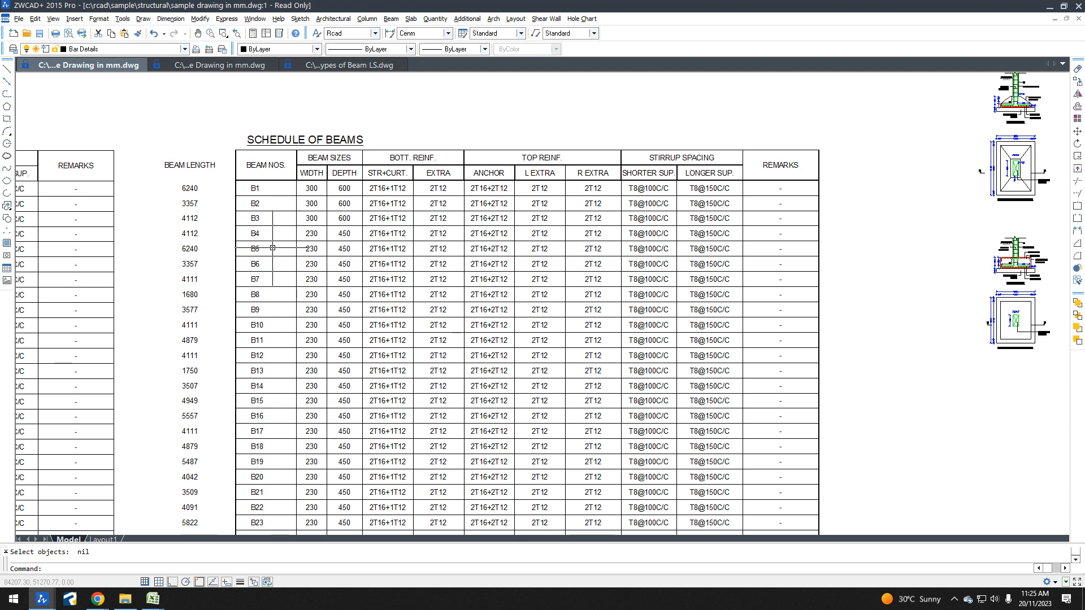
Step: Open the Structural Training drawing from the Structural samples folder as read-only
{"action": "left_click", "coordinate": [27, 33]}
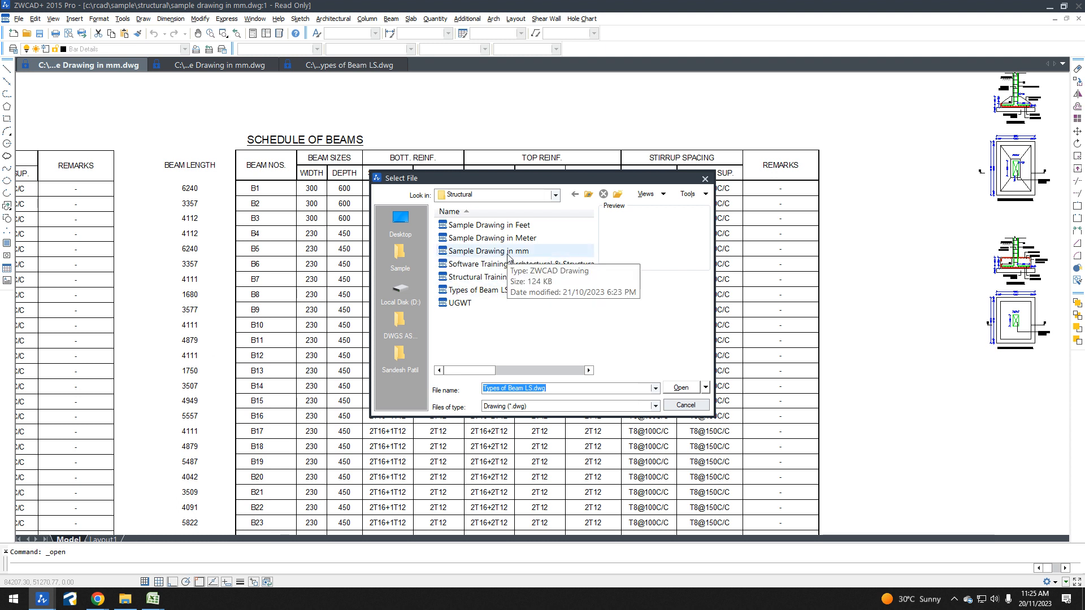
{"action": "left_click", "coordinate": [512, 278]}
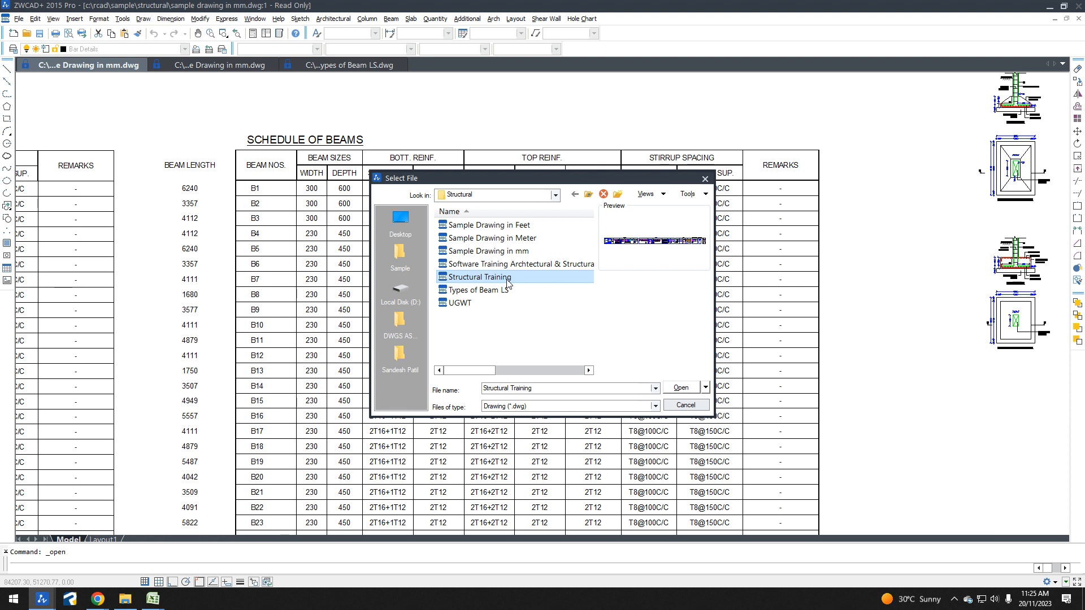
{"action": "left_click", "coordinate": [694, 389]}
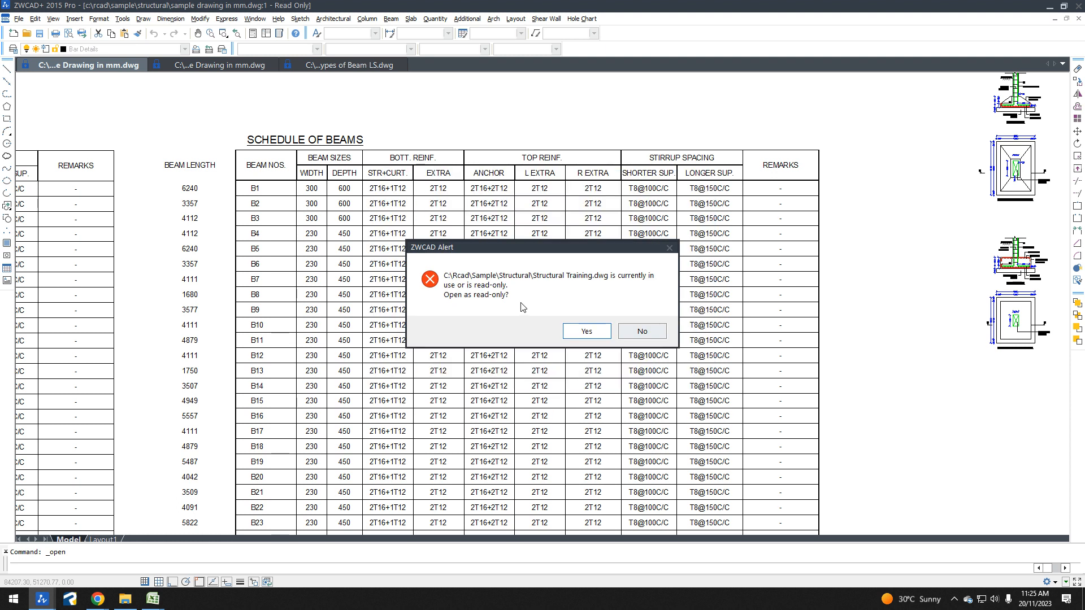
{"action": "left_click", "coordinate": [585, 332]}
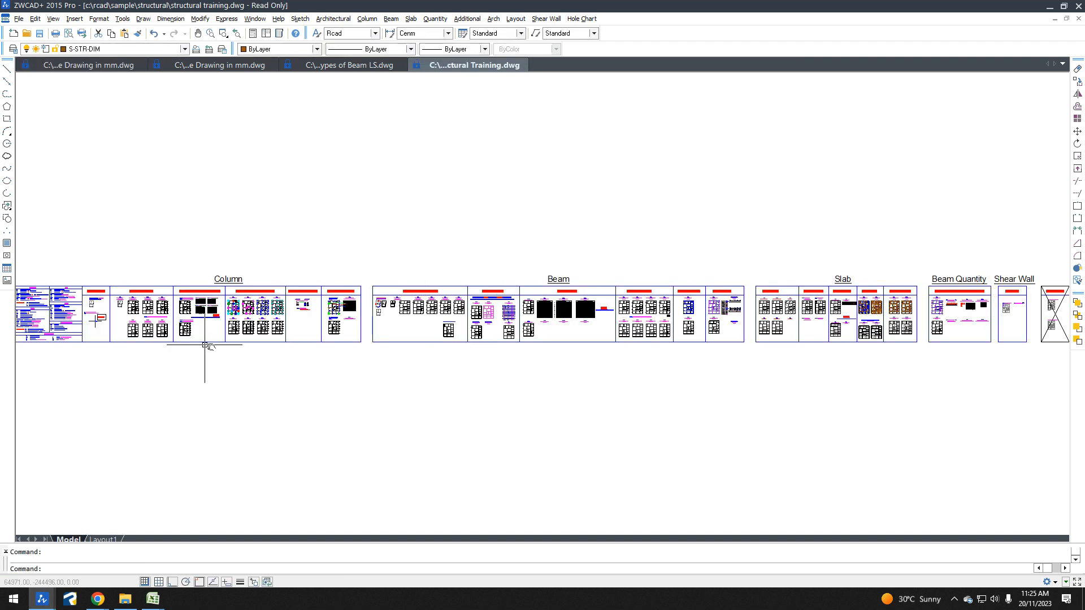
Step: Examine the SBN sample under Beam Framing & Numbering, and return to the small beam plan in the sample drawing in mm
{"action": "scroll", "coordinate": [574, 292], "scroll_direction": "up", "scroll_amount": 5}
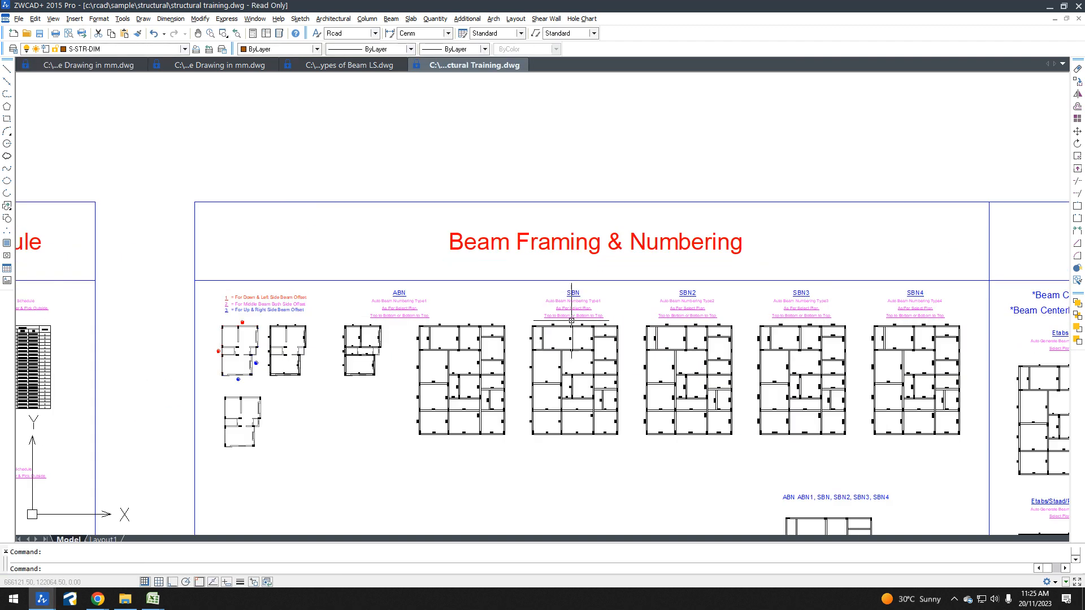
{"action": "scroll", "coordinate": [574, 293], "scroll_direction": "up", "scroll_amount": 5}
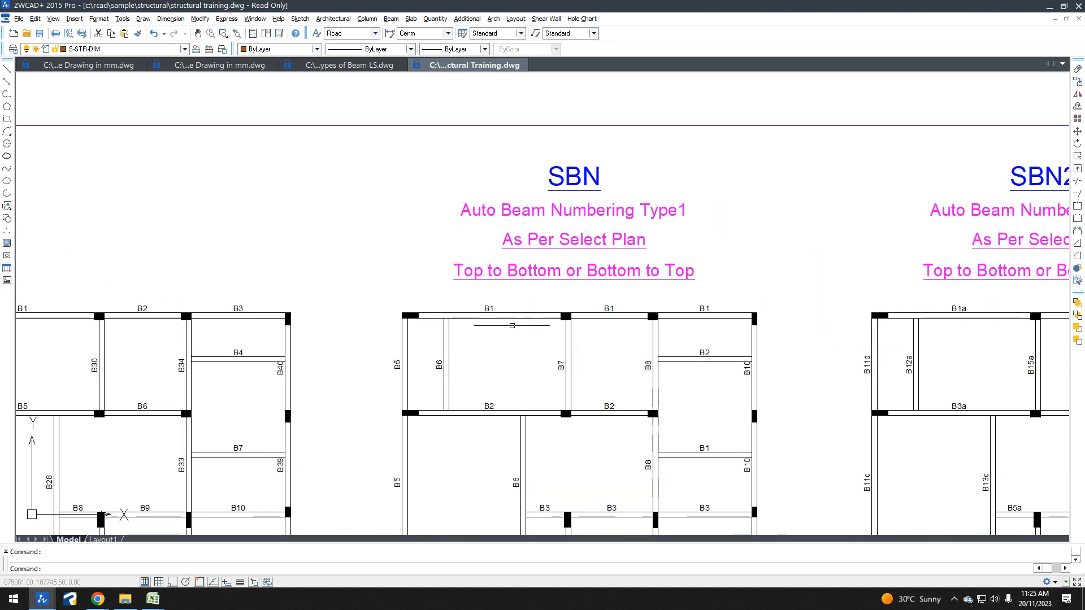
{"action": "middle_click_drag", "start_coordinate": [696, 319], "coordinate": [661, 251]}
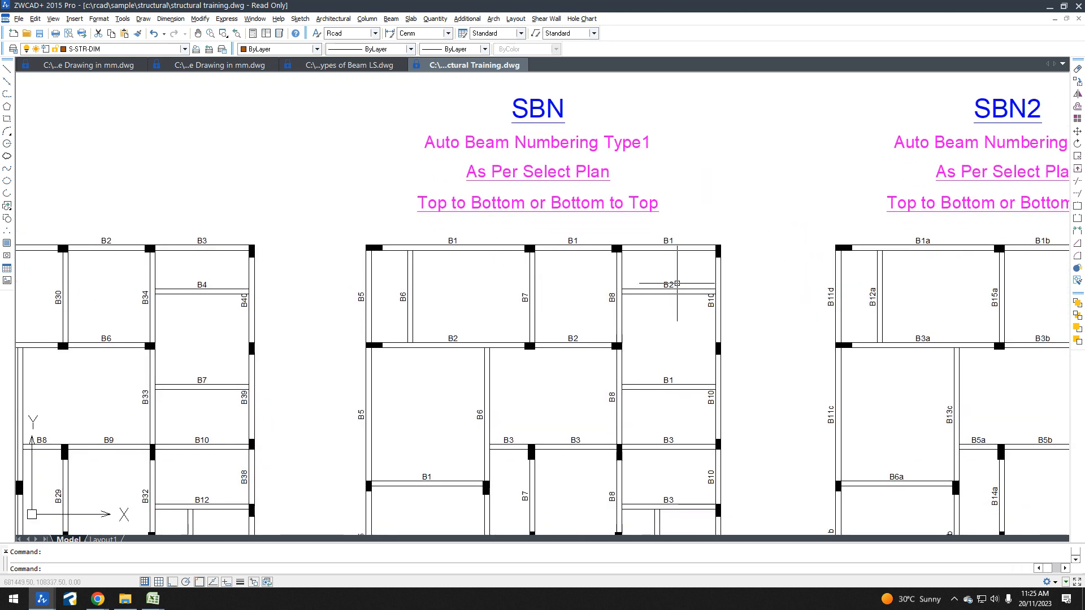
{"action": "scroll", "coordinate": [617, 332], "scroll_direction": "up", "scroll_amount": 2}
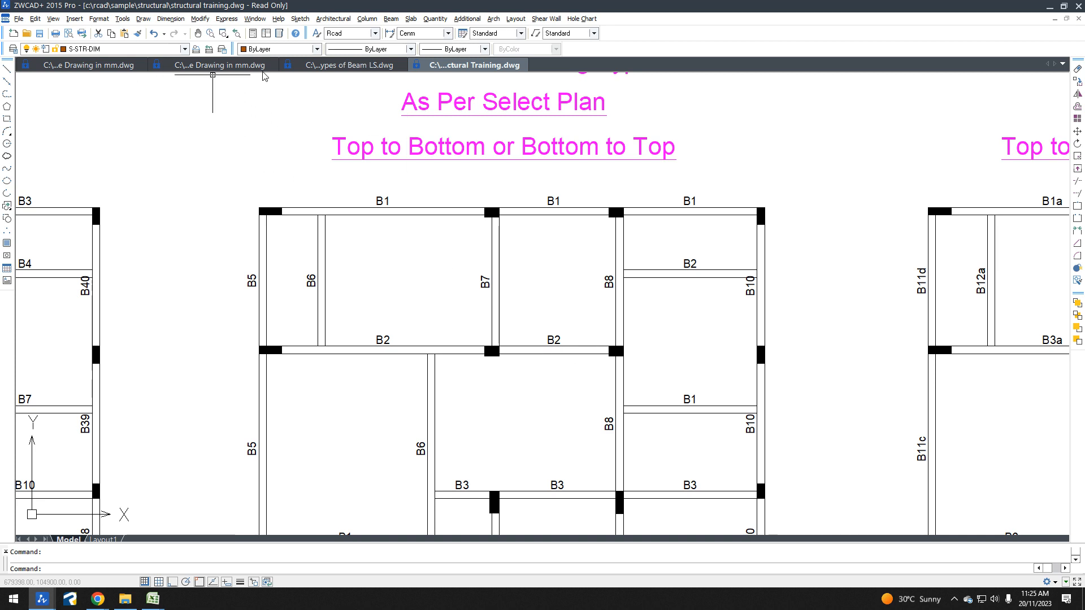
{"action": "left_click", "coordinate": [135, 68]}
{"action": "scroll", "coordinate": [514, 130], "scroll_direction": "down", "scroll_amount": 5}
{"action": "scroll", "coordinate": [514, 129], "scroll_direction": "up", "scroll_amount": 3}
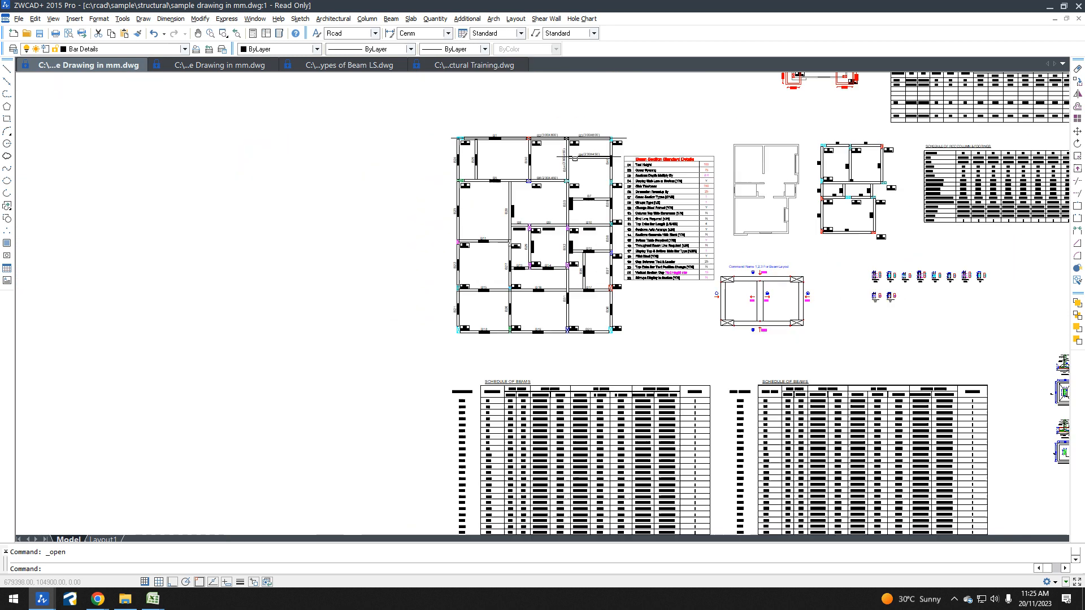
{"action": "key", "text": "Escape"}
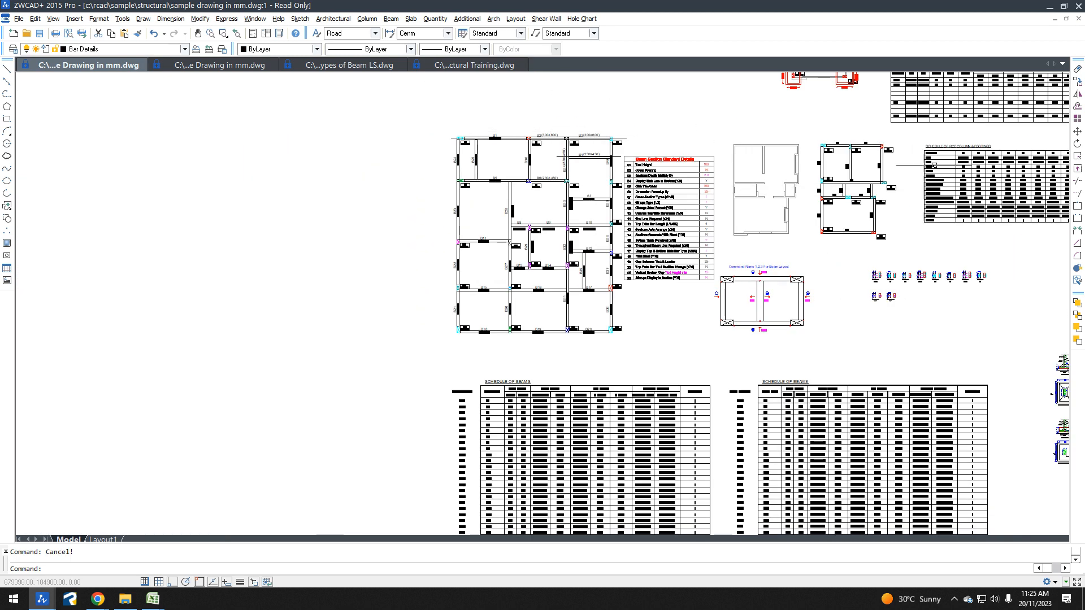
{"action": "scroll", "coordinate": [927, 147], "scroll_direction": "up", "scroll_amount": 3}
{"action": "scroll", "coordinate": [950, 159], "scroll_direction": "up", "scroll_amount": 3}
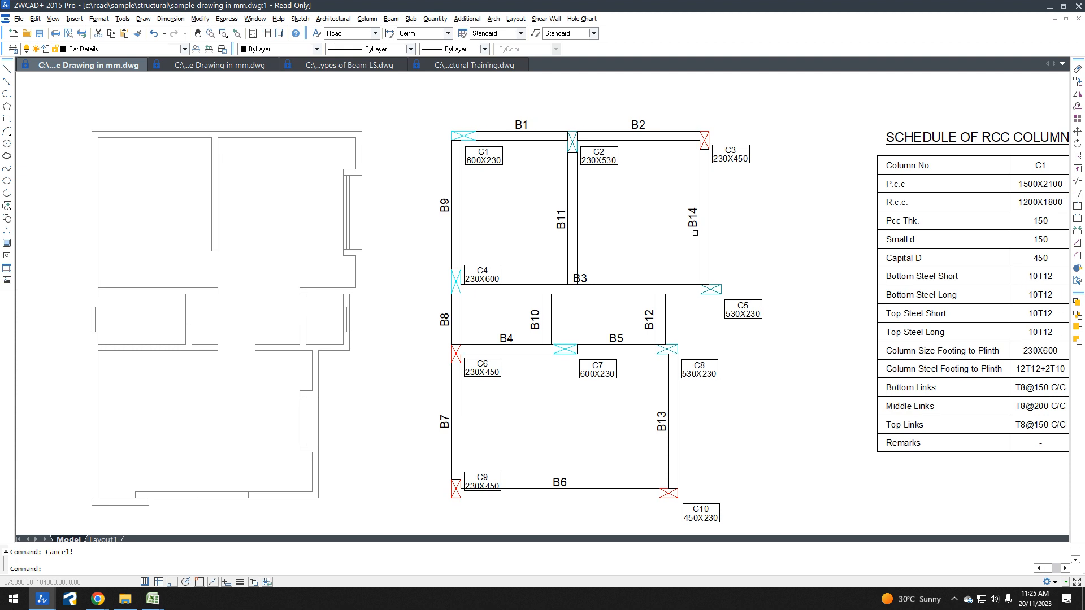
Step: Number the two top beams, the inner vertical beam B11 and the lower-right beam B13 with SBN2, start number 1, text height 150
{"action": "left_click", "coordinate": [389, 19]}
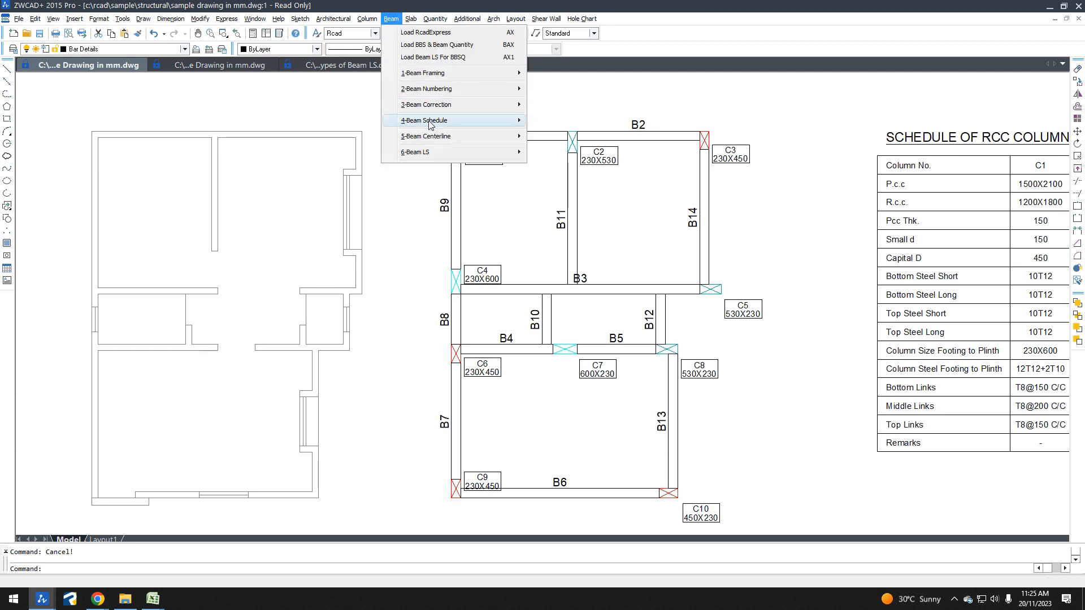
{"action": "mouse_move", "coordinate": [440, 89]}
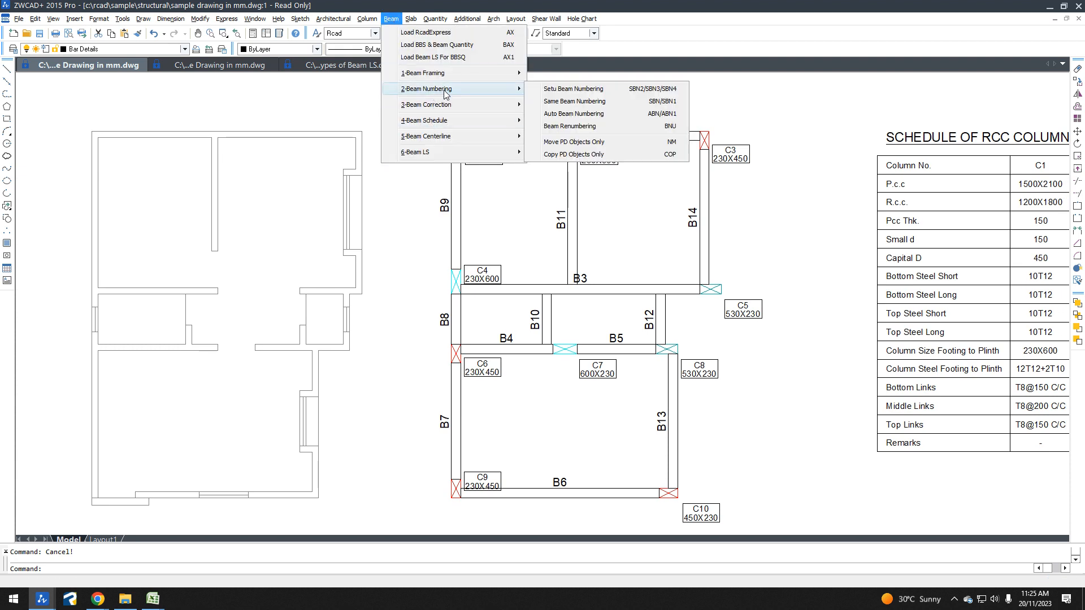
{"action": "left_click", "coordinate": [666, 92]}
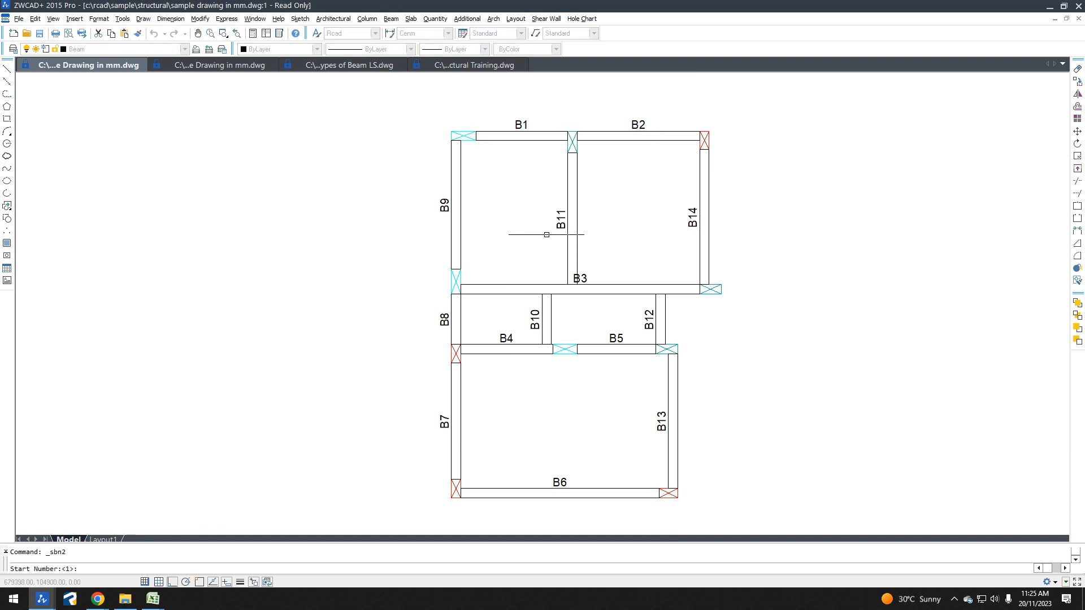
{"action": "key", "text": "Return"}
{"action": "key", "text": "Return"}
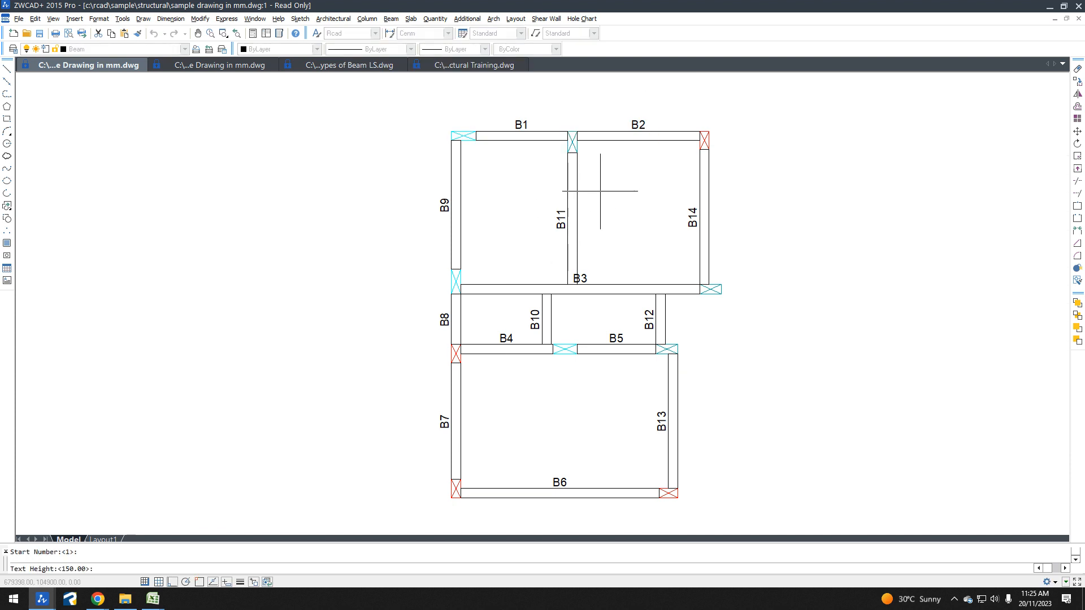
{"action": "left_click", "coordinate": [538, 169]}
{"action": "left_click", "coordinate": [506, 92]}
{"action": "left_click", "coordinate": [636, 137]}
{"action": "left_click", "coordinate": [617, 237]}
{"action": "left_click", "coordinate": [528, 256]}
{"action": "left_click", "coordinate": [673, 421]}
{"action": "key", "text": "Return"}
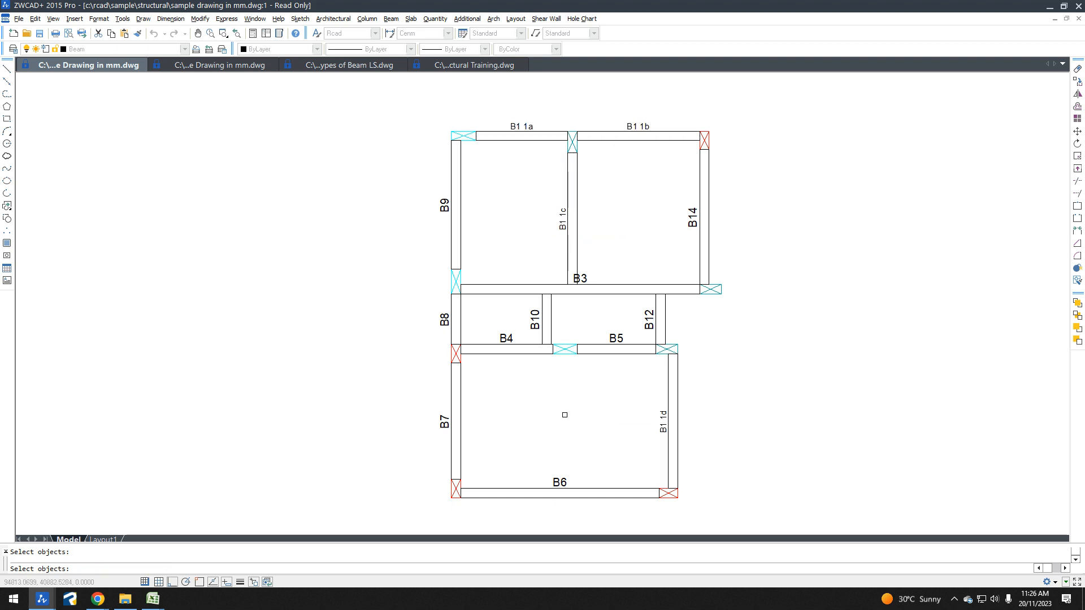
{"action": "key", "text": "Escape"}
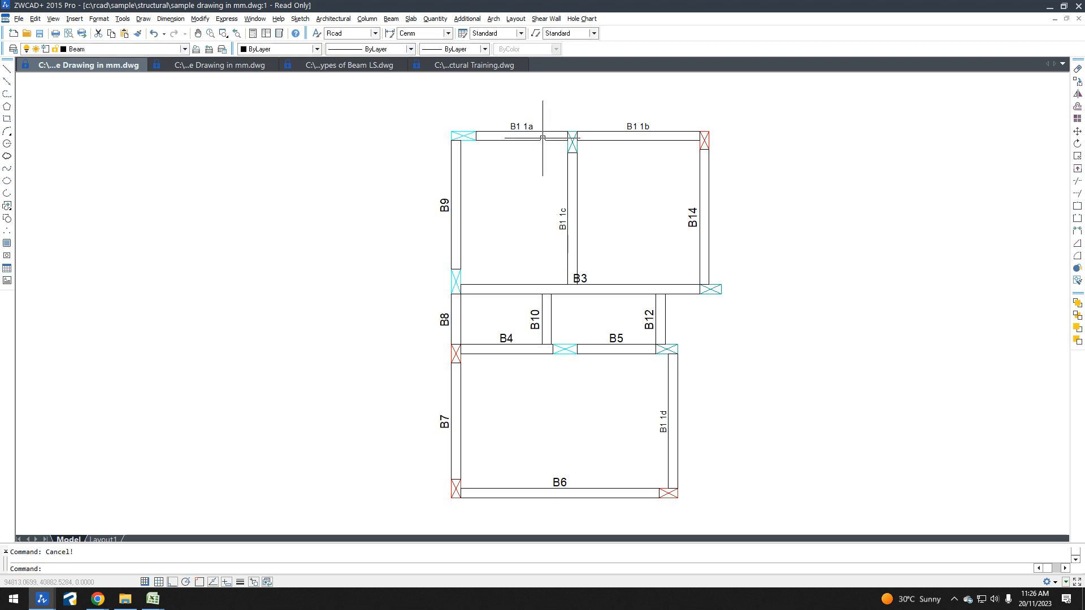
Step: Renumber the two top beams, the upper inner vertical beam and the bottom beam as one same-number group with SBN, text height 150
{"action": "type", "text": "SBN"}
{"action": "key", "text": "Return"}
{"action": "type", "text": "1"}
{"action": "key", "text": "Return"}
{"action": "key", "text": "Return"}
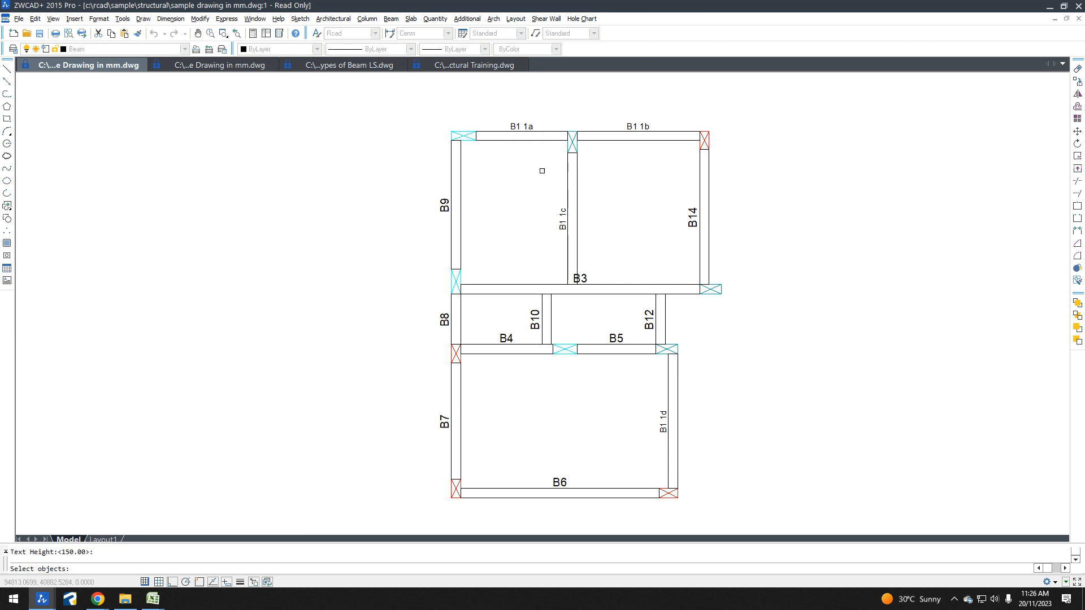
{"action": "left_click_drag", "start_coordinate": [534, 108], "coordinate": [512, 164]}
{"action": "left_click_drag", "start_coordinate": [617, 103], "coordinate": [609, 150]}
{"action": "left_click_drag", "start_coordinate": [597, 199], "coordinate": [500, 235]}
{"action": "left_click_drag", "start_coordinate": [575, 423], "coordinate": [540, 516]}
{"action": "key", "text": "Return"}
{"action": "key", "text": "Escape"}
{"action": "scroll", "coordinate": [531, 118], "scroll_direction": "up", "scroll_amount": 3}
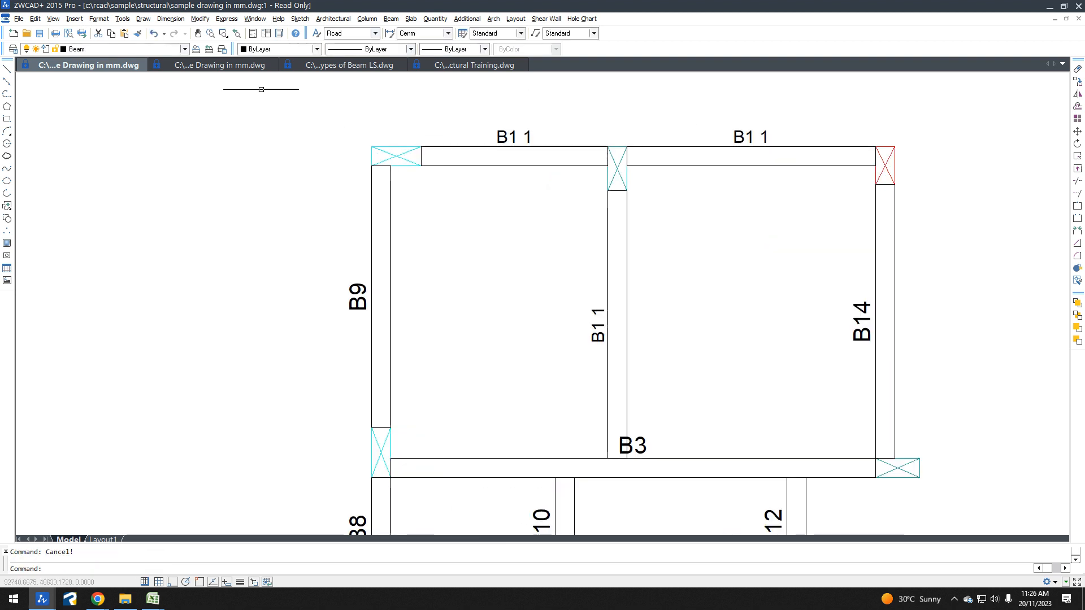
Step: Compare the SBN and SBN2 samples in the Structural Training drawing, and return to the small plan in the sample drawing in mm
{"action": "left_click", "coordinate": [468, 66]}
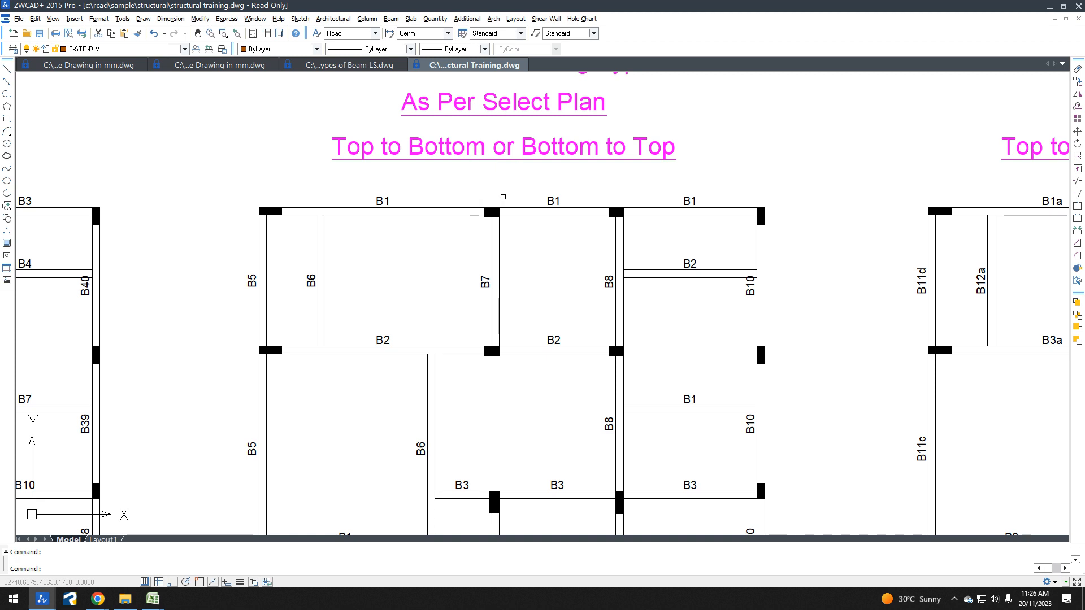
{"action": "scroll", "coordinate": [480, 170], "scroll_direction": "down", "scroll_amount": 2}
{"action": "middle_click_drag", "start_coordinate": [541, 162], "coordinate": [532, 217]}
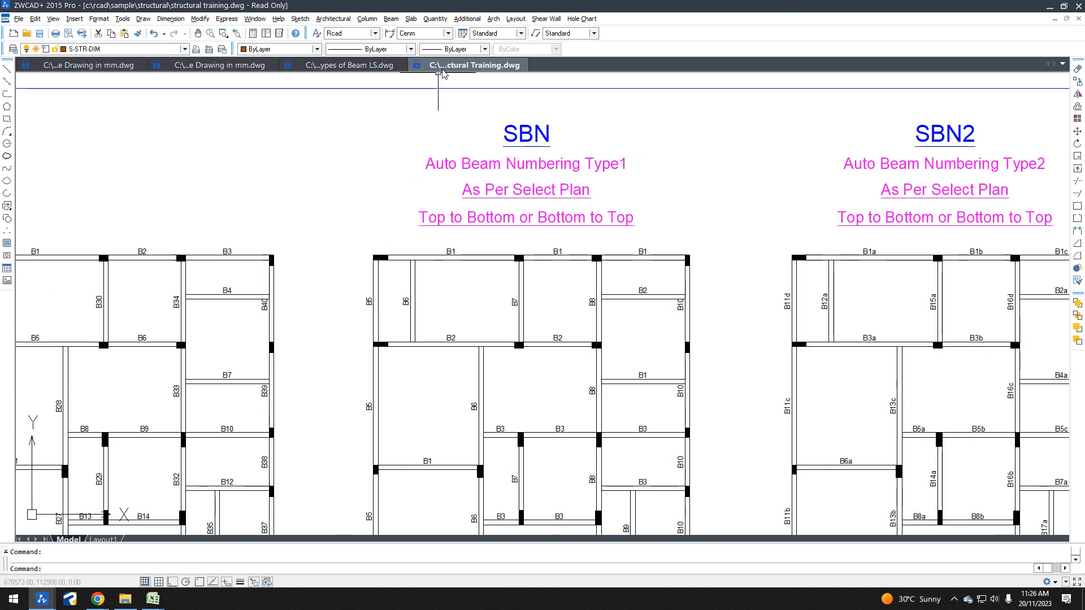
{"action": "left_click", "coordinate": [363, 66]}
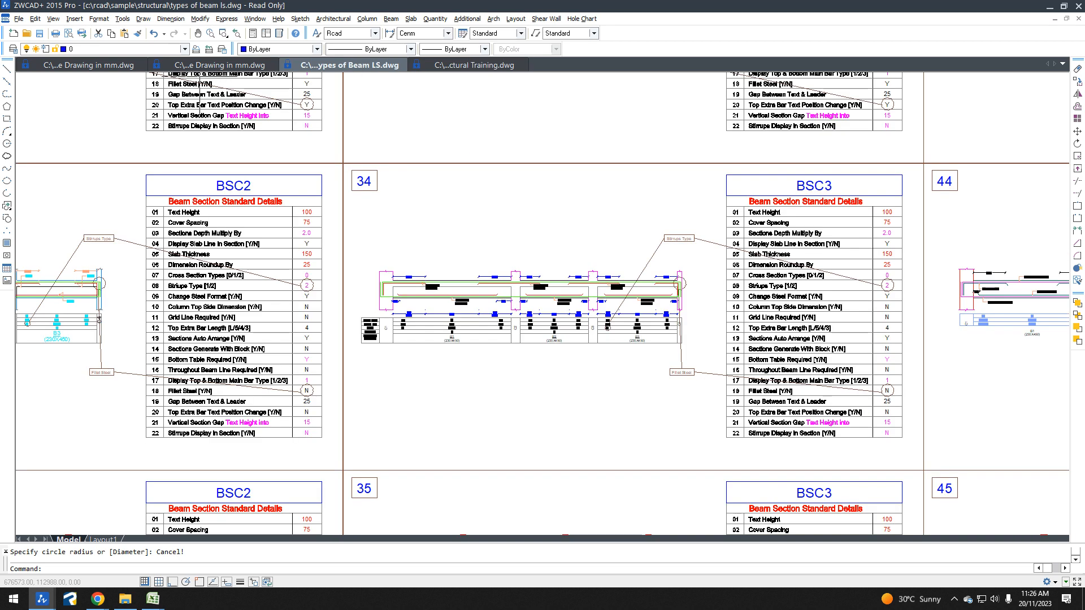
{"action": "left_click", "coordinate": [126, 66]}
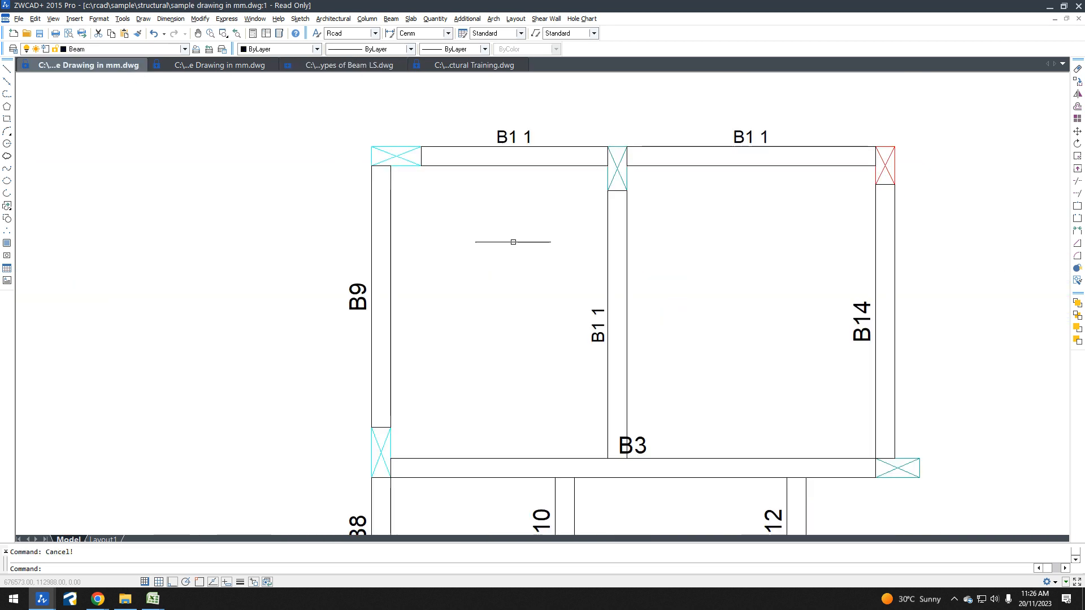
Step: Load the RcadExpress commands and the BBS & Beam Quantity commands
{"action": "left_click", "coordinate": [391, 18]}
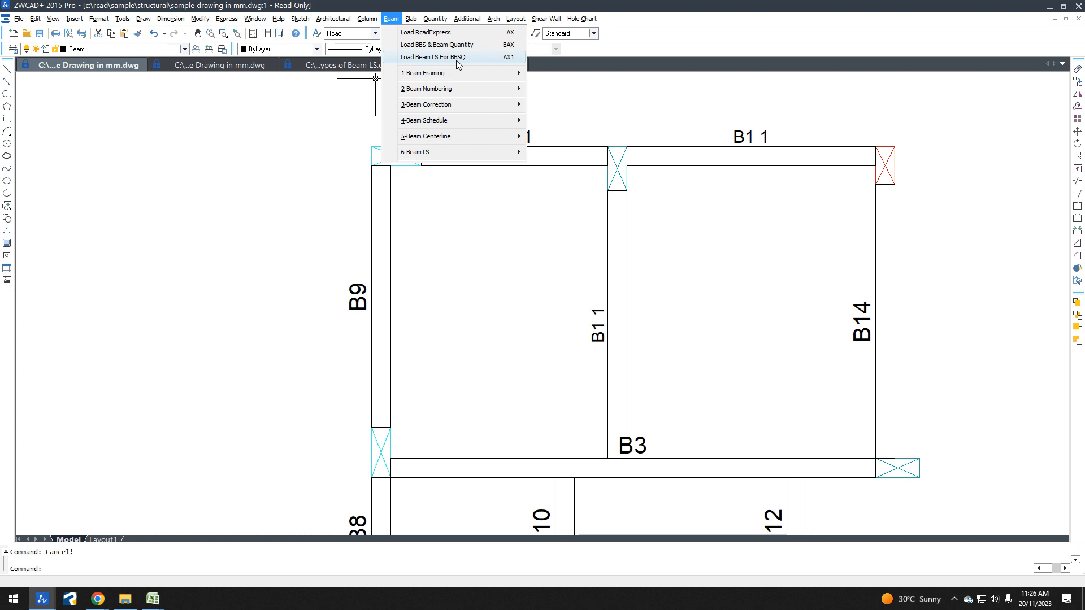
{"action": "left_click", "coordinate": [448, 35]}
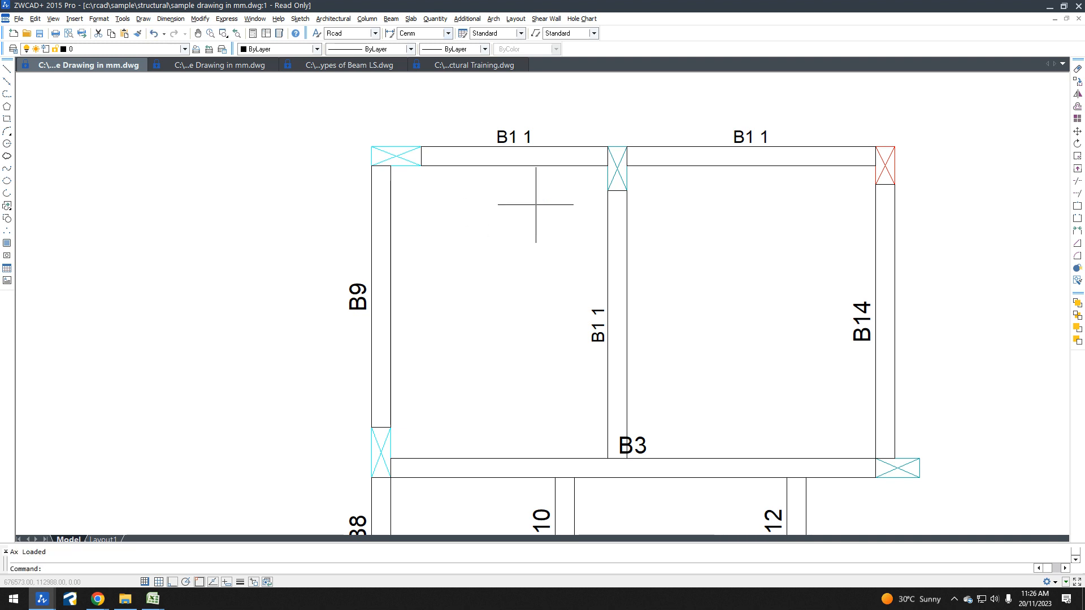
{"action": "left_click", "coordinate": [436, 19]}
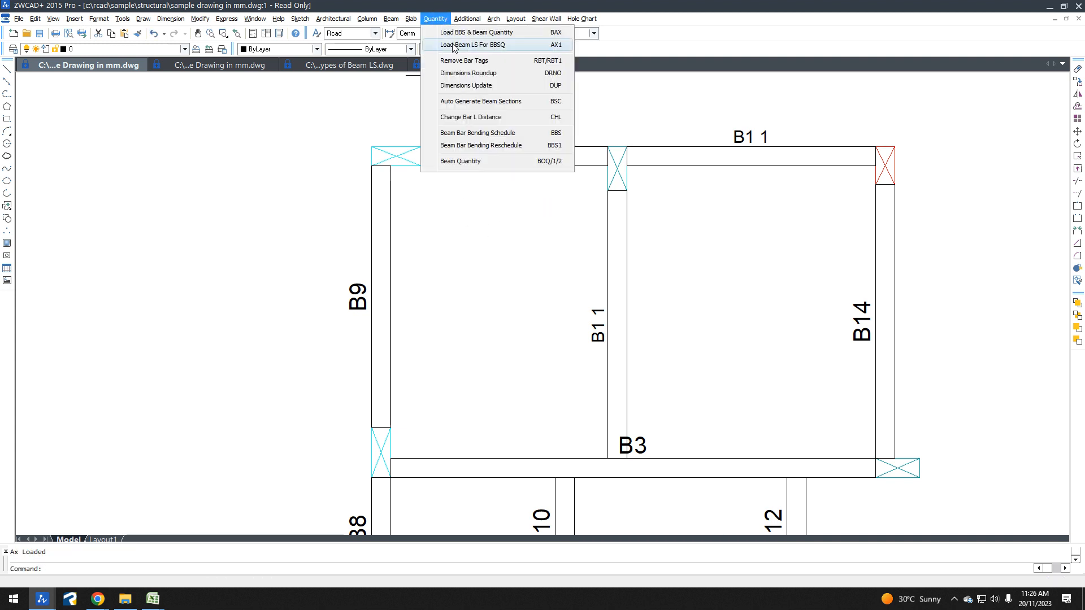
{"action": "mouse_move", "coordinate": [414, 20]}
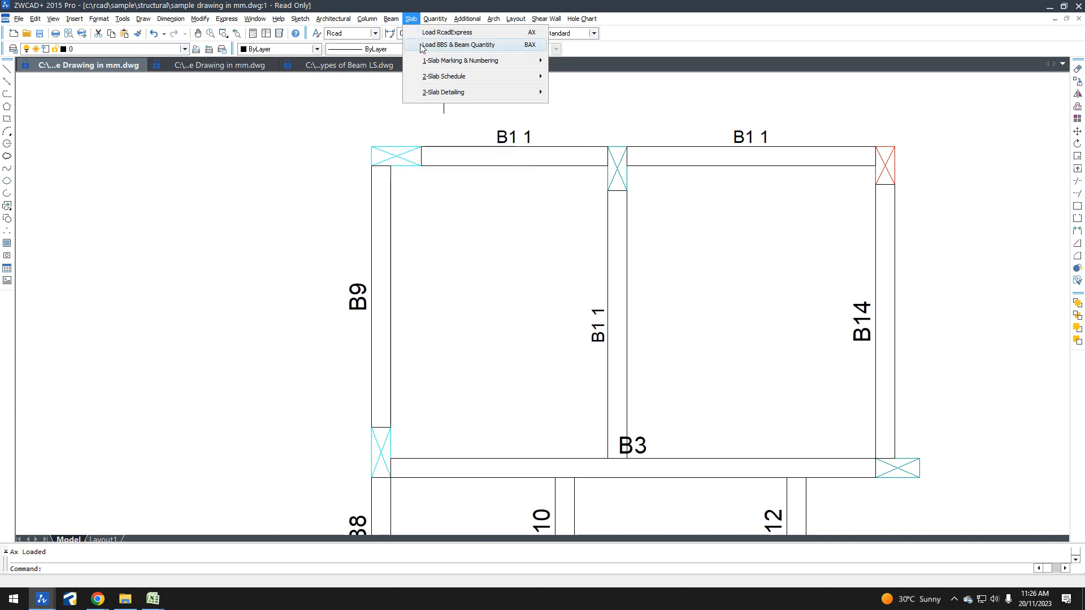
{"action": "left_click", "coordinate": [420, 44]}
Step: Run SBN from start number 1 and number the two top beams and the lower-right vertical beam together as B1
{"action": "scroll", "coordinate": [526, 221], "scroll_direction": "down", "scroll_amount": 4}
{"action": "type", "text": "S"}
{"action": "key", "text": "Escape"}
{"action": "type", "text": "SBN"}
{"action": "key", "text": "Return"}
{"action": "key", "text": "Return"}
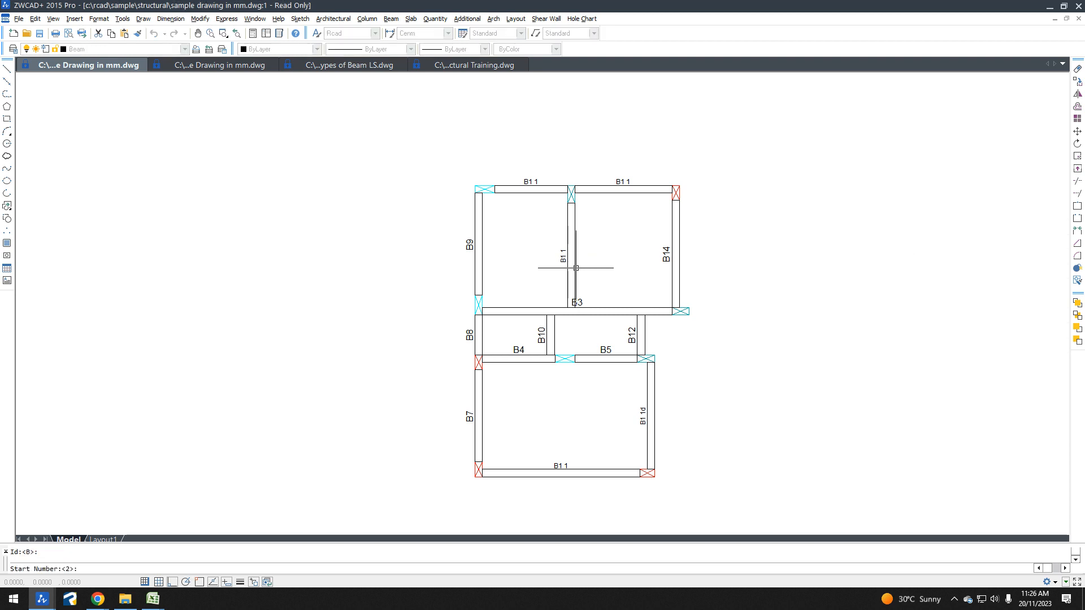
{"action": "type", "text": "1"}
{"action": "key", "text": "Return"}
{"action": "key", "text": "Return"}
{"action": "scroll", "coordinate": [566, 198], "scroll_direction": "up", "scroll_amount": 3}
{"action": "left_click", "coordinate": [542, 205]}
{"action": "left_click", "coordinate": [525, 164]}
{"action": "left_click", "coordinate": [641, 151]}
{"action": "left_click", "coordinate": [626, 212]}
{"action": "scroll", "coordinate": [623, 280], "scroll_direction": "down", "scroll_amount": 4}
{"action": "middle_click_drag", "start_coordinate": [623, 280], "coordinate": [621, 219]}
{"action": "scroll", "coordinate": [632, 365], "scroll_direction": "up", "scroll_amount": 2}
{"action": "left_click", "coordinate": [687, 352]}
{"action": "left_click", "coordinate": [655, 366]}
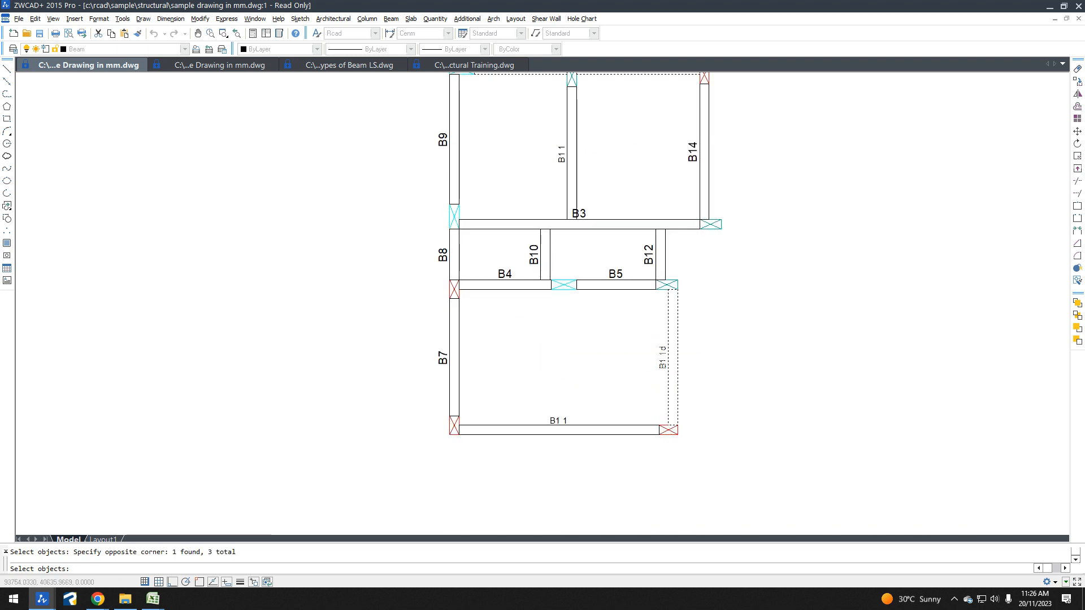
{"action": "middle_click_drag", "start_coordinate": [561, 338], "coordinate": [552, 400]}
{"action": "key", "text": "Return"}
Step: Number the upper-left vertical beam group as B2, and the lower-left, bottom and short right vertical beams as B3
{"action": "left_click", "coordinate": [500, 179]}
{"action": "left_click", "coordinate": [397, 210]}
{"action": "key", "text": "Return"}
{"action": "left_click", "coordinate": [560, 385]}
{"action": "left_click", "coordinate": [380, 441]}
{"action": "left_click", "coordinate": [589, 454]}
{"action": "left_click", "coordinate": [545, 517]}
{"action": "left_click", "coordinate": [674, 322]}
{"action": "left_click", "coordinate": [620, 311]}
{"action": "key", "text": "Return"}
Step: Number the upper-right vertical beam as B4 and the long middle horizontal beam as B5, and finish the numbering
{"action": "left_click", "coordinate": [729, 195]}
{"action": "left_click", "coordinate": [596, 230]}
{"action": "key", "text": "Return"}
{"action": "left_click", "coordinate": [602, 260]}
{"action": "left_click", "coordinate": [596, 298]}
{"action": "key", "text": "Return"}
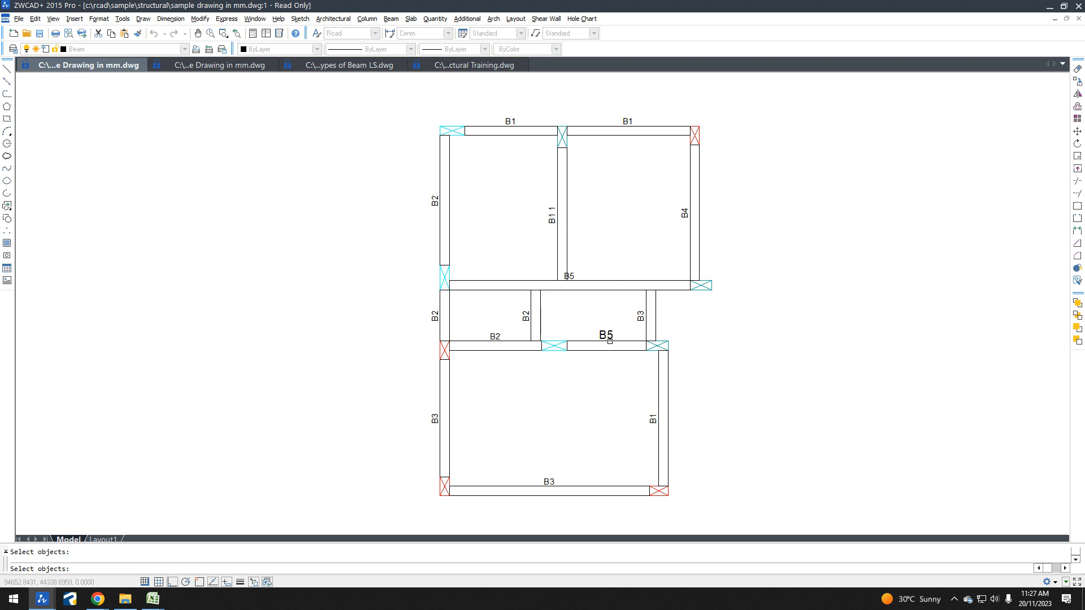
{"action": "key", "text": "Escape"}
Step: Set the colour of all objects in the small beam plan to ByLayer
{"action": "left_click", "coordinate": [736, 508]}
{"action": "left_click", "coordinate": [389, 98]}
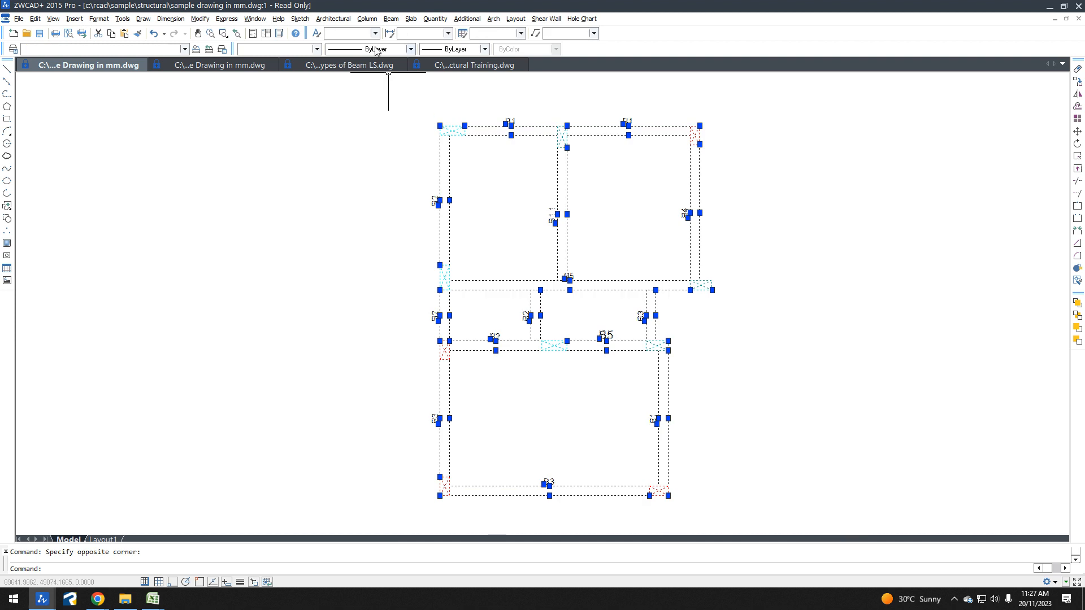
{"action": "left_click", "coordinate": [374, 33]}
{"action": "left_click", "coordinate": [374, 33]}
{"action": "left_click", "coordinate": [317, 49]}
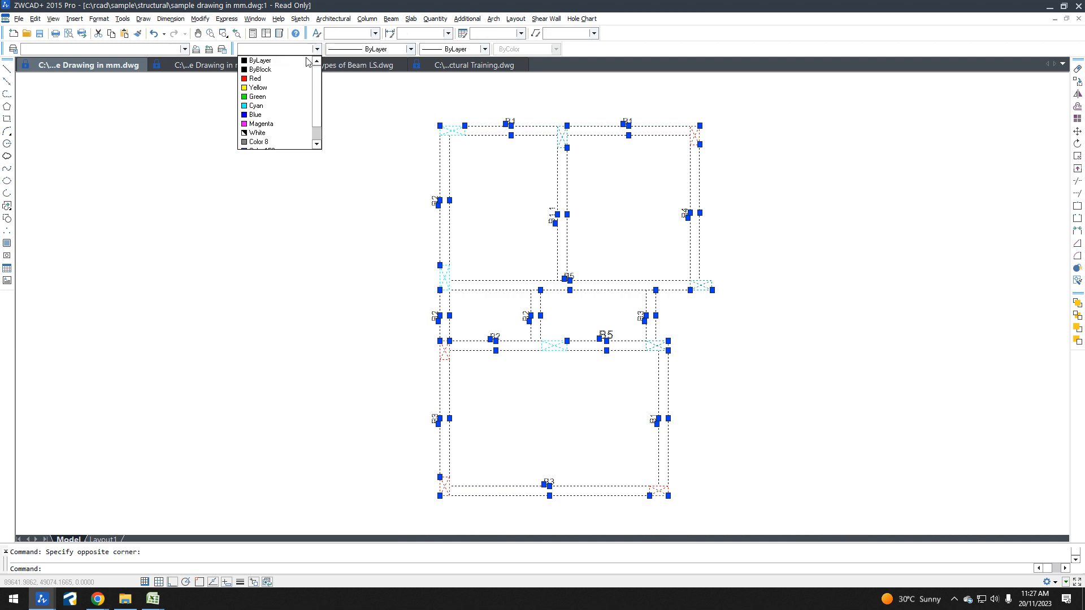
{"action": "left_click", "coordinate": [262, 56]}
{"action": "key", "text": "Escape"}
Step: Turn on and unlock all layers of the drawing with the LON command
{"action": "scroll", "coordinate": [769, 257], "scroll_direction": "down", "scroll_amount": 5}
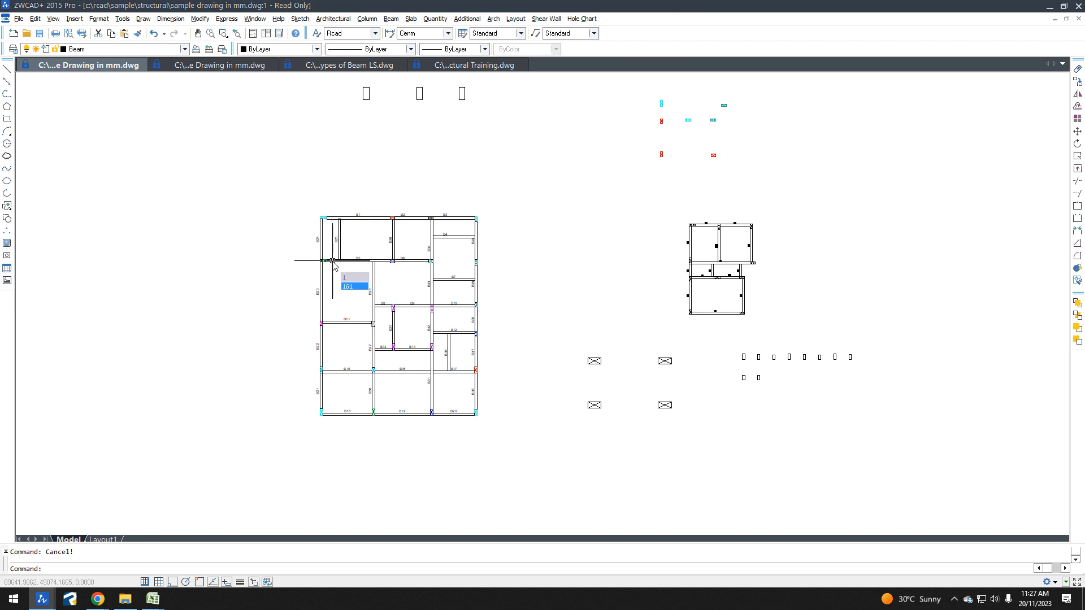
{"action": "type", "text": "lon"}
{"action": "key", "text": "Return"}
{"action": "middle_click_drag", "start_coordinate": [478, 345], "coordinate": [543, 312]}
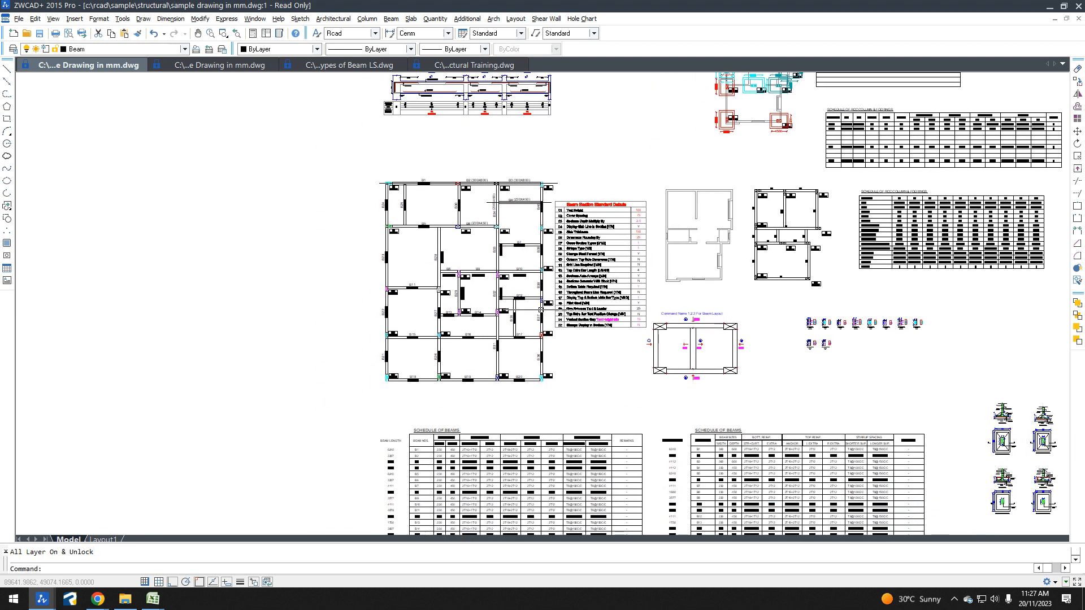
Step: Apply Beam Color Grouping As Per Size to the large beam plan, and check the Beam Same Groups lists below it
{"action": "left_click", "coordinate": [391, 18]}
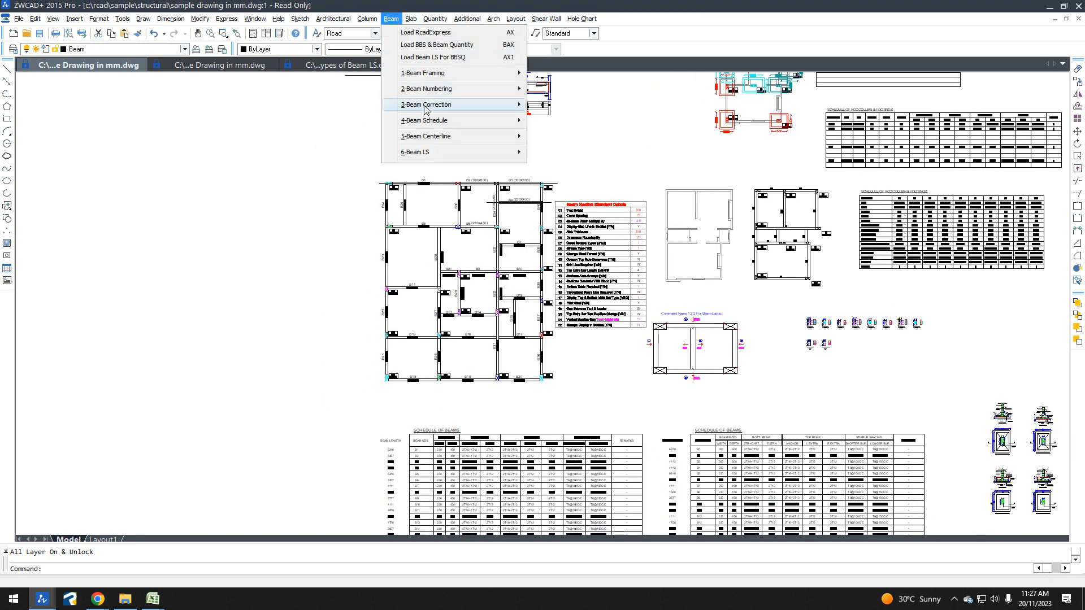
{"action": "mouse_move", "coordinate": [426, 109]}
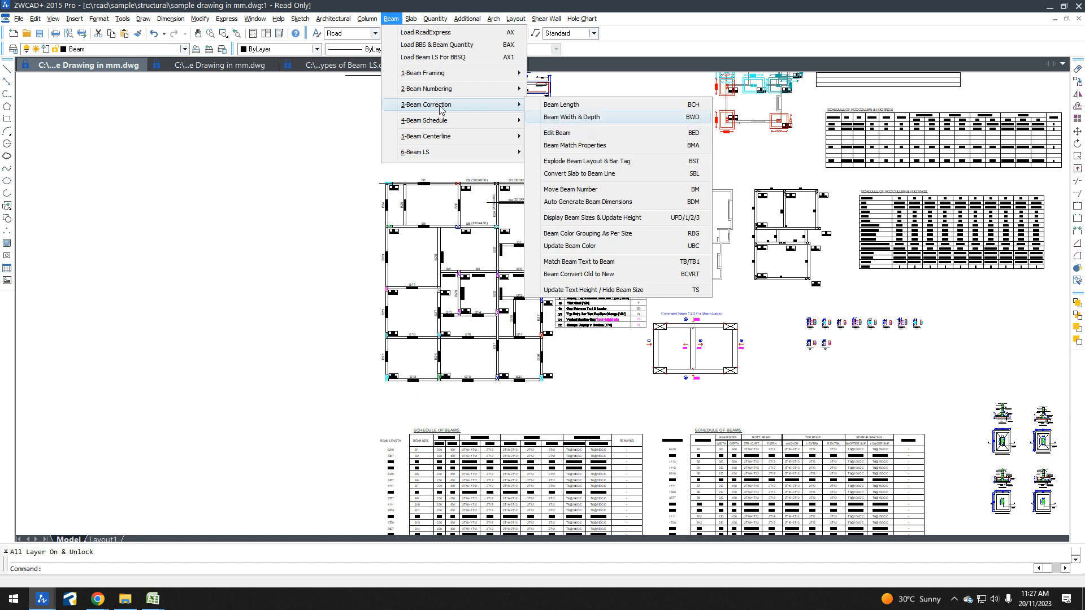
{"action": "left_click", "coordinate": [673, 234]}
{"action": "left_click", "coordinate": [551, 152]}
{"action": "left_click", "coordinate": [352, 395]}
{"action": "key", "text": "Return"}
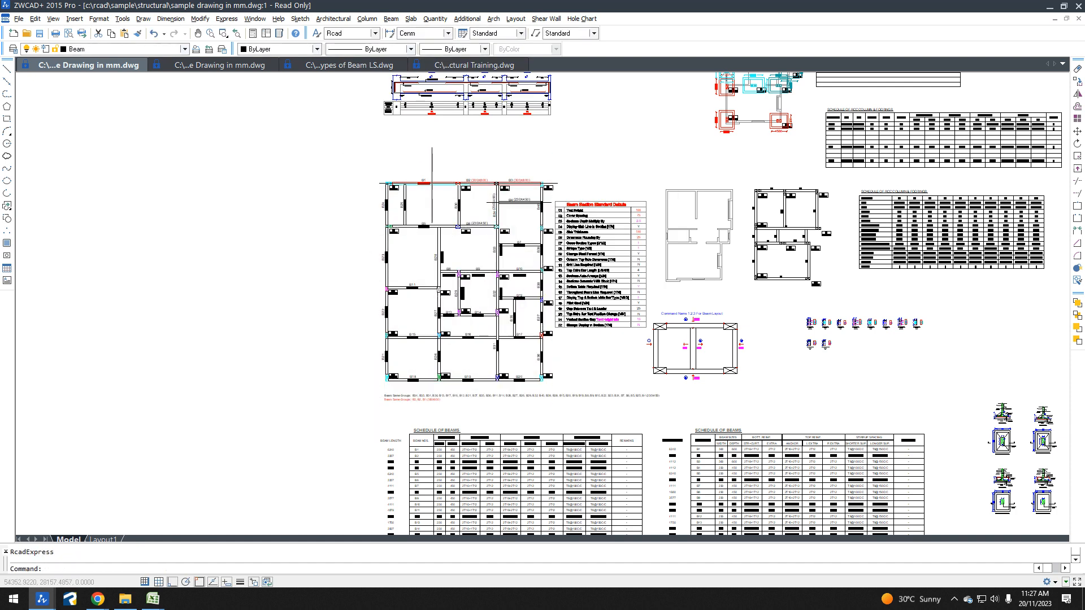
{"action": "scroll", "coordinate": [428, 192], "scroll_direction": "up", "scroll_amount": 3}
{"action": "middle_click_drag", "start_coordinate": [551, 410], "coordinate": [483, 200]}
{"action": "scroll", "coordinate": [337, 420], "scroll_direction": "up", "scroll_amount": 5}
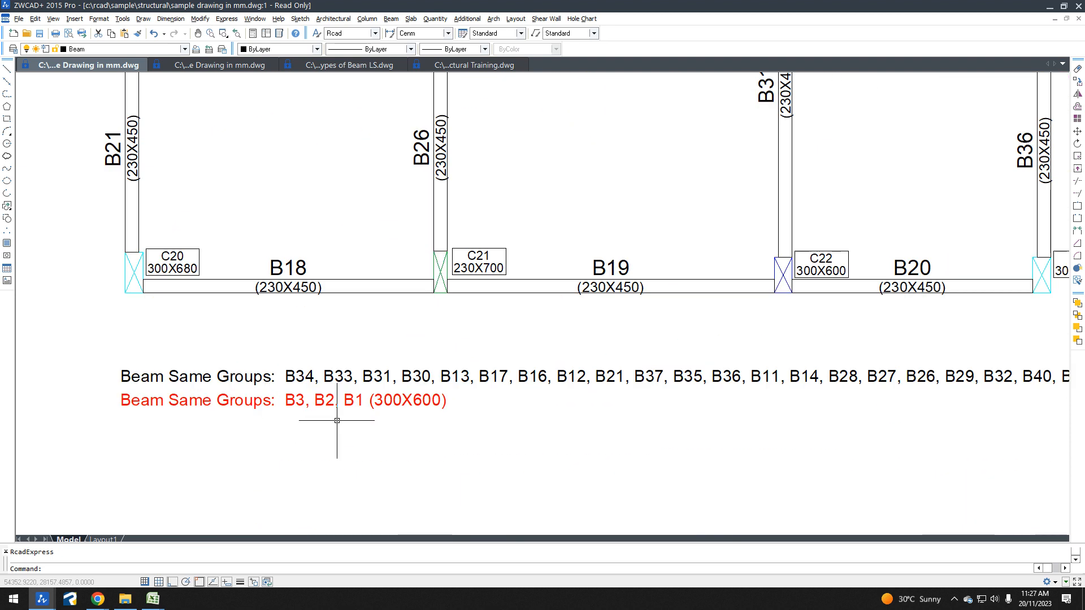
{"action": "scroll", "coordinate": [339, 432], "scroll_direction": "down", "scroll_amount": 5}
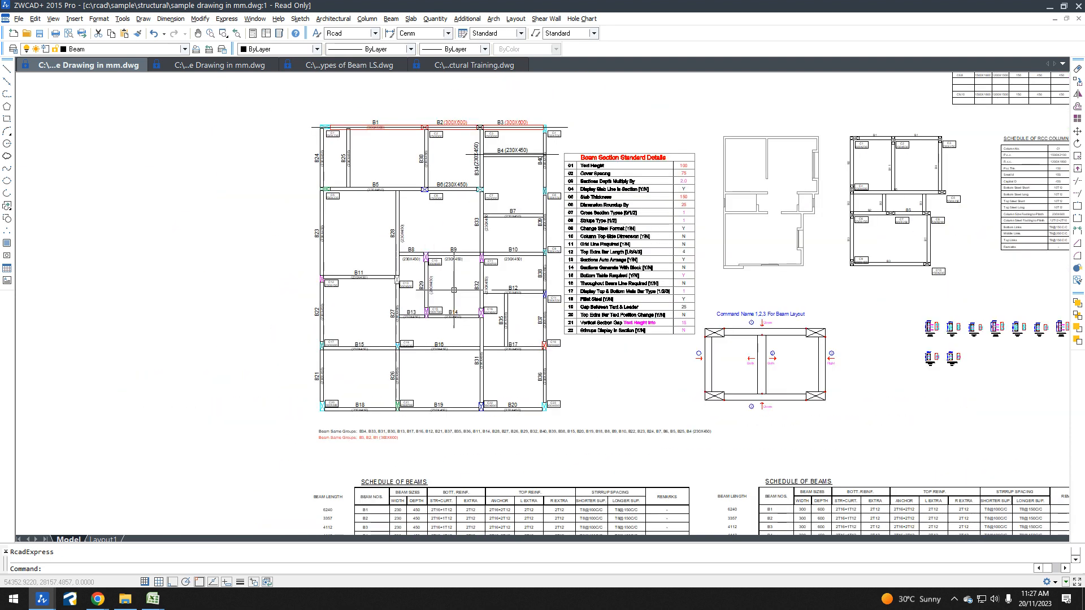
Step: Generate the Etabs beam centerline model from the whole large beam plan with a column height of 3000
{"action": "key", "text": "ctrl+0"}
{"action": "scroll", "coordinate": [444, 280], "scroll_direction": "up", "scroll_amount": 2}
{"action": "middle_click_drag", "start_coordinate": [454, 287], "coordinate": [484, 305]}
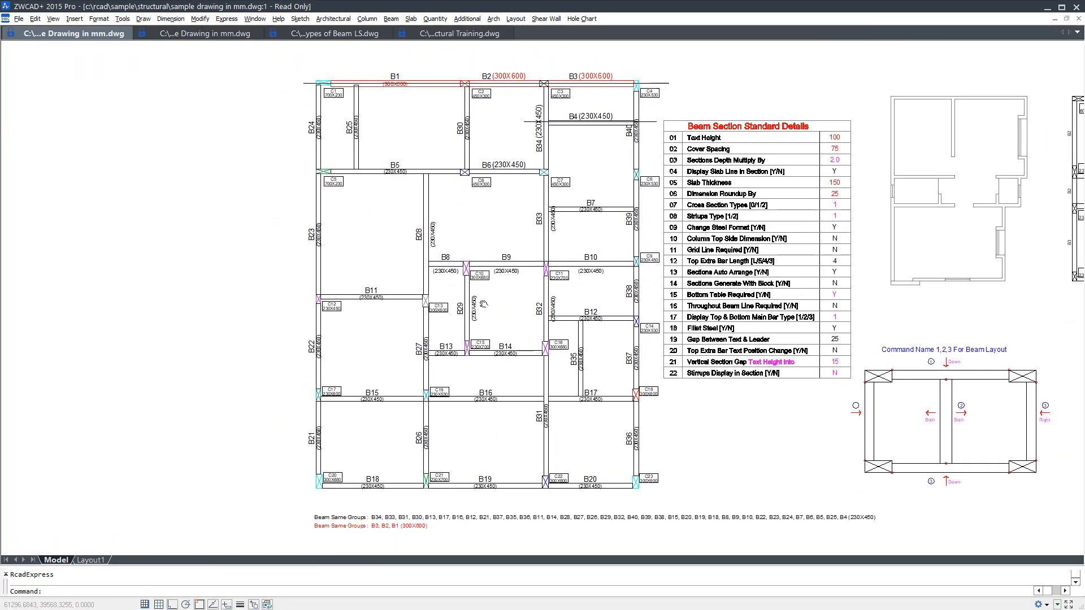
{"action": "left_click", "coordinate": [391, 19]}
{"action": "mouse_move", "coordinate": [438, 141]}
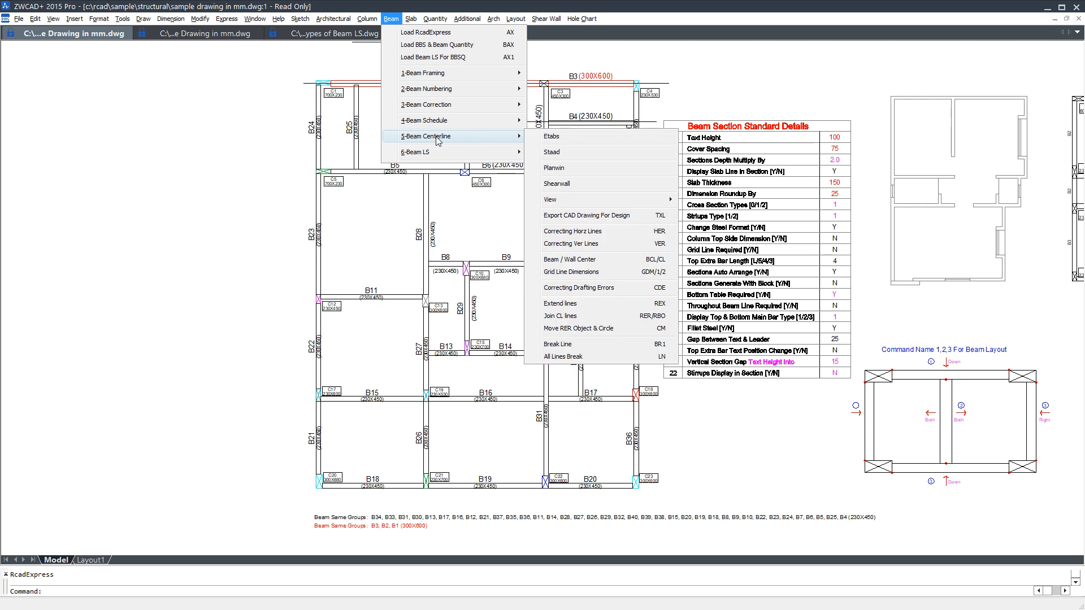
{"action": "left_click", "coordinate": [576, 137]}
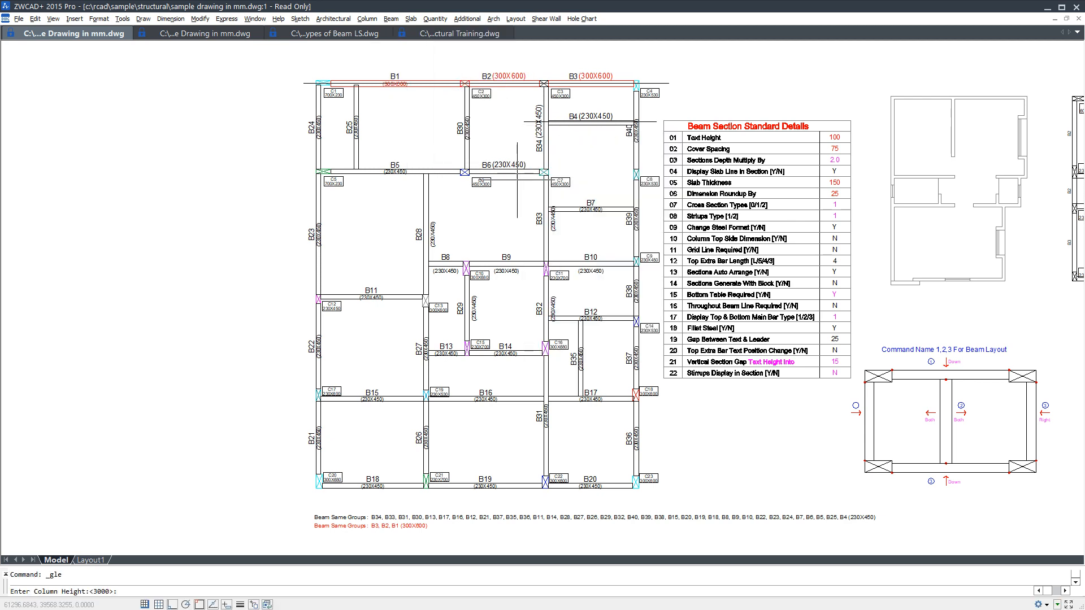
{"action": "key", "text": "Return"}
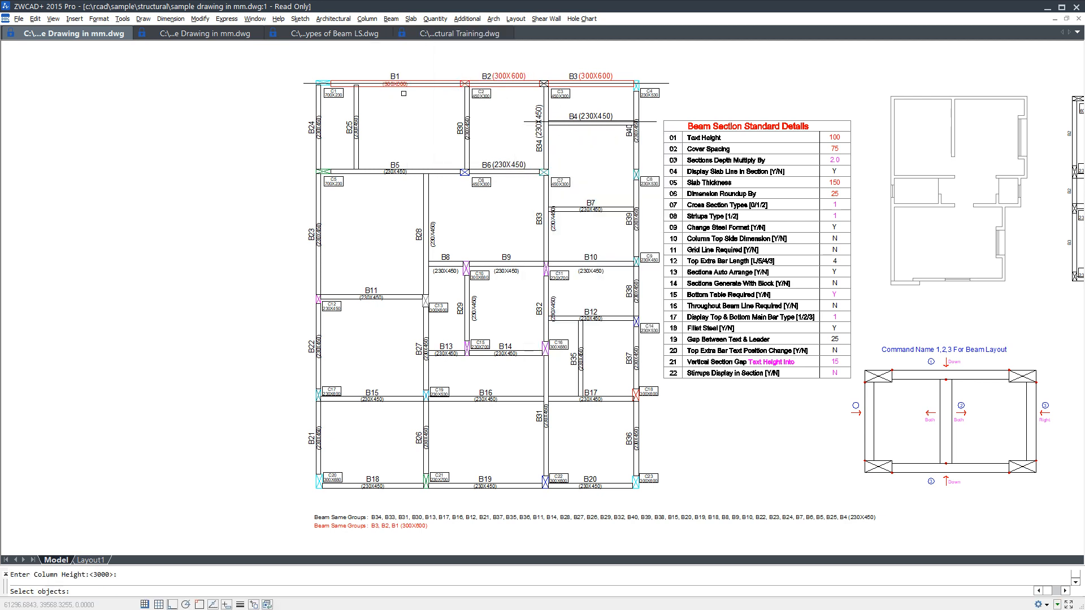
{"action": "left_click_drag", "start_coordinate": [296, 60], "coordinate": [678, 496]}
{"action": "middle_click_drag", "start_coordinate": [573, 377], "coordinate": [731, 379]}
{"action": "key", "text": "Return"}
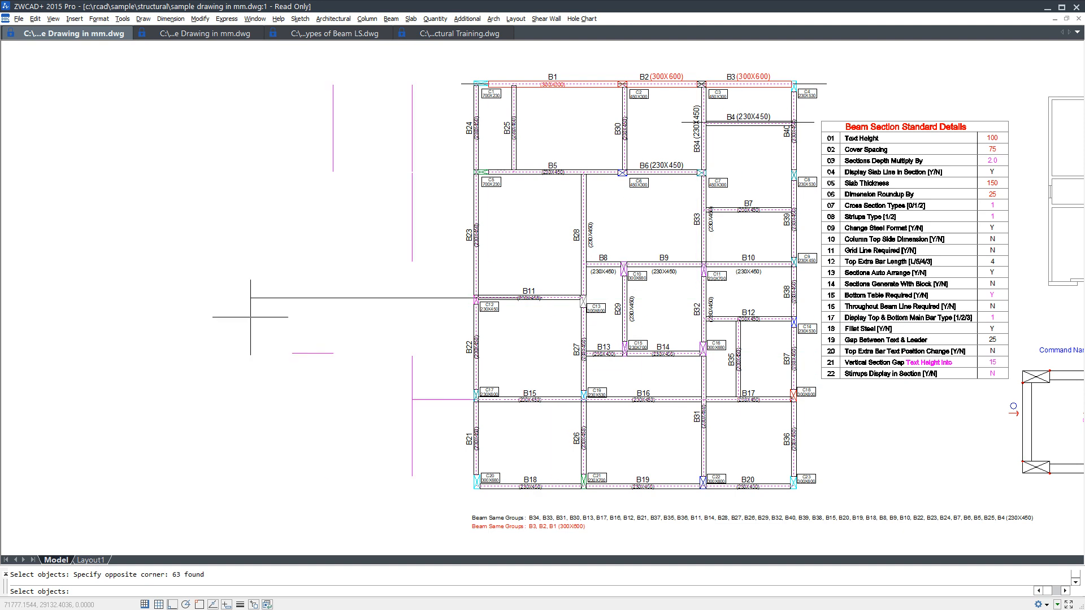
Step: Examine the generated 3D centerline frame beside the large beam plan, and return to the top view
{"action": "middle_click_drag", "start_coordinate": [198, 323], "coordinate": [416, 326]}
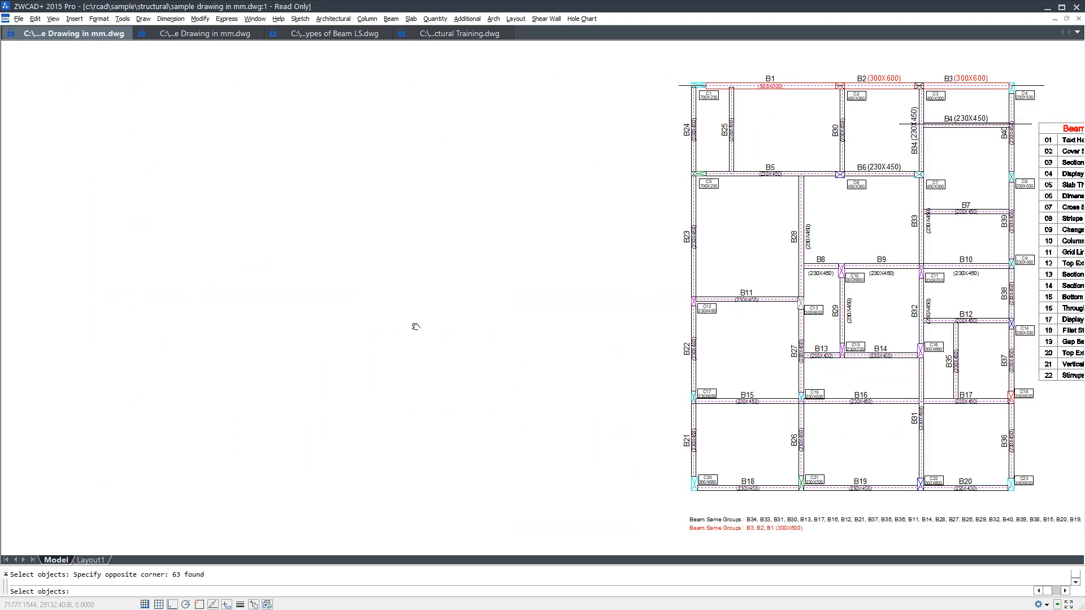
{"action": "type", "text": "f"}
{"action": "key", "text": "Return"}
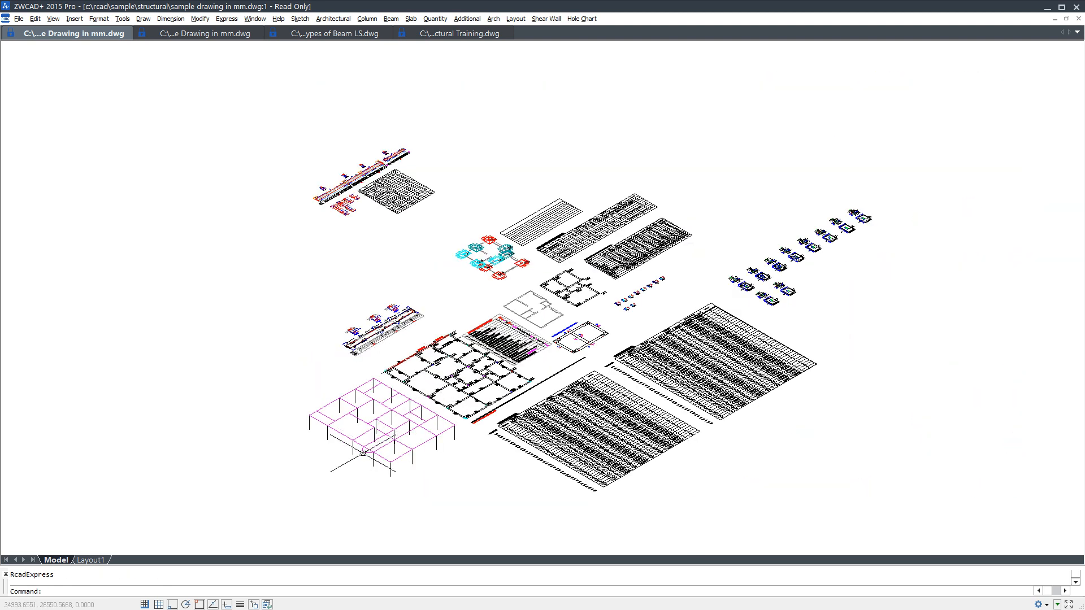
{"action": "scroll", "coordinate": [449, 452], "scroll_direction": "up", "scroll_amount": 2}
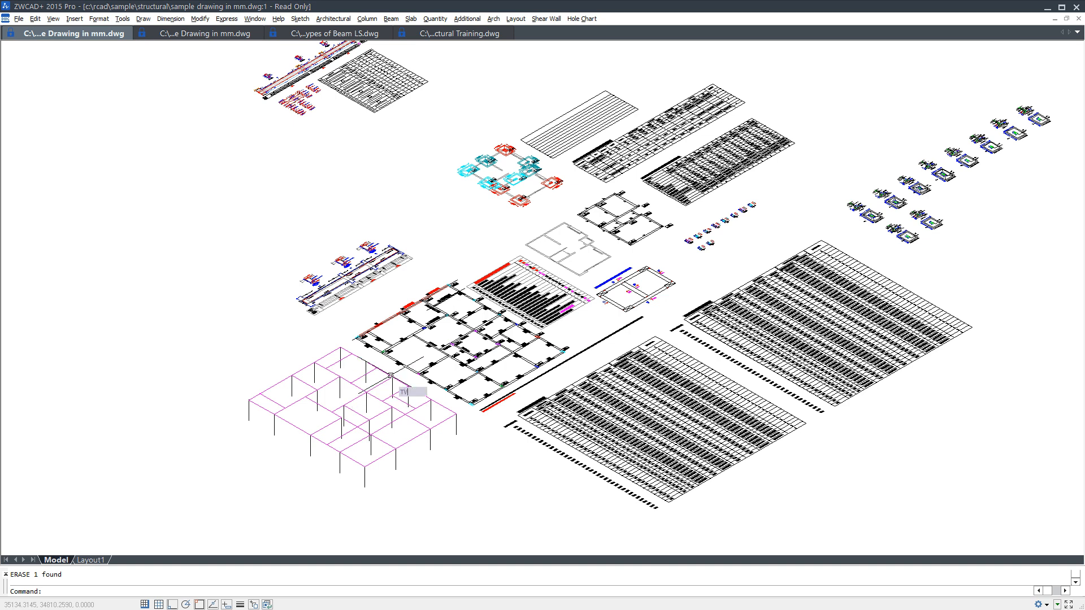
{"action": "key", "text": "Return"}
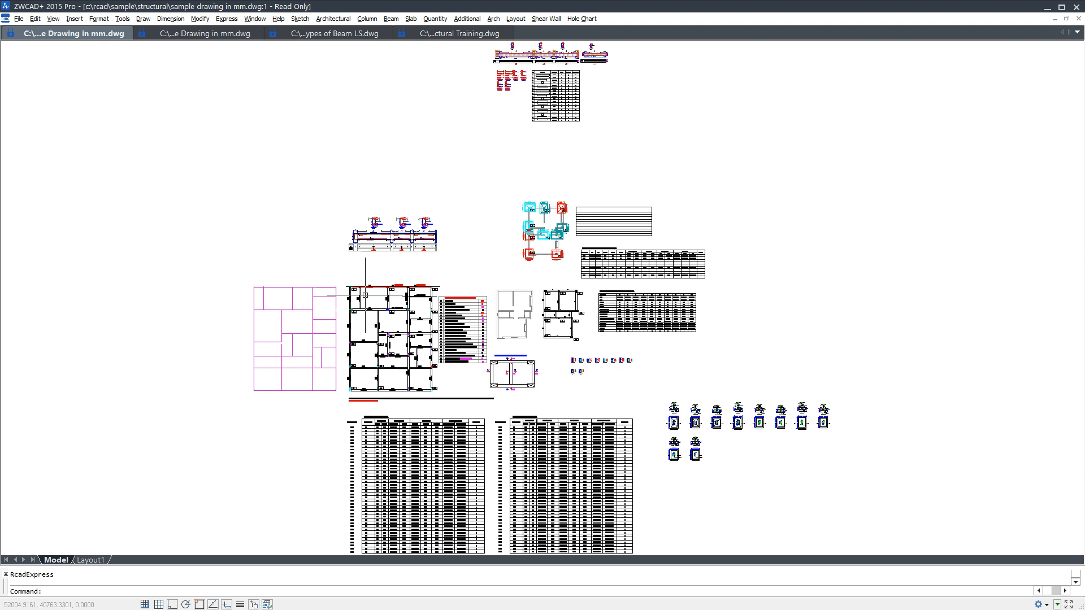
Step: Preview the Sample Drawing in Feet, Meter and mm files in the Structural folder without opening any of them
{"action": "left_click", "coordinate": [19, 19]}
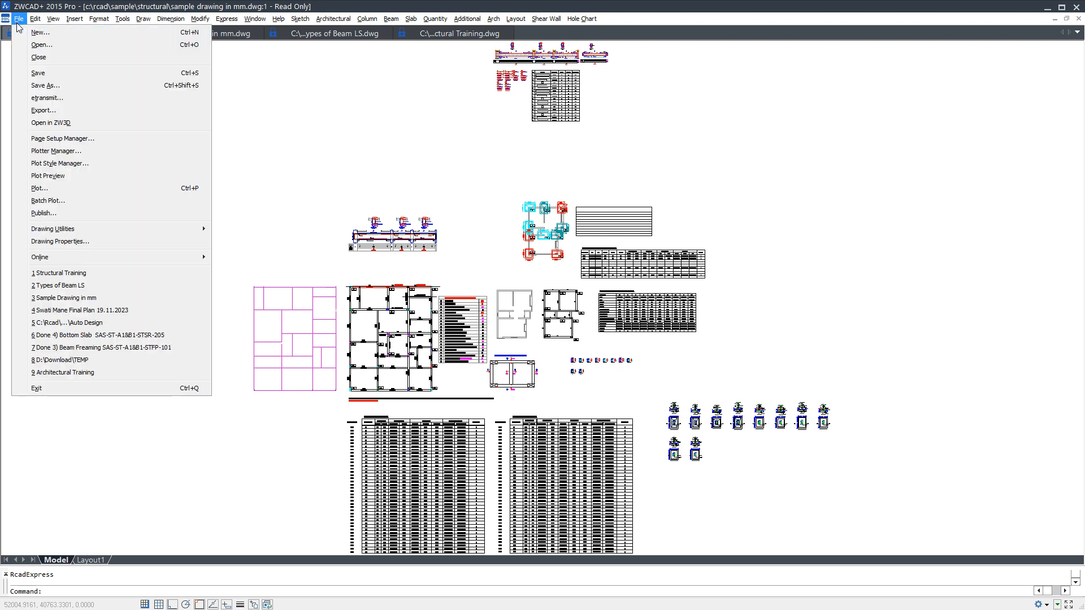
{"action": "left_click", "coordinate": [41, 46]}
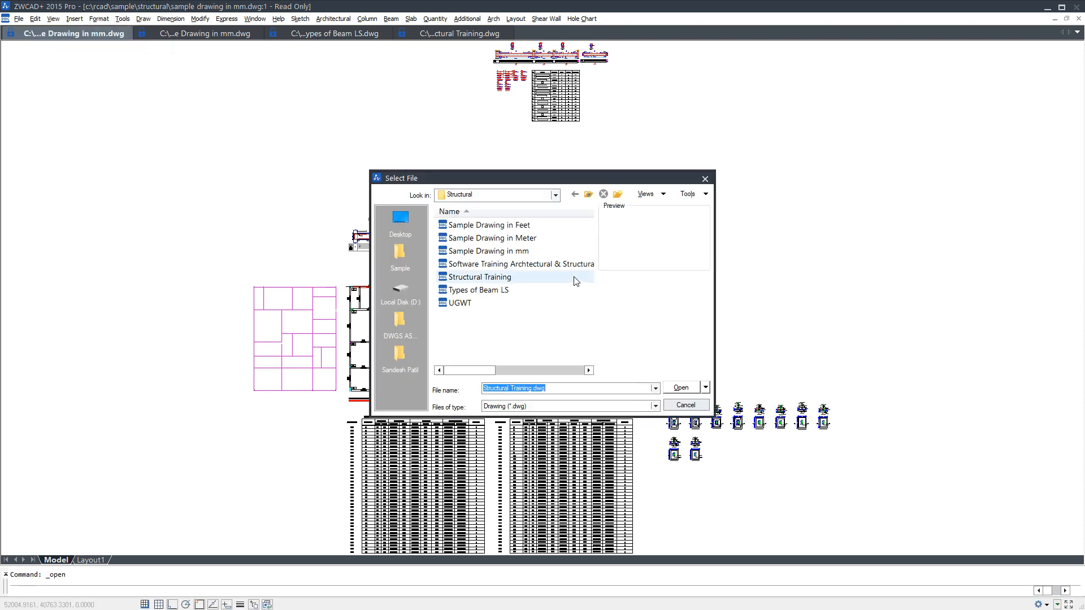
{"action": "left_click", "coordinate": [527, 225]}
{"action": "left_click", "coordinate": [527, 237]}
{"action": "left_click", "coordinate": [526, 251]}
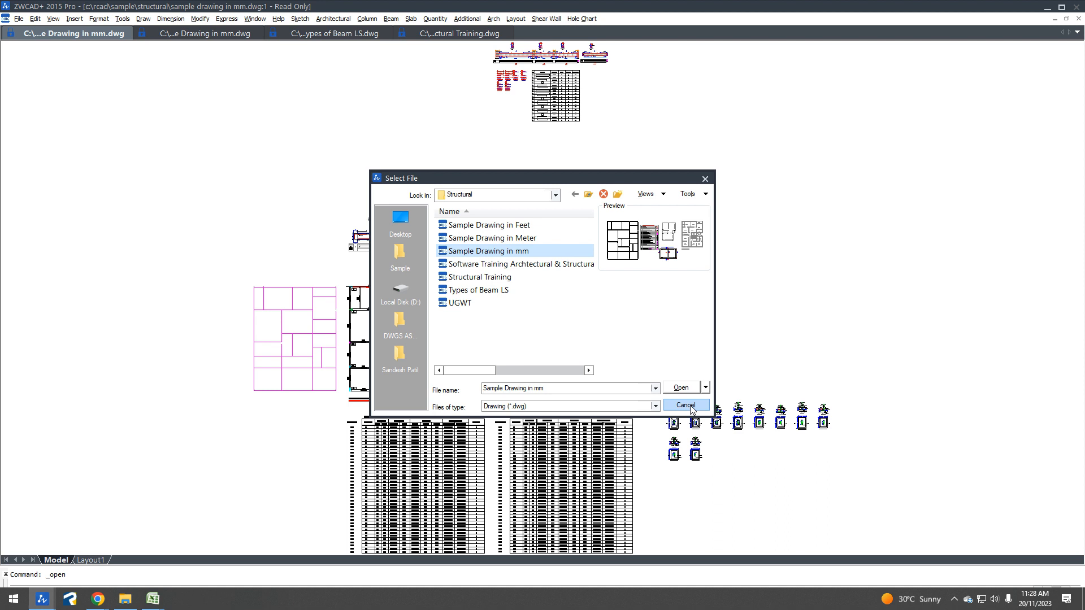
{"action": "left_click", "coordinate": [686, 405]}
{"action": "scroll", "coordinate": [425, 345], "scroll_direction": "up", "scroll_amount": 2}
{"action": "scroll", "coordinate": [420, 347], "scroll_direction": "up", "scroll_amount": 1}
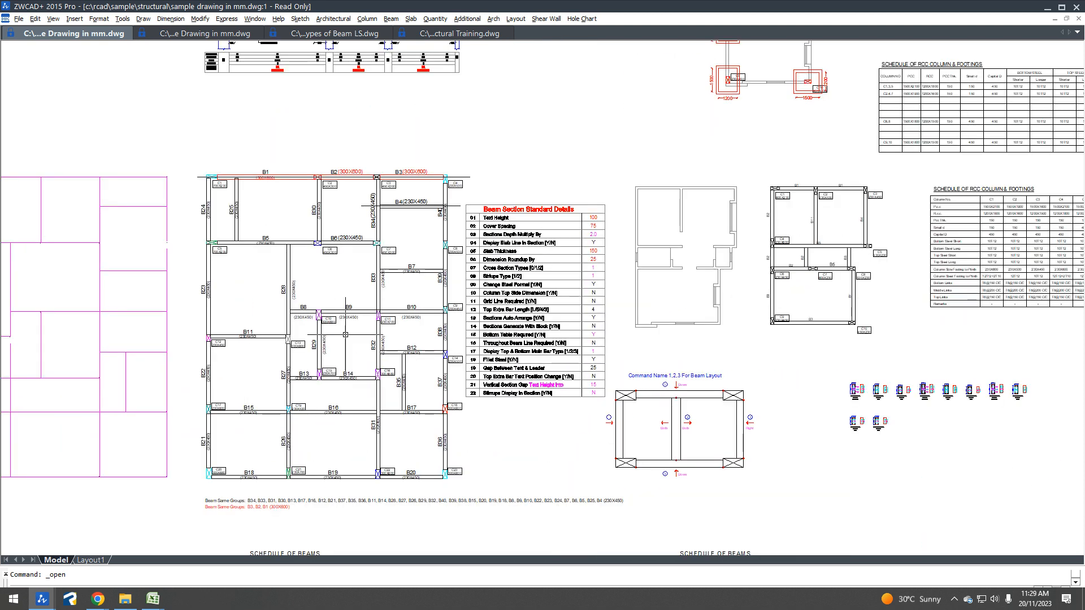
{"action": "middle_click_drag", "start_coordinate": [356, 333], "coordinate": [442, 312]}
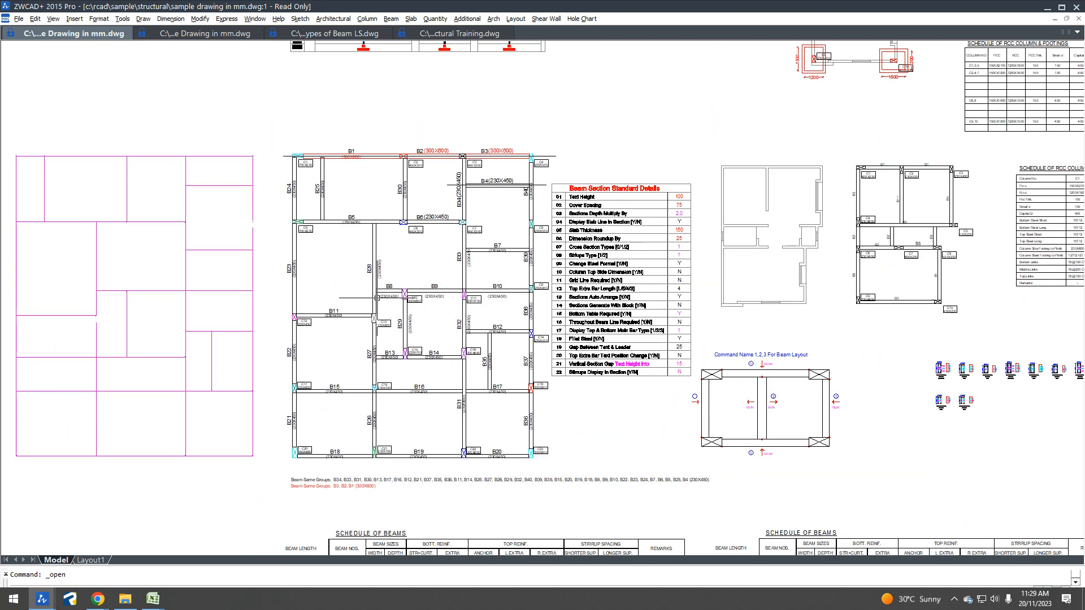
{"action": "left_click", "coordinate": [411, 19]}
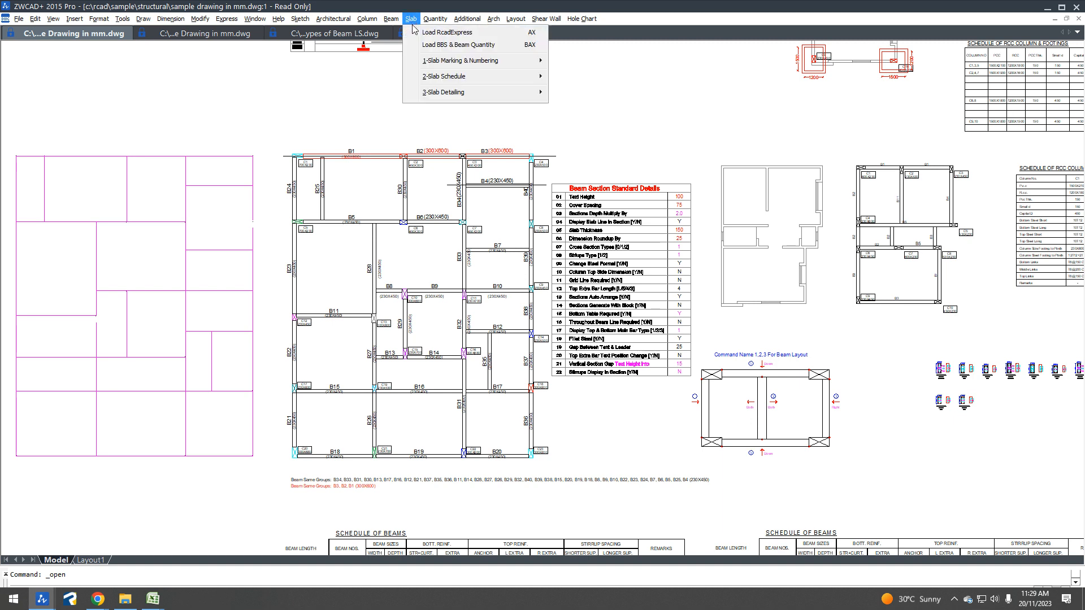
{"action": "mouse_move", "coordinate": [452, 61]}
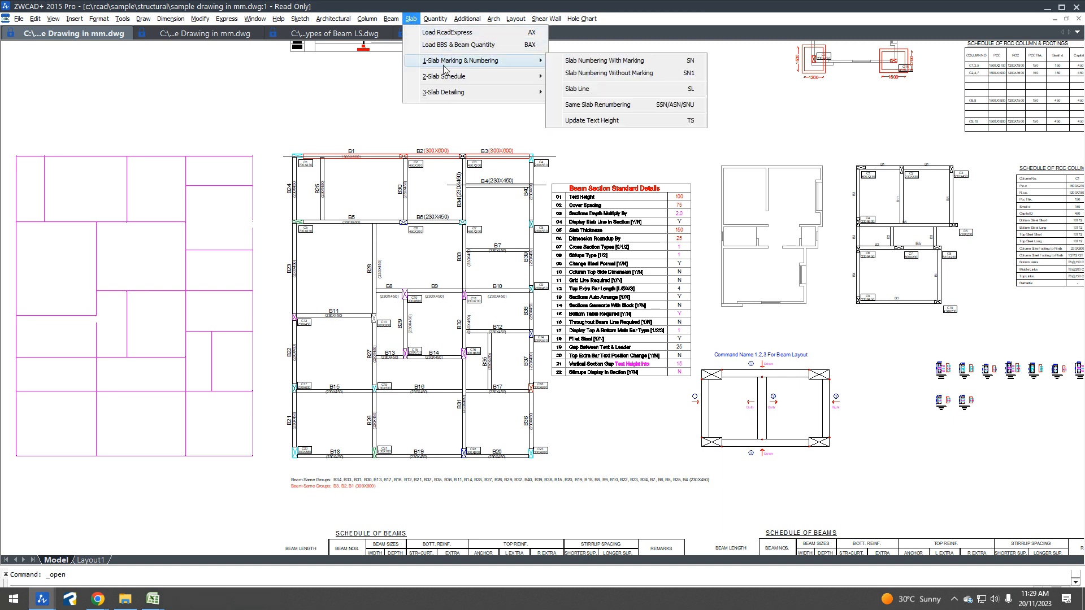
{"action": "left_click", "coordinate": [617, 63]}
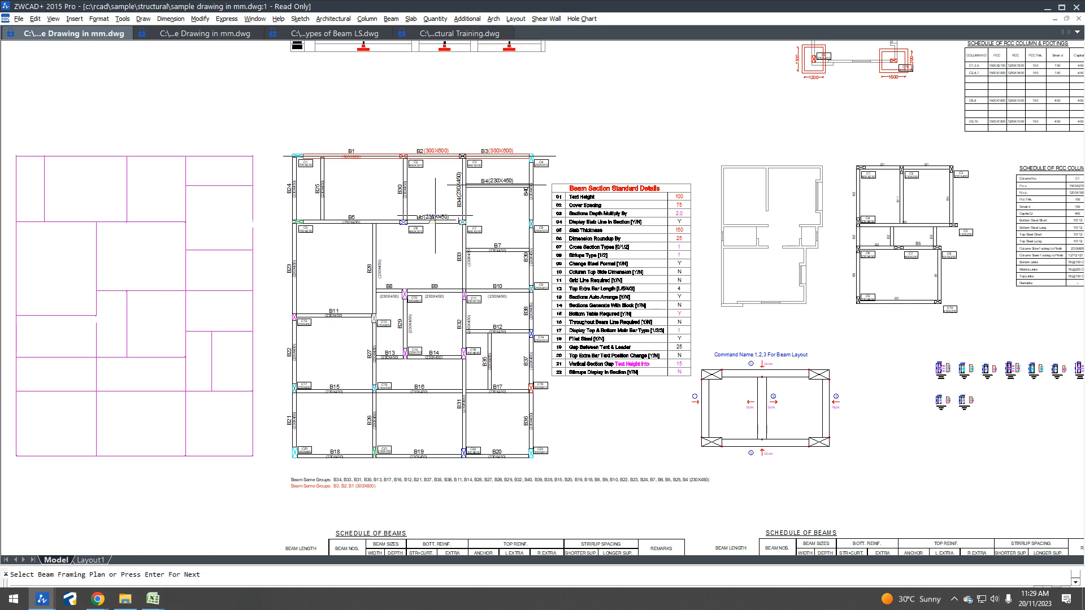
{"action": "key", "text": "Escape"}
{"action": "type", "text": "FF"}
{"action": "key", "text": "Return"}
{"action": "type", "text": "FC"}
{"action": "key", "text": "Return"}
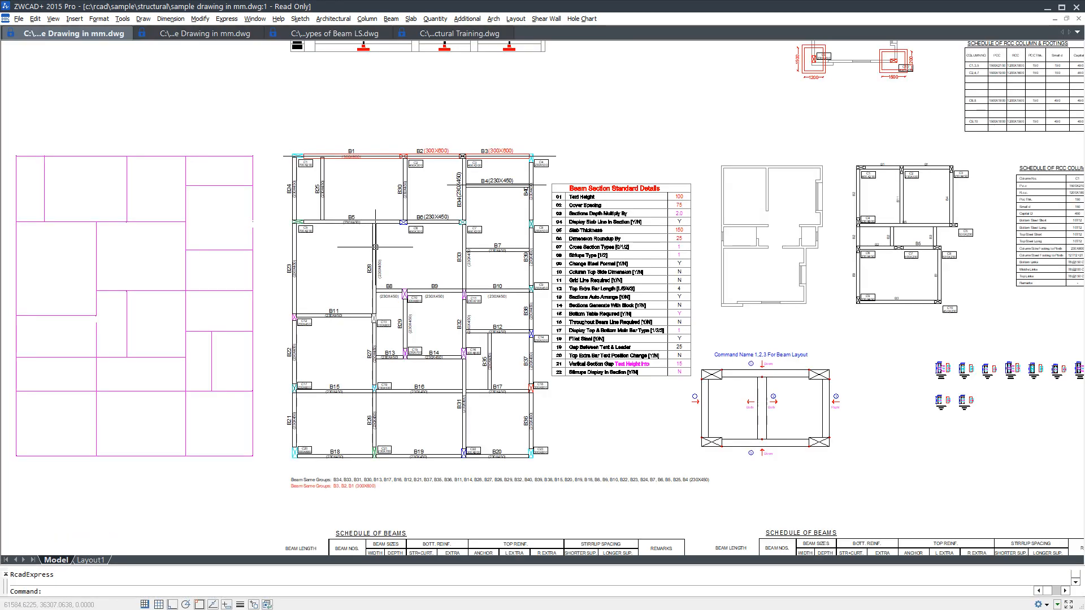
Step: Start Slab Numbering With Marking at number 1 with text height 150, and mark the panels along the plan's upper edge and below B4
{"action": "scroll", "coordinate": [395, 249], "scroll_direction": "up", "scroll_amount": 2}
{"action": "middle_click_drag", "start_coordinate": [399, 236], "coordinate": [412, 219]}
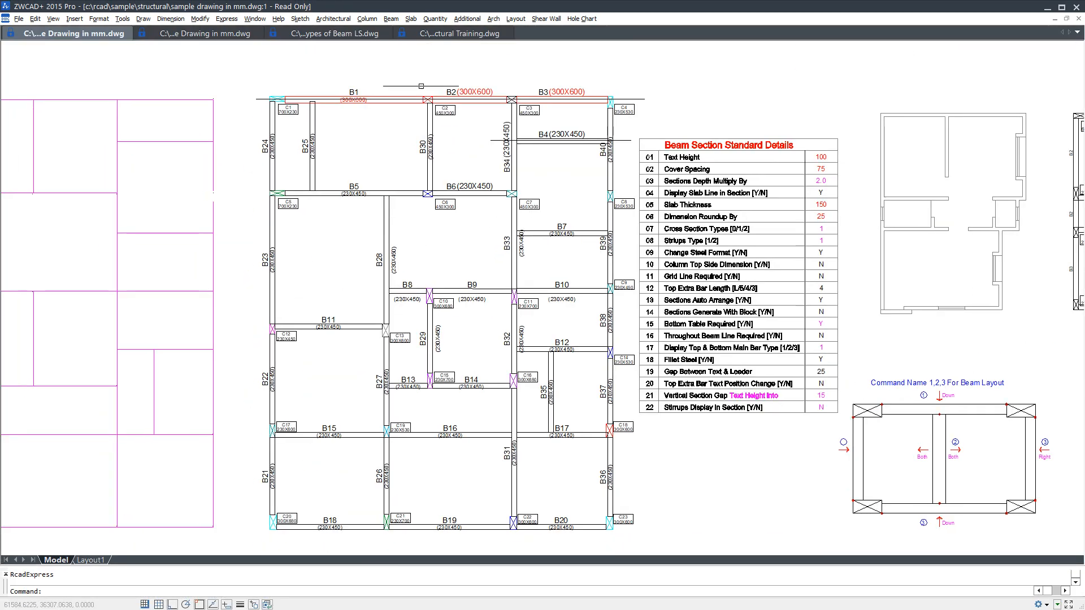
{"action": "left_click", "coordinate": [411, 18]}
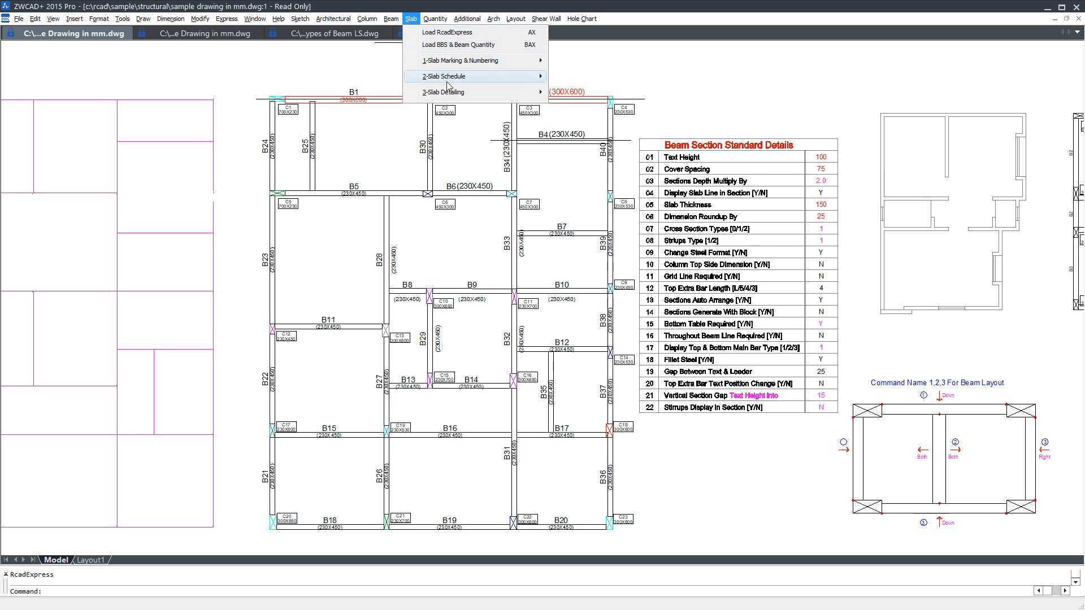
{"action": "mouse_move", "coordinate": [459, 79]}
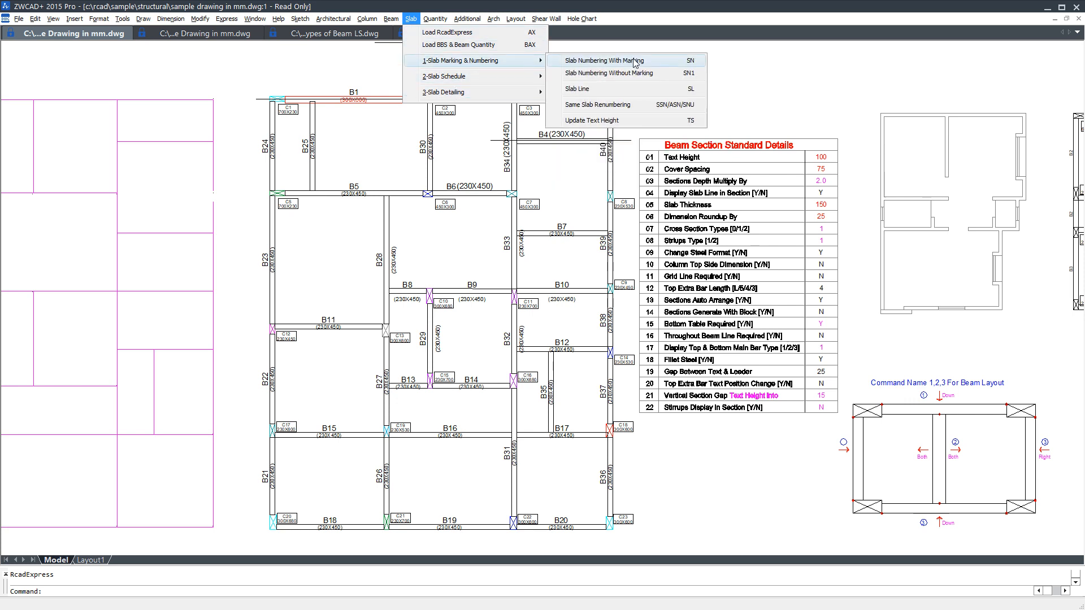
{"action": "left_click", "coordinate": [669, 61]}
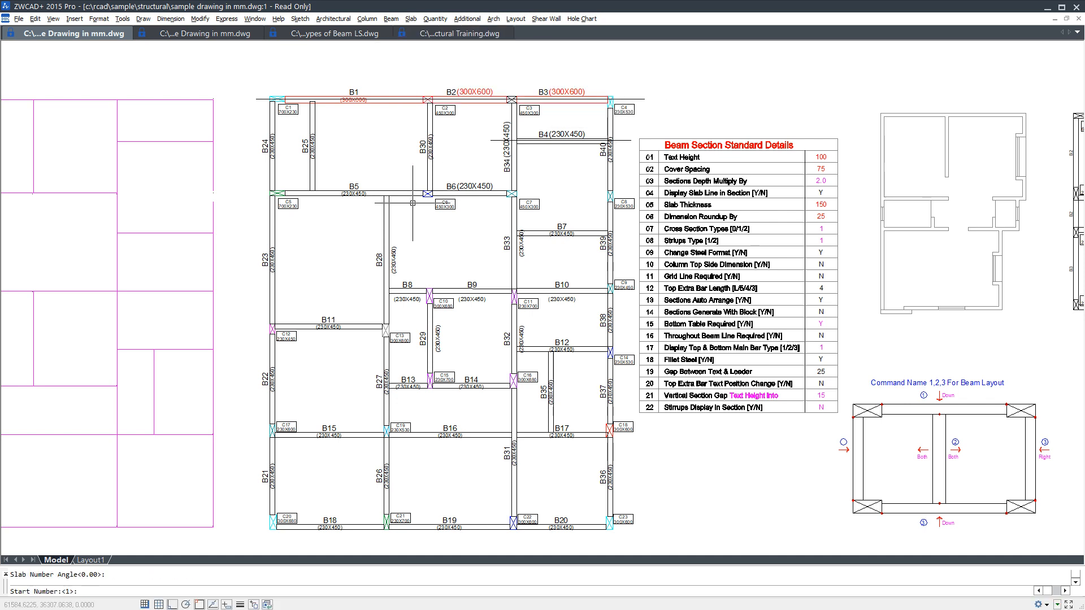
{"action": "key", "text": "Return"}
{"action": "key", "text": "Return"}
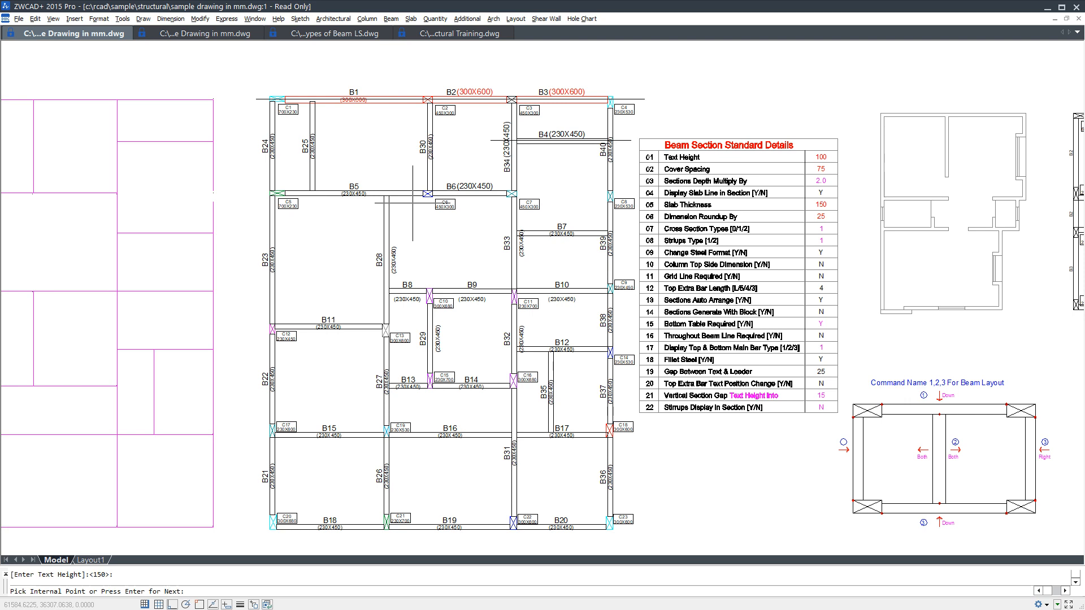
{"action": "left_click", "coordinate": [372, 146]}
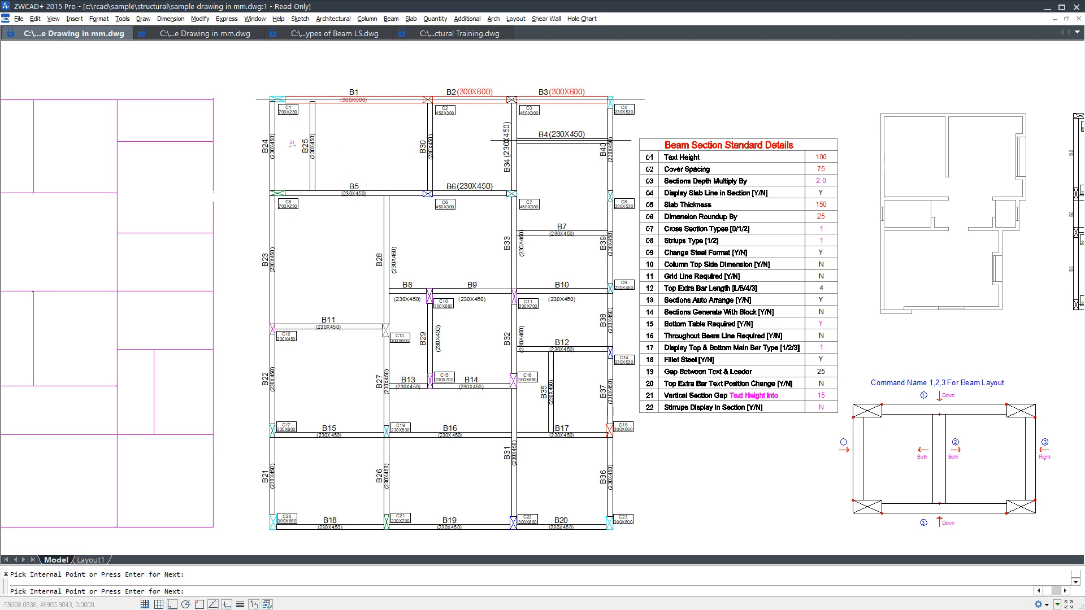
{"action": "left_click", "coordinate": [496, 133]}
{"action": "left_click", "coordinate": [550, 126]}
{"action": "left_click", "coordinate": [561, 166]}
Step: Mark and number the slab panels in the middle of the large beam plan and down its right side
{"action": "scroll", "coordinate": [501, 248], "scroll_direction": "up", "scroll_amount": 2}
{"action": "left_click", "coordinate": [450, 243]}
{"action": "left_click", "coordinate": [561, 263]}
{"action": "left_click", "coordinate": [473, 377]}
{"action": "left_click", "coordinate": [602, 351]}
{"action": "left_click", "coordinate": [627, 454]}
{"action": "left_click", "coordinate": [560, 477]}
{"action": "left_click", "coordinate": [468, 480]}
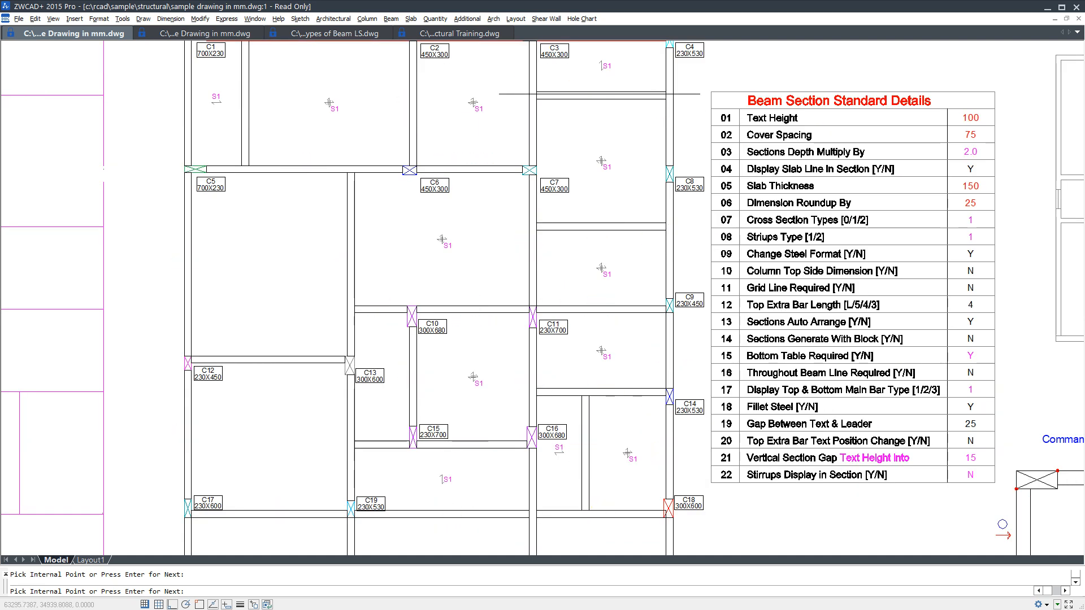
Step: Mark and number the slab panels in the left column and bottom row of the large beam plan
{"action": "left_click", "coordinate": [270, 437]}
{"action": "left_click", "coordinate": [376, 370]}
{"action": "middle_click_drag", "start_coordinate": [398, 394], "coordinate": [406, 299]}
{"action": "left_click", "coordinate": [317, 461]}
{"action": "left_click", "coordinate": [420, 479]}
{"action": "left_click", "coordinate": [588, 478]}
{"action": "scroll", "coordinate": [593, 437], "scroll_direction": "down", "scroll_amount": 2}
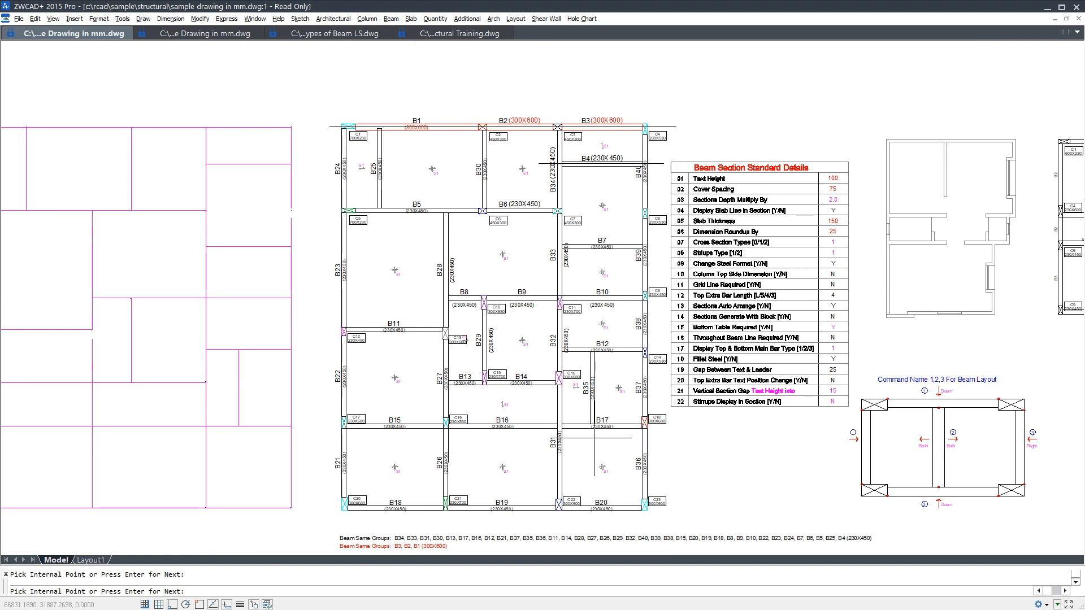
{"action": "left_click", "coordinate": [435, 19]}
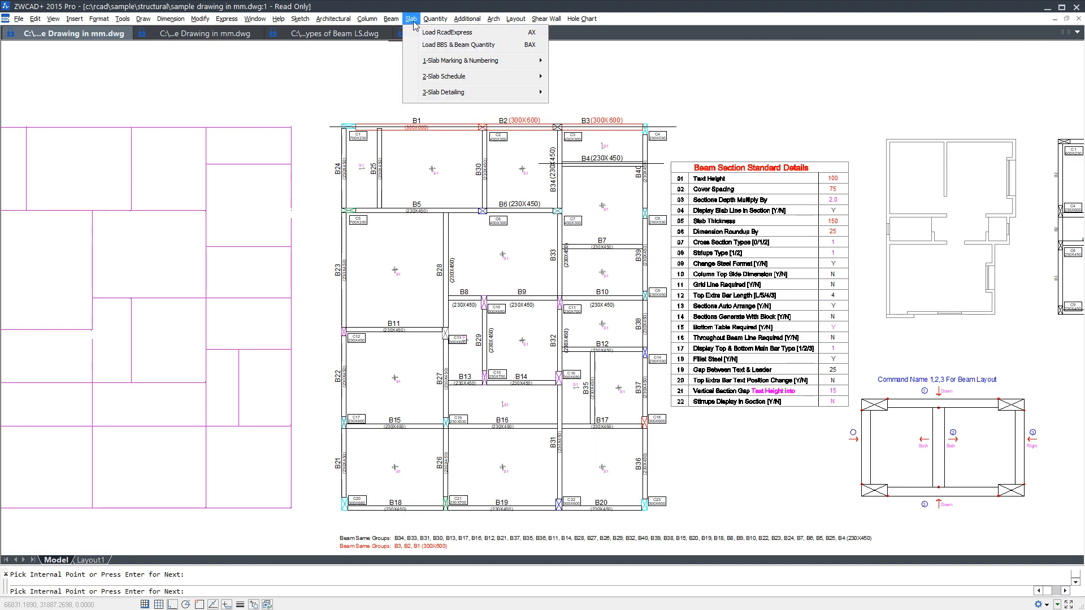
{"action": "left_click", "coordinate": [413, 20]}
{"action": "left_click", "coordinate": [412, 20]}
{"action": "mouse_move", "coordinate": [452, 60]}
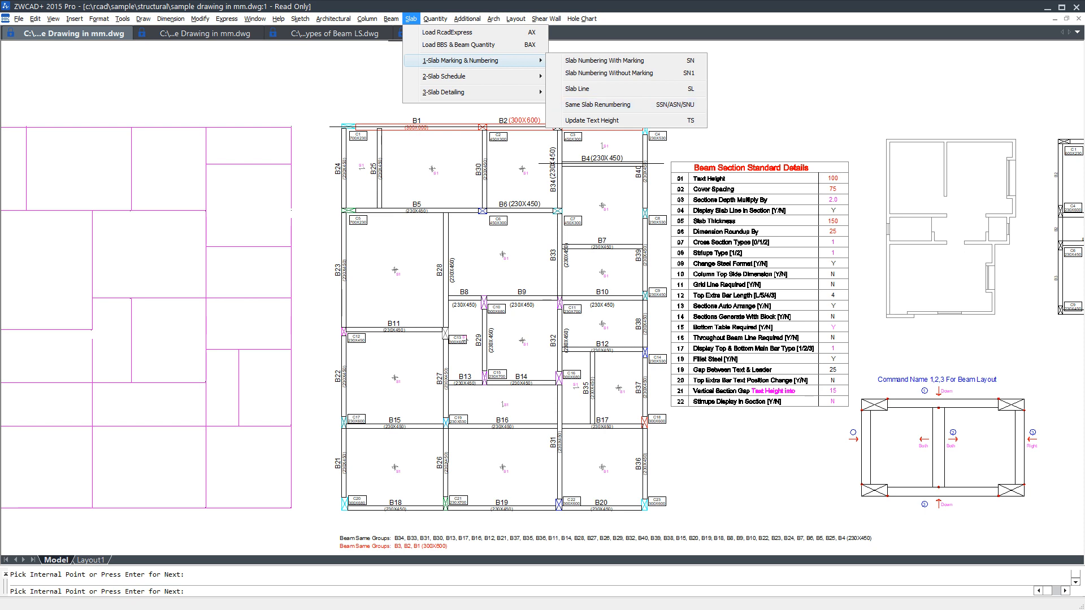
{"action": "key", "text": "alt+Tab"}
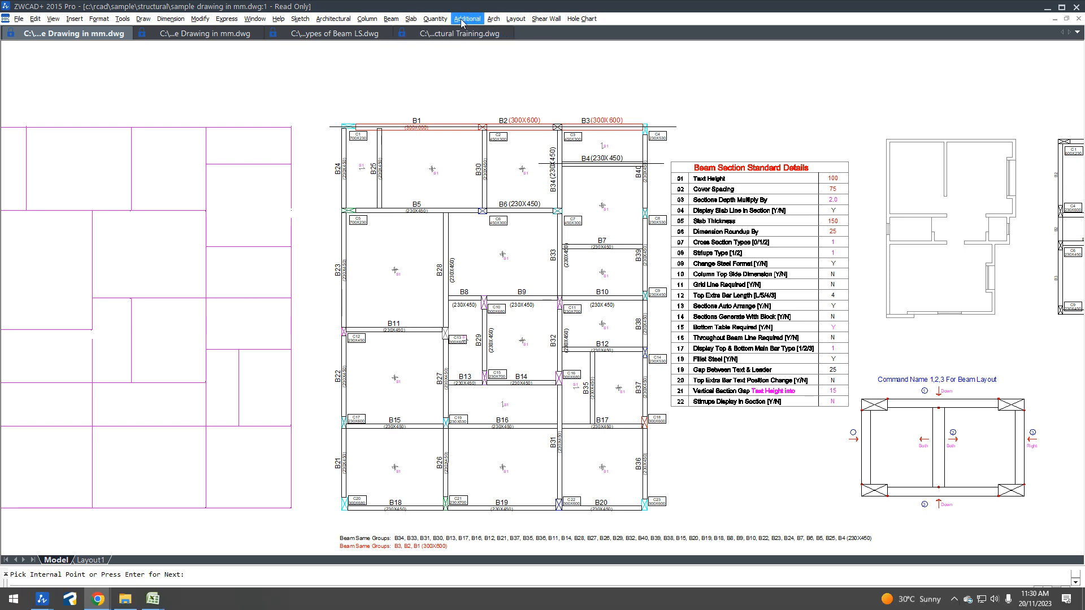
Step: Start Same Slab Renumbering at 1, and group the narrow upper-left panel, small right-side panels and the panel below B14 as S1
{"action": "left_click", "coordinate": [410, 19]}
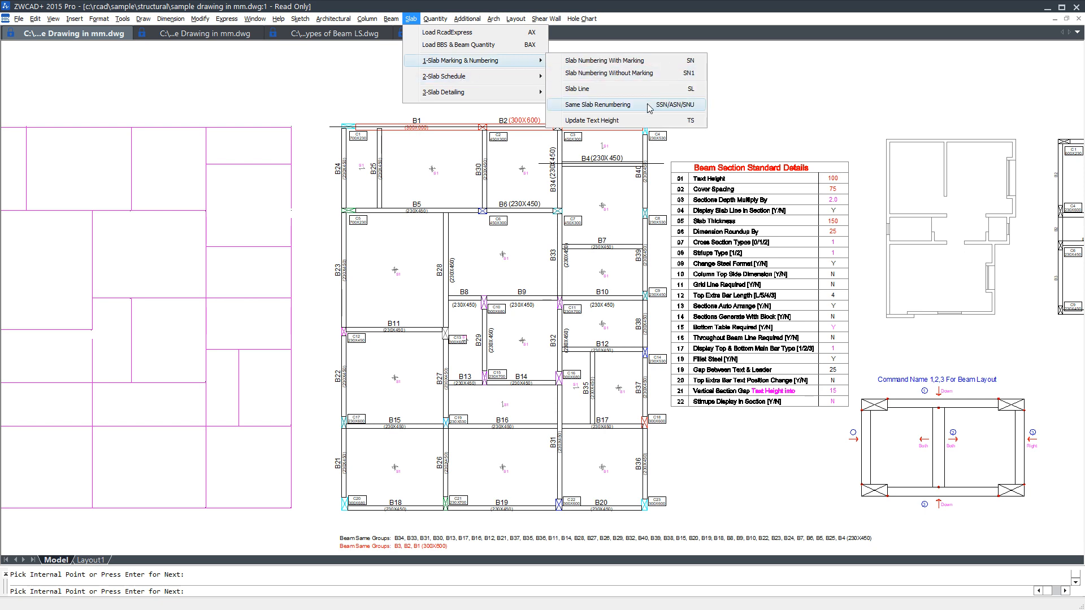
{"action": "left_click", "coordinate": [648, 107]}
{"action": "type", "text": "1"}
{"action": "key", "text": "Return"}
{"action": "left_click", "coordinate": [309, 146]}
{"action": "left_click", "coordinate": [387, 188]}
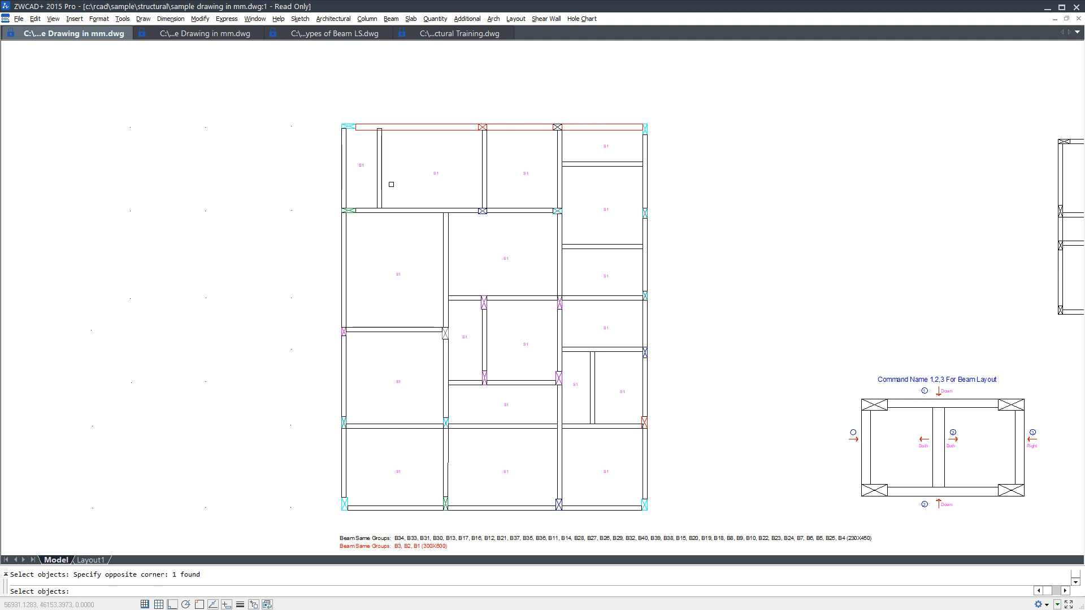
{"action": "left_click", "coordinate": [623, 105]}
{"action": "left_click", "coordinate": [591, 160]}
{"action": "left_click", "coordinate": [618, 343]}
{"action": "left_click", "coordinate": [594, 265]}
{"action": "left_click", "coordinate": [523, 389]}
{"action": "left_click", "coordinate": [471, 418]}
{"action": "key", "text": "Return"}
Step: Renumber the three large left-column slab panels as S2 and the right-side panel below B4 as S3
{"action": "left_click", "coordinate": [423, 487]}
{"action": "left_click", "coordinate": [360, 265]}
{"action": "key", "text": "Return"}
{"action": "scroll", "coordinate": [635, 201], "scroll_direction": "up", "scroll_amount": 2}
{"action": "left_click", "coordinate": [620, 205]}
{"action": "left_click", "coordinate": [574, 222]}
{"action": "key", "text": "Return"}
Step: Renumber the two wide slab panels below B1 and B2 as S4 and the panel between B29 and B32 as S5
{"action": "left_click", "coordinate": [495, 188]}
{"action": "left_click", "coordinate": [343, 143]}
{"action": "key", "text": "Return"}
{"action": "middle_click_drag", "start_coordinate": [507, 381], "coordinate": [492, 226]}
{"action": "left_click", "coordinate": [492, 226]}
{"action": "left_click", "coordinate": [437, 276]}
{"action": "key", "text": "Return"}
Step: Renumber the middle and right slab panels in the bottom row as S6, and finish the renumbering
{"action": "left_click", "coordinate": [605, 402]}
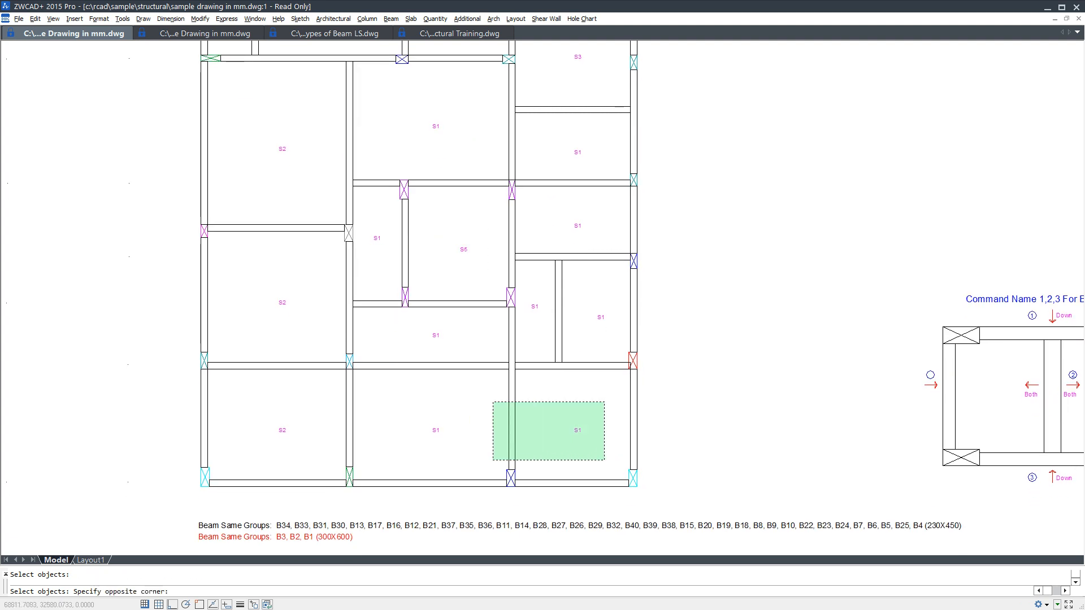
{"action": "left_click", "coordinate": [404, 449]}
{"action": "key", "text": "Return"}
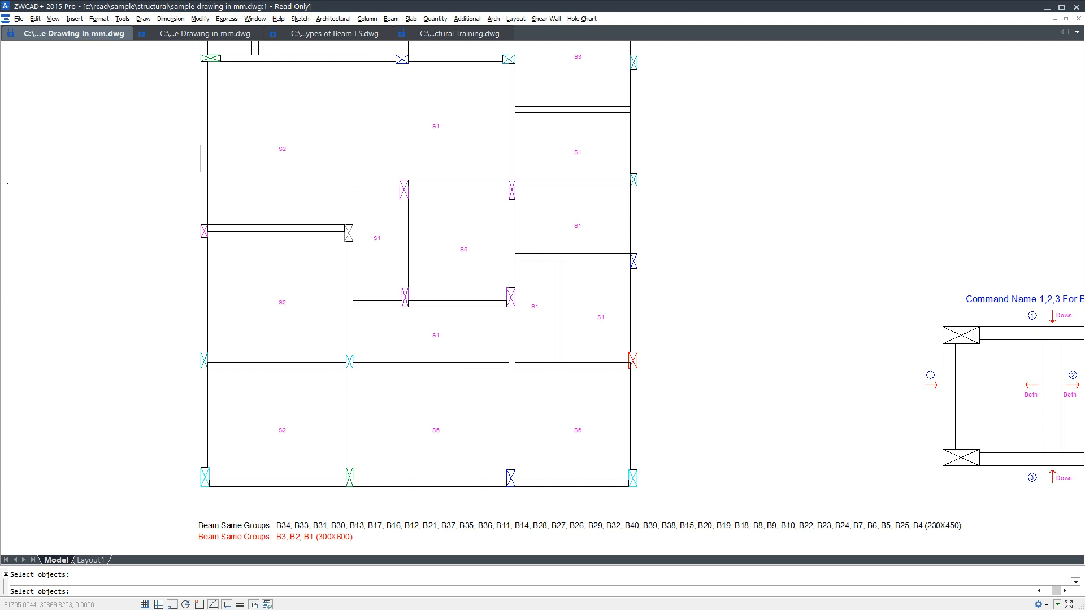
{"action": "key", "text": "Return"}
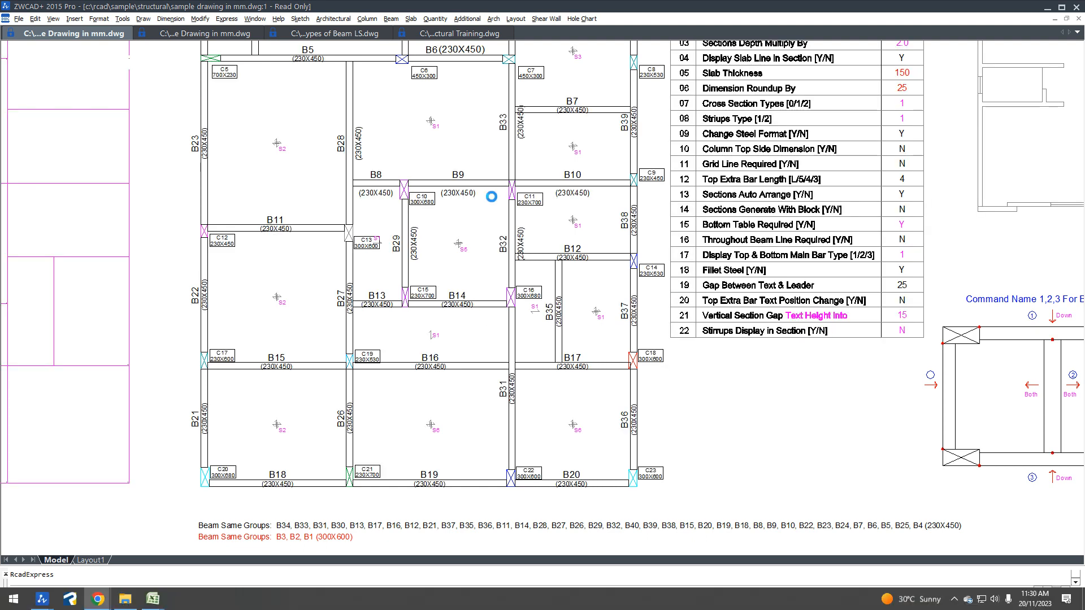
{"action": "scroll", "coordinate": [487, 244], "scroll_direction": "down", "scroll_amount": 4}
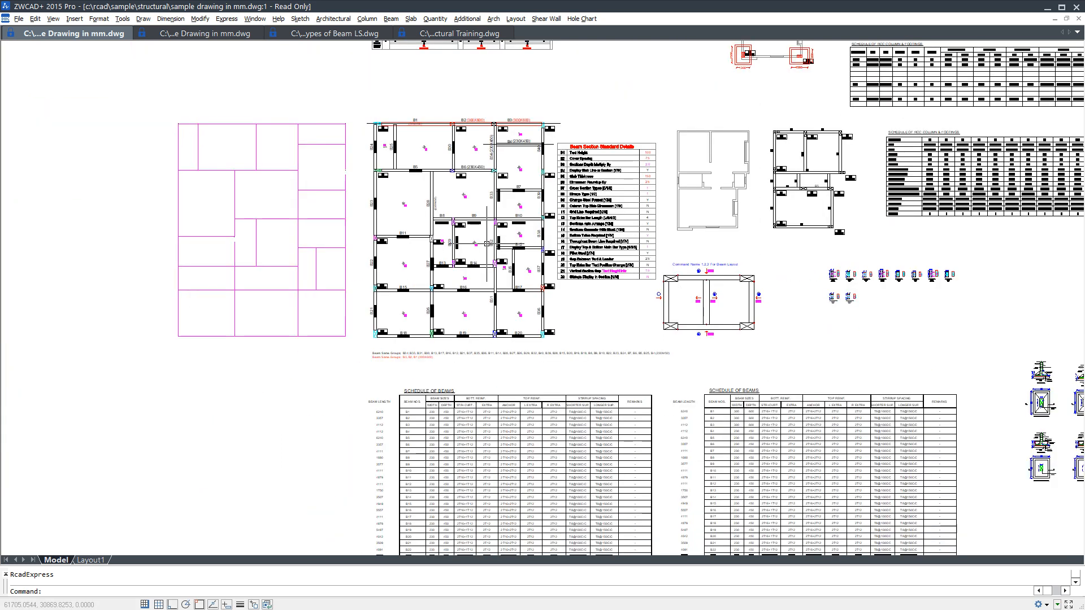
Step: Generate a Dummy Slab Schedule from the numbered beam plan with text height 150, placing it below the magenta centerline layout
{"action": "left_click", "coordinate": [411, 19]}
{"action": "mouse_move", "coordinate": [444, 84]}
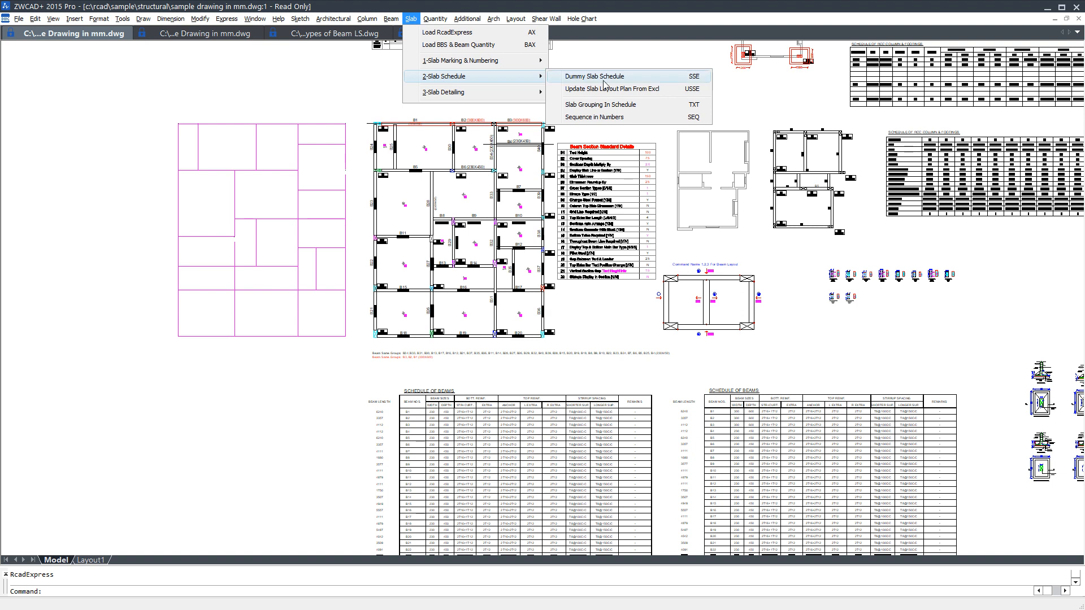
{"action": "left_click", "coordinate": [654, 79]}
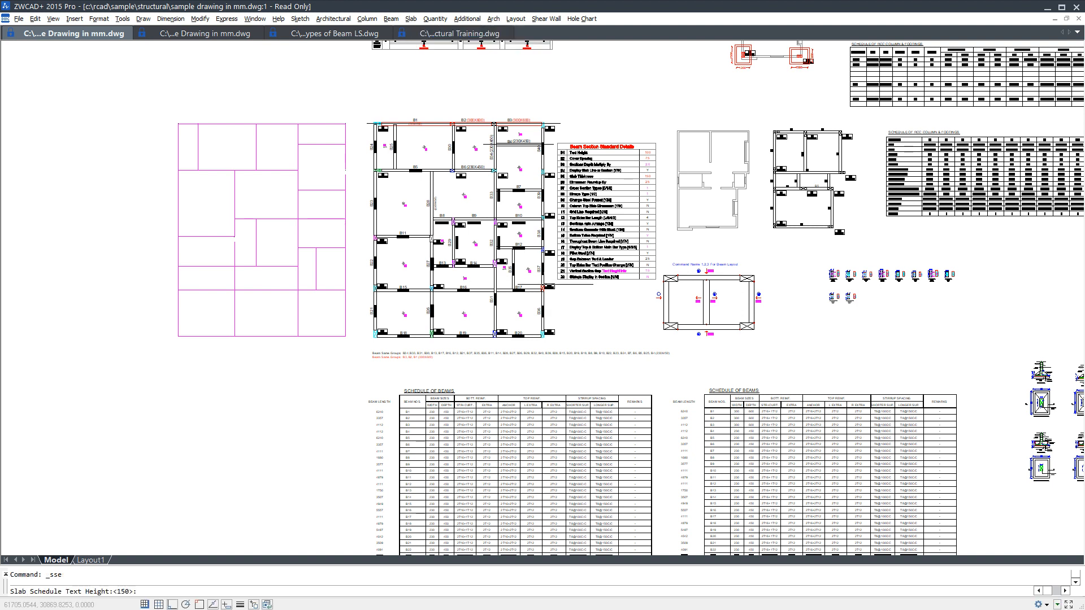
{"action": "left_click", "coordinate": [564, 342]}
{"action": "left_click", "coordinate": [366, 95]}
{"action": "key", "text": "Return"}
{"action": "middle_click_drag", "start_coordinate": [355, 314], "coordinate": [527, 230]}
{"action": "left_click", "coordinate": [282, 310]}
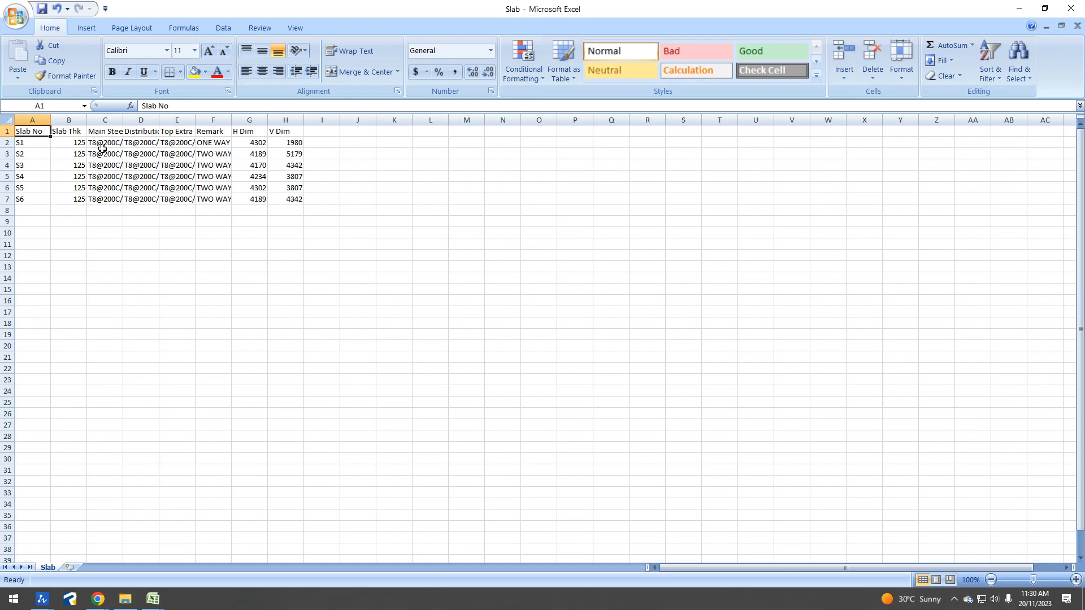
Step: In Excel, centre all cells of the Slab sheet and fit the column widths to their contents, and return to the ZWCAD drawing
{"action": "left_click", "coordinate": [7, 119]}
{"action": "double_click", "coordinate": [50, 120]}
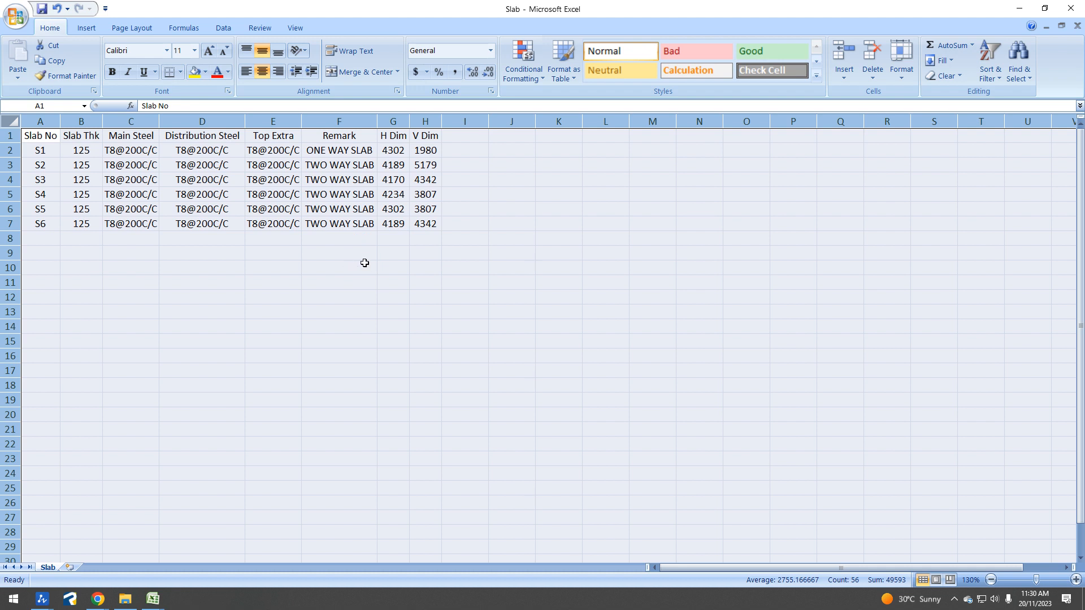
{"action": "left_click", "coordinate": [1019, 8]}
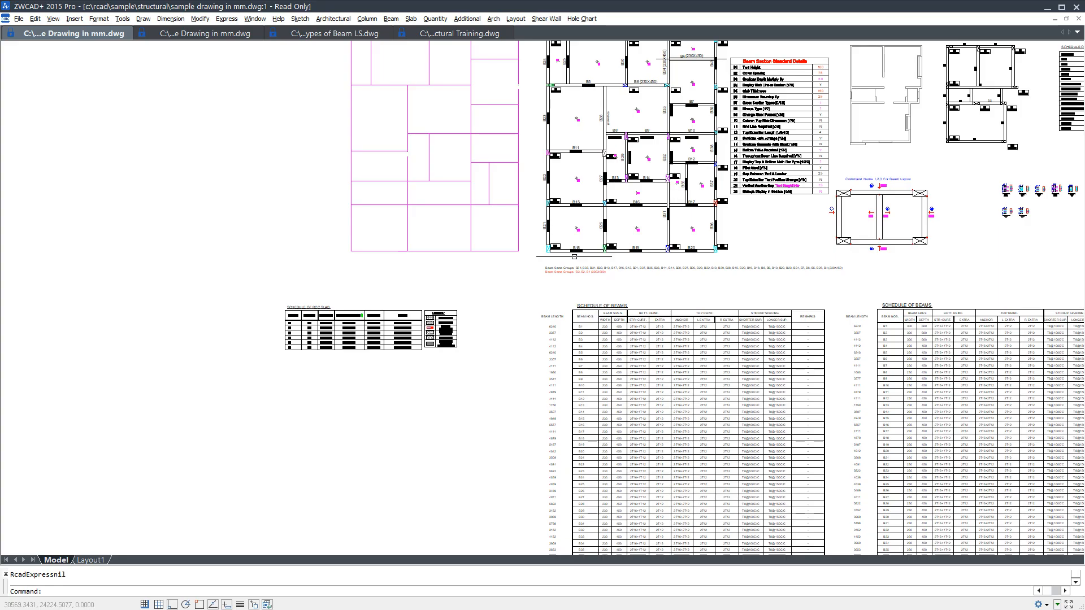
Step: Erase the stray line extending past the main beam plan's upper-right corner
{"action": "middle_click_drag", "start_coordinate": [566, 257], "coordinate": [521, 340]}
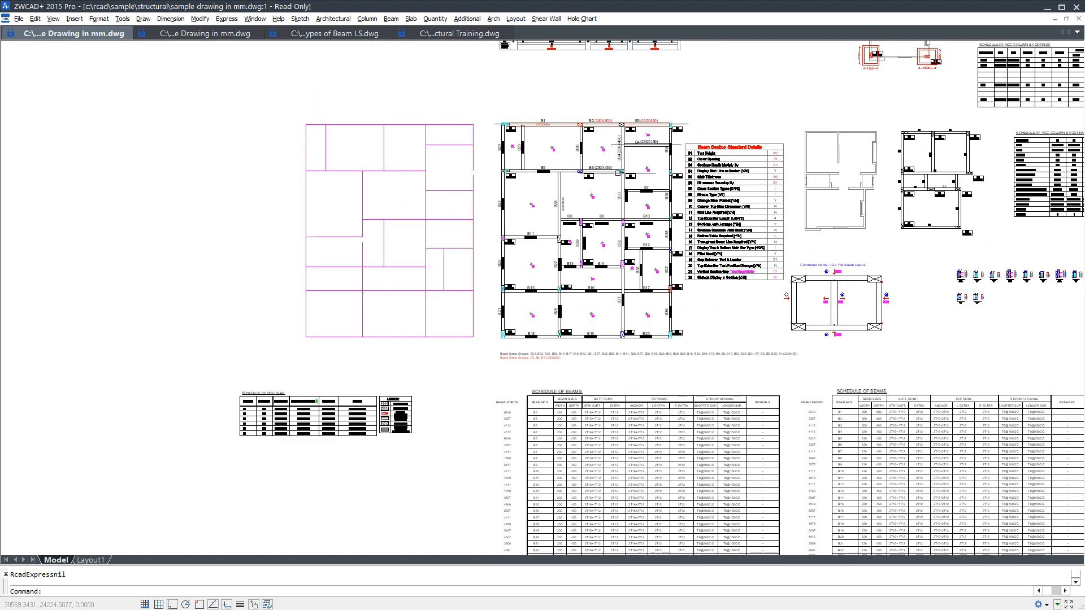
{"action": "left_click", "coordinate": [681, 123]}
{"action": "key", "text": "Delete"}
Step: Copy the complete beam and slab plan into the empty area beyond the magenta centerline layout
{"action": "left_click", "coordinate": [684, 106]}
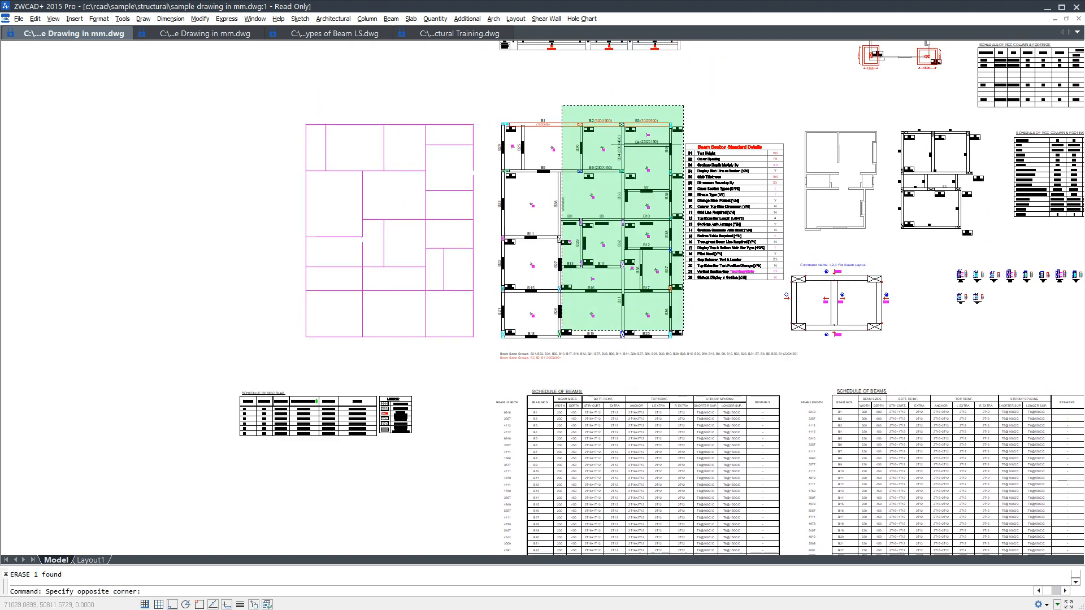
{"action": "left_click", "coordinate": [499, 341]}
{"action": "type", "text": "co"}
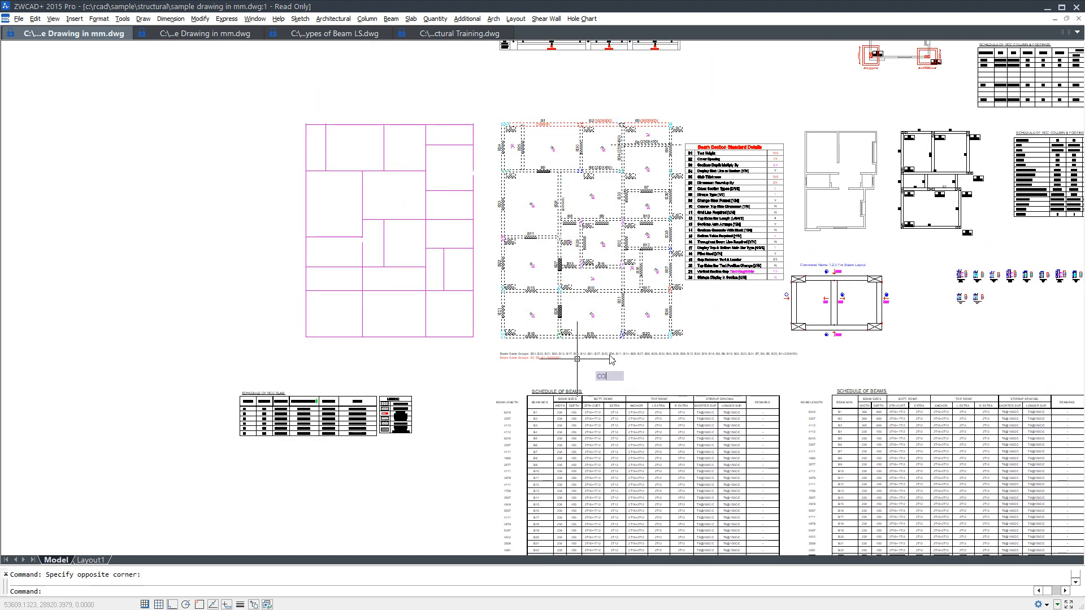
{"action": "key", "text": "Return"}
{"action": "scroll", "coordinate": [650, 235], "scroll_direction": "down", "scroll_amount": 4}
{"action": "scroll", "coordinate": [648, 234], "scroll_direction": "down", "scroll_amount": 3}
{"action": "left_click", "coordinate": [648, 234]}
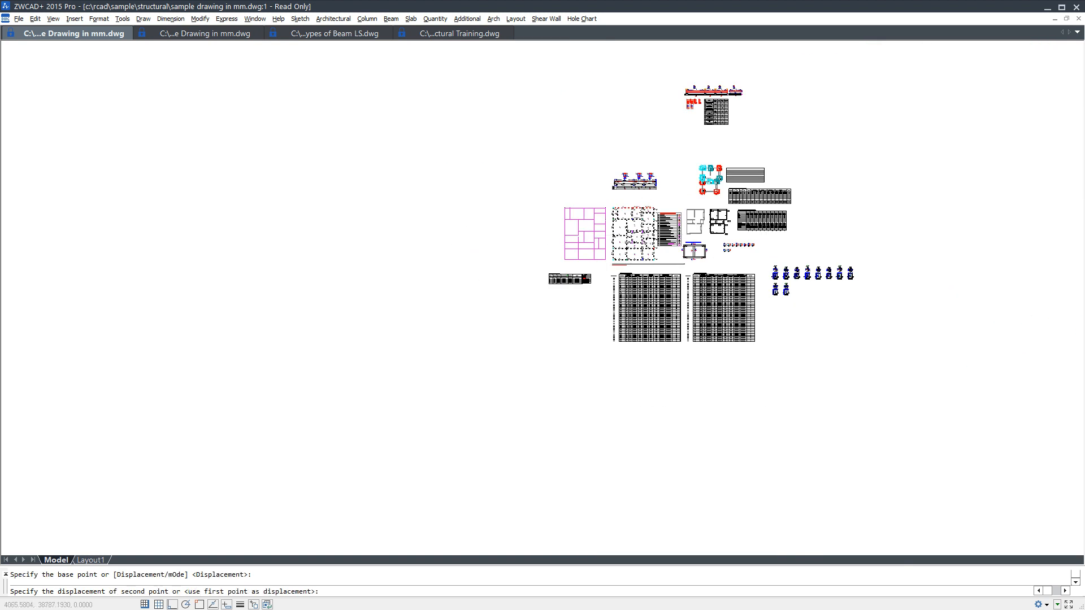
{"action": "left_click", "coordinate": [481, 235]}
{"action": "key", "text": "Escape"}
Step: Make three more copies of the copied plan, spaced in a row to its left
{"action": "scroll", "coordinate": [421, 203], "scroll_direction": "up", "scroll_amount": 3}
{"action": "left_click", "coordinate": [421, 189]}
{"action": "left_click", "coordinate": [576, 340]}
{"action": "key", "text": "Return"}
{"action": "left_click", "coordinate": [562, 321]}
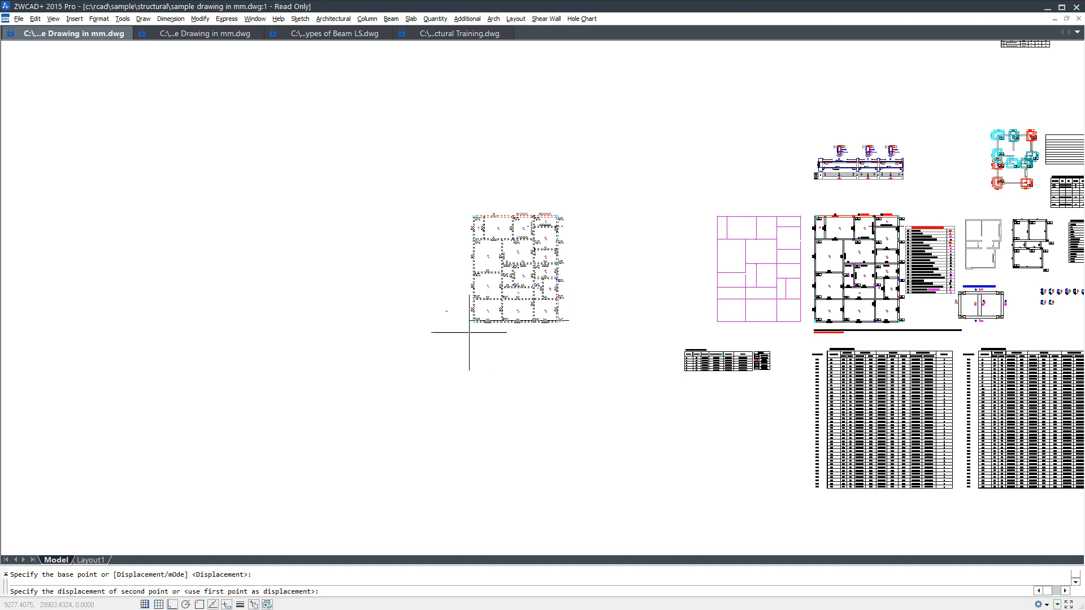
{"action": "left_click", "coordinate": [344, 334]}
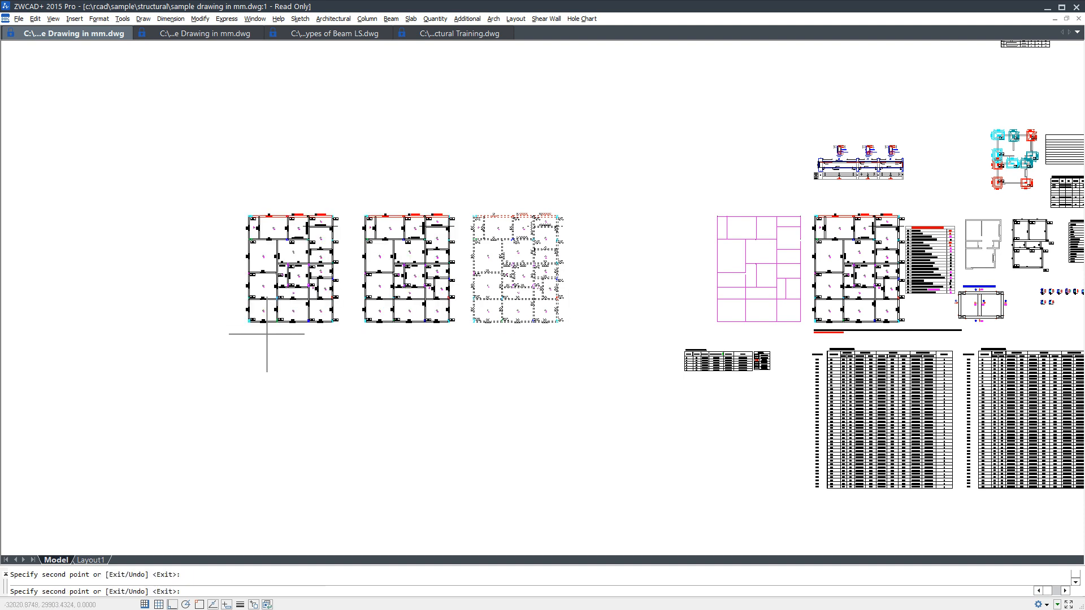
{"action": "left_click", "coordinate": [228, 333]}
{"action": "key", "text": "Escape"}
Step: Erase the stray horizontal line crossing beam B4 on the leftmost plan copy
{"action": "middle_click_drag", "start_coordinate": [229, 339], "coordinate": [537, 338]}
{"action": "scroll", "coordinate": [538, 338], "scroll_direction": "up", "scroll_amount": 2}
{"action": "scroll", "coordinate": [430, 257], "scroll_direction": "up", "scroll_amount": 3}
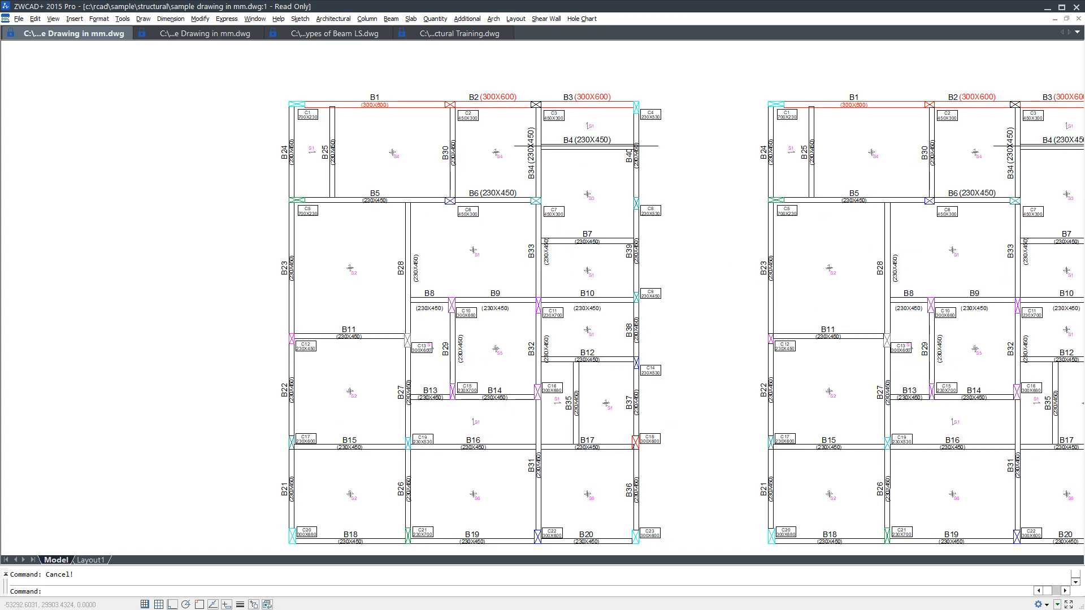
{"action": "left_click", "coordinate": [653, 145]}
{"action": "key", "text": "Delete"}
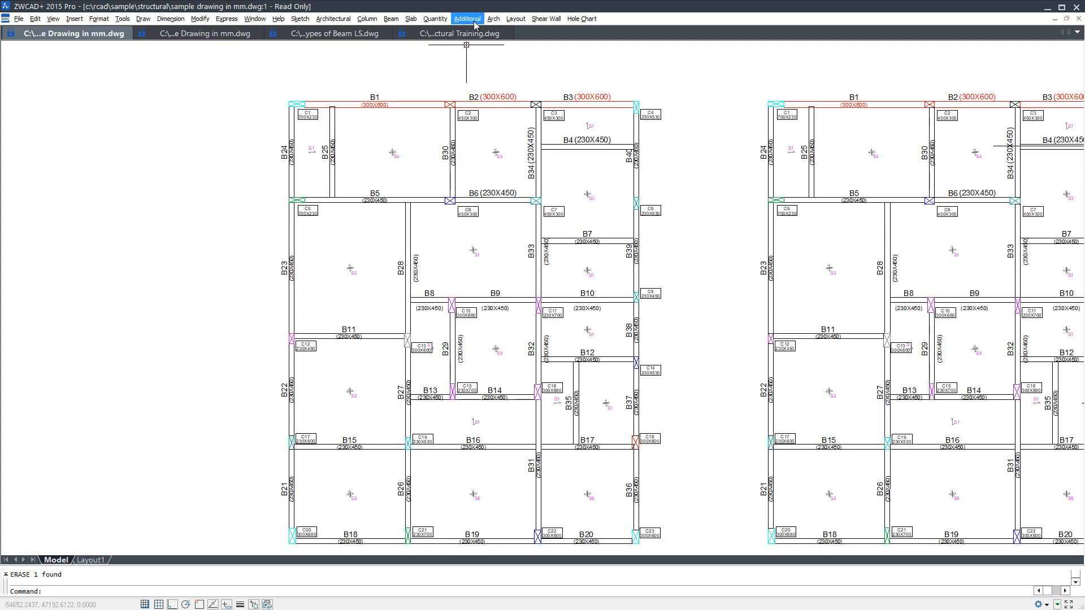
Step: Apply Slab Dimensions Type1 to all slabs of the leftmost plan copy with text height 150
{"action": "left_click", "coordinate": [414, 20]}
{"action": "mouse_move", "coordinate": [446, 94]}
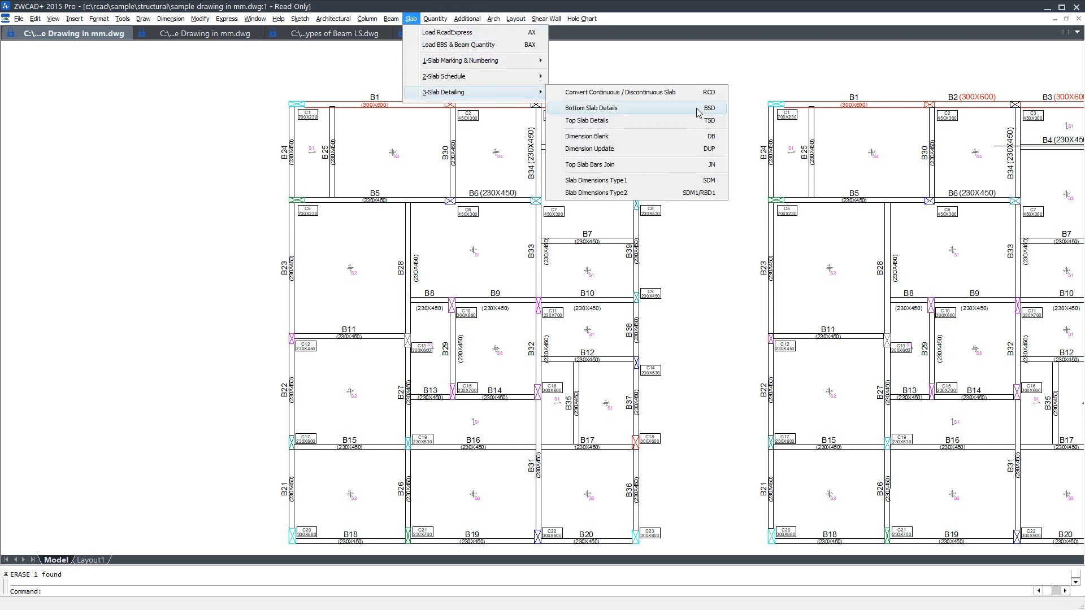
{"action": "left_click", "coordinate": [664, 180]}
{"action": "scroll", "coordinate": [642, 132], "scroll_direction": "down", "scroll_amount": 2}
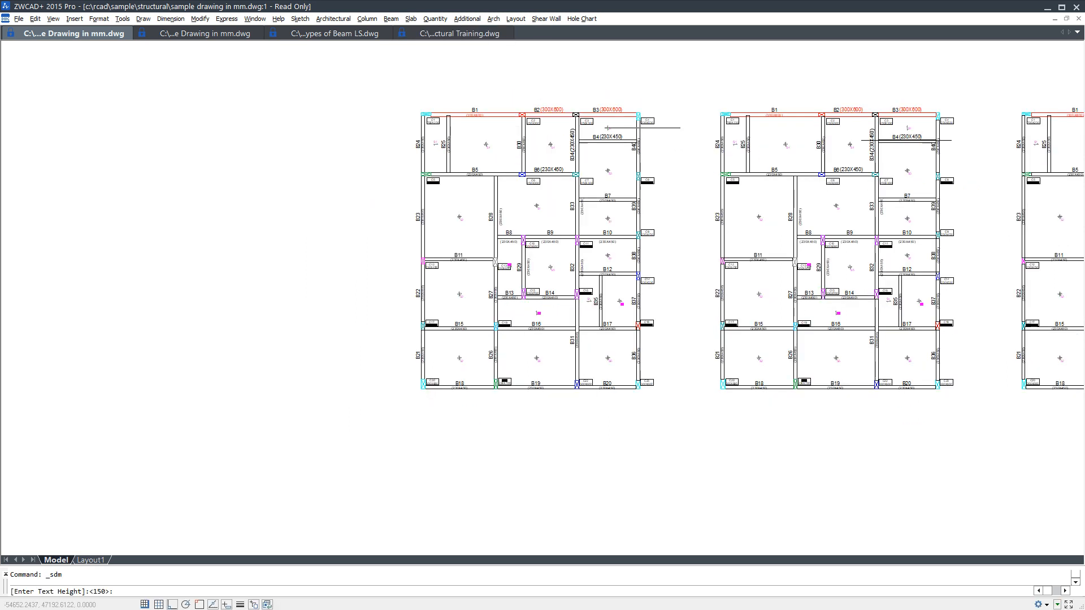
{"action": "key", "text": "Return"}
{"action": "left_click", "coordinate": [663, 86]}
{"action": "left_click", "coordinate": [369, 441]}
{"action": "scroll", "coordinate": [549, 181], "scroll_direction": "up", "scroll_amount": 2}
{"action": "key", "text": "Return"}
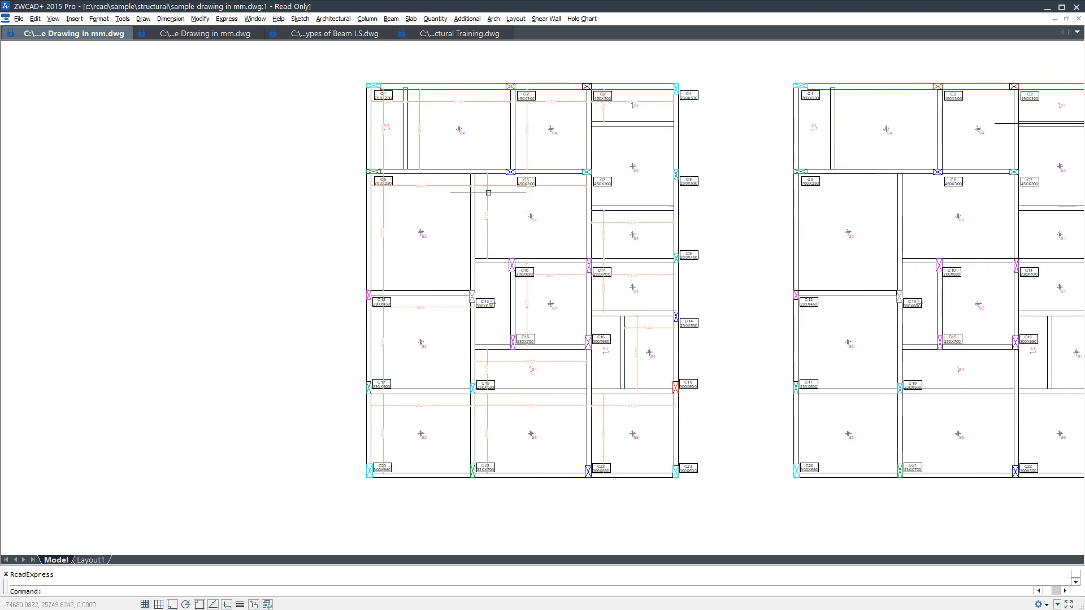
Step: Change the layer colour of the new slab dimensions to blue
{"action": "scroll", "coordinate": [498, 96], "scroll_direction": "up", "scroll_amount": 4}
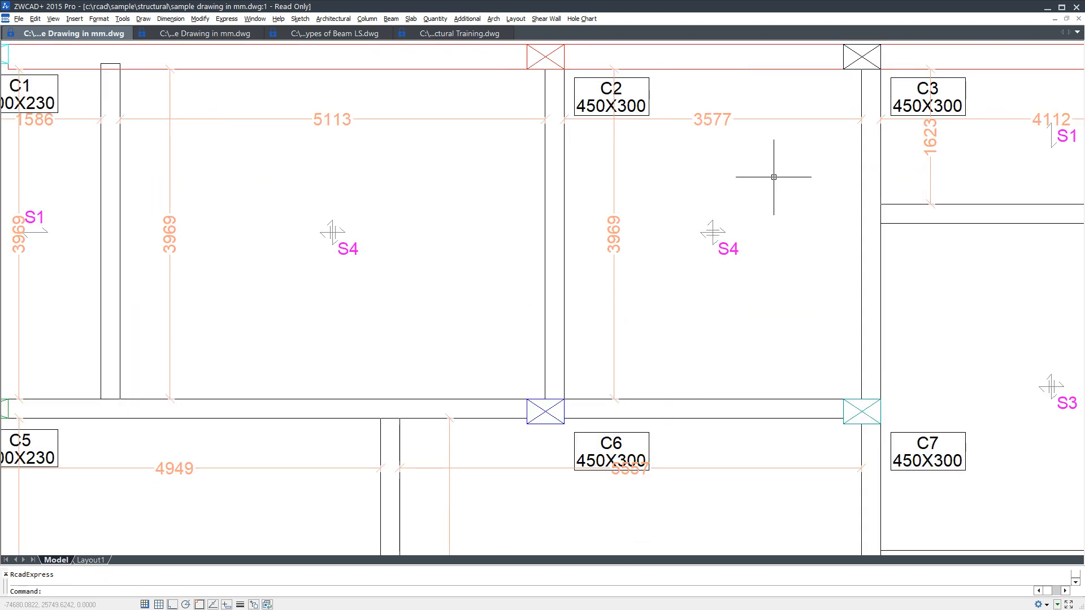
{"action": "scroll", "coordinate": [495, 216], "scroll_direction": "down", "scroll_amount": 5}
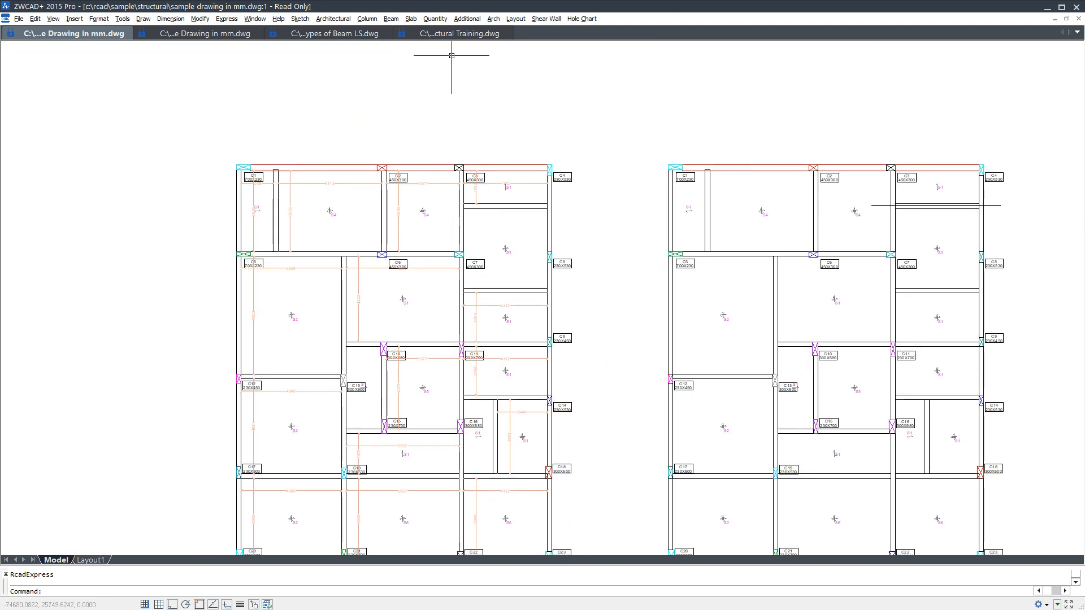
{"action": "type", "text": "L"}
{"action": "key", "text": "Return"}
{"action": "left_click", "coordinate": [521, 184]}
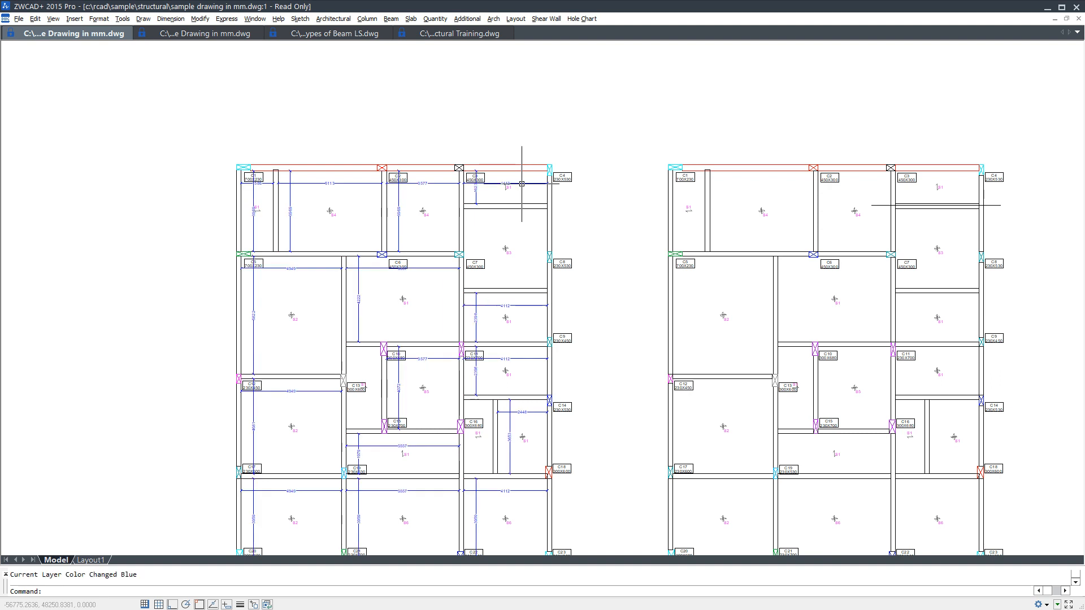
{"action": "scroll", "coordinate": [524, 187], "scroll_direction": "up", "scroll_amount": 5}
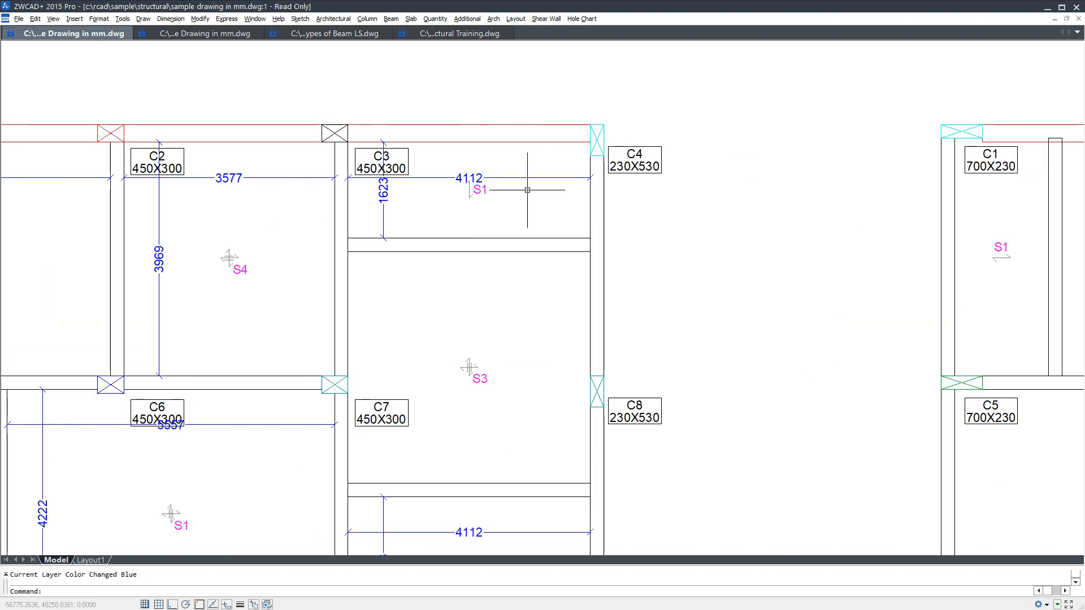
Step: Apply Slab Dimensions Type2 to all slabs of the second plan copy from the left
{"action": "left_click", "coordinate": [407, 20]}
{"action": "mouse_move", "coordinate": [488, 97]}
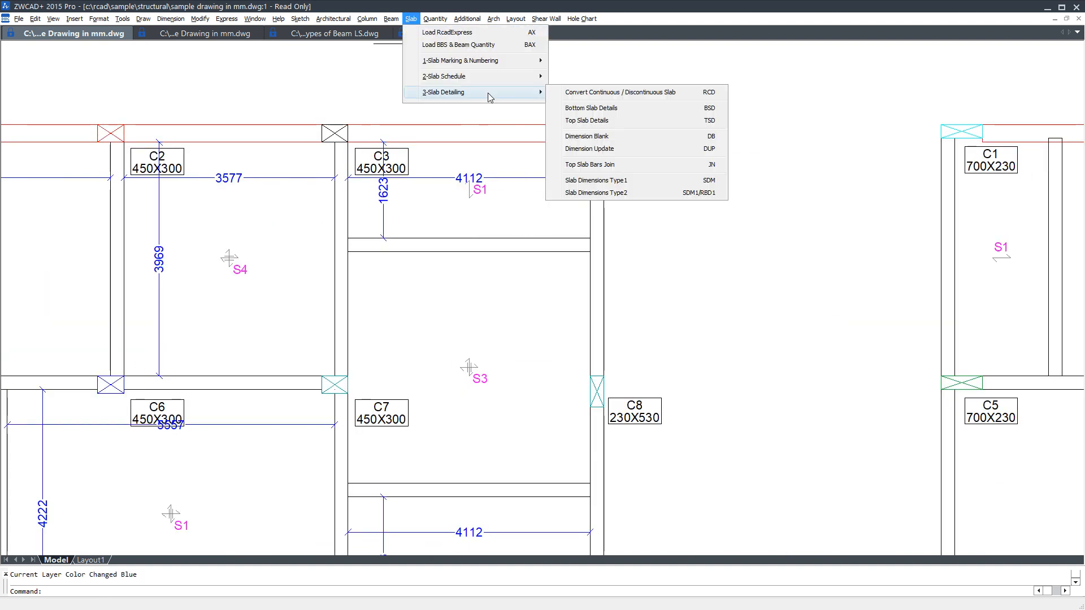
{"action": "left_click", "coordinate": [664, 196]}
{"action": "scroll", "coordinate": [420, 186], "scroll_direction": "down", "scroll_amount": 2}
{"action": "key", "text": "Return"}
{"action": "scroll", "coordinate": [551, 139], "scroll_direction": "down", "scroll_amount": 1}
{"action": "left_click", "coordinate": [558, 127]}
{"action": "left_click", "coordinate": [832, 458]}
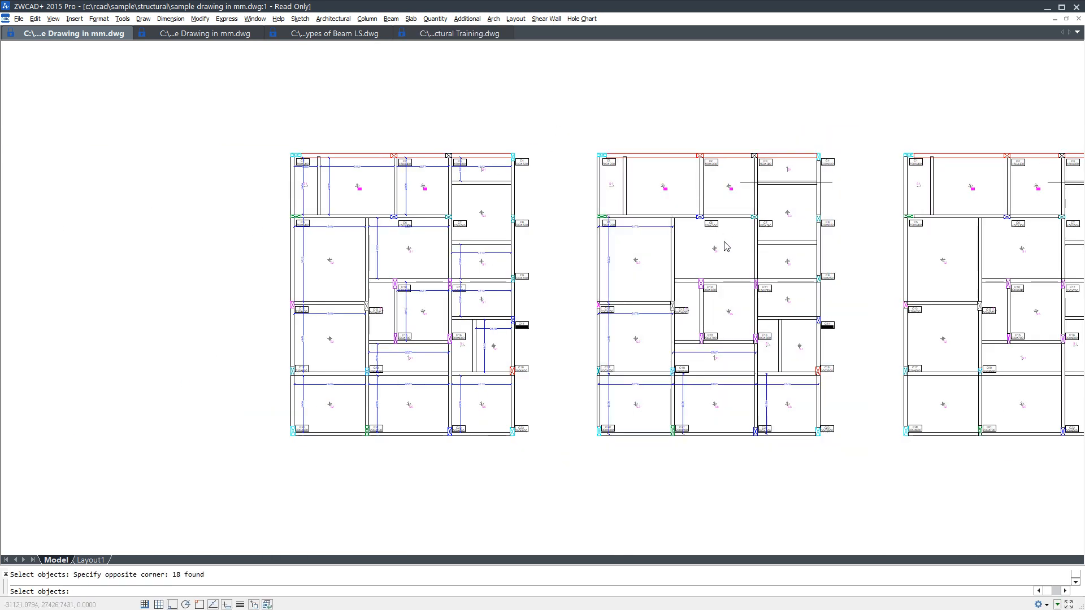
Step: Examine how the Type2 slab dimensions run between beam centerlines around column C6
{"action": "scroll", "coordinate": [743, 215], "scroll_direction": "up", "scroll_amount": 3}
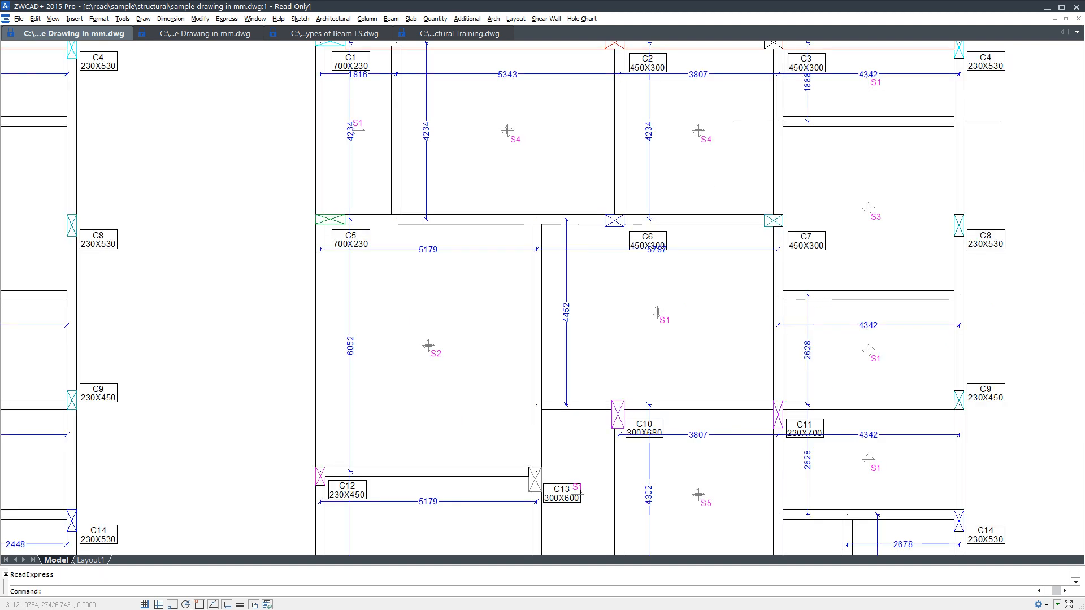
{"action": "scroll", "coordinate": [744, 215], "scroll_direction": "up", "scroll_amount": 3}
{"action": "left_click", "coordinate": [560, 180]}
{"action": "key", "text": "Escape"}
{"action": "left_click", "coordinate": [440, 281]}
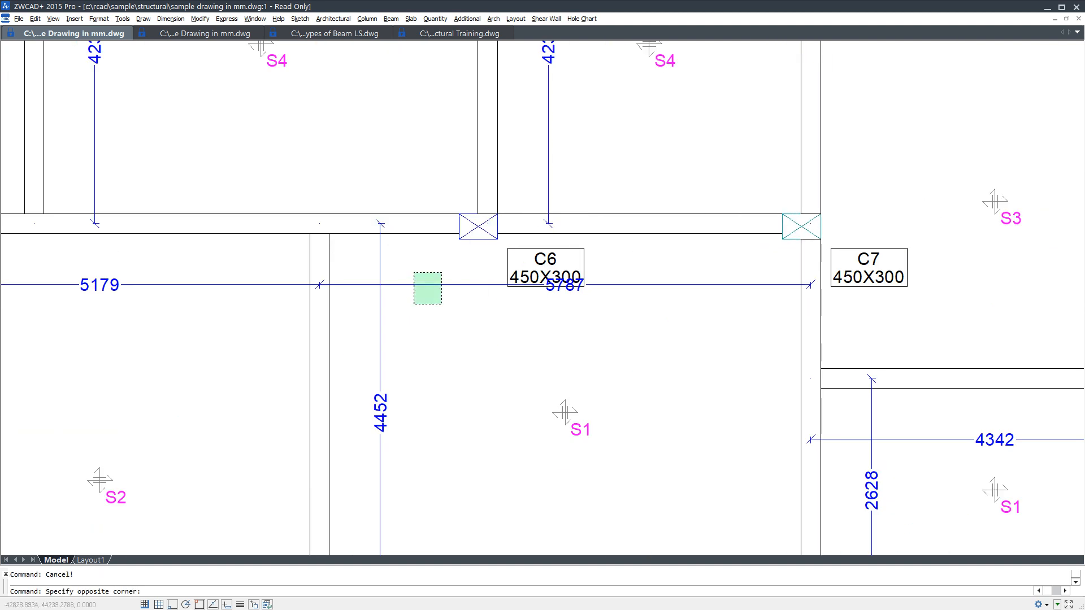
{"action": "left_click", "coordinate": [368, 319]}
{"action": "key", "text": "Escape"}
Step: Erase the stray line on the third plan copy, and delete that entire copy
{"action": "scroll", "coordinate": [582, 305], "scroll_direction": "down", "scroll_amount": 5}
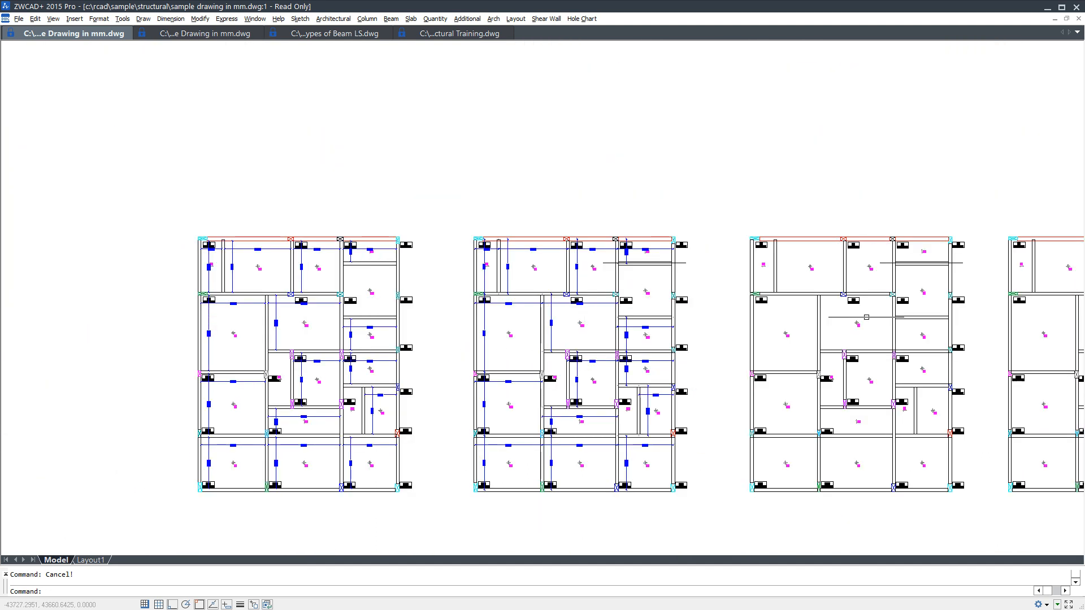
{"action": "left_click", "coordinate": [962, 262]}
{"action": "key", "text": "Delete"}
{"action": "middle_click_drag", "start_coordinate": [962, 263], "coordinate": [604, 248]}
{"action": "left_click", "coordinate": [620, 193]}
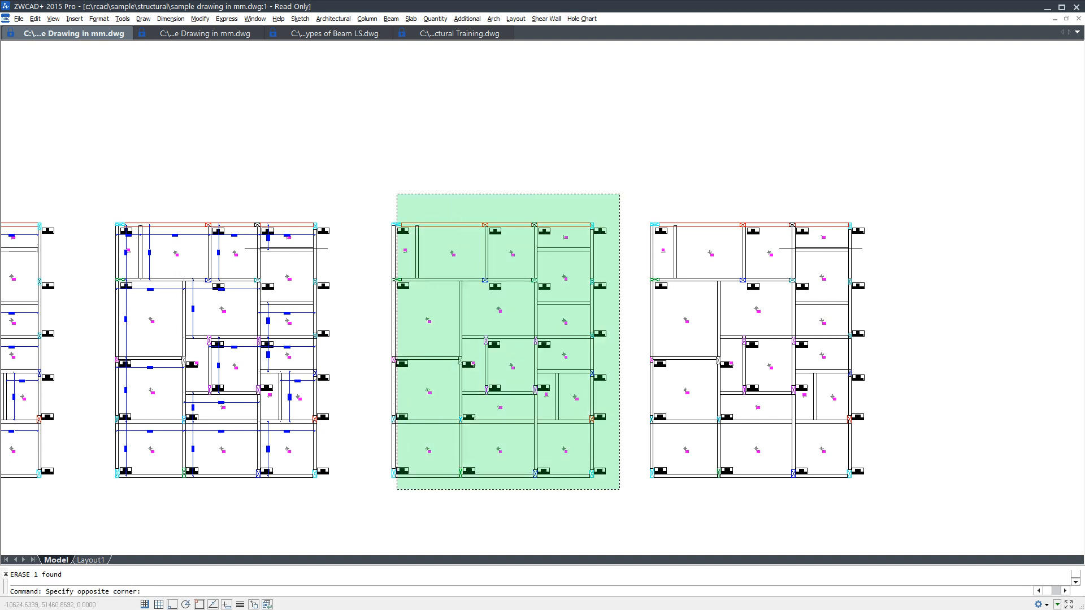
{"action": "left_click", "coordinate": [384, 497]}
{"action": "key", "text": "Delete"}
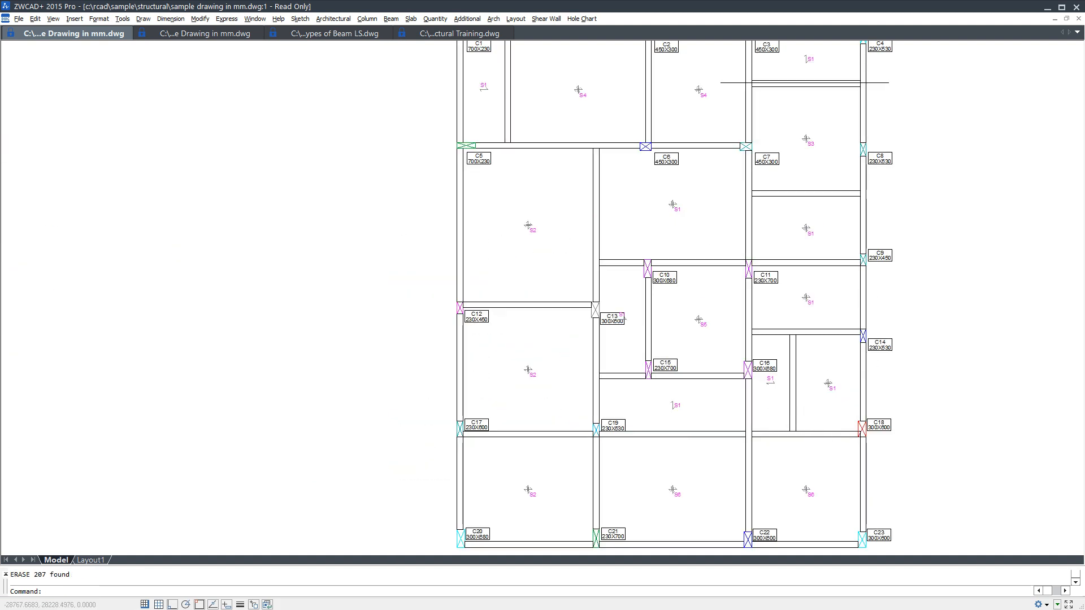
Step: Start Convert Continuous / Discontinuous Slab and select all slabs of the remaining undimensioned plan copy
{"action": "middle_click", "coordinate": [804, 407]}
{"action": "type", "text": "z"}
{"action": "key", "text": "Return"}
{"action": "key", "text": "Return"}
{"action": "mouse_move", "coordinate": [563, 264]}
{"action": "left_mouse_down"}
{"action": "mouse_move", "coordinate": [560, 290]}
{"action": "mouse_move", "coordinate": [582, 298]}
{"action": "left_mouse_up"}
{"action": "key", "text": "Escape"}
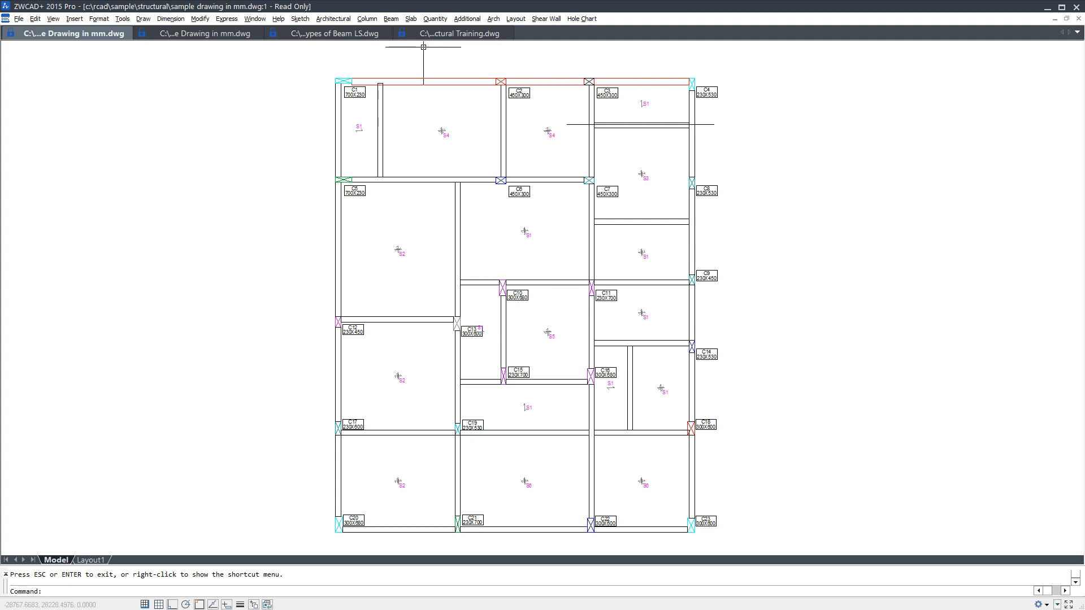
{"action": "left_click", "coordinate": [411, 19]}
{"action": "mouse_move", "coordinate": [453, 95]}
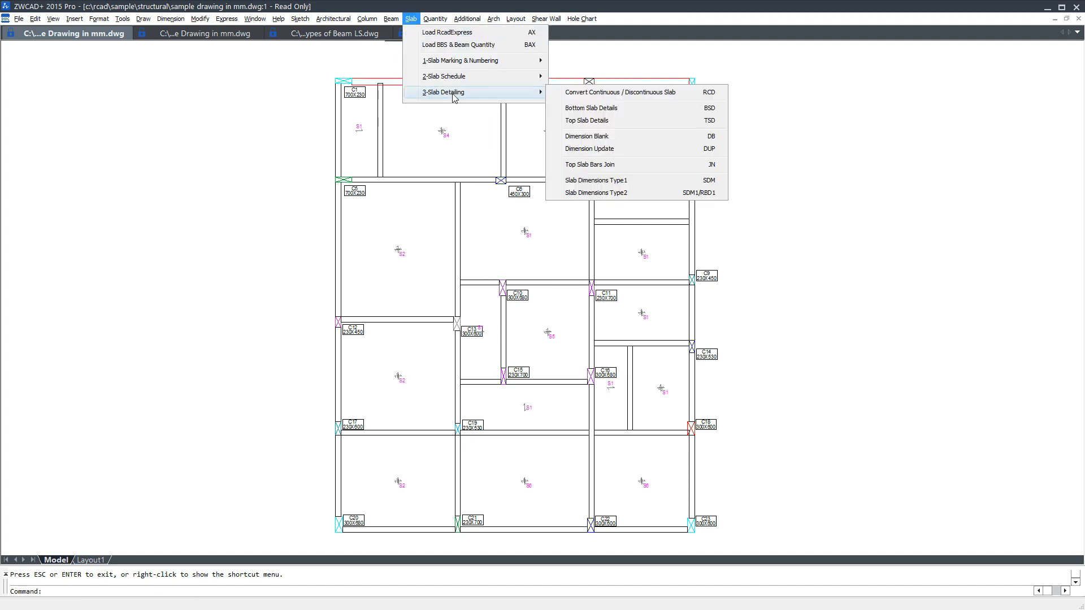
{"action": "left_click", "coordinate": [688, 93]}
{"action": "left_click", "coordinate": [586, 332]}
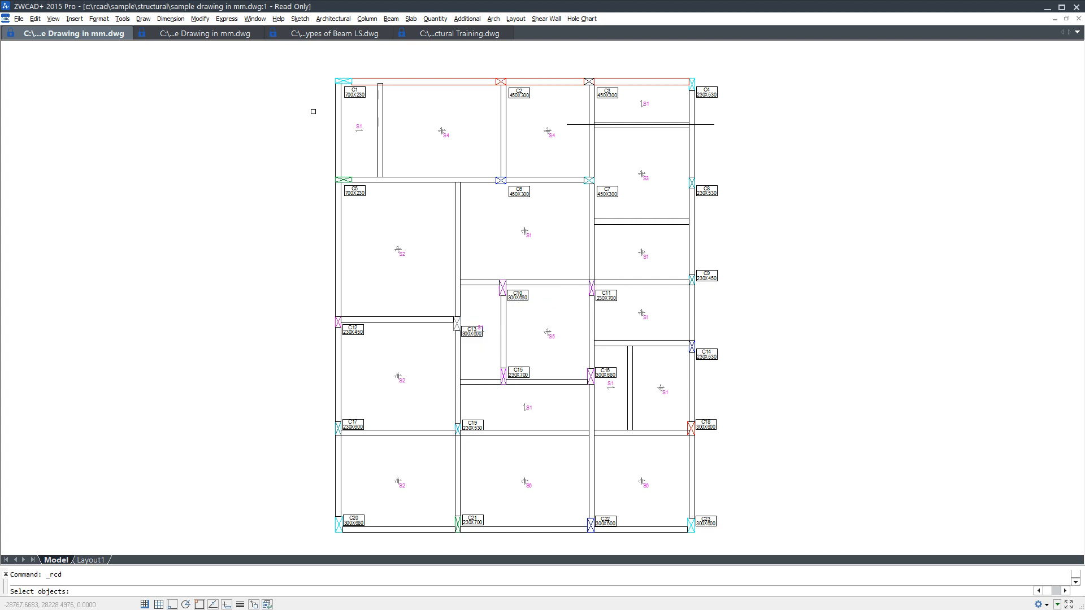
{"action": "left_click", "coordinate": [292, 44]}
{"action": "left_click", "coordinate": [768, 545]}
{"action": "right_click", "coordinate": [637, 210]}
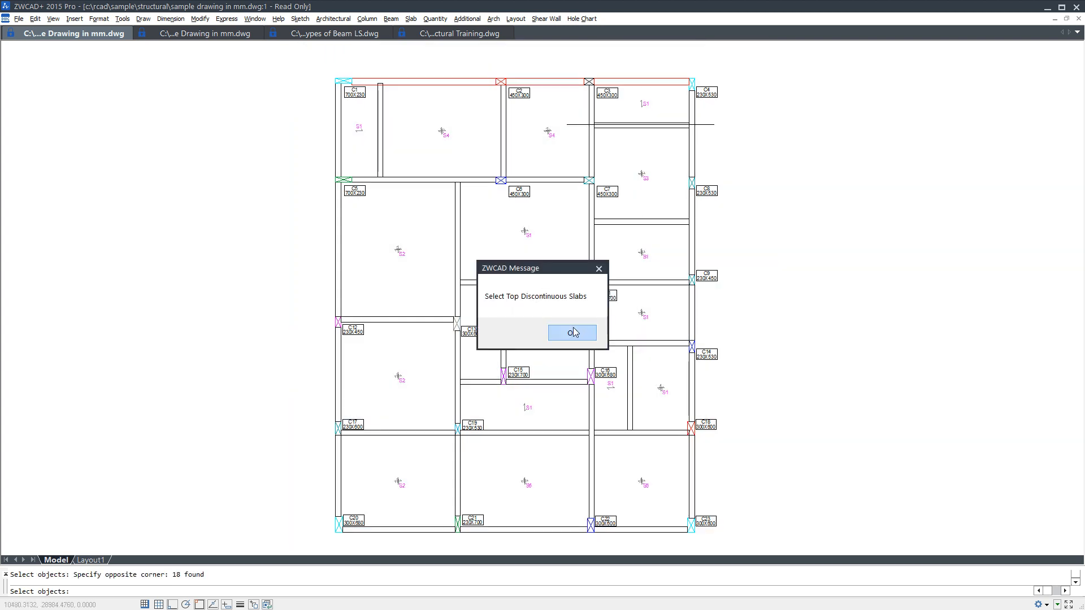
Step: Select the four slab panels along the plan's upper edge as the top discontinuous slabs
{"action": "left_click", "coordinate": [567, 329]}
{"action": "left_click", "coordinate": [669, 95]}
{"action": "left_click", "coordinate": [610, 115]}
{"action": "left_click", "coordinate": [576, 170]}
{"action": "left_click", "coordinate": [317, 101]}
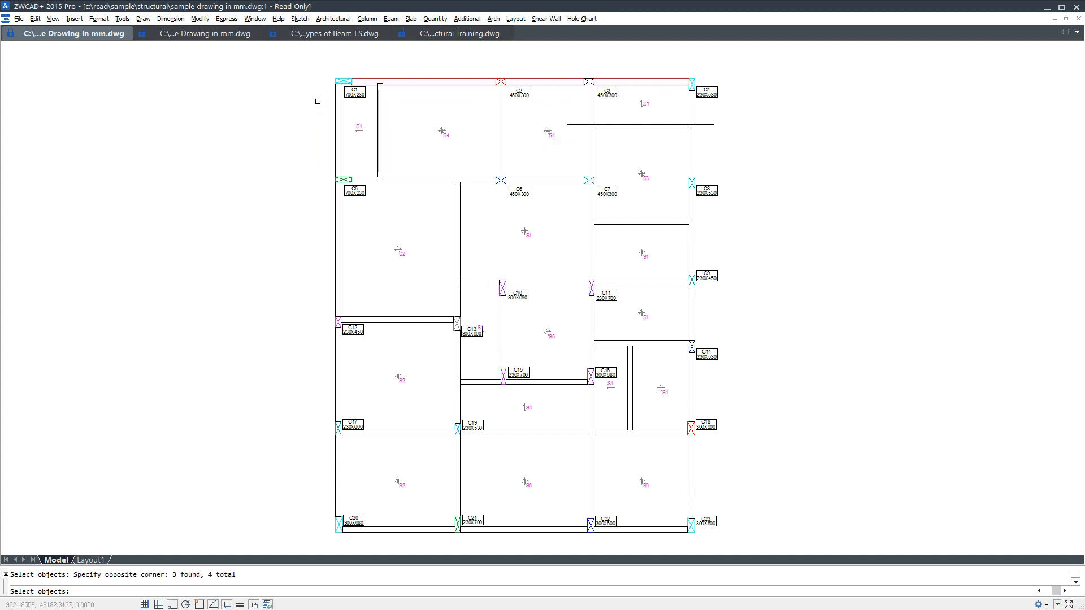
{"action": "right_click", "coordinate": [318, 101]}
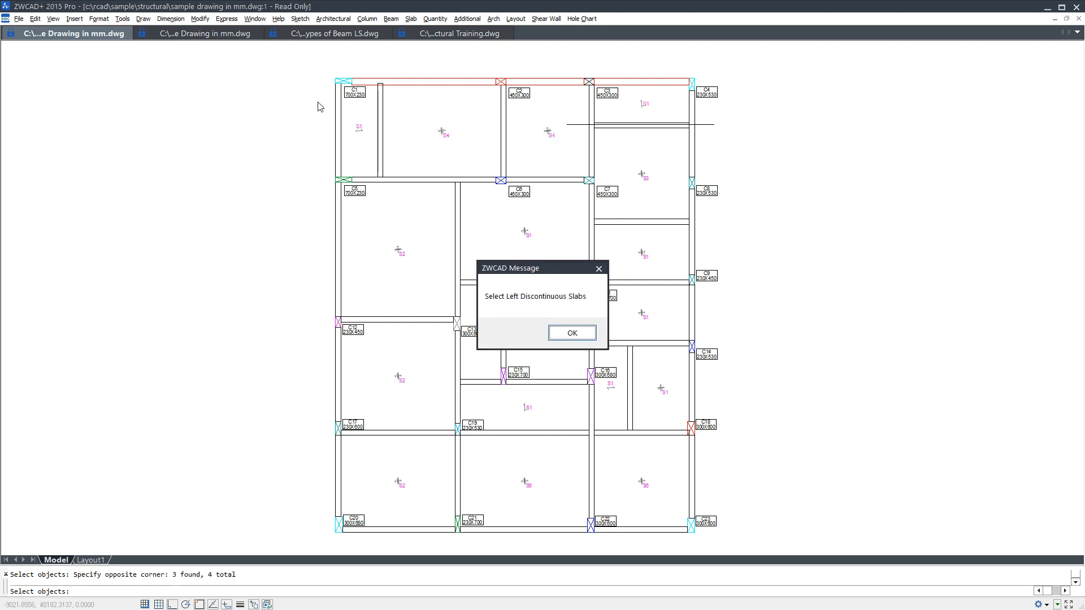
Step: Select the narrow upper-left S1 panel and the three S2 panels below it as the left discontinuous slabs
{"action": "left_click", "coordinate": [571, 332]}
{"action": "left_click", "coordinate": [402, 103]}
{"action": "left_click", "coordinate": [330, 151]}
{"action": "left_click", "coordinate": [416, 227]}
{"action": "left_click", "coordinate": [344, 496]}
{"action": "right_click", "coordinate": [361, 491]}
Step: Select the three bottom-row slab panels as the bottom discontinuous slabs
{"action": "key", "text": "Return"}
{"action": "left_click", "coordinate": [282, 453]}
{"action": "left_click", "coordinate": [762, 515]}
{"action": "right_click", "coordinate": [663, 519]}
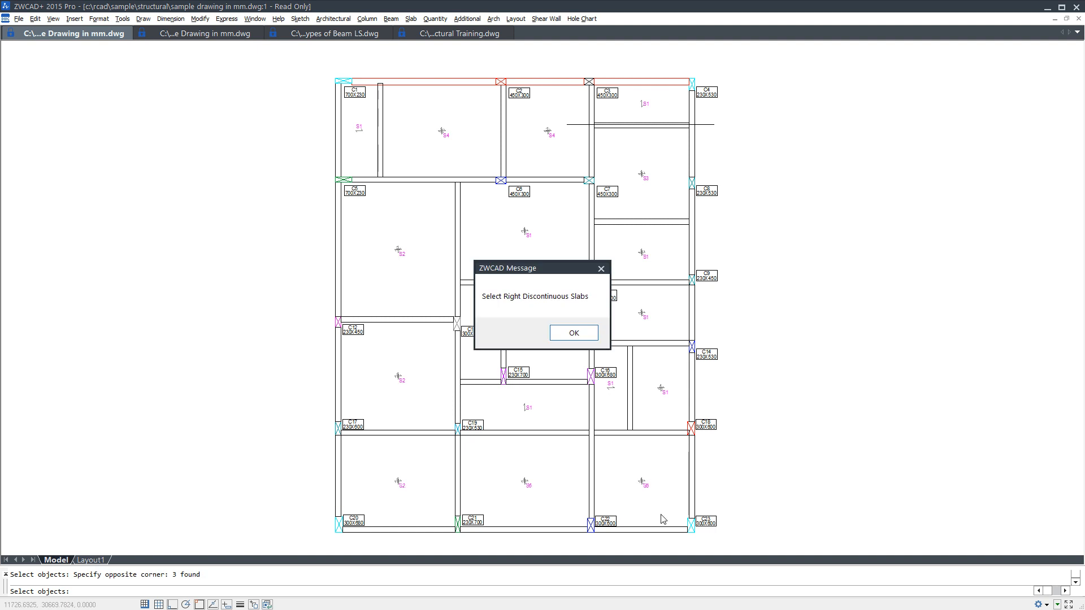
Step: Select all slab panels along the plan's right edge as the right discontinuous slabs, and finish the conversion
{"action": "key", "text": "Return"}
{"action": "left_click", "coordinate": [626, 506]}
{"action": "left_click", "coordinate": [682, 442]}
{"action": "left_click", "coordinate": [681, 409]}
{"action": "left_click", "coordinate": [652, 345]}
{"action": "left_click", "coordinate": [660, 331]}
{"action": "left_click", "coordinate": [627, 82]}
{"action": "right_click", "coordinate": [644, 113]}
{"action": "key", "text": "Return"}
Step: Delete the stray line in the upper-right slab area and place a copy of the converted slab plan to its right
{"action": "left_click", "coordinate": [709, 124]}
{"action": "key", "text": "Delete"}
{"action": "scroll", "coordinate": [701, 151], "scroll_direction": "down", "scroll_amount": 4}
{"action": "left_click", "coordinate": [739, 95]}
{"action": "left_click", "coordinate": [492, 357]}
{"action": "type", "text": "co"}
{"action": "key", "text": "Return"}
{"action": "left_click", "coordinate": [622, 221]}
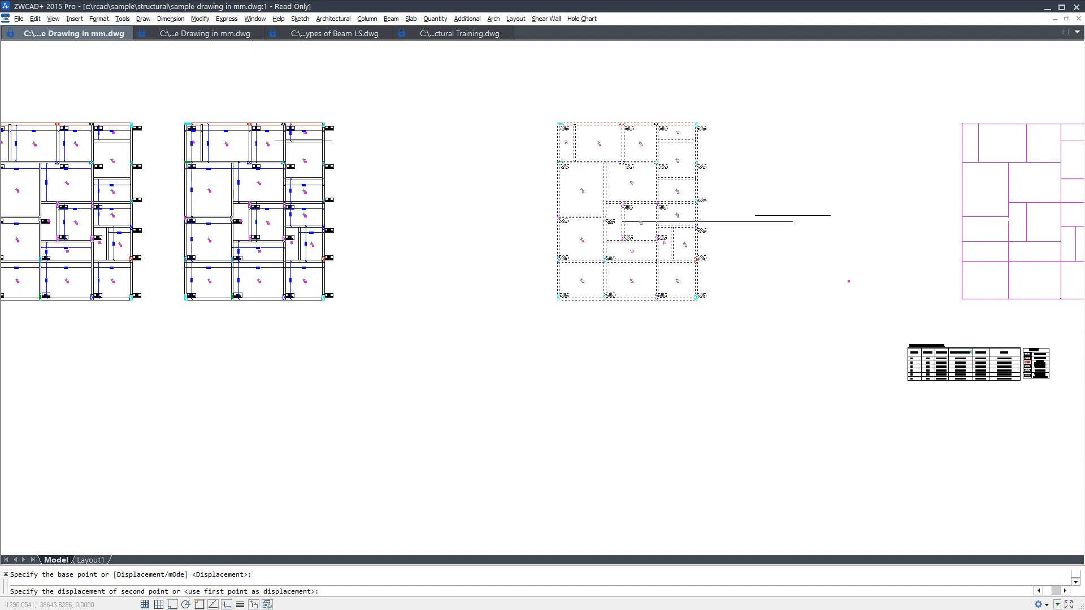
{"action": "left_click", "coordinate": [797, 216]}
{"action": "key", "text": "Escape"}
Step: Generate Bottom Slab Details for the whole left plan, accepting the default discontinuous panel of 0.15 and dimension roundup of 25
{"action": "scroll", "coordinate": [735, 209], "scroll_direction": "up", "scroll_amount": 5}
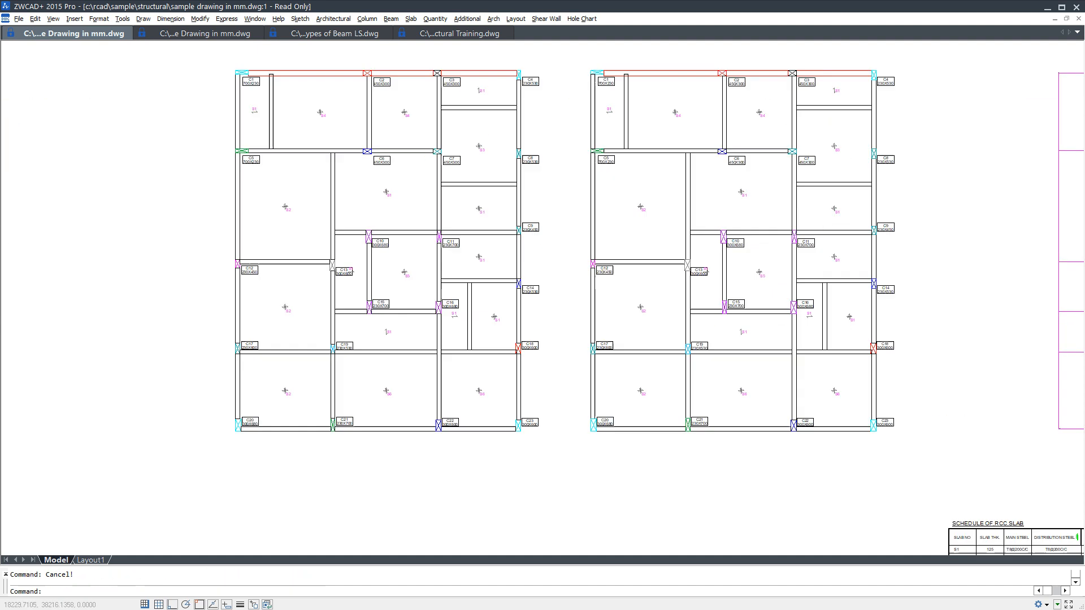
{"action": "type", "text": "z"}
{"action": "key", "text": "Return"}
{"action": "key", "text": "Return"}
{"action": "left_click_drag", "start_coordinate": [693, 213], "coordinate": [695, 257]}
{"action": "middle_click_drag", "start_coordinate": [599, 265], "coordinate": [660, 266]}
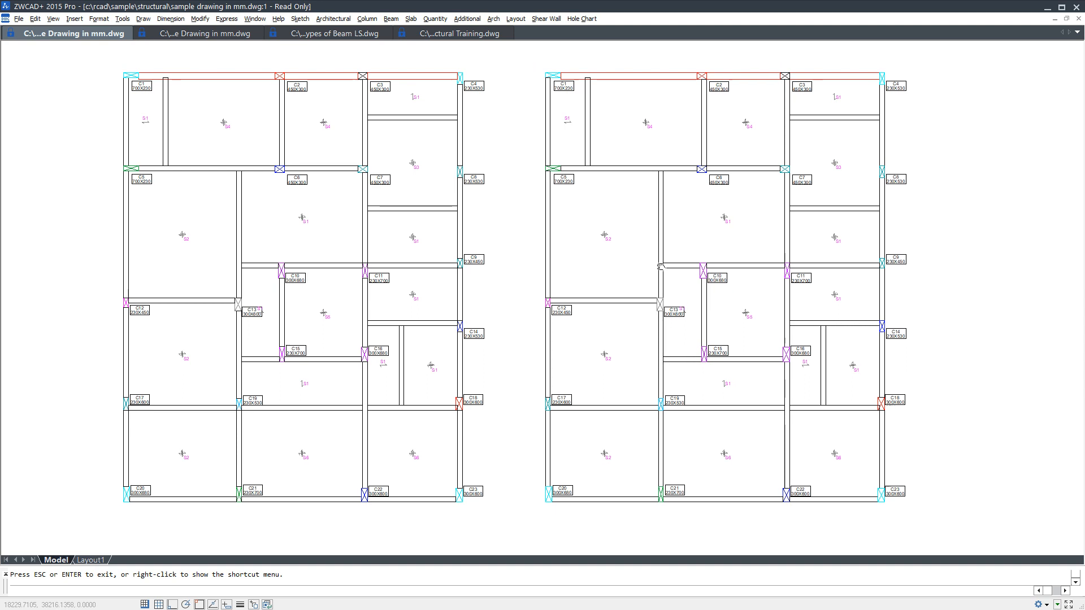
{"action": "left_click", "coordinate": [411, 18]}
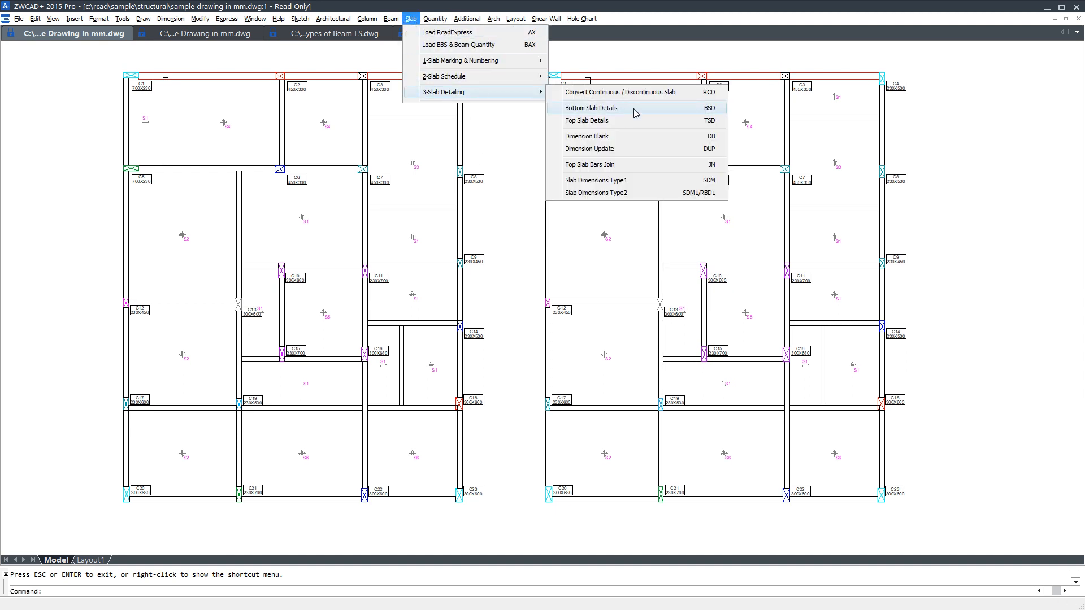
{"action": "left_click", "coordinate": [591, 108]}
{"action": "key", "text": "Return"}
{"action": "key", "text": "Return"}
{"action": "key", "text": "Return"}
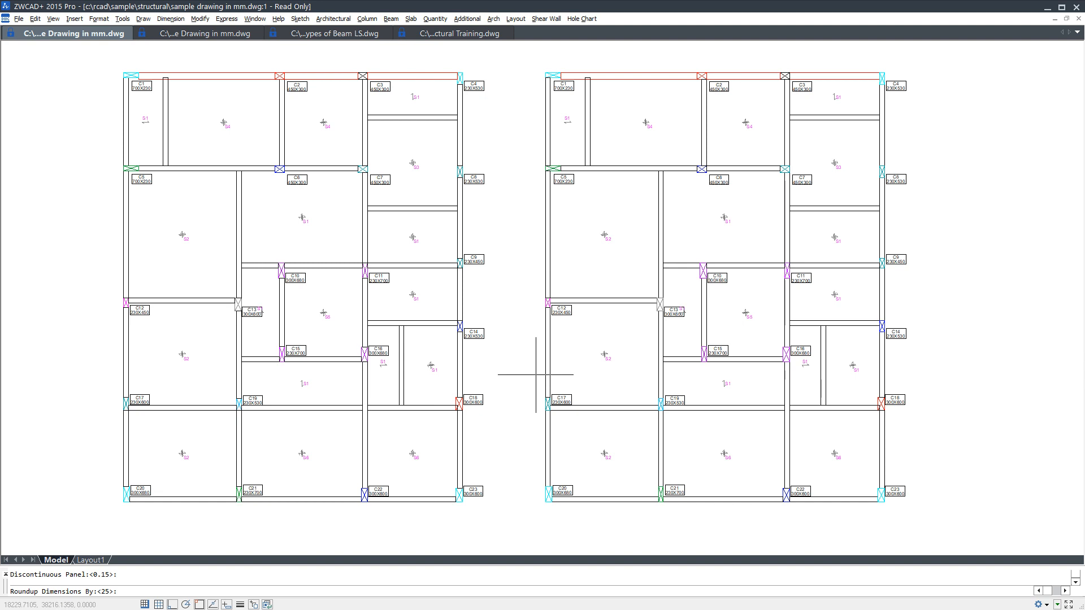
{"action": "key", "text": "Return"}
{"action": "left_click", "coordinate": [518, 517]}
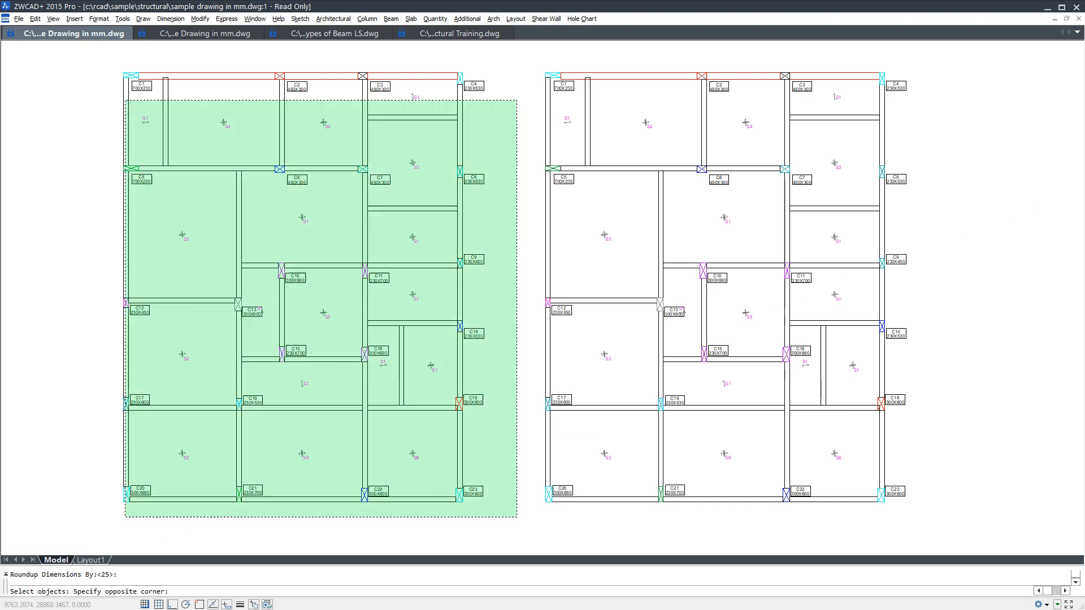
{"action": "left_click", "coordinate": [89, 66]}
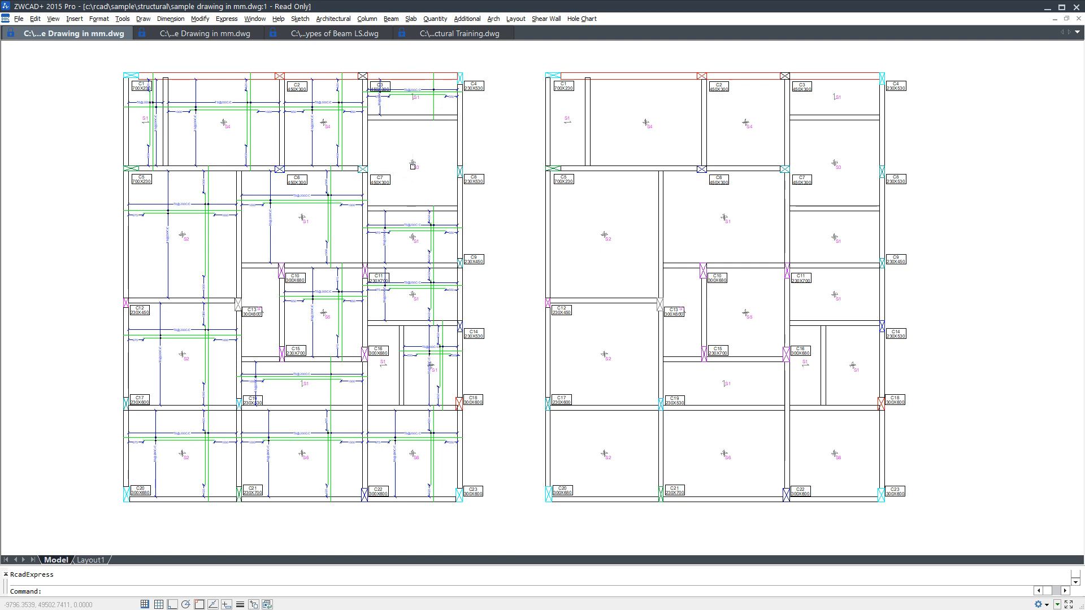
Step: Move the S3 slab mark in the left plan slightly upward within its panel
{"action": "scroll", "coordinate": [413, 172], "scroll_direction": "up", "scroll_amount": 5}
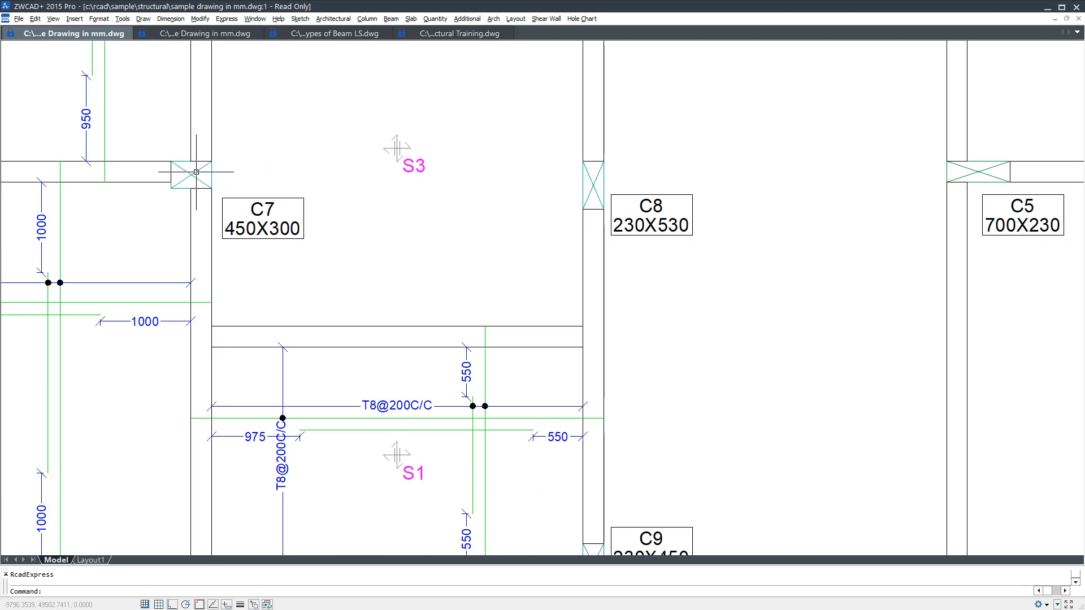
{"action": "scroll", "coordinate": [463, 244], "scroll_direction": "down", "scroll_amount": 2}
{"action": "type", "text": "m"}
{"action": "key", "text": "Return"}
{"action": "left_click", "coordinate": [459, 232]}
{"action": "left_click", "coordinate": [409, 163]}
{"action": "key", "text": "Return"}
{"action": "left_click", "coordinate": [464, 167]}
{"action": "left_click", "coordinate": [463, 141]}
{"action": "middle_click_drag", "start_coordinate": [465, 178], "coordinate": [476, 202]}
Step: Generate Bottom Slab Details for the S3 panel in the left plan with the default parameters
{"action": "left_click", "coordinate": [411, 19]}
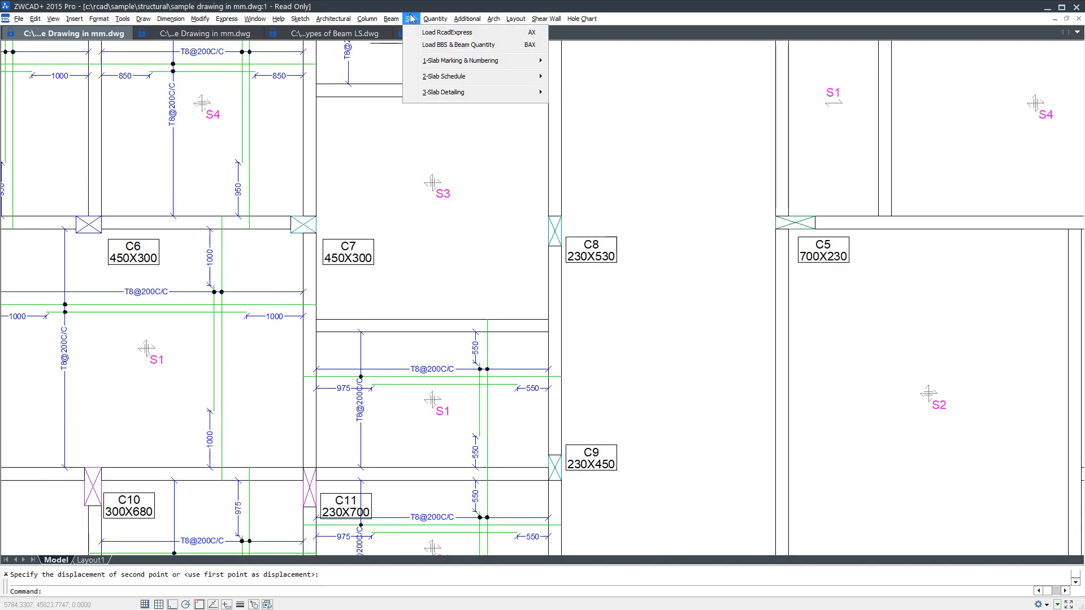
{"action": "mouse_move", "coordinate": [459, 97]}
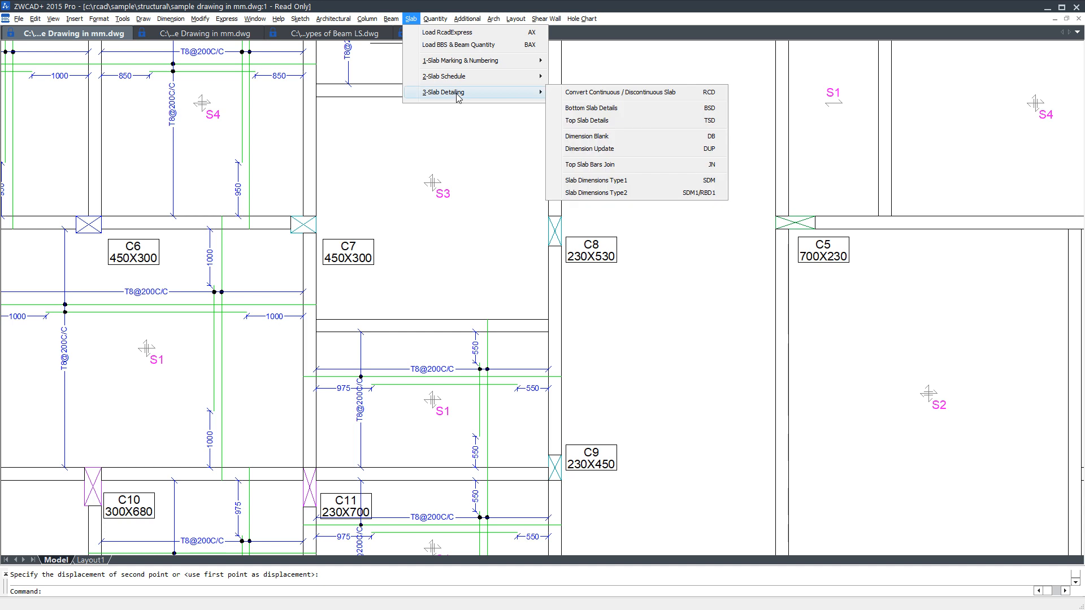
{"action": "left_click", "coordinate": [653, 113]}
{"action": "key", "text": "Return"}
{"action": "key", "text": "Return"}
{"action": "key", "text": "Return"}
{"action": "key", "text": "Return"}
{"action": "left_click", "coordinate": [470, 159]}
{"action": "left_click", "coordinate": [429, 217]}
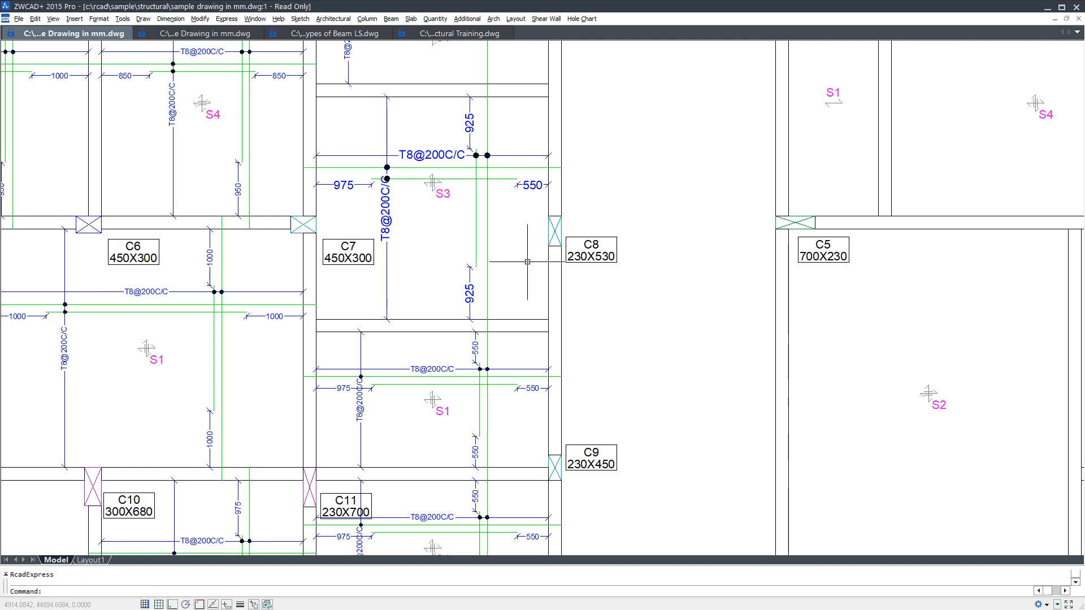
Step: Move the S3 slab mark in the right-hand plan copy slightly upward within its panel
{"action": "scroll", "coordinate": [400, 235], "scroll_direction": "down", "scroll_amount": 2}
{"action": "scroll", "coordinate": [853, 232], "scroll_direction": "up", "scroll_amount": 2}
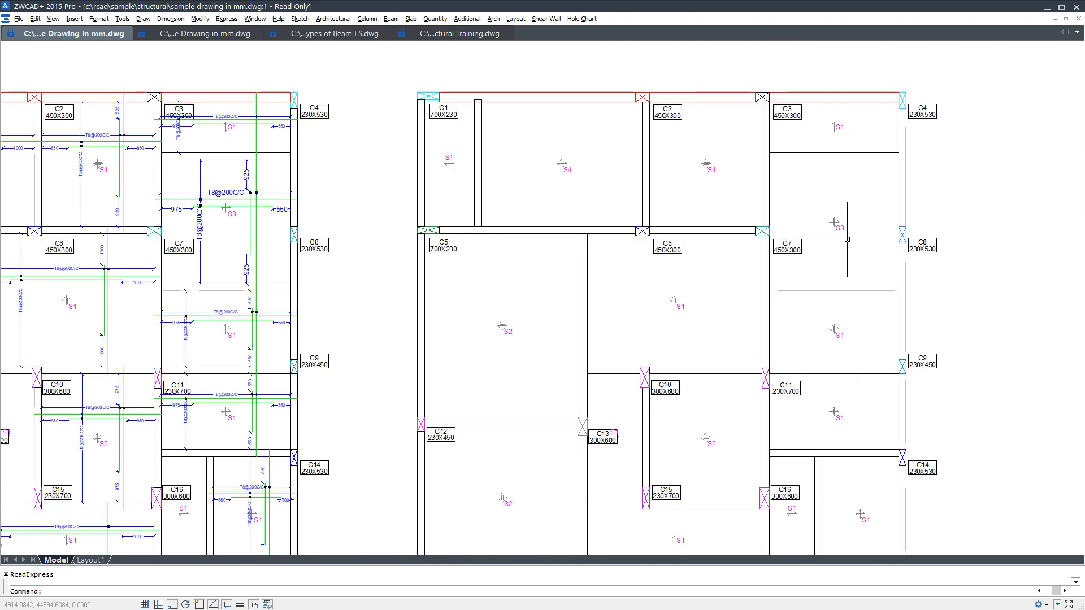
{"action": "type", "text": "e"}
{"action": "key", "text": "Return"}
{"action": "left_click", "coordinate": [854, 247]}
{"action": "left_click", "coordinate": [830, 191]}
{"action": "key", "text": "Return"}
{"action": "left_click", "coordinate": [834, 222]}
{"action": "left_click", "coordinate": [831, 204]}
Step: Generate Top Slab Details for the whole right plan, accepting continuous panel 0.30, discontinuous panel 0.15 and dimension roundup 25
{"action": "scroll", "coordinate": [498, 187], "scroll_direction": "down", "scroll_amount": 2}
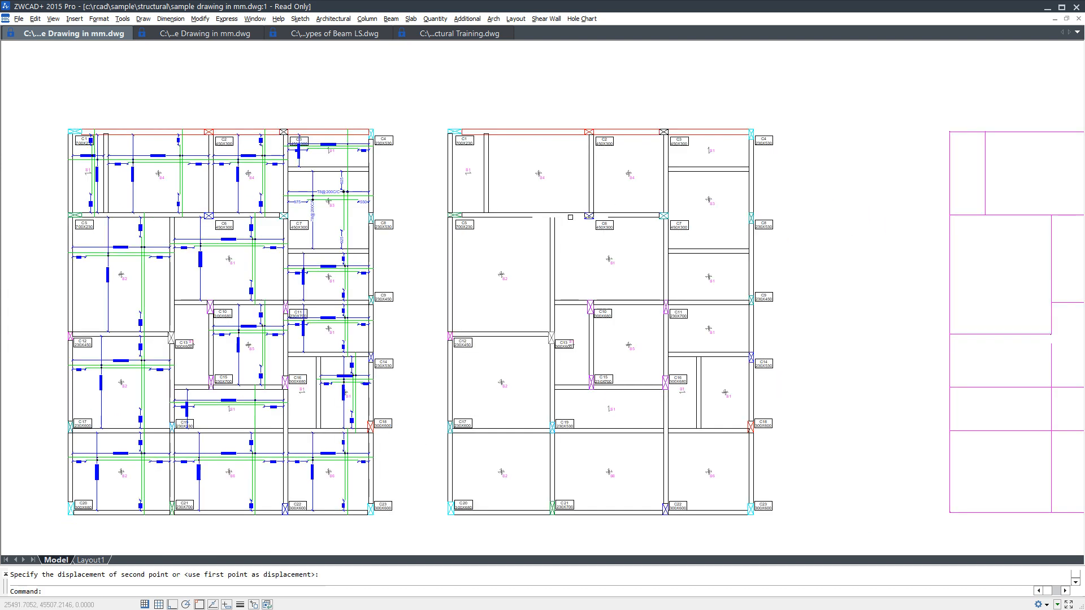
{"action": "left_click", "coordinate": [410, 21]}
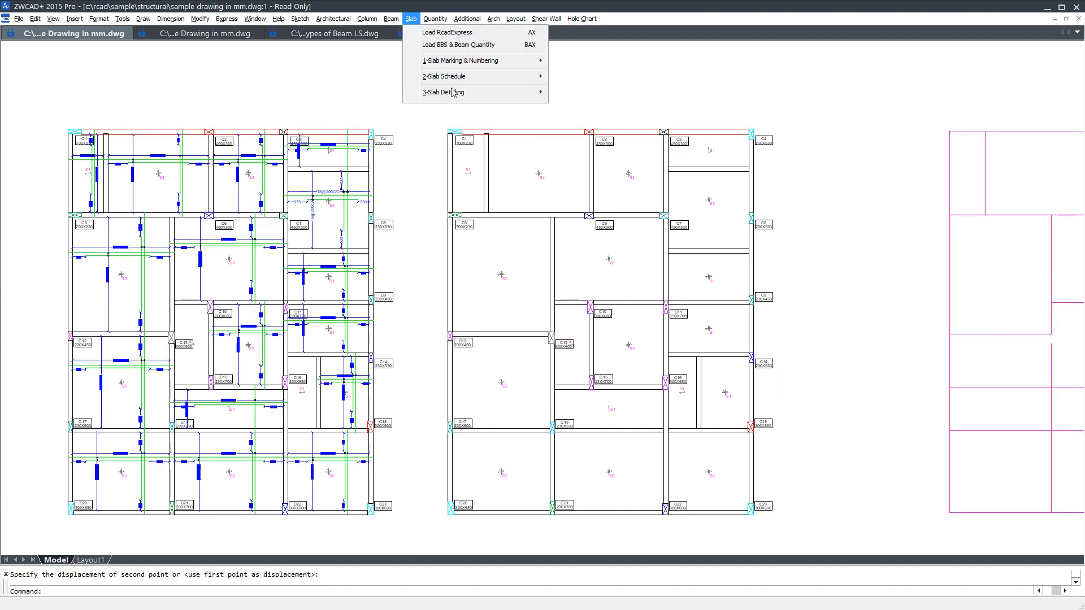
{"action": "mouse_move", "coordinate": [454, 95]}
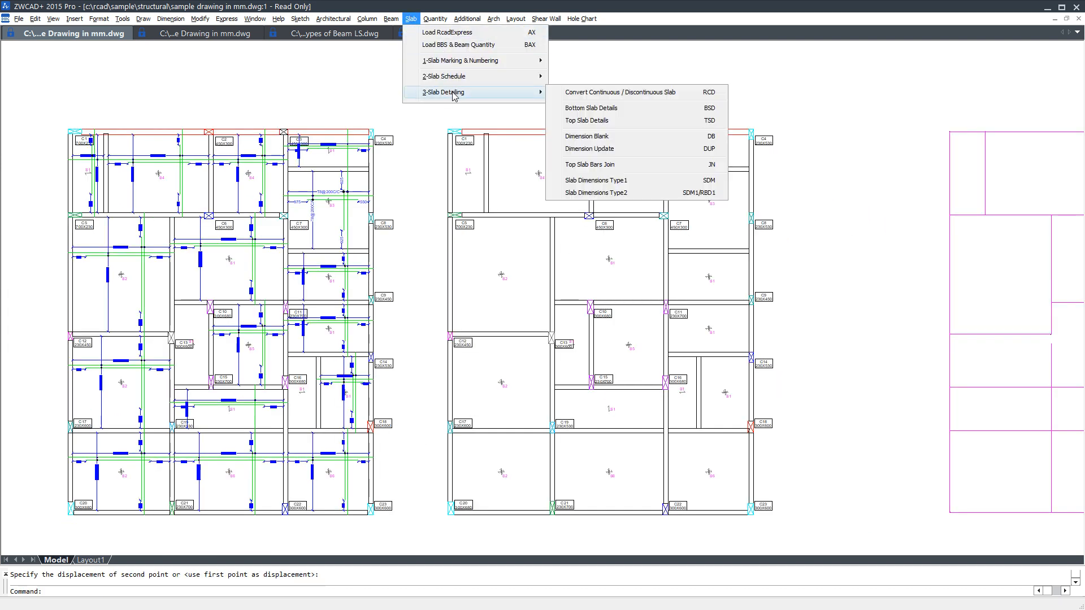
{"action": "left_click", "coordinate": [626, 125]}
{"action": "key", "text": "Return"}
{"action": "key", "text": "Return"}
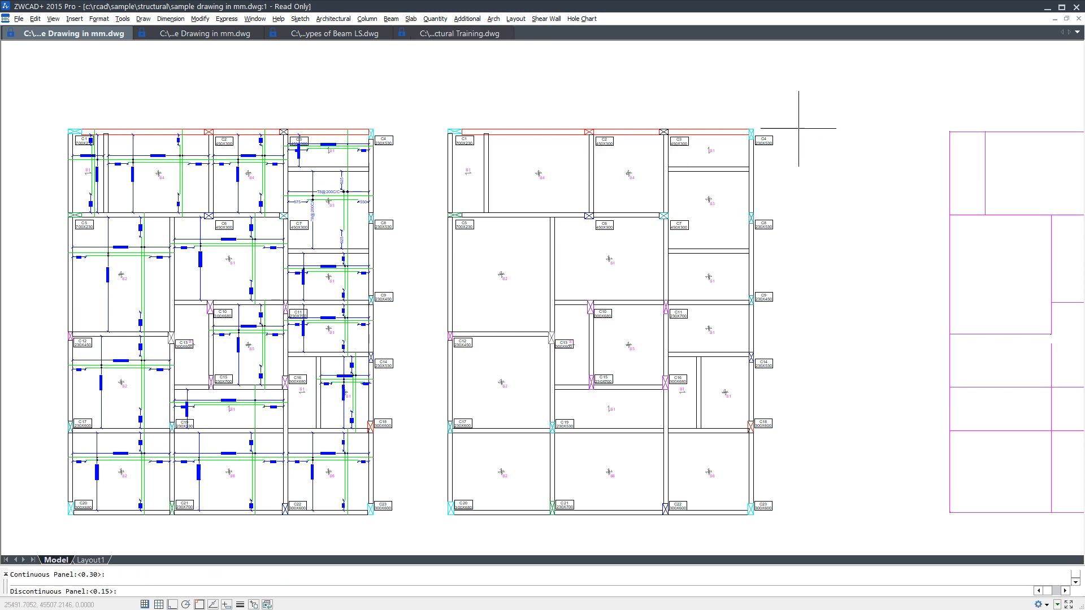
{"action": "key", "text": "Return"}
{"action": "key", "text": "Return"}
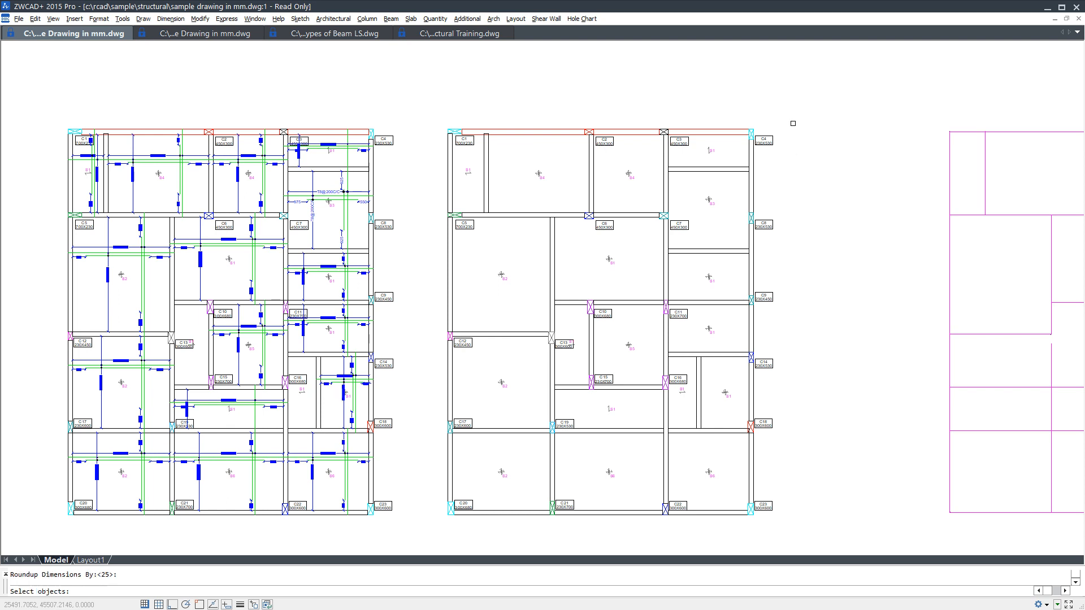
{"action": "left_click", "coordinate": [786, 114]}
{"action": "left_click", "coordinate": [428, 516]}
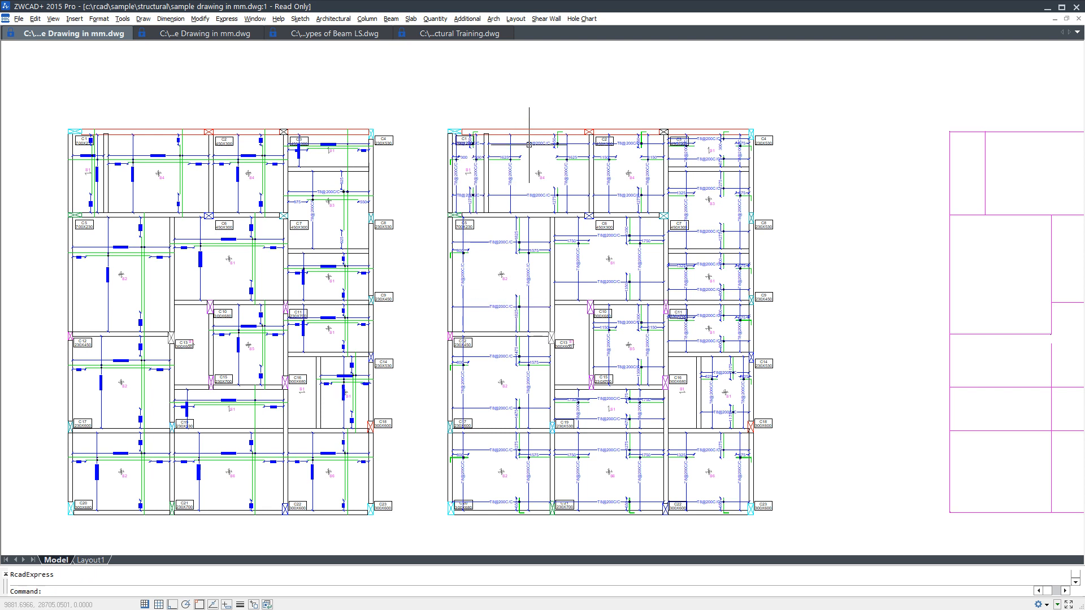
{"action": "scroll", "coordinate": [564, 131], "scroll_direction": "up", "scroll_amount": 2}
{"action": "scroll", "coordinate": [563, 131], "scroll_direction": "up", "scroll_amount": 4}
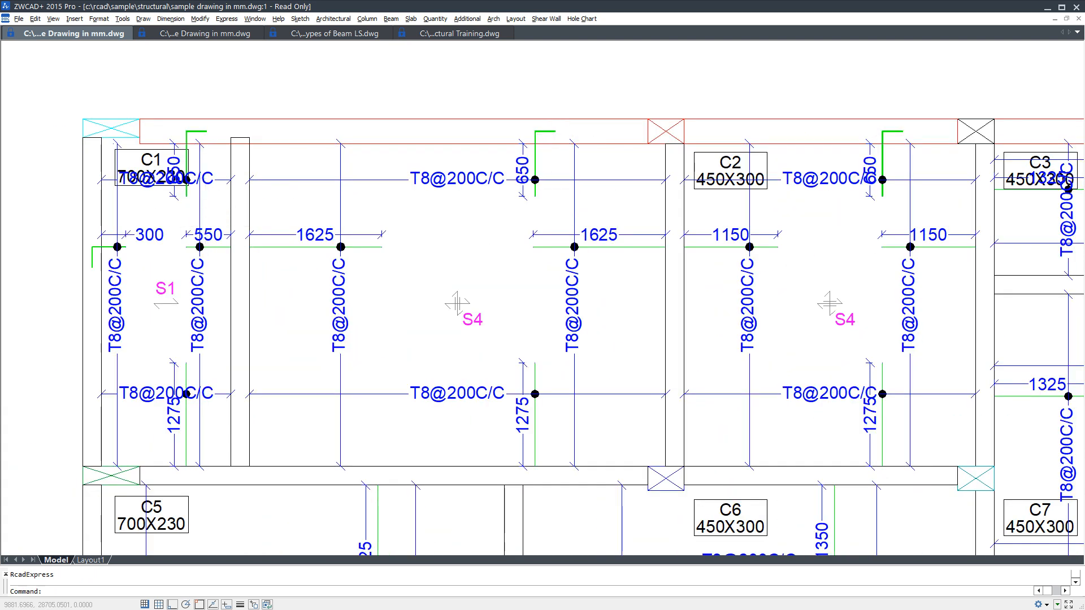
{"action": "scroll", "coordinate": [425, 187], "scroll_direction": "down", "scroll_amount": 4}
{"action": "scroll", "coordinate": [908, 245], "scroll_direction": "down", "scroll_amount": 4}
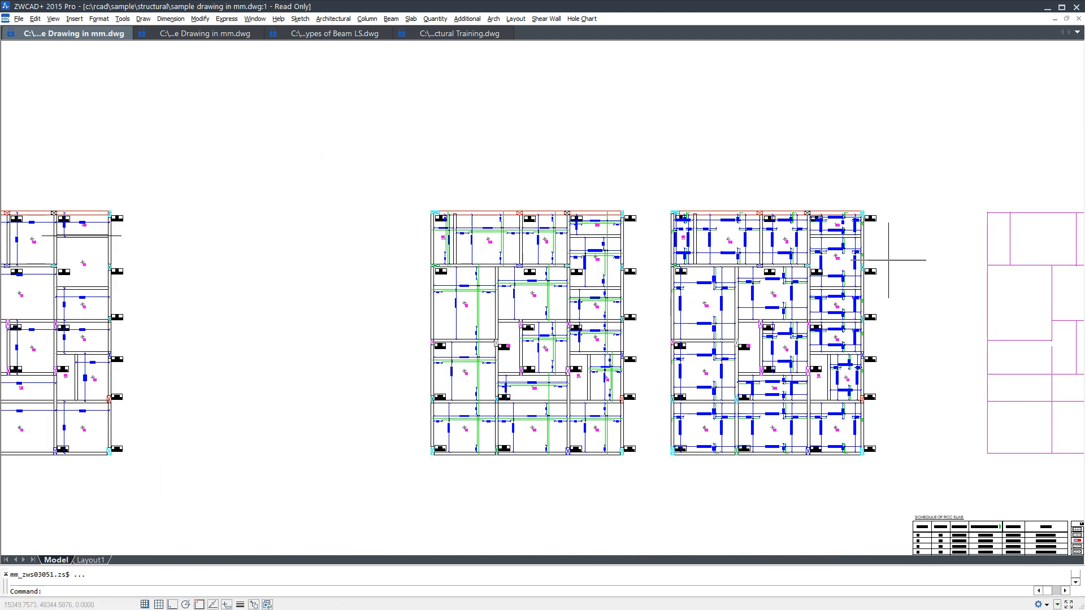
Step: Switch to the structural training drawing and examine its beam framing, column footing and beam schedule examples
{"action": "left_click", "coordinate": [459, 34]}
{"action": "scroll", "coordinate": [464, 175], "scroll_direction": "down", "scroll_amount": 4}
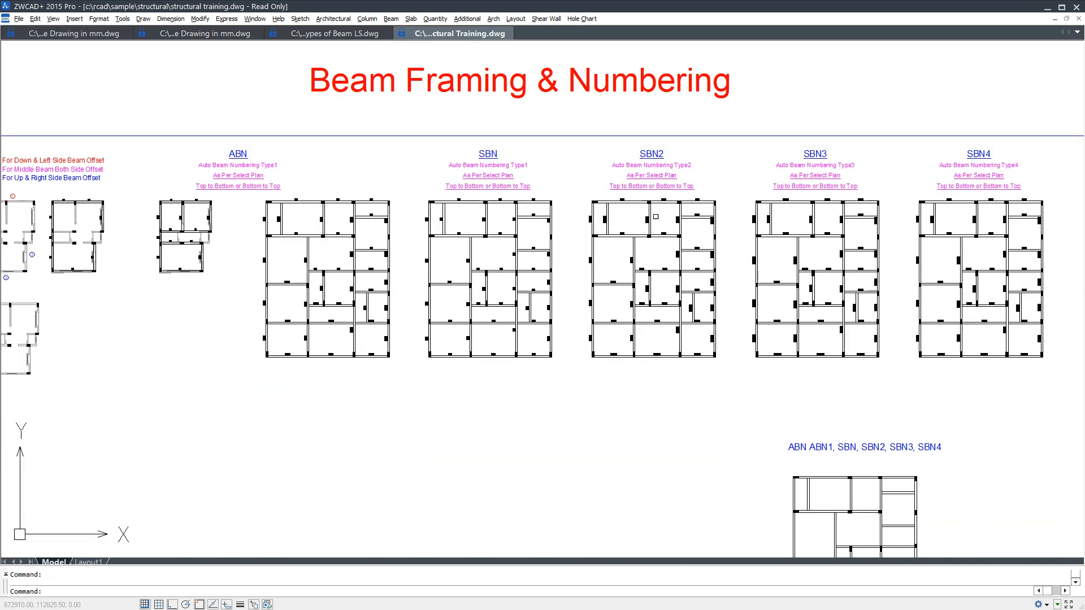
{"action": "middle_click_drag", "start_coordinate": [841, 212], "coordinate": [685, 213]}
{"action": "scroll", "coordinate": [799, 219], "scroll_direction": "up", "scroll_amount": 2}
{"action": "scroll", "coordinate": [807, 208], "scroll_direction": "up", "scroll_amount": 1}
{"action": "scroll", "coordinate": [808, 207], "scroll_direction": "down", "scroll_amount": 3}
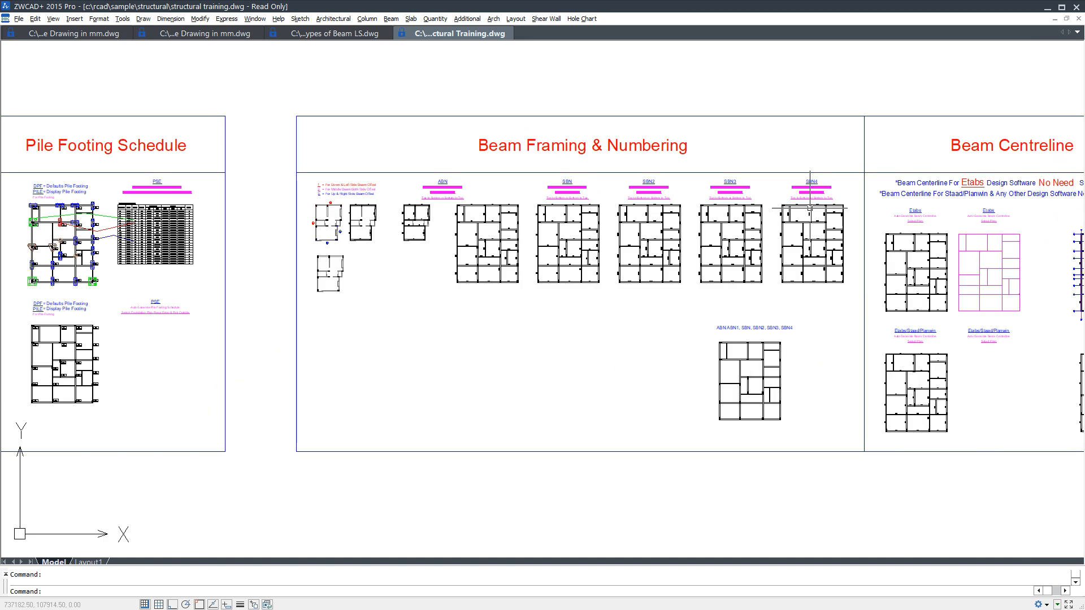
{"action": "middle_click_drag", "start_coordinate": [144, 234], "coordinate": [506, 217]}
{"action": "scroll", "coordinate": [424, 187], "scroll_direction": "up", "scroll_amount": 5}
{"action": "scroll", "coordinate": [661, 215], "scroll_direction": "down", "scroll_amount": 7}
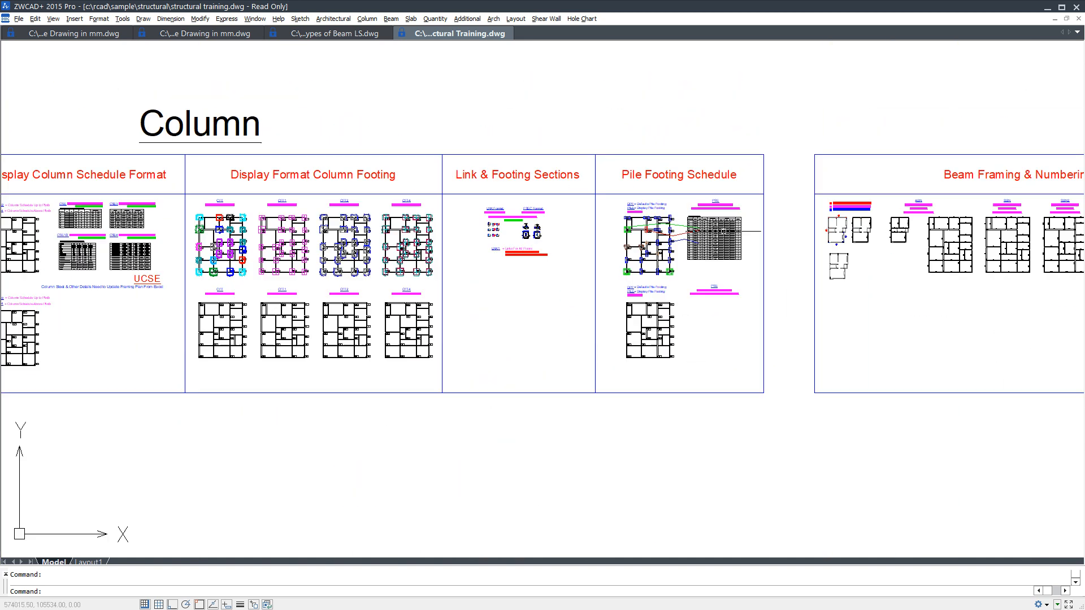
{"action": "scroll", "coordinate": [221, 243], "scroll_direction": "up", "scroll_amount": 2}
{"action": "scroll", "coordinate": [221, 243], "scroll_direction": "up", "scroll_amount": 2}
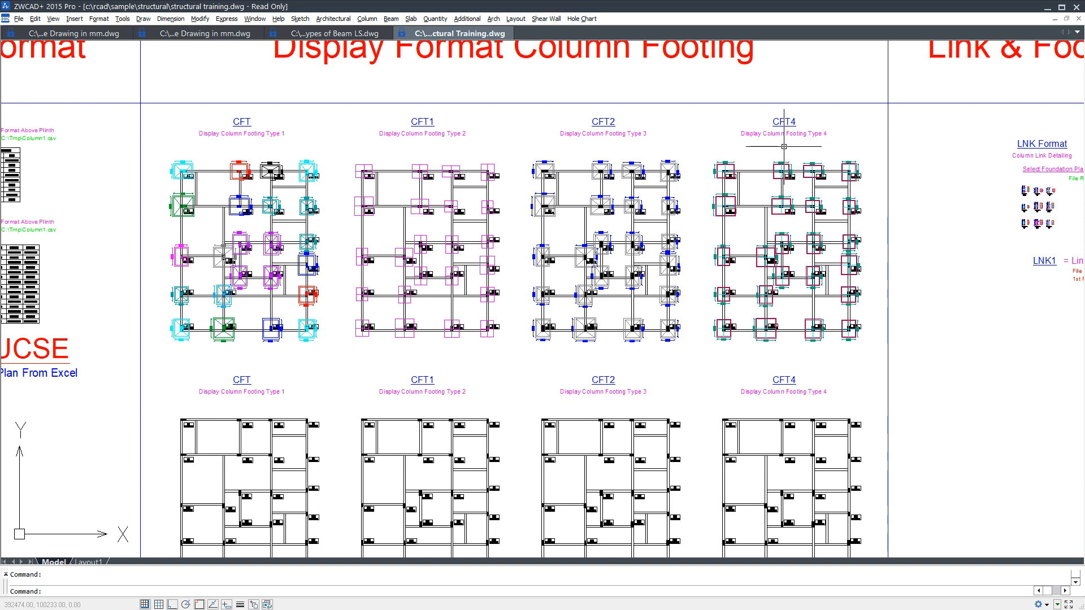
{"action": "scroll", "coordinate": [777, 180], "scroll_direction": "down", "scroll_amount": 5}
{"action": "middle_click_drag", "start_coordinate": [872, 275], "coordinate": [514, 268]}
{"action": "middle_click_drag", "start_coordinate": [709, 269], "coordinate": [581, 272]}
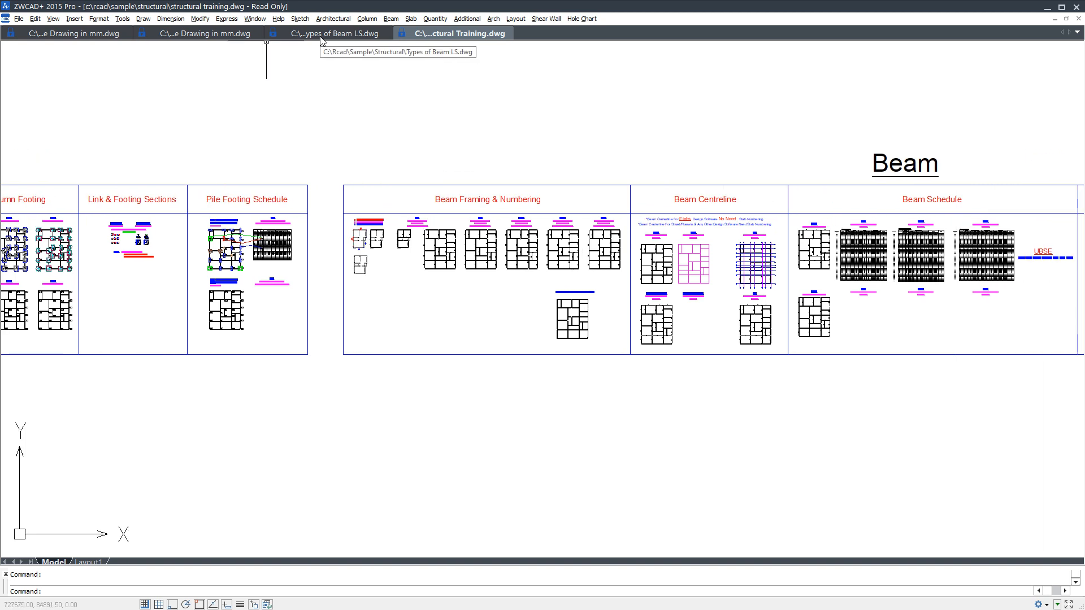
Step: Return to the sample drawing in mm with the detailed slab plans and restore the toolbars around the drawing area
{"action": "left_click", "coordinate": [59, 33]}
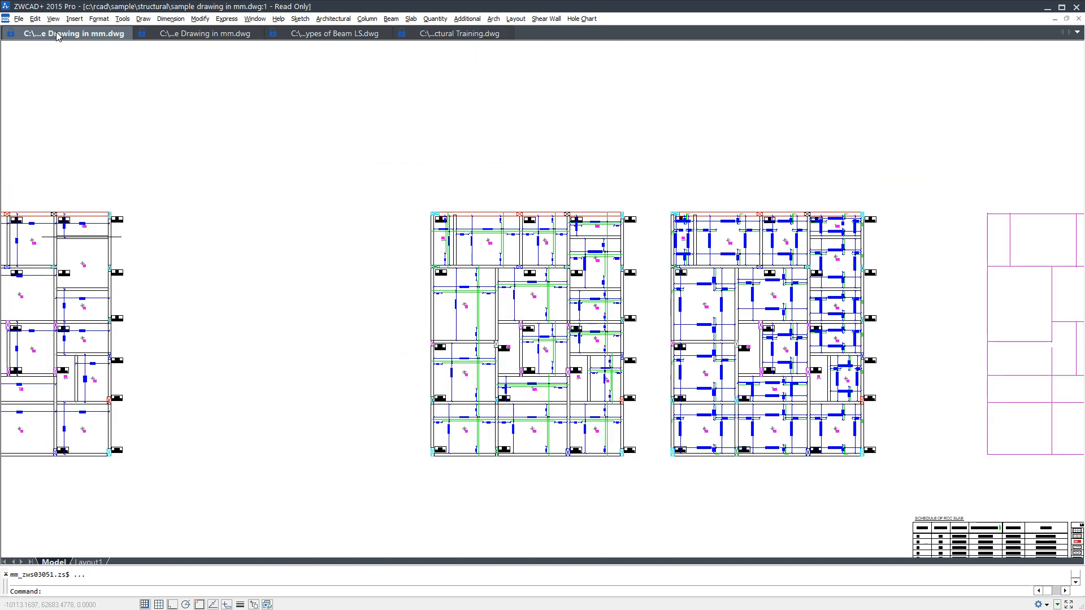
{"action": "mouse_move", "coordinate": [630, 369]}
{"action": "middle_mouse_down"}
{"action": "mouse_move", "coordinate": [491, 339]}
{"action": "mouse_move", "coordinate": [503, 328]}
{"action": "middle_mouse_up"}
{"action": "key", "text": "Escape"}
{"action": "type", "text": "CF"}
{"action": "key", "text": "Return"}
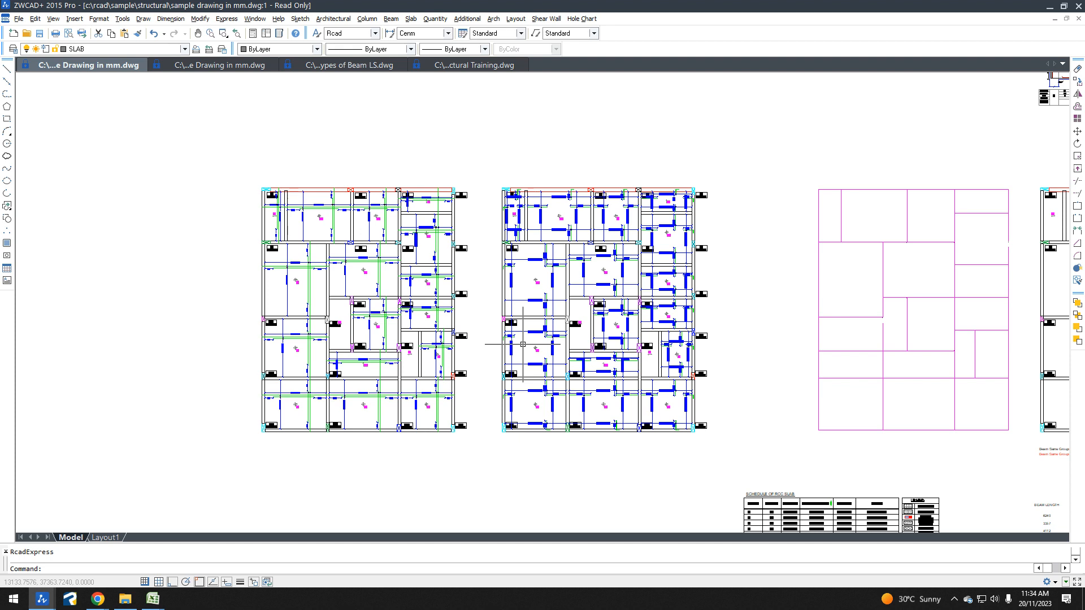
{"action": "scroll", "coordinate": [628, 410], "scroll_direction": "up", "scroll_amount": 1}
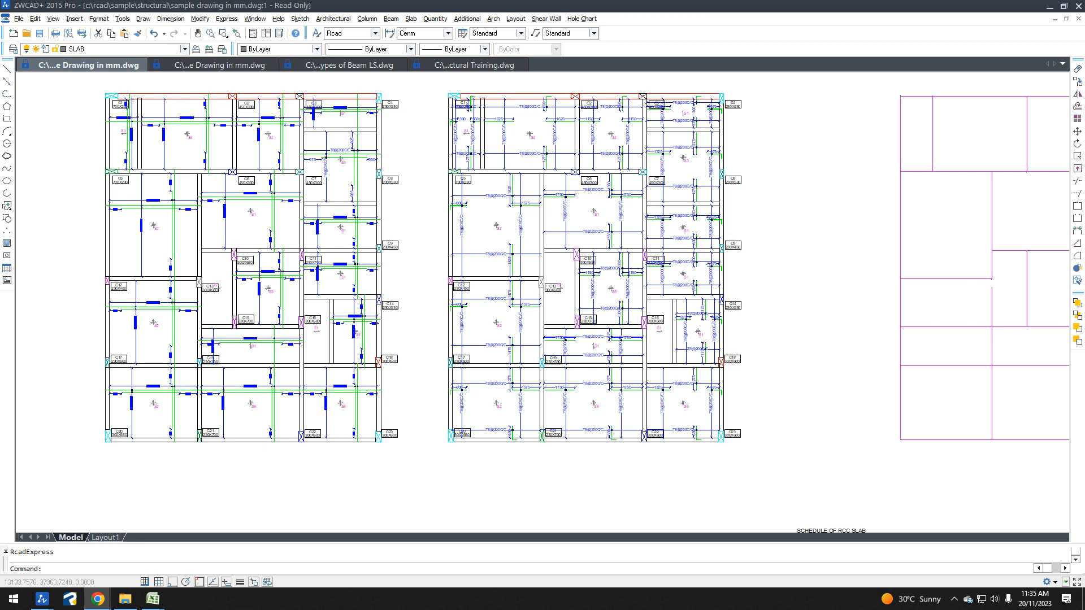
{"action": "left_click", "coordinate": [788, 377]}
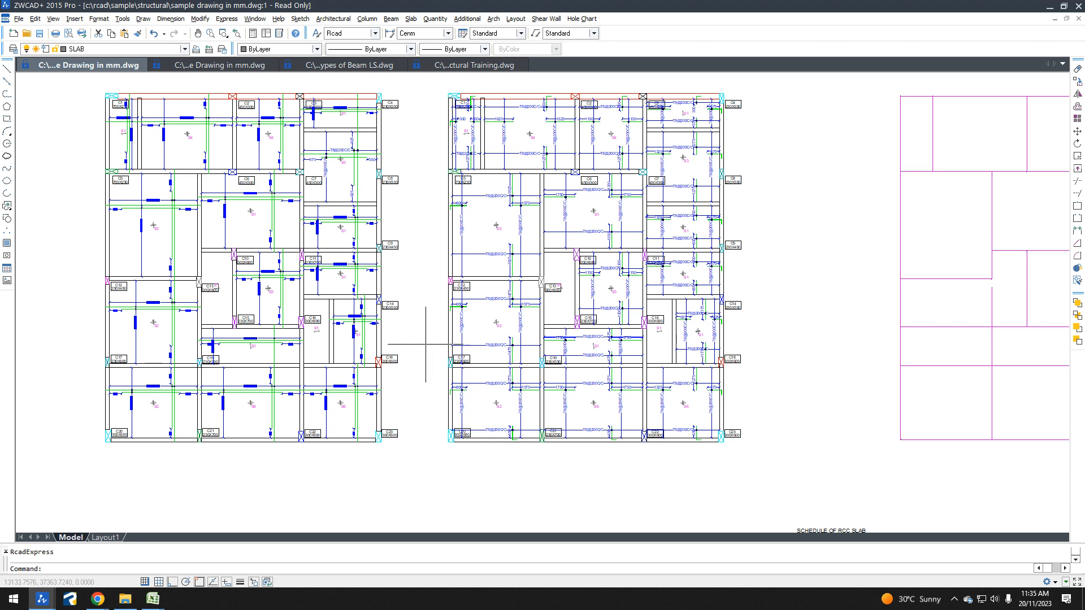
Step: Try moving the C9 footing and its dimensions so the inner outline's lower-left corner meets the column corner, and undo the move
{"action": "scroll", "coordinate": [436, 314], "scroll_direction": "down", "scroll_amount": 5}
{"action": "scroll", "coordinate": [650, 317], "scroll_direction": "up", "scroll_amount": 1}
{"action": "scroll", "coordinate": [610, 311], "scroll_direction": "up", "scroll_amount": 8}
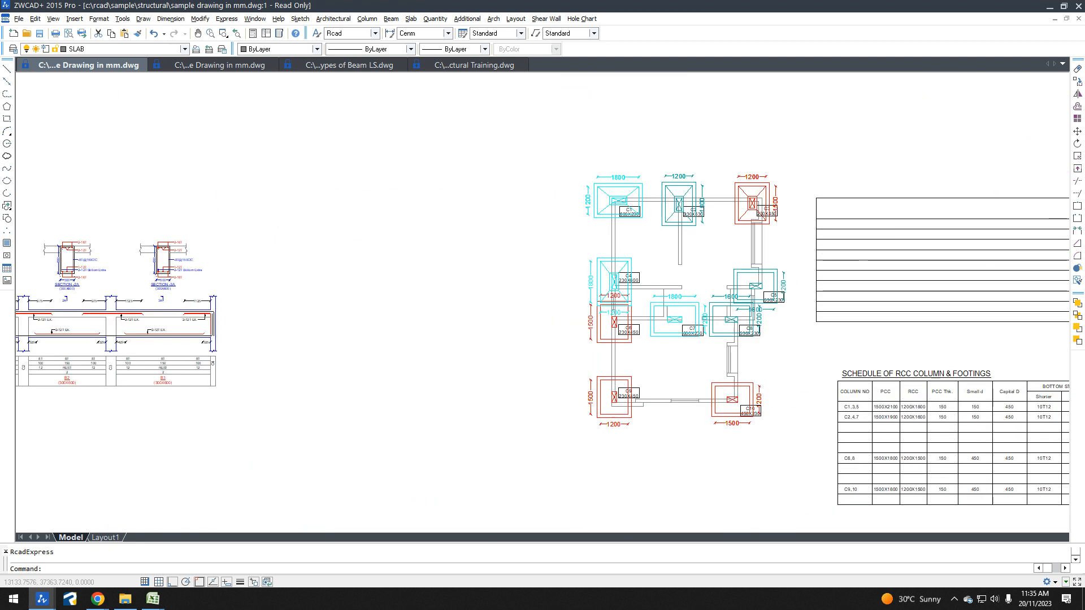
{"action": "left_click", "coordinate": [496, 448]}
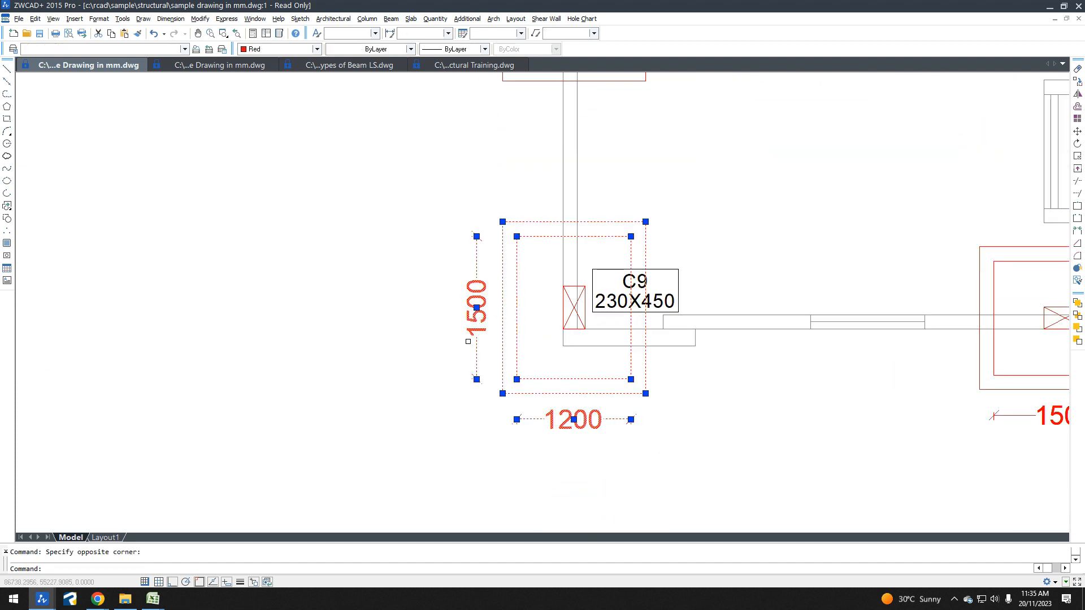
{"action": "type", "text": "m"}
{"action": "key", "text": "space"}
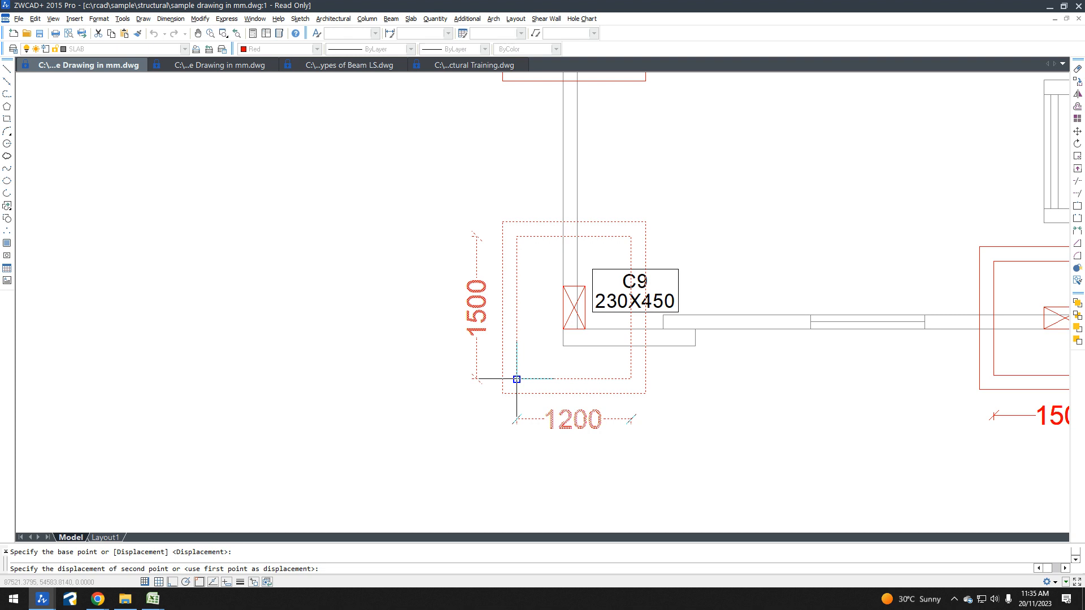
{"action": "left_click", "coordinate": [563, 329]}
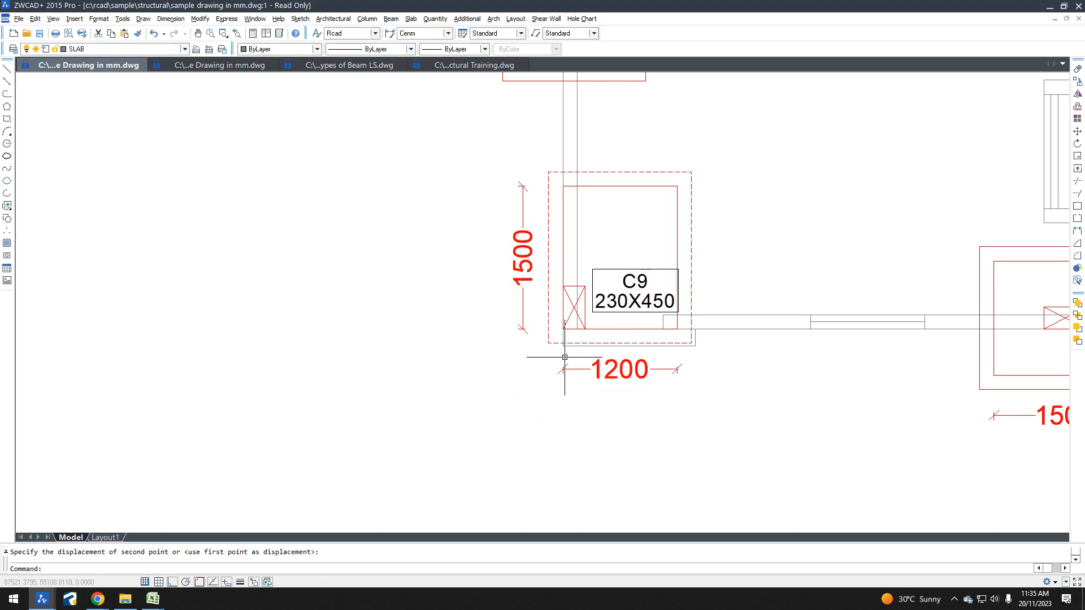
{"action": "key", "text": "ctrl+z"}
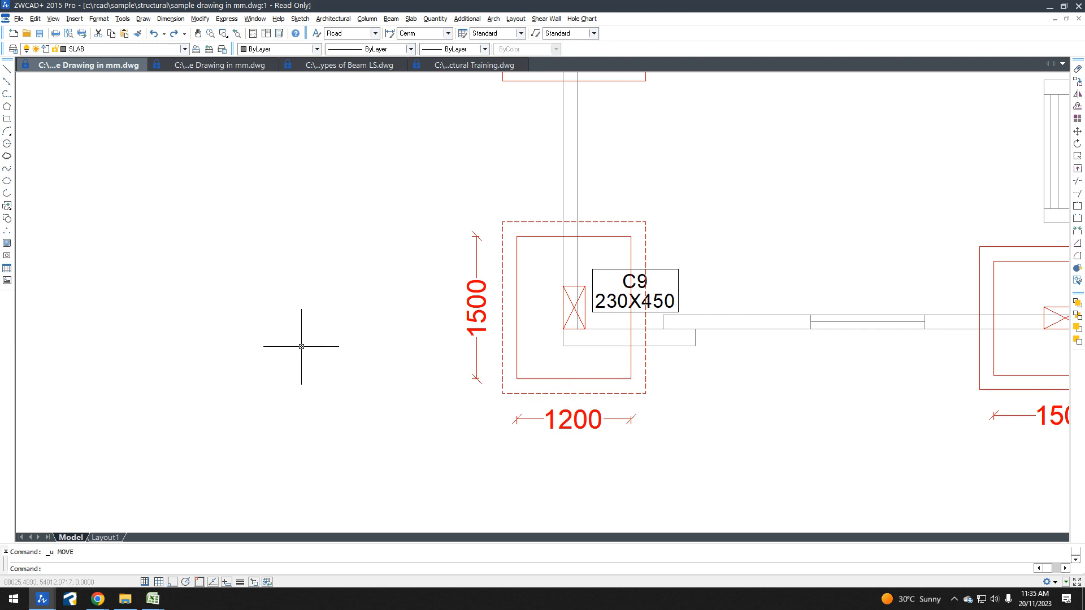
{"action": "scroll", "coordinate": [478, 313], "scroll_direction": "down", "scroll_amount": 4}
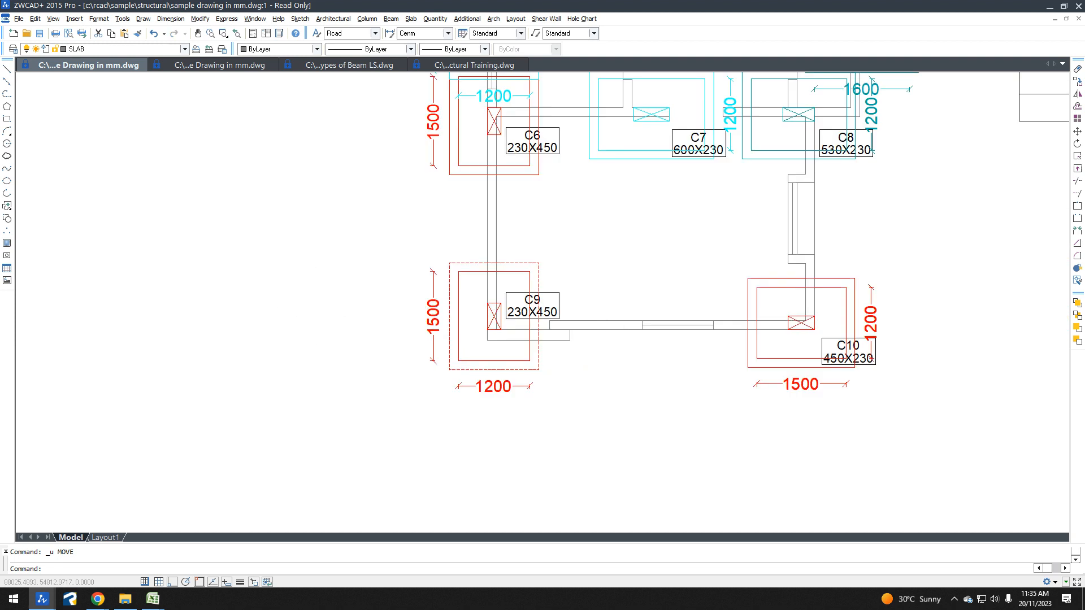
Step: Fillet the left column edge of the C3 footing section with the footing base line, removing the left sloped outline
{"action": "scroll", "coordinate": [574, 380], "scroll_direction": "up", "scroll_amount": 1}
{"action": "middle_click_drag", "start_coordinate": [609, 390], "coordinate": [512, 428]}
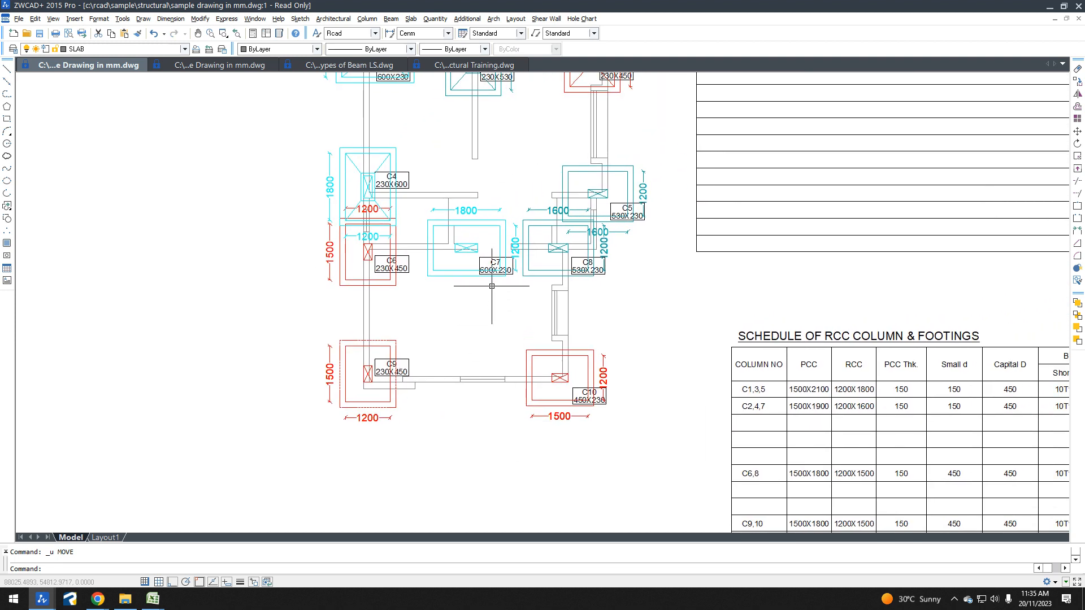
{"action": "middle_click_drag", "start_coordinate": [493, 320], "coordinate": [487, 344]}
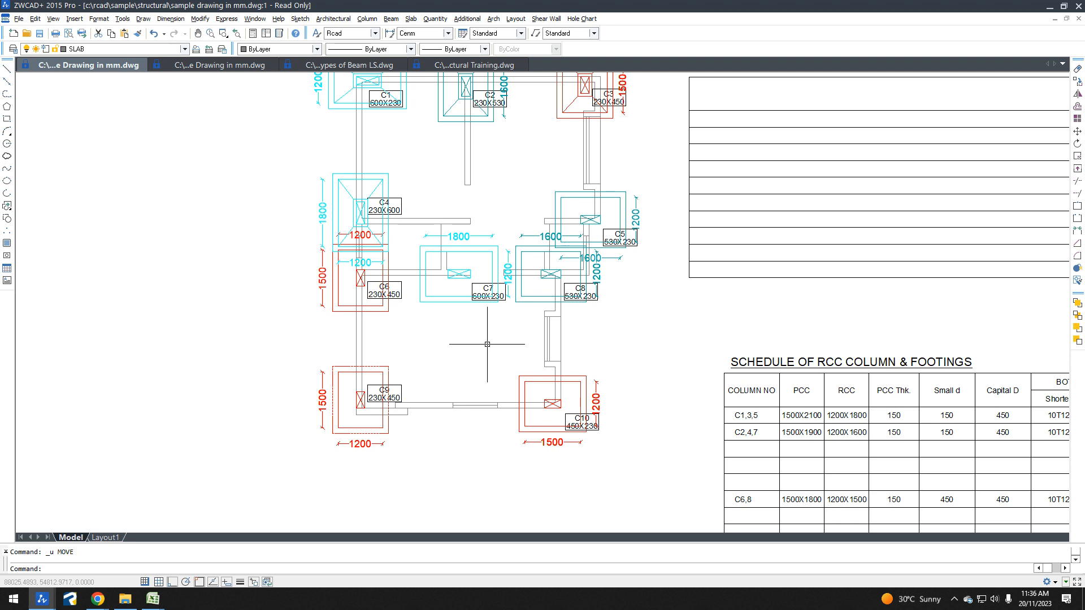
{"action": "scroll", "coordinate": [475, 361], "scroll_direction": "down", "scroll_amount": 5}
{"action": "mouse_move", "coordinate": [452, 214]}
{"action": "middle_mouse_down"}
{"action": "mouse_move", "coordinate": [508, 339]}
{"action": "mouse_move", "coordinate": [348, 68]}
{"action": "mouse_move", "coordinate": [305, 34]}
{"action": "middle_mouse_up"}
{"action": "scroll", "coordinate": [698, 459], "scroll_direction": "up", "scroll_amount": 6}
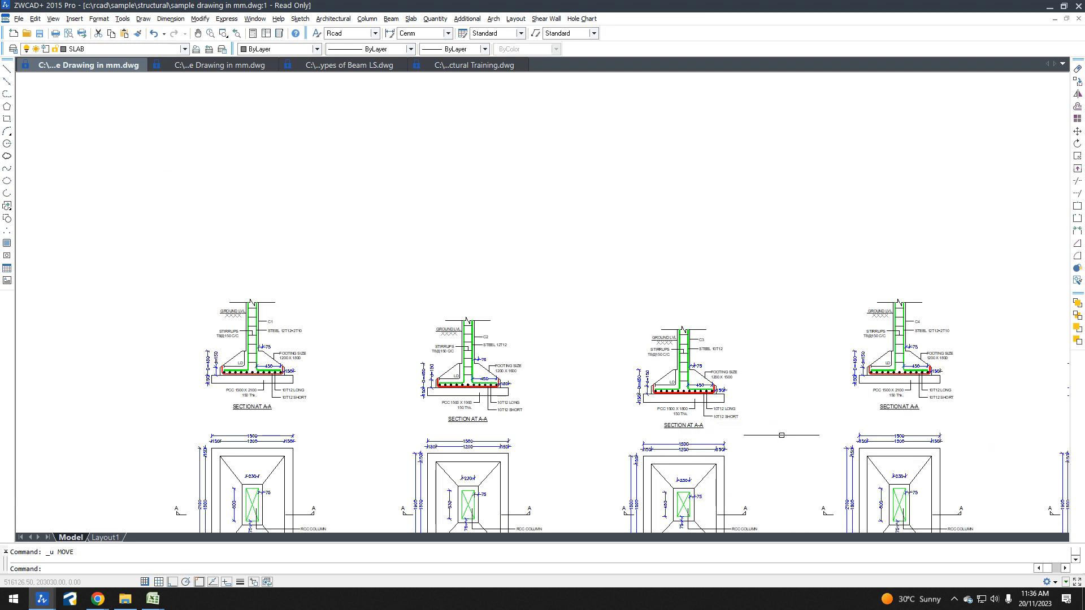
{"action": "scroll", "coordinate": [689, 387], "scroll_direction": "up", "scroll_amount": 6}
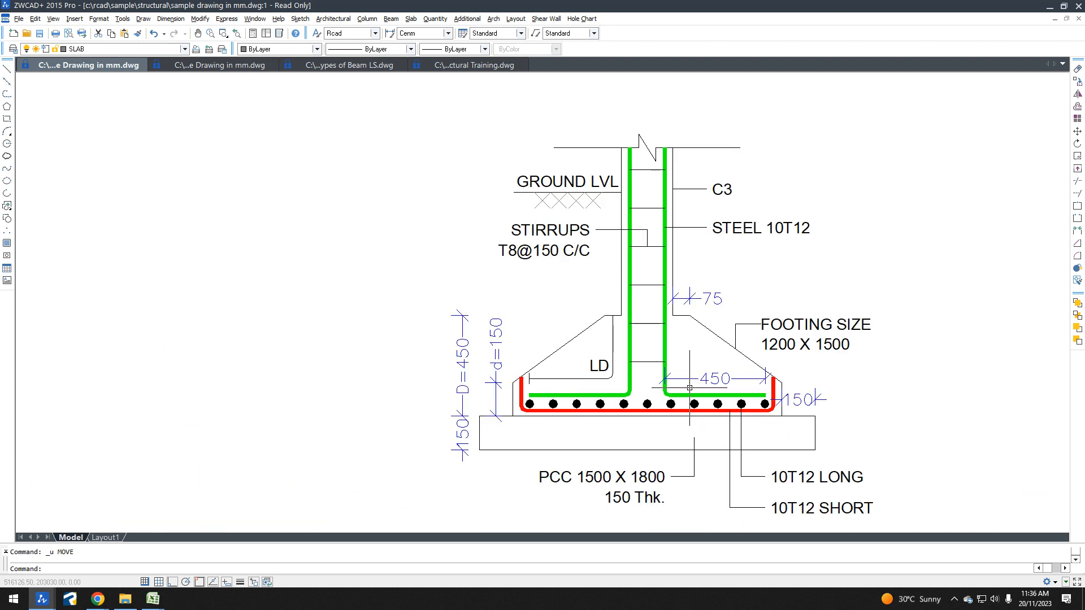
{"action": "type", "text": "f"}
{"action": "key", "text": "Return"}
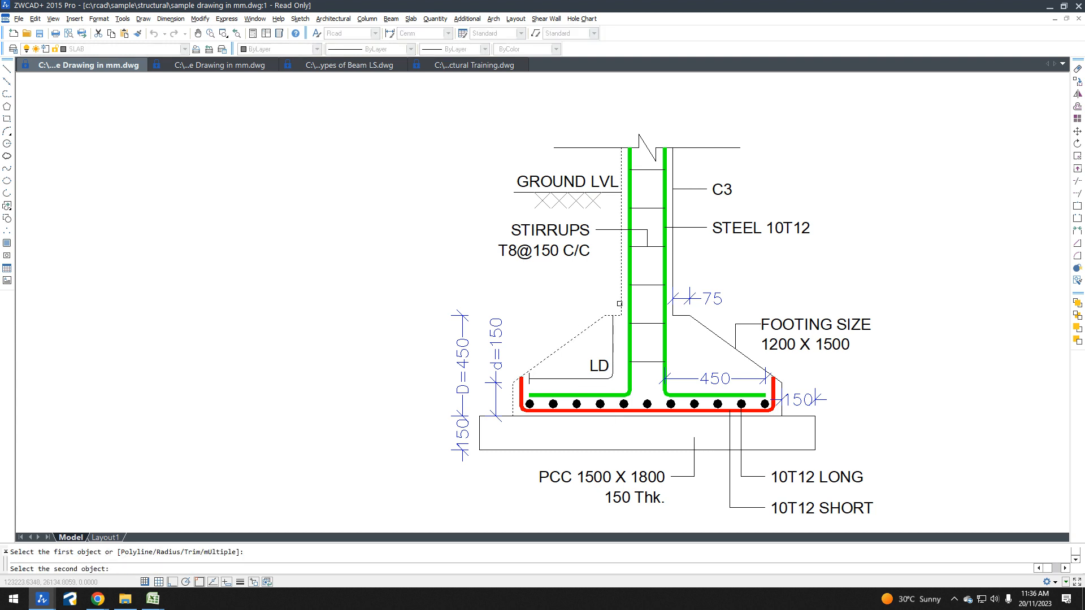
{"action": "left_click", "coordinate": [619, 304]}
{"action": "left_click", "coordinate": [619, 349]}
{"action": "left_click", "coordinate": [619, 349]}
{"action": "key", "text": "Escape"}
{"action": "scroll", "coordinate": [632, 432], "scroll_direction": "up", "scroll_amount": 4}
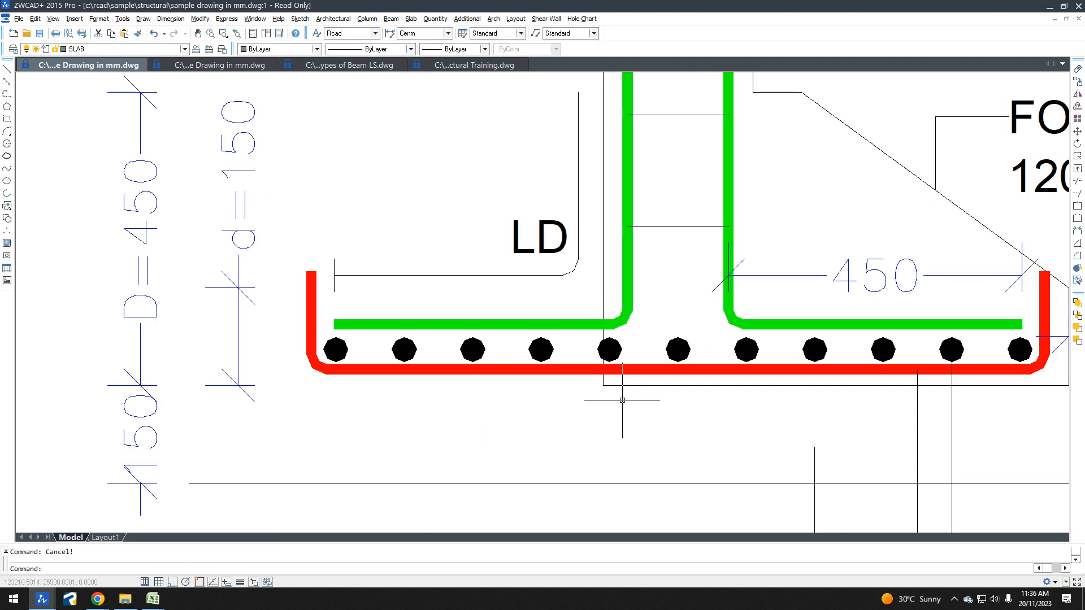
{"action": "left_click", "coordinate": [604, 381]}
{"action": "key", "text": "Escape"}
{"action": "type", "text": "tr"}
{"action": "key", "text": "space"}
{"action": "key", "text": "space"}
{"action": "left_click", "coordinate": [604, 380]}
{"action": "key", "text": "Escape"}
Step: Fillet the C3 section's left column edge with the bottom line of the PCC so the base starts at that edge
{"action": "type", "text": "f"}
{"action": "key", "text": "space"}
{"action": "left_click", "coordinate": [602, 311]}
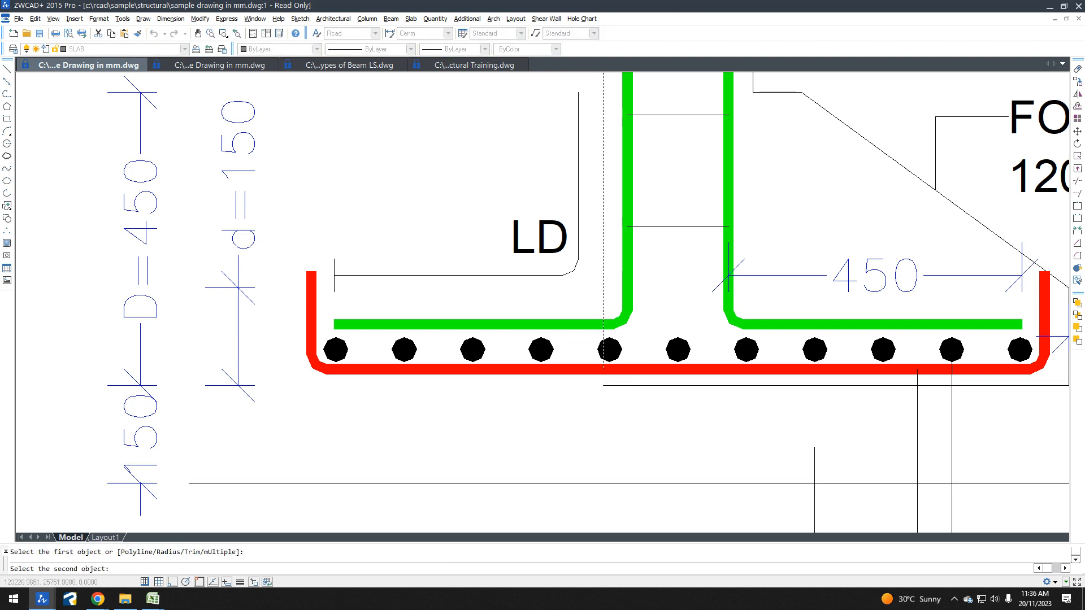
{"action": "scroll", "coordinate": [600, 288], "scroll_direction": "down", "scroll_amount": 2}
{"action": "left_click", "coordinate": [663, 410]}
Step: Mirror the C3 section's left-hand depth dimensions to the right side of the footing about a vertical line, deleting the originals
{"action": "left_click", "coordinate": [387, 432]}
{"action": "left_click", "coordinate": [251, 151]}
{"action": "scroll", "coordinate": [373, 280], "scroll_direction": "down", "scroll_amount": 4}
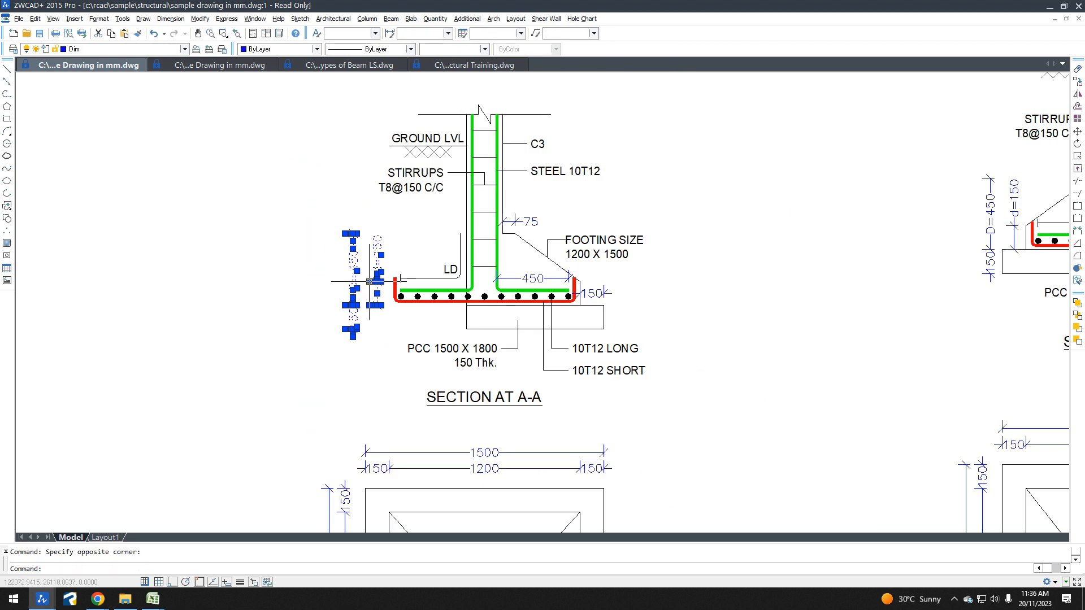
{"action": "type", "text": "mi"}
{"action": "key", "text": "space"}
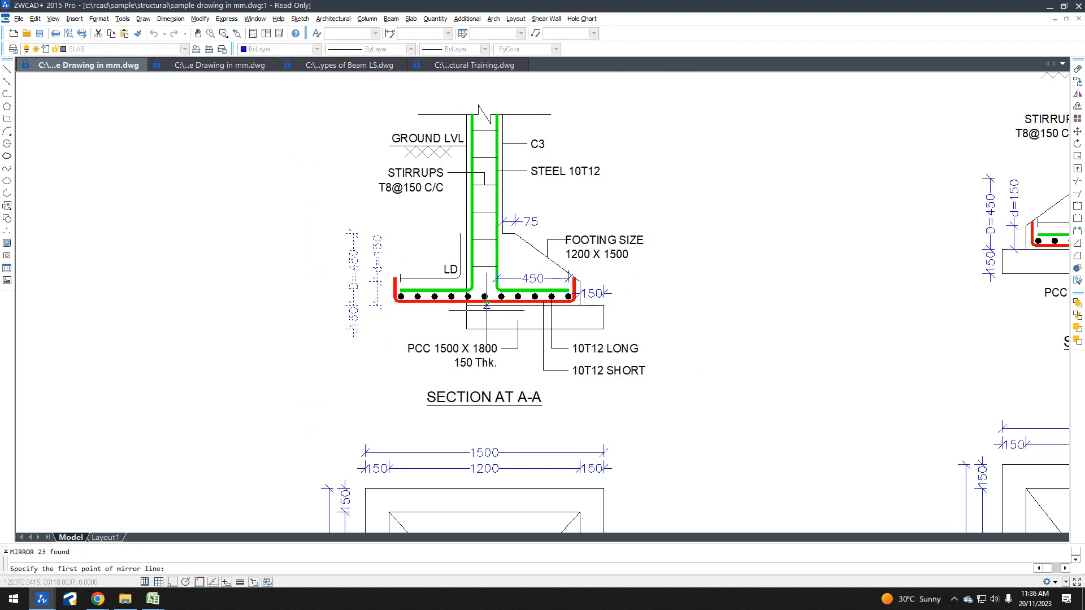
{"action": "left_click", "coordinate": [493, 329]}
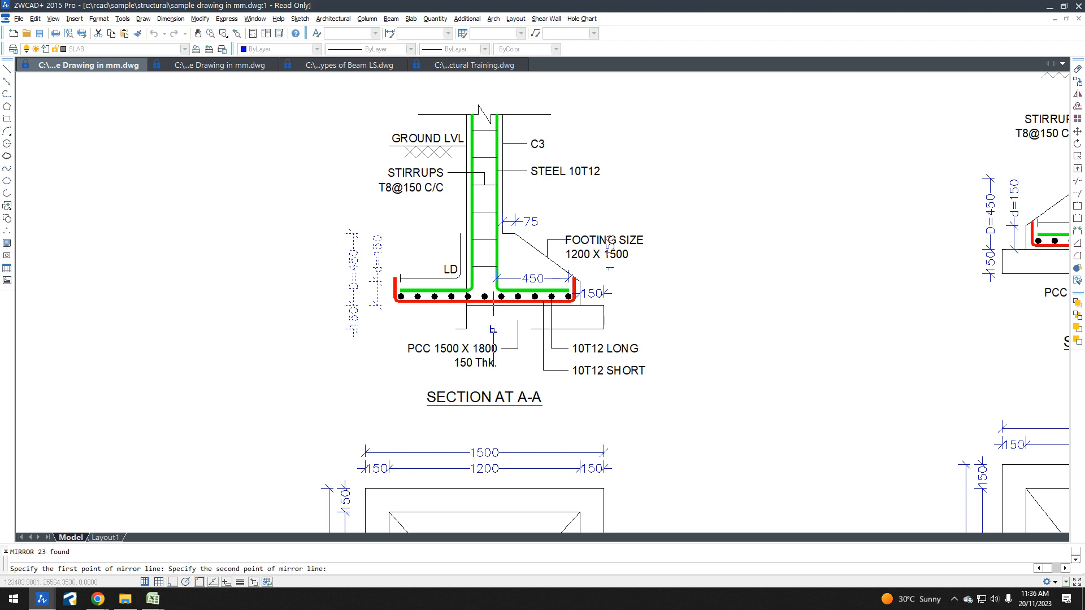
{"action": "left_click", "coordinate": [493, 365]}
{"action": "type", "text": "Y"}
{"action": "key", "text": "Return"}
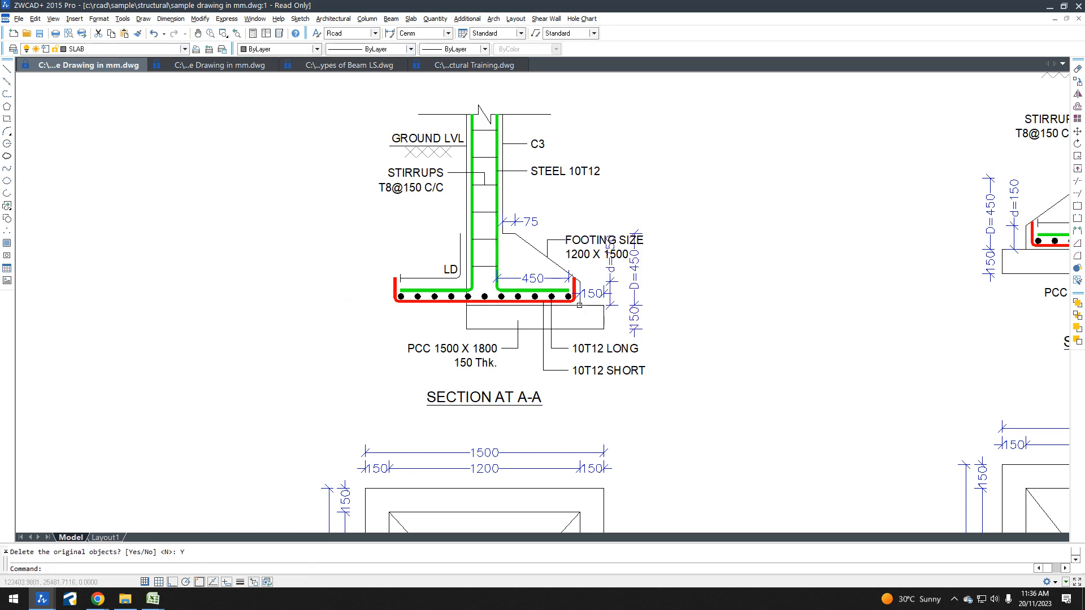
Step: Stretch the right end of the C3 footing section horizontally outward, including its PCC, reinforcement, dimensions and labels
{"action": "type", "text": "s"}
{"action": "key", "text": "Return"}
{"action": "left_click", "coordinate": [718, 382]}
{"action": "left_click", "coordinate": [558, 209]}
{"action": "key", "text": "Return"}
{"action": "left_click", "coordinate": [780, 218]}
{"action": "left_click", "coordinate": [822, 217]}
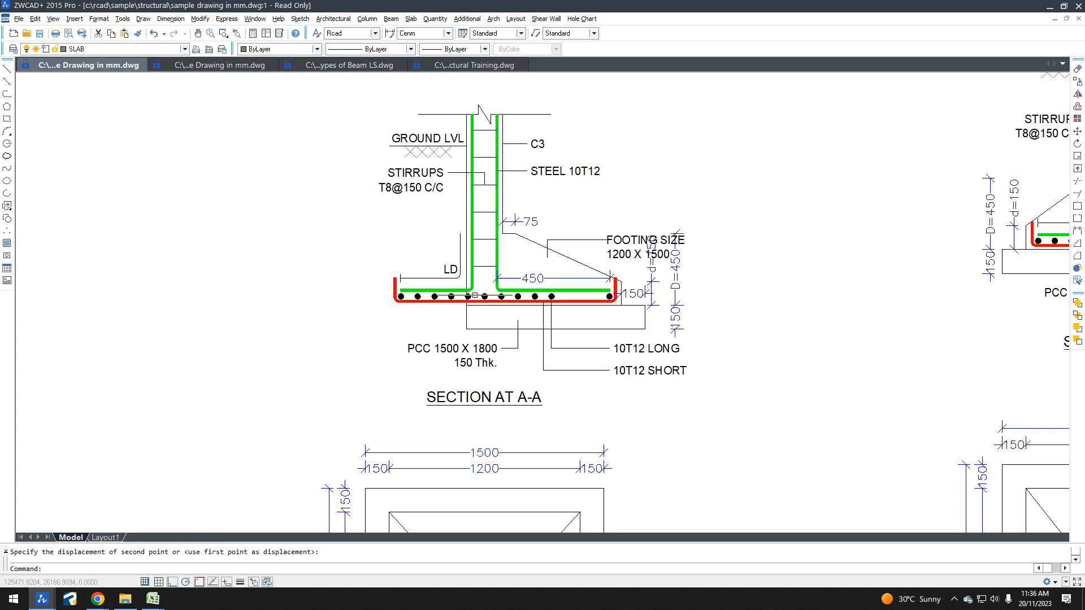
{"action": "scroll", "coordinate": [432, 290], "scroll_direction": "up", "scroll_amount": 3}
{"action": "key", "text": "Escape"}
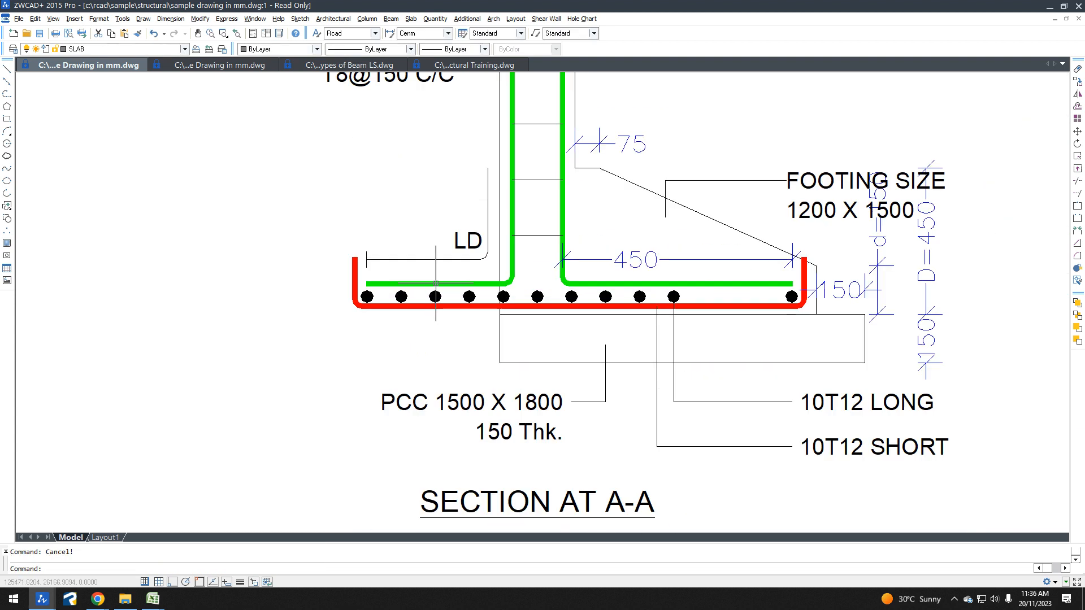
{"action": "scroll", "coordinate": [472, 274], "scroll_direction": "down", "scroll_amount": 4}
{"action": "scroll", "coordinate": [647, 306], "scroll_direction": "down", "scroll_amount": 8}
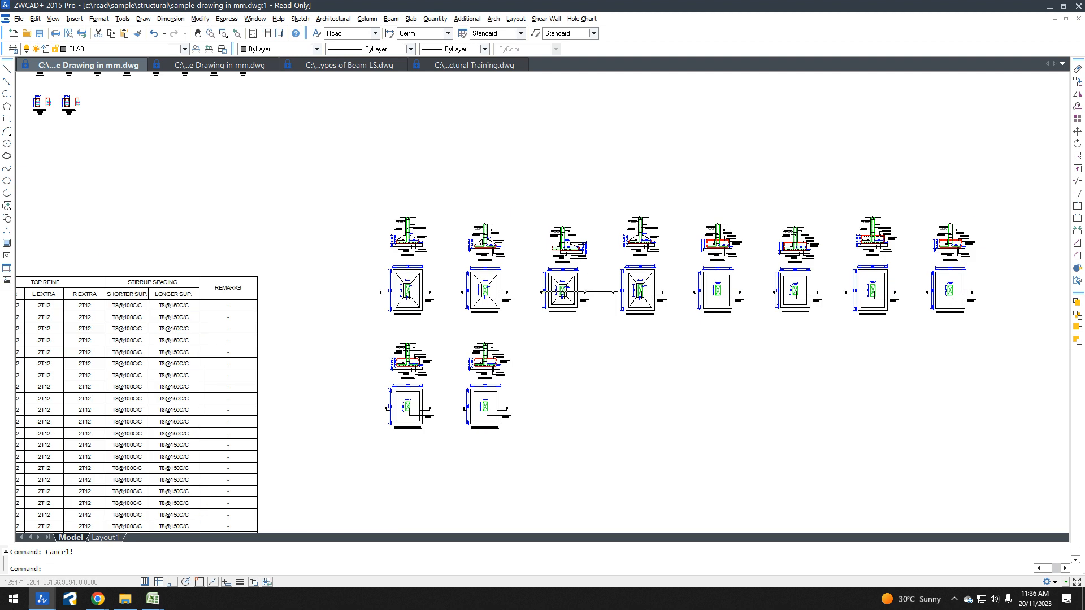
{"action": "middle_click_drag", "start_coordinate": [465, 267], "coordinate": [527, 298]}
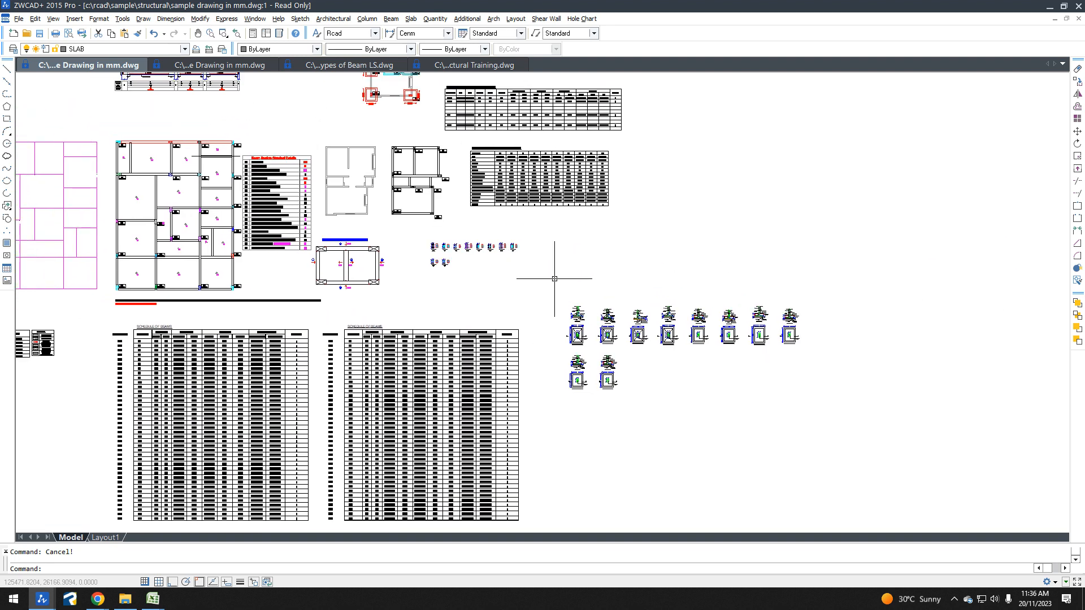